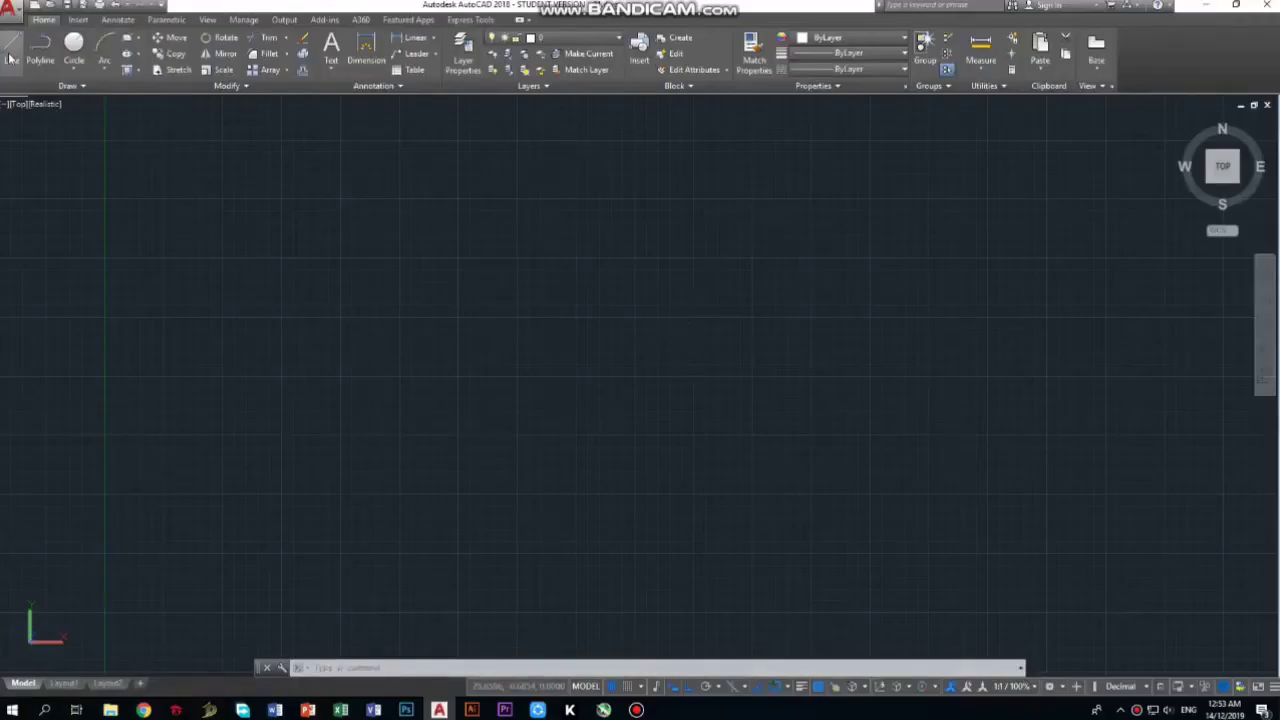
# Step: Turn on object snap with most snap modes checked, then start LINE with L
pyautogui.click(772, 668)
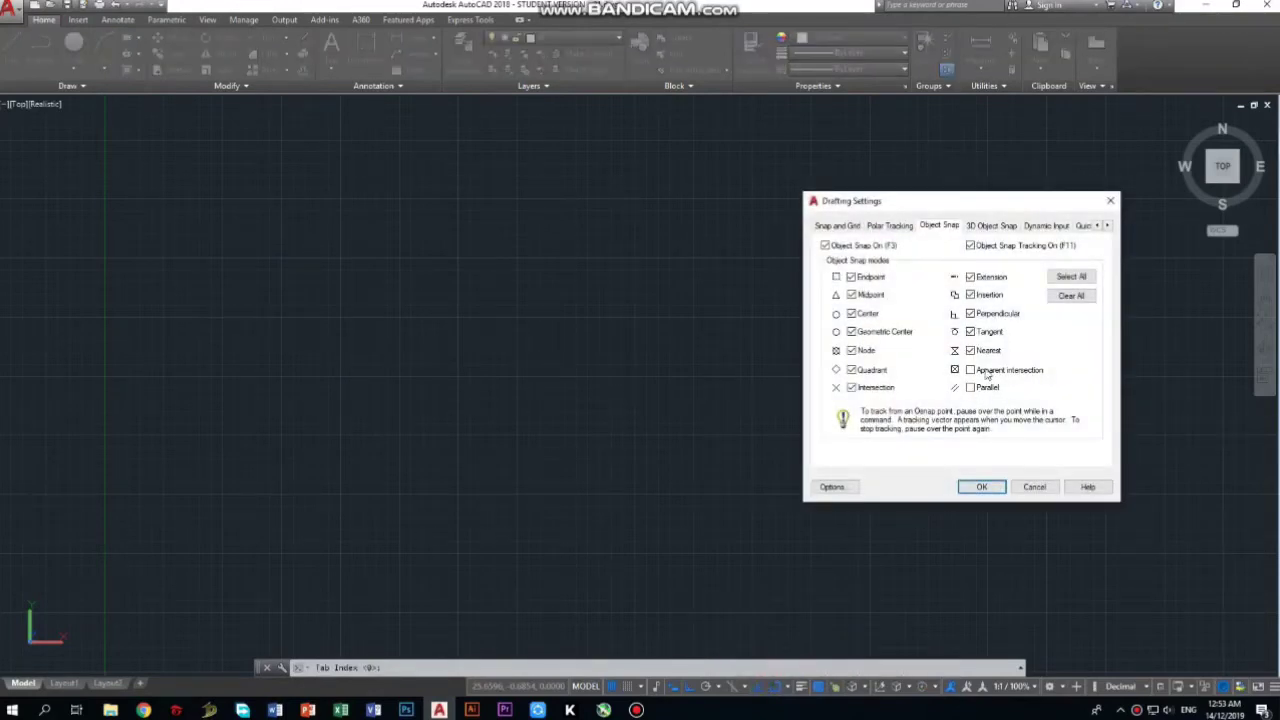
pyautogui.click(1108, 203)
pyautogui.write('l')
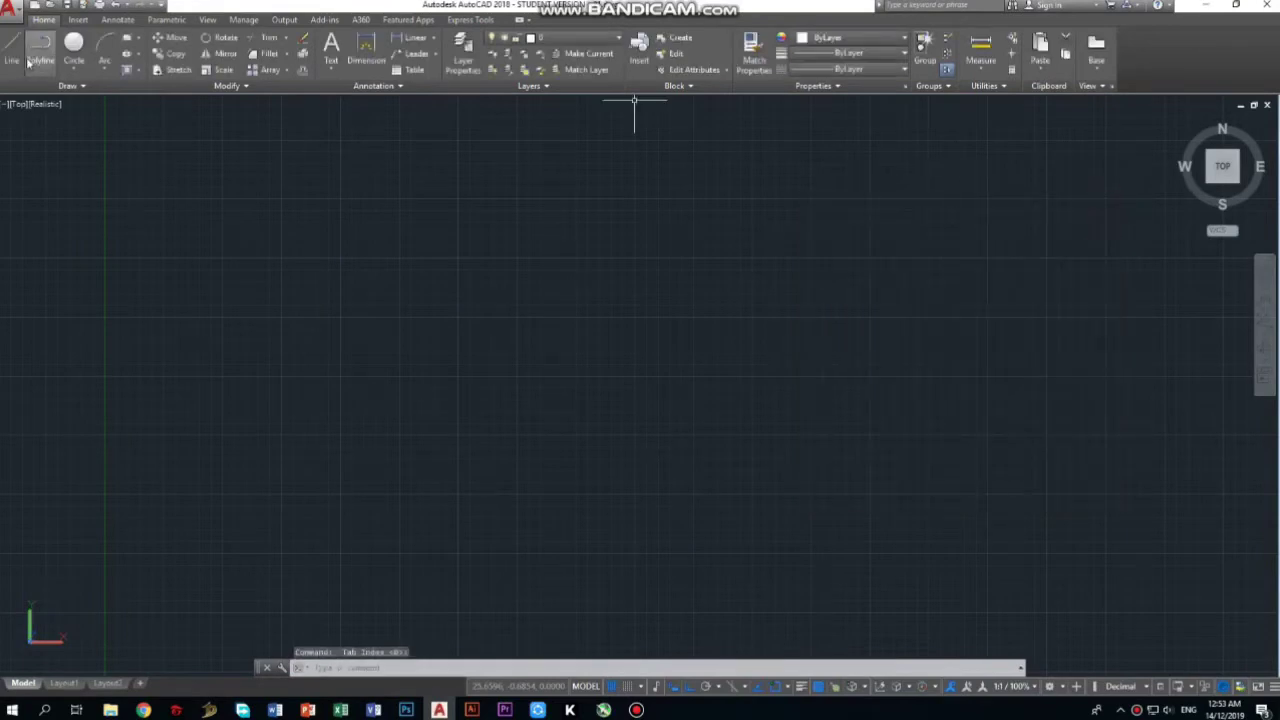
pyautogui.press('Return')
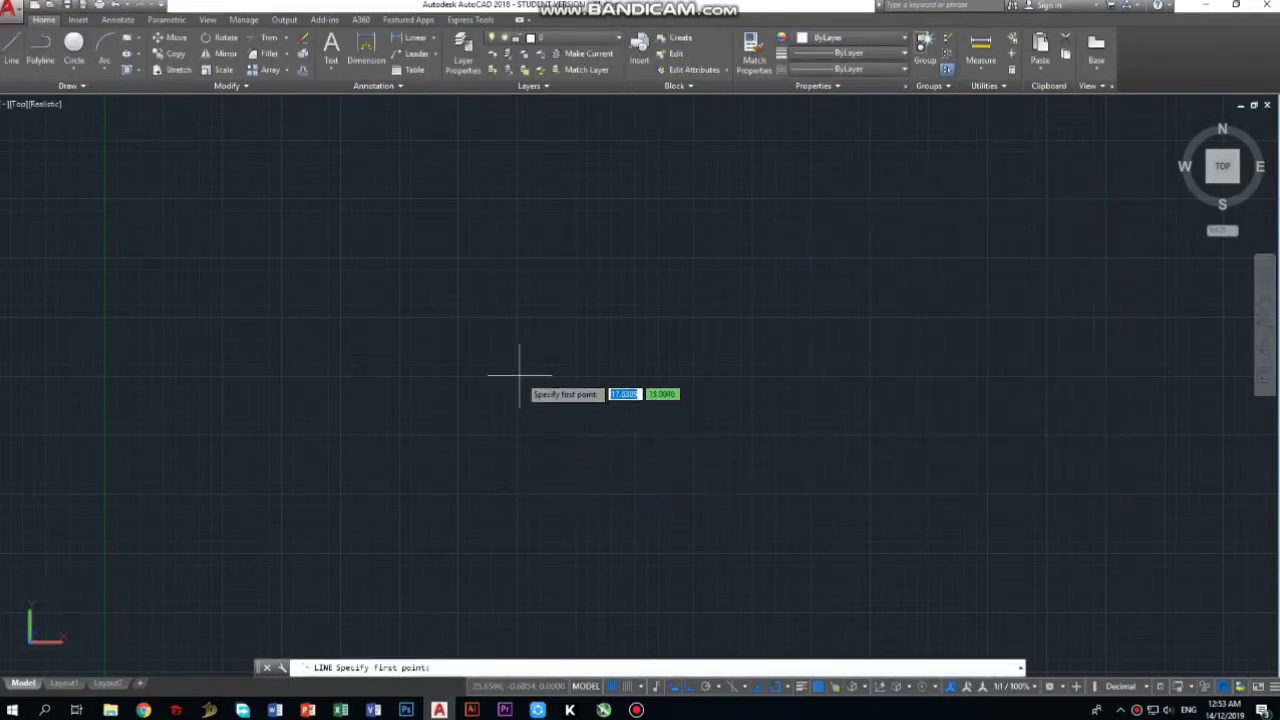
# Step: Draw a horizontal reference line across the canvas
pyautogui.click(519, 376)
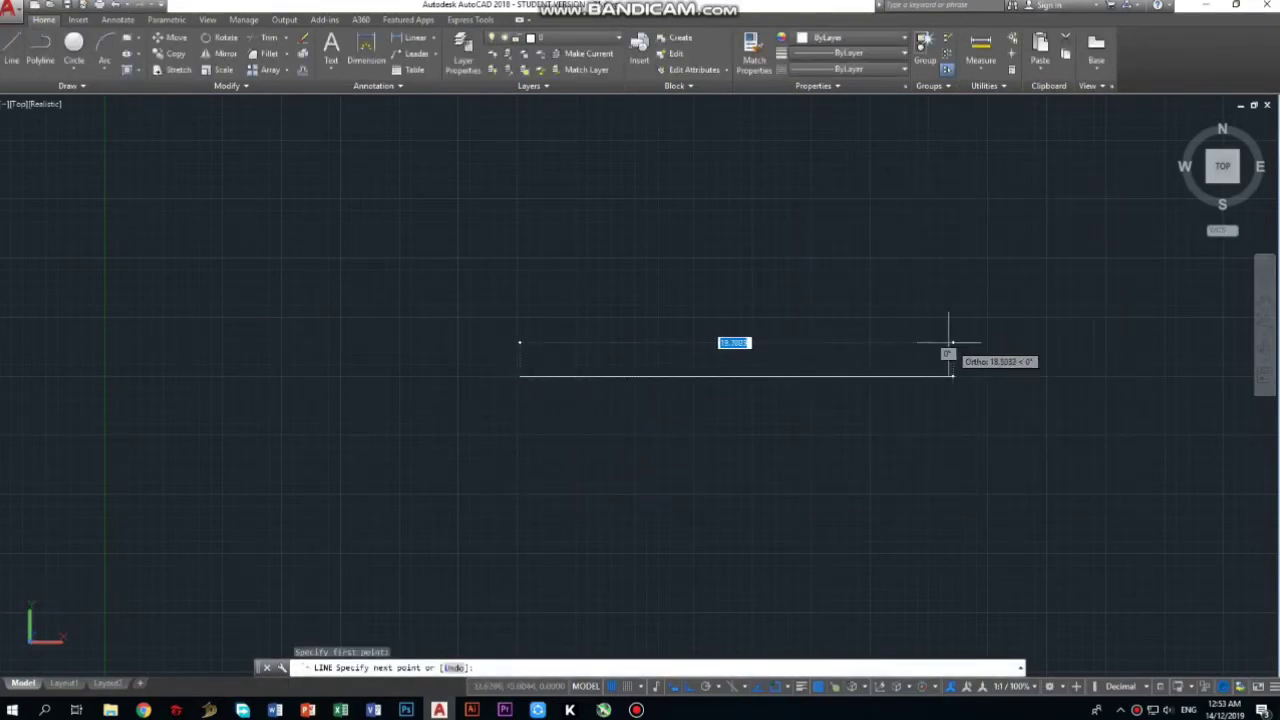
pyautogui.click(922, 348)
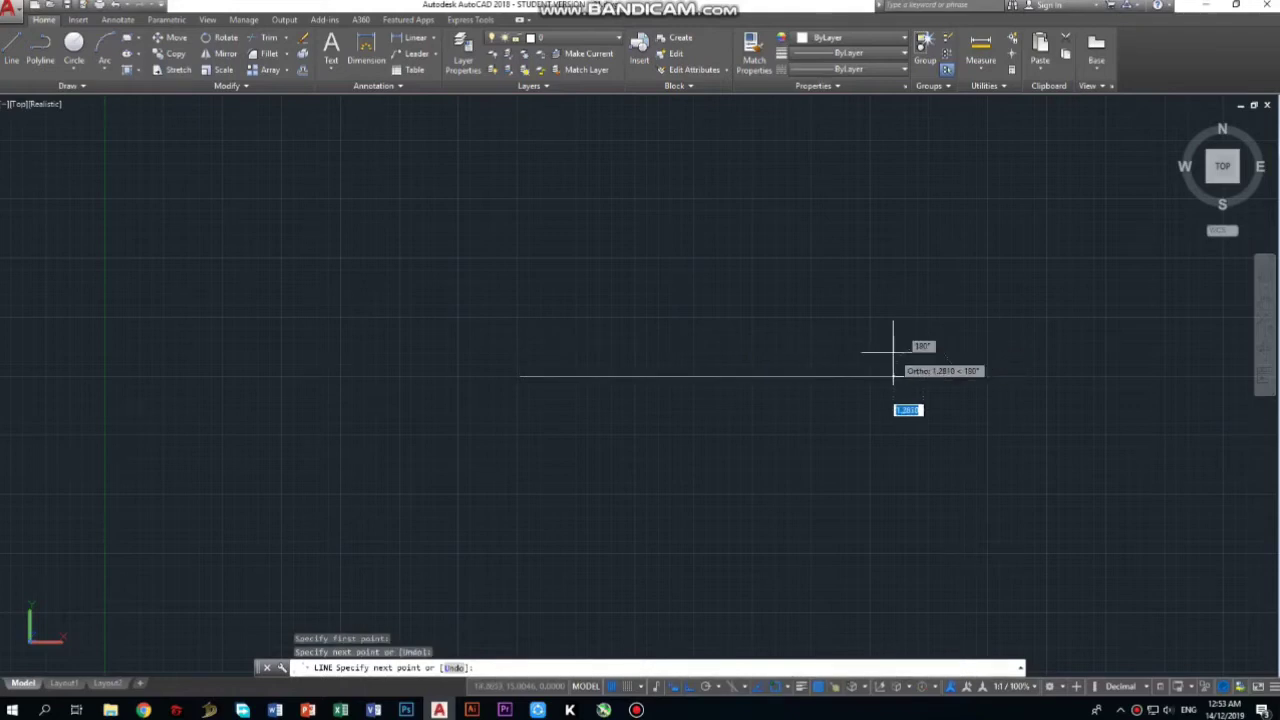
pyautogui.press('Return')
pyautogui.press('Return')
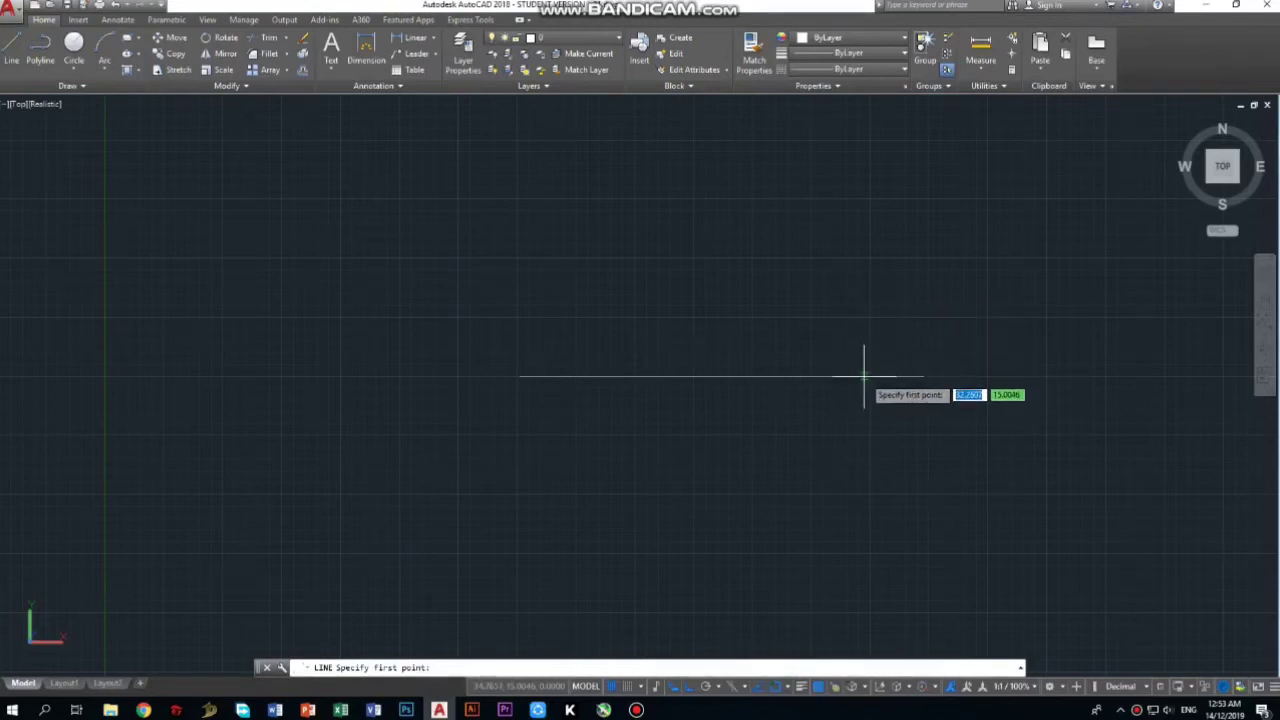
# Step: Draw a line from the reference line 1.9 up and 3.8 down near its right end
pyautogui.click(864, 376)
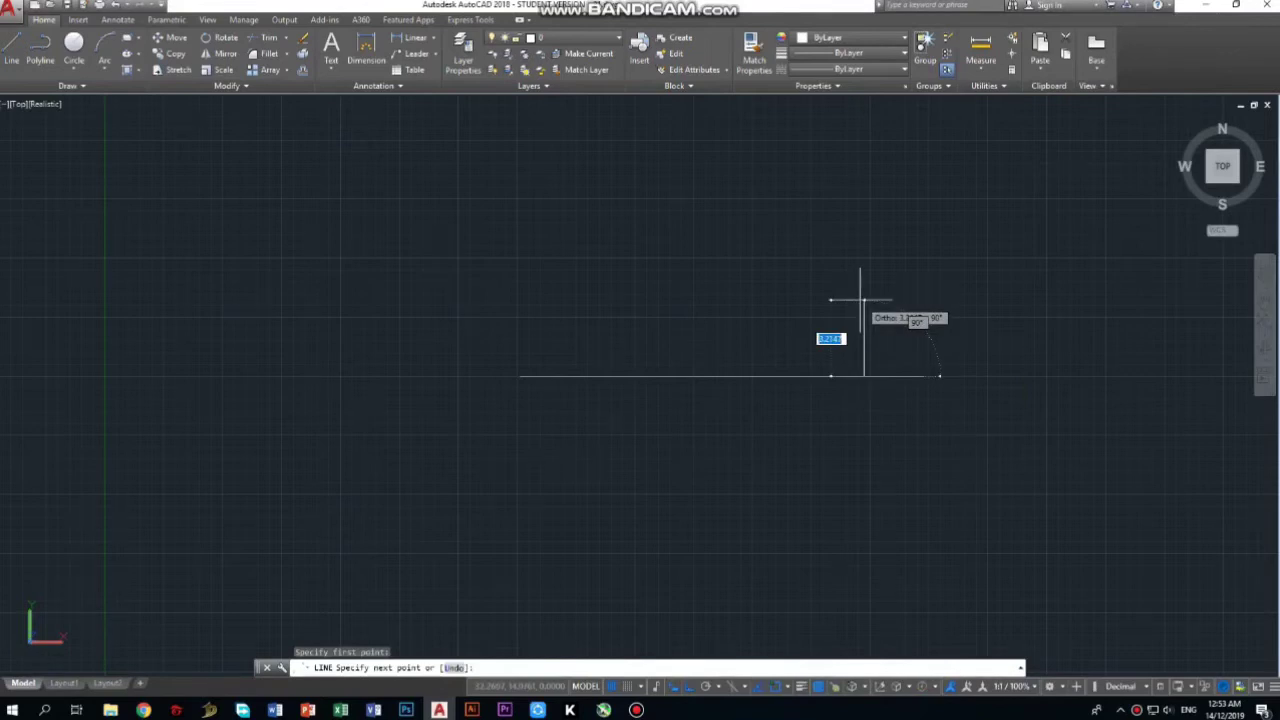
pyautogui.write('1.8')
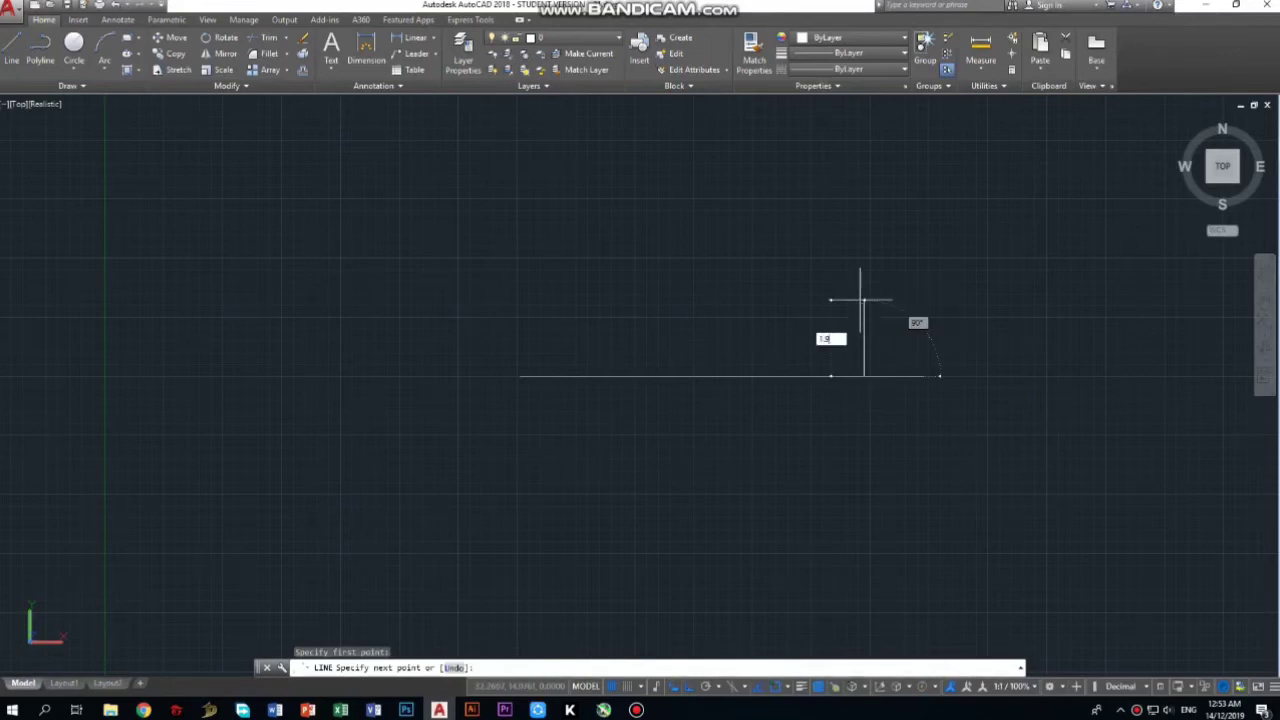
pyautogui.press('Return')
pyautogui.write('3.8')
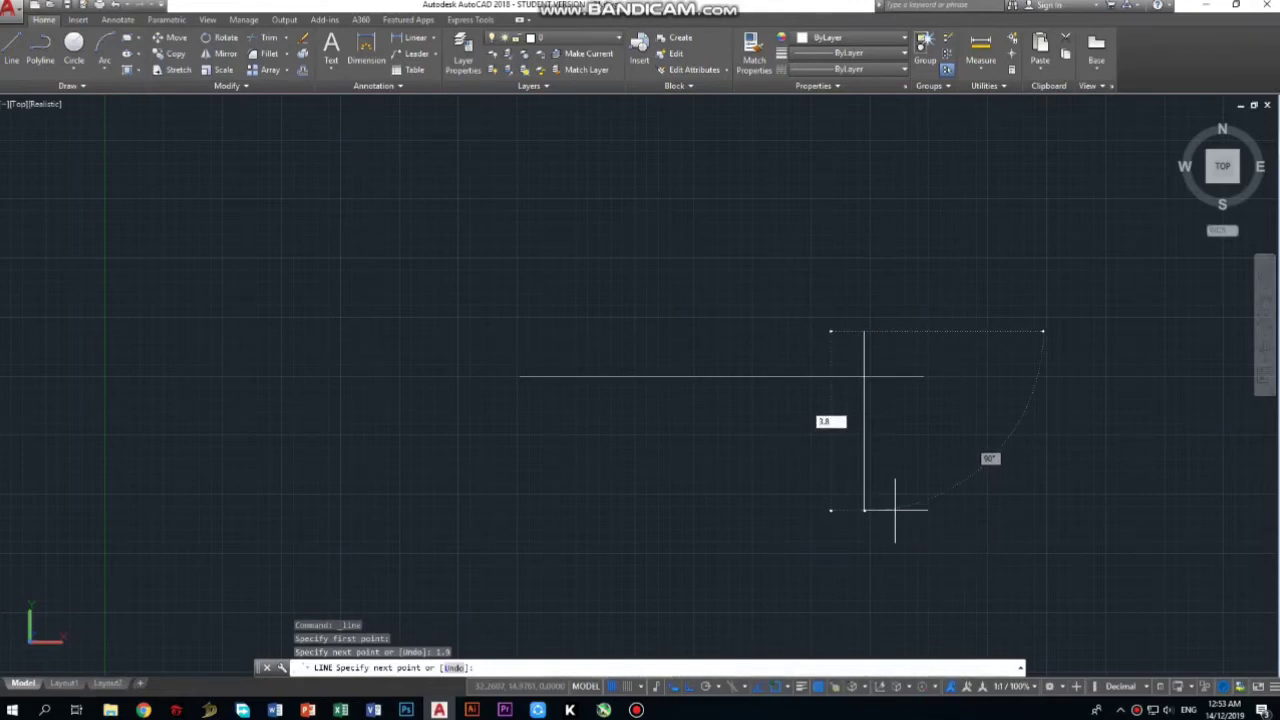
pyautogui.press('Return')
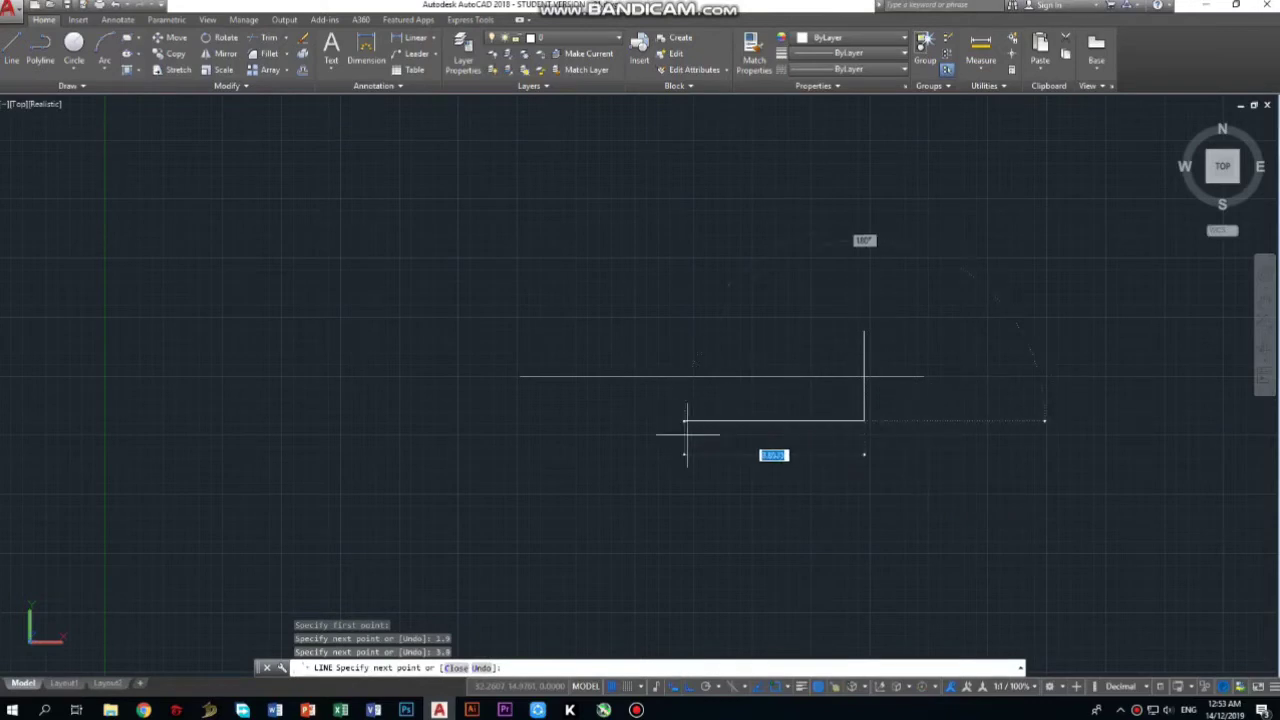
pyautogui.press('Escape')
pyautogui.click(14, 44)
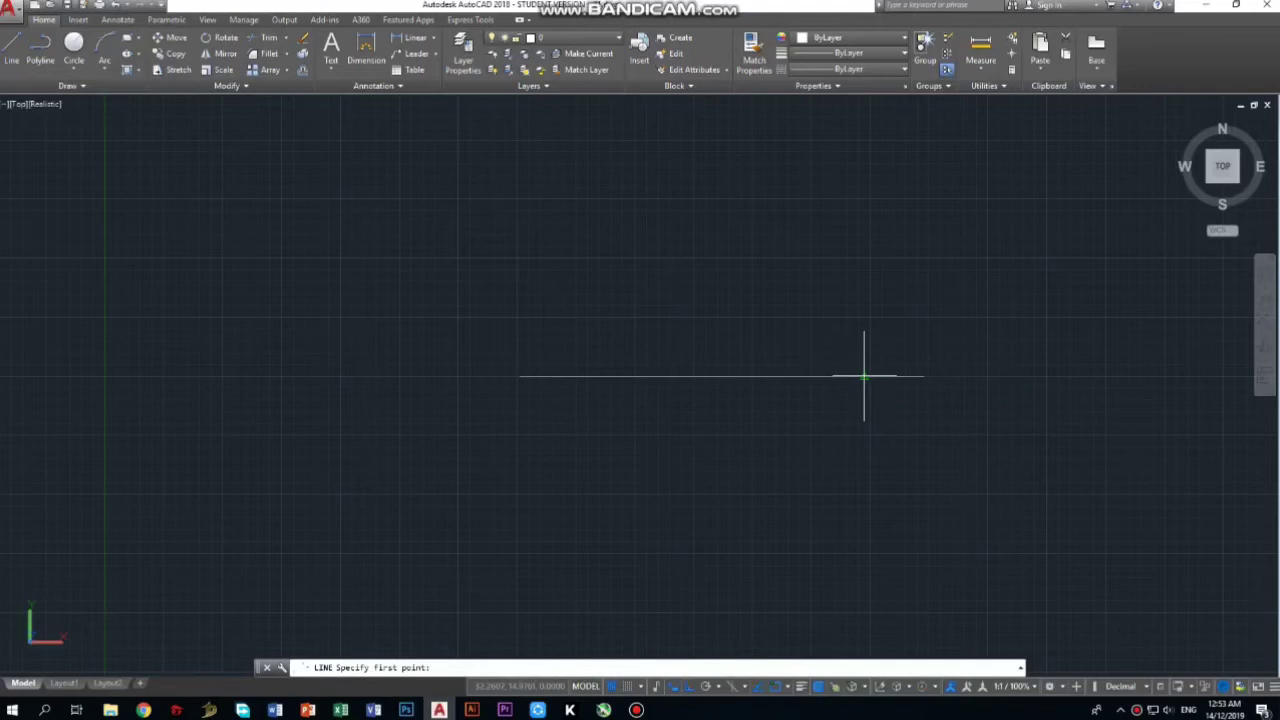
# Step: Draw the tapered outline: 7.5 left, 2.3 up, 4.6 down, a slanted bottom edge, then the top edge
pyautogui.click(864, 377)
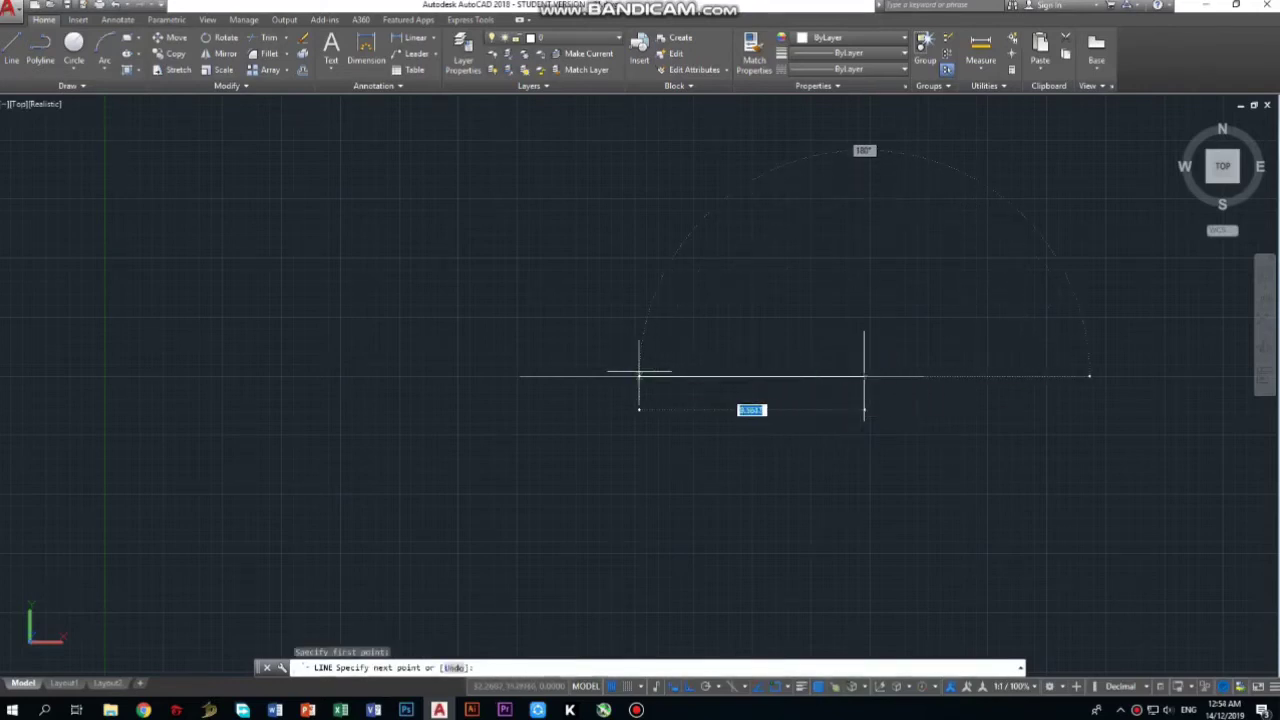
pyautogui.press('F11')
pyautogui.press('F11')
pyautogui.write('7.3')
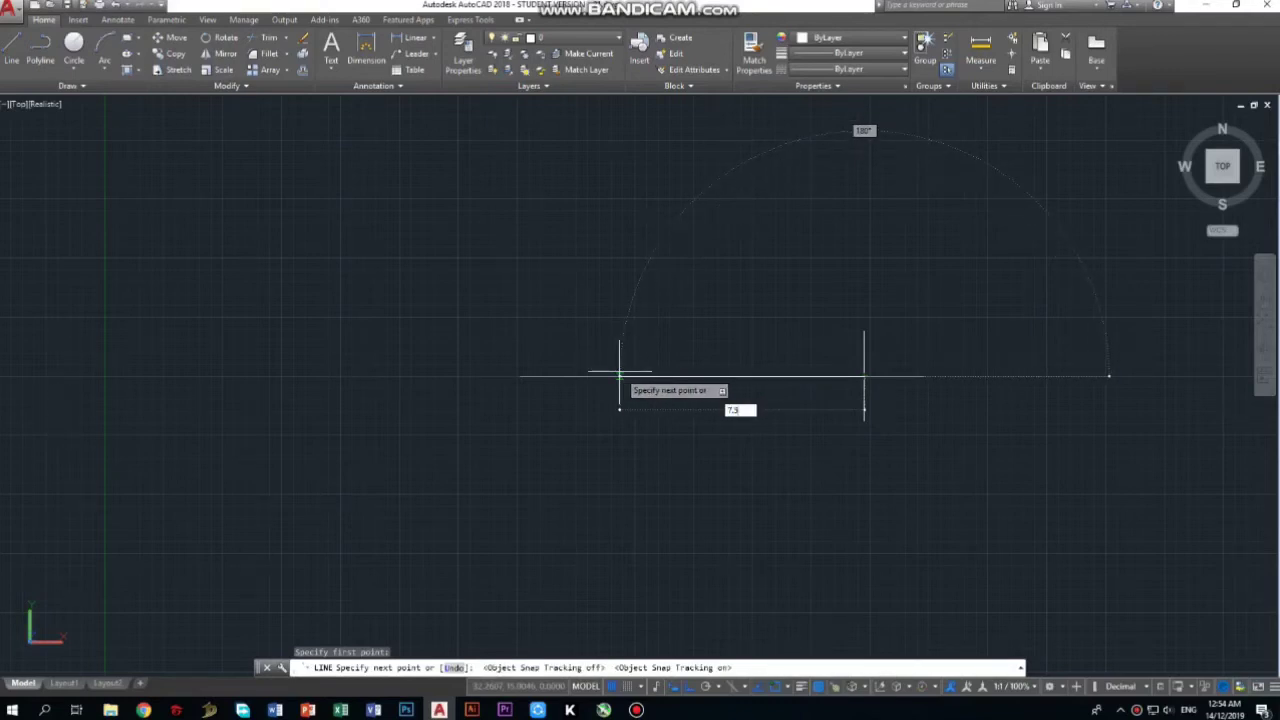
pyautogui.press('Return')
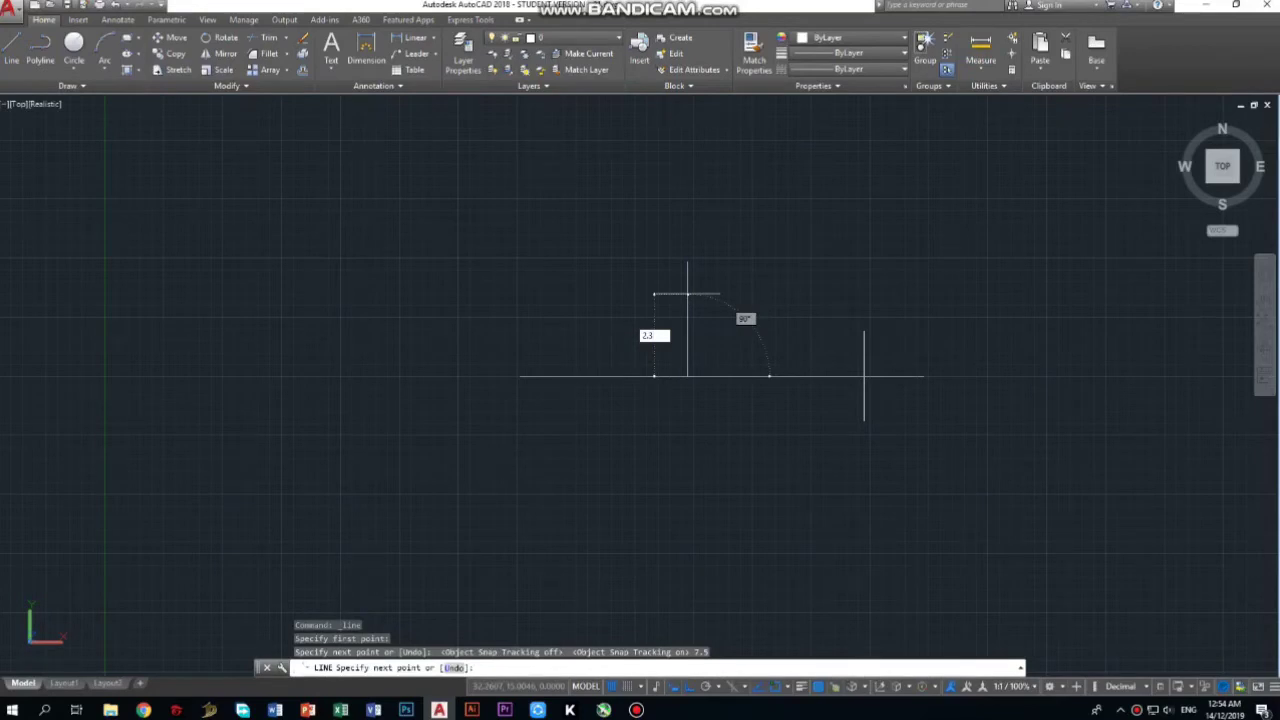
pyautogui.press('Return')
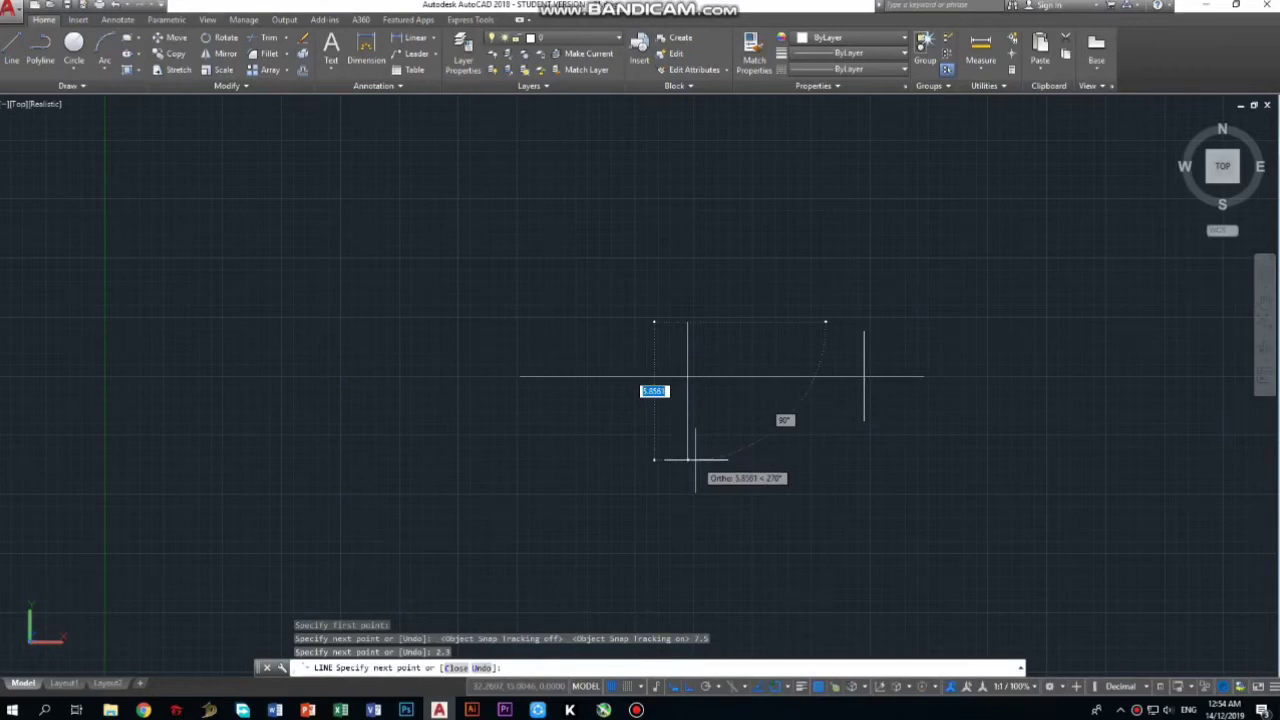
pyautogui.write('4')
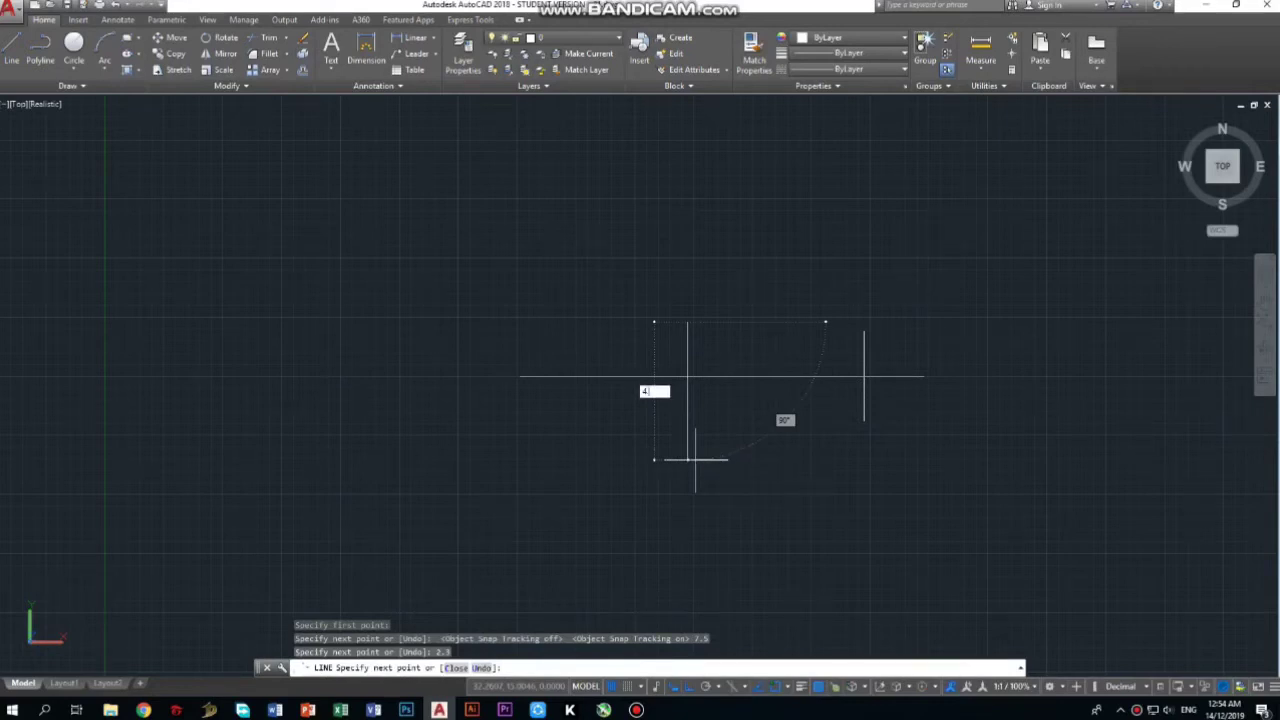
pyautogui.press('Return')
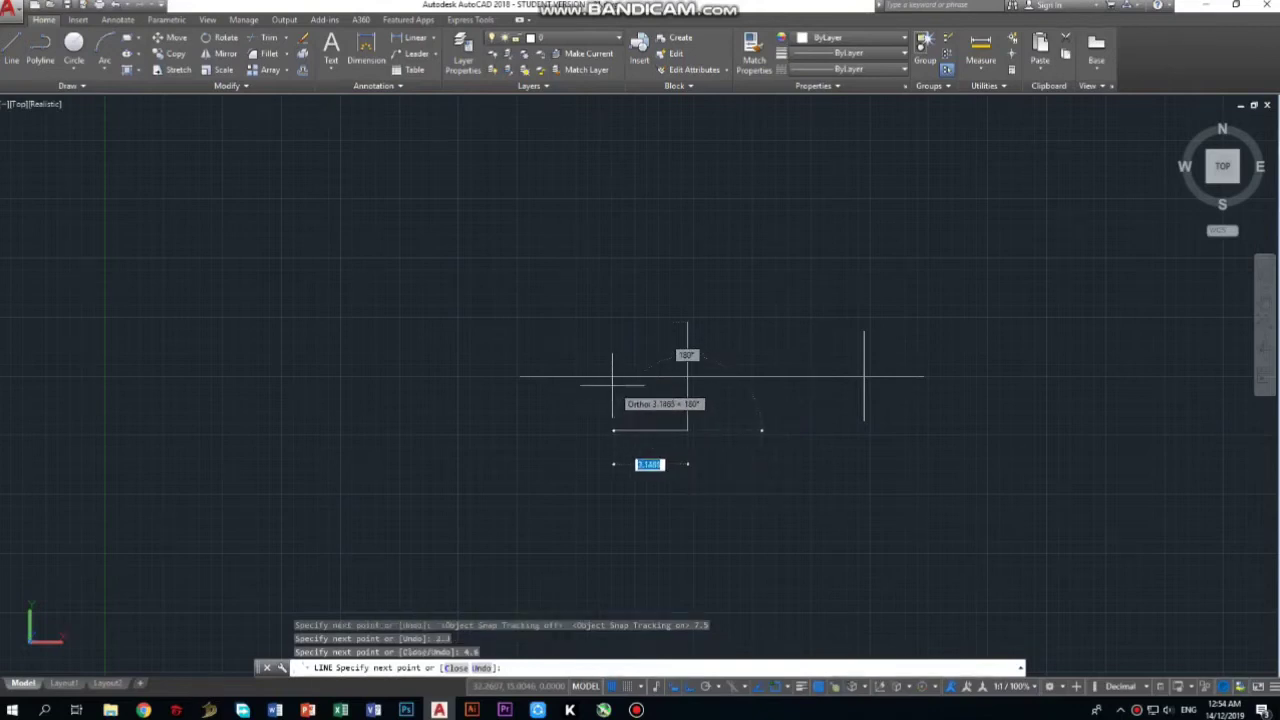
pyautogui.press('F8')
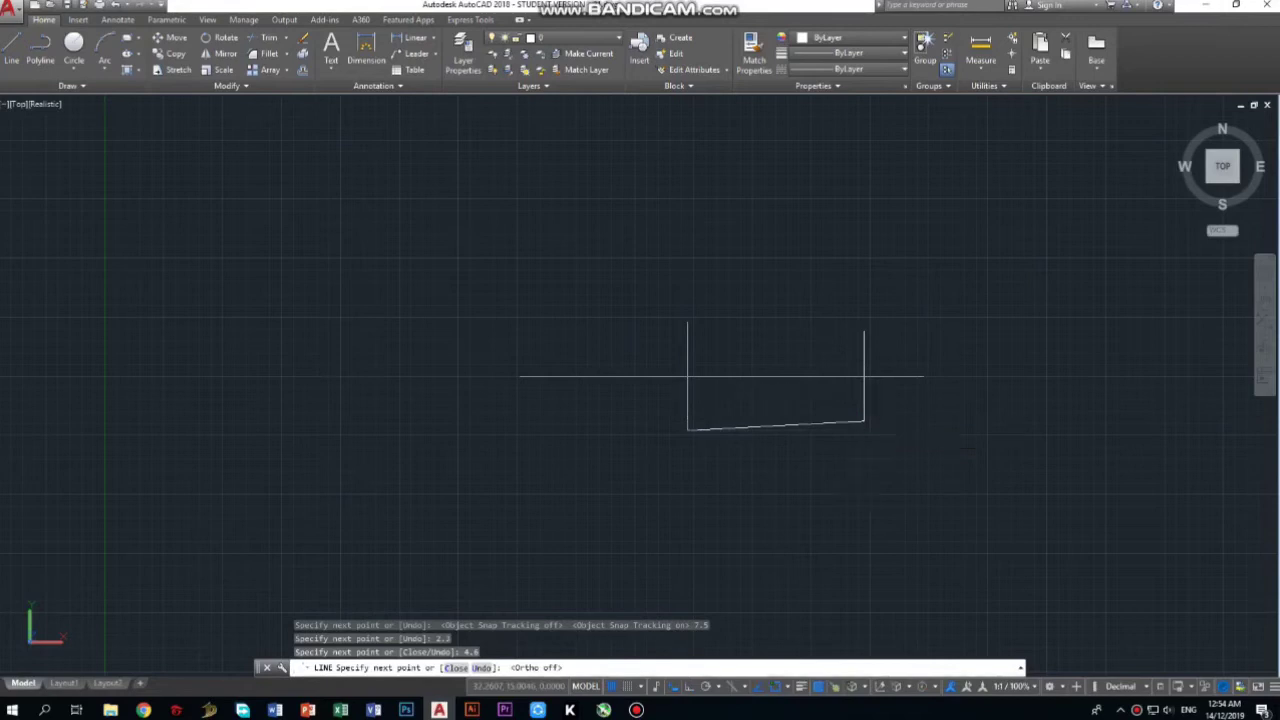
pyautogui.press('Escape')
pyautogui.press('Return')
pyautogui.click(687, 323)
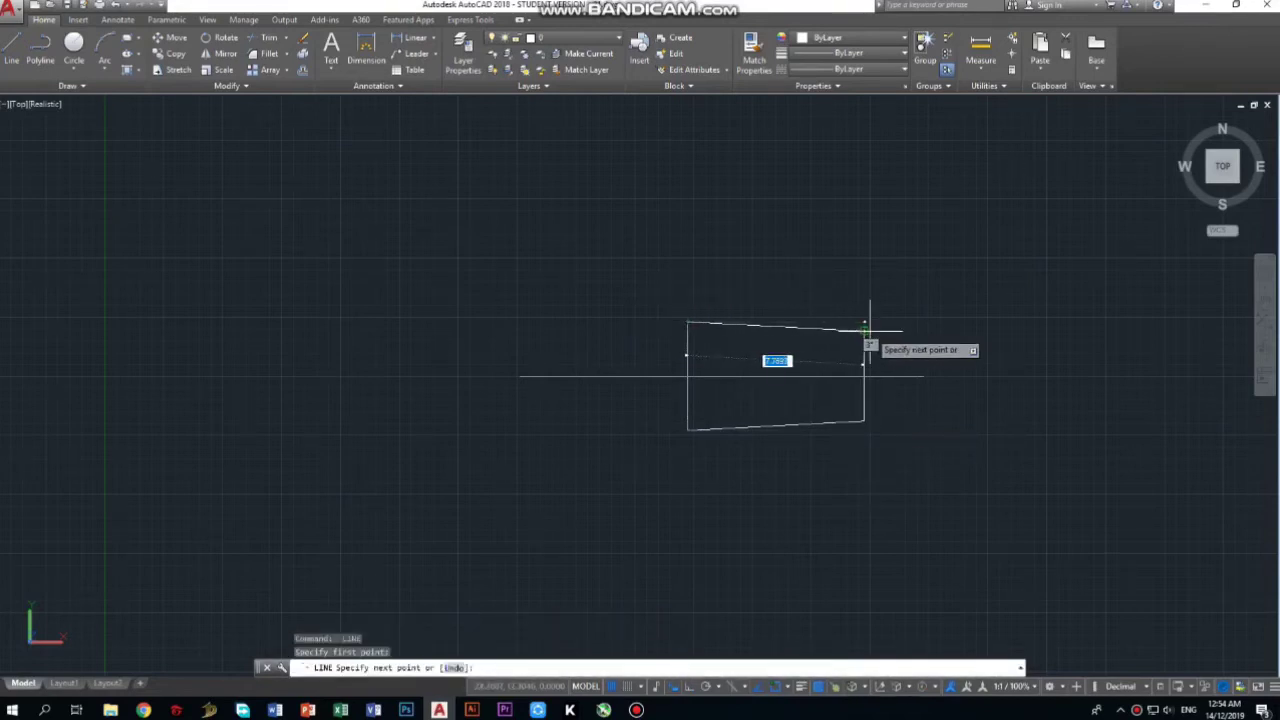
pyautogui.click(864, 330)
# Step: Erase the horizontal reference line and the leftover line inside the outline
pyautogui.press('Escape')
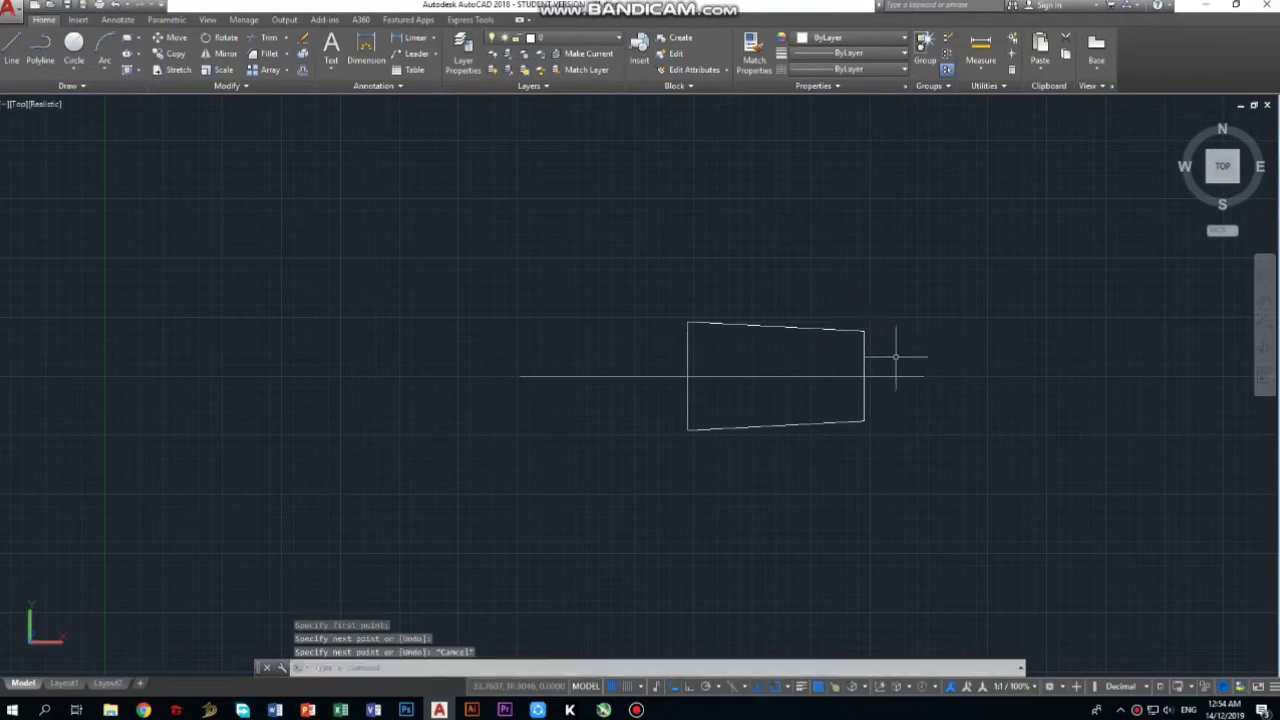
pyautogui.click(893, 376)
pyautogui.press('Delete')
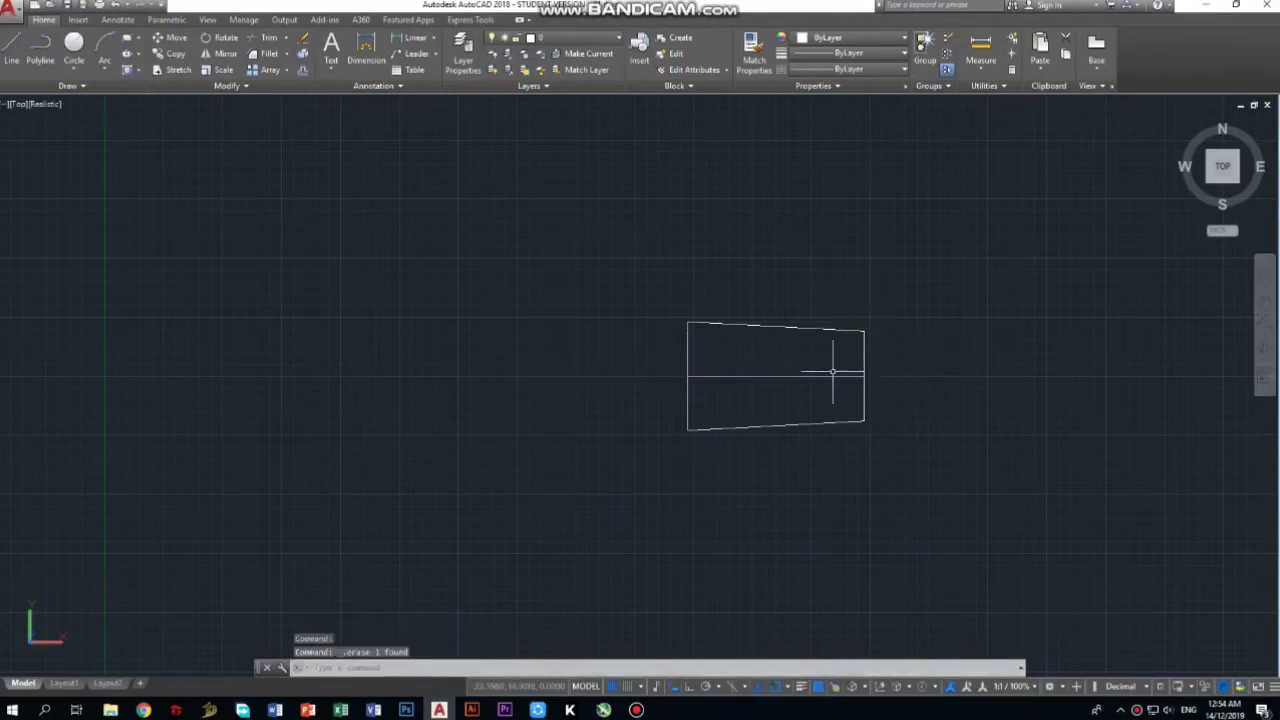
pyautogui.press('Delete')
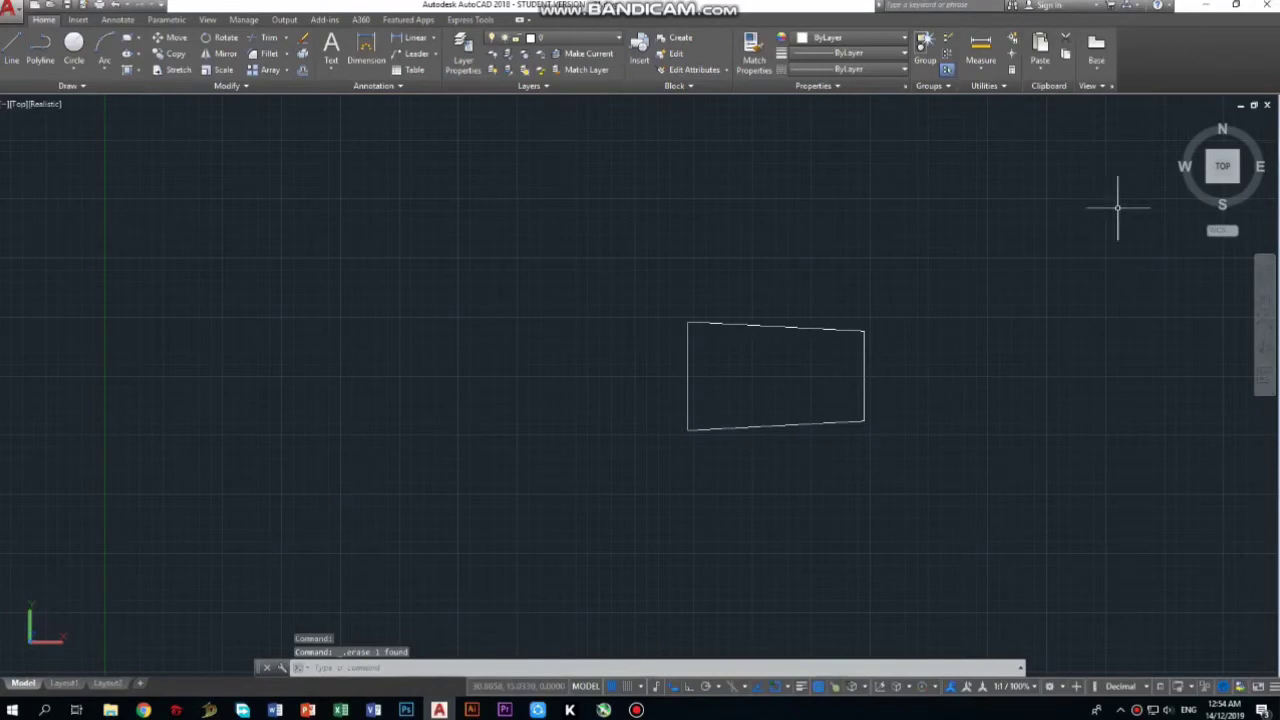
# Step: Switch to the SW Isometric view and the 3D Basics workspace
pyautogui.click(1209, 181)
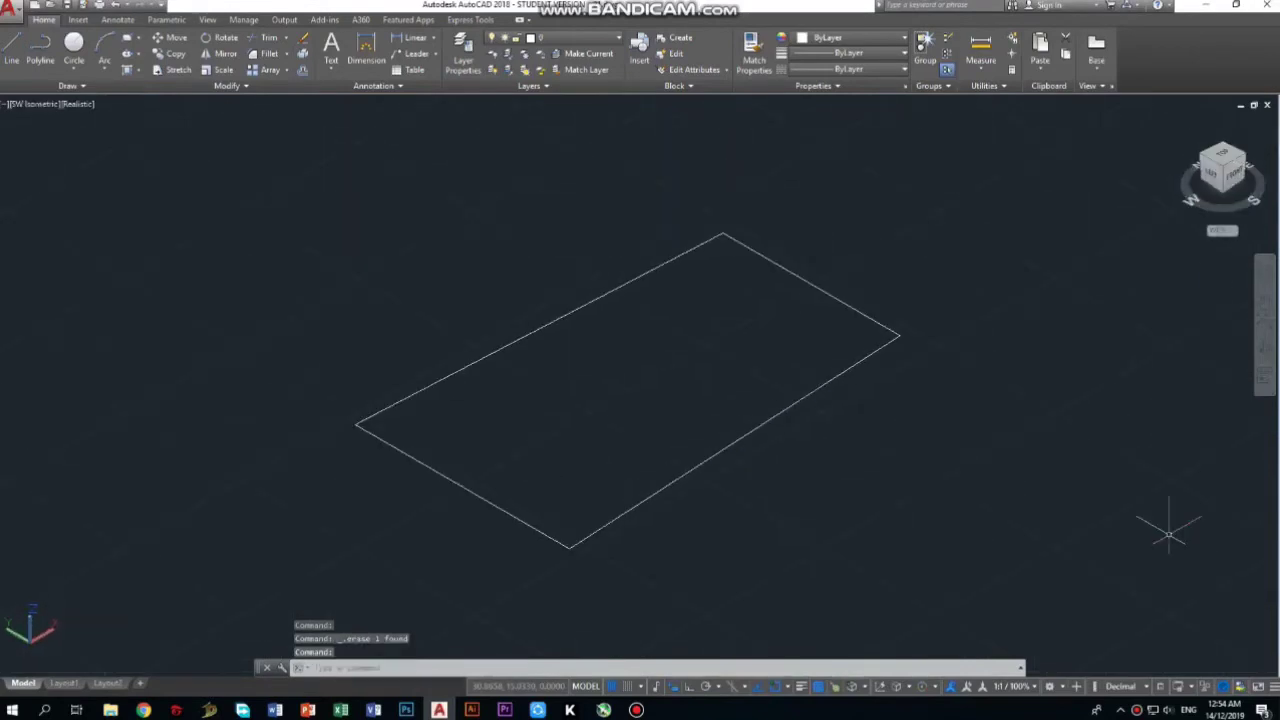
pyautogui.click(1051, 689)
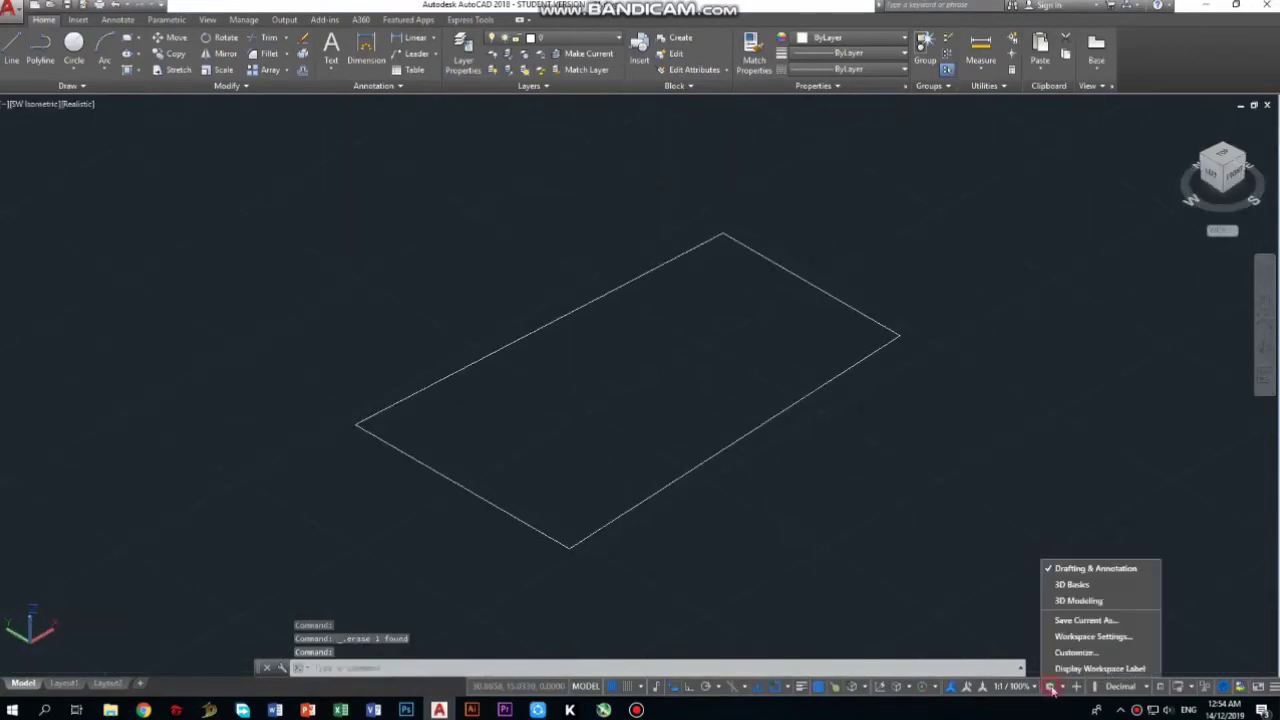
pyautogui.click(1069, 578)
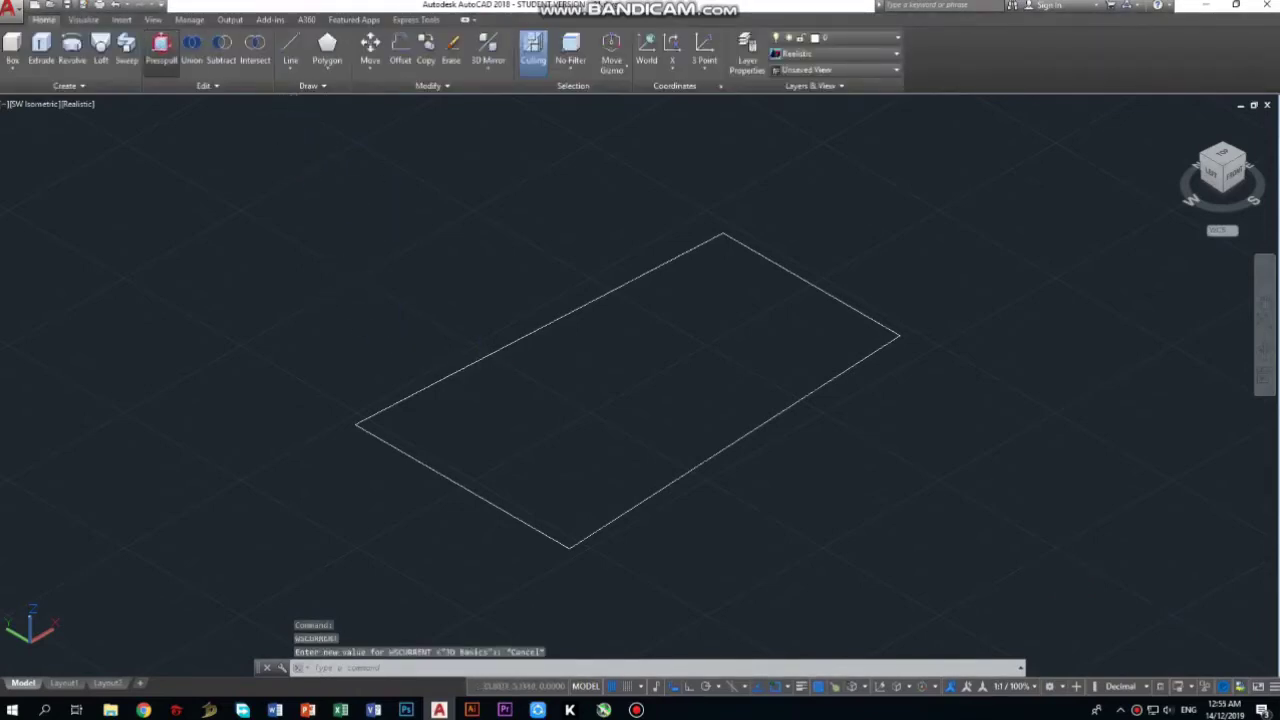
pyautogui.click(161, 45)
# Step: Press-pull the outline's enclosed area 2.5 units up into a solid block
pyautogui.click(623, 374)
pyautogui.write('2')
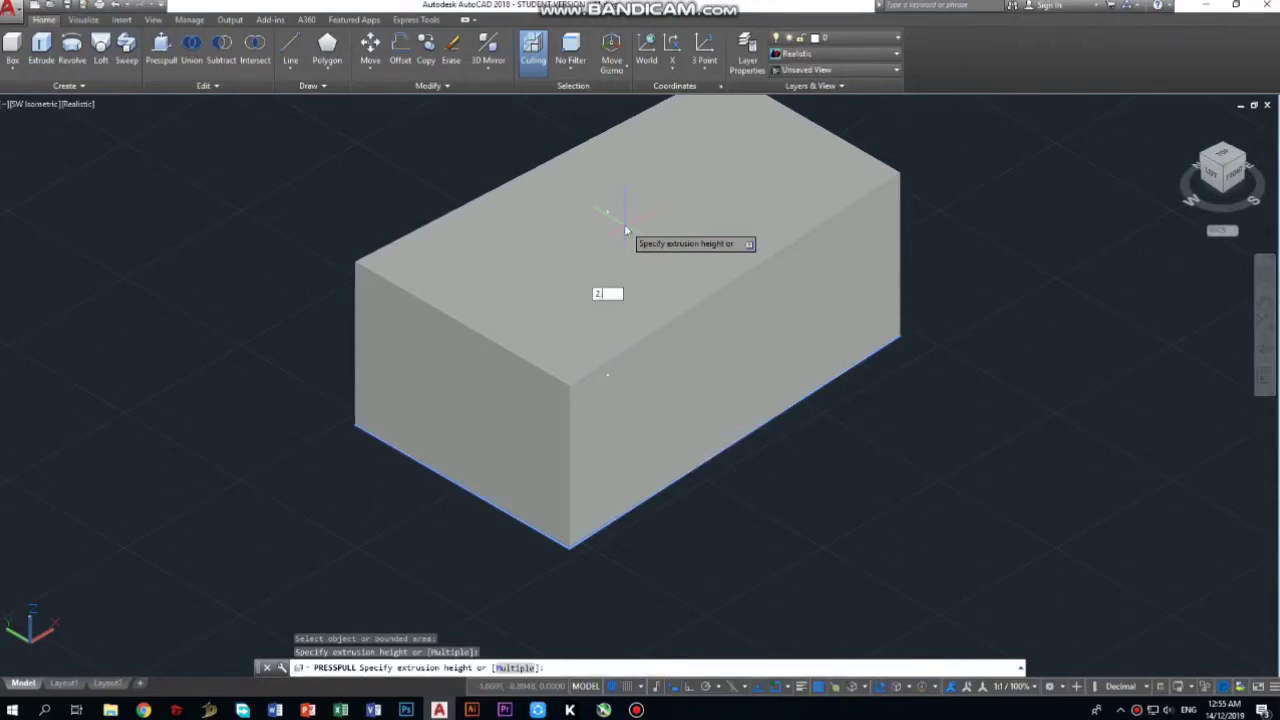
pyautogui.write('.5')
pyautogui.press('Return')
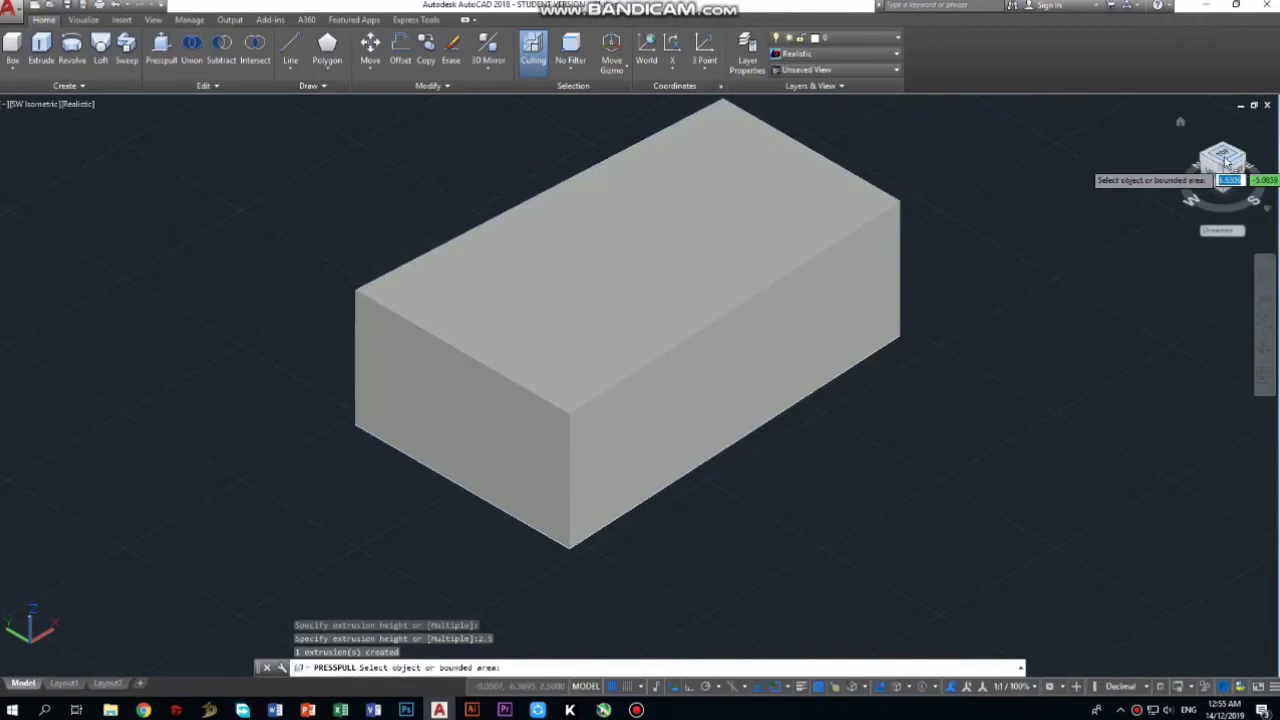
pyautogui.moveTo(1224, 168); pyautogui.dragTo(1212, 174)
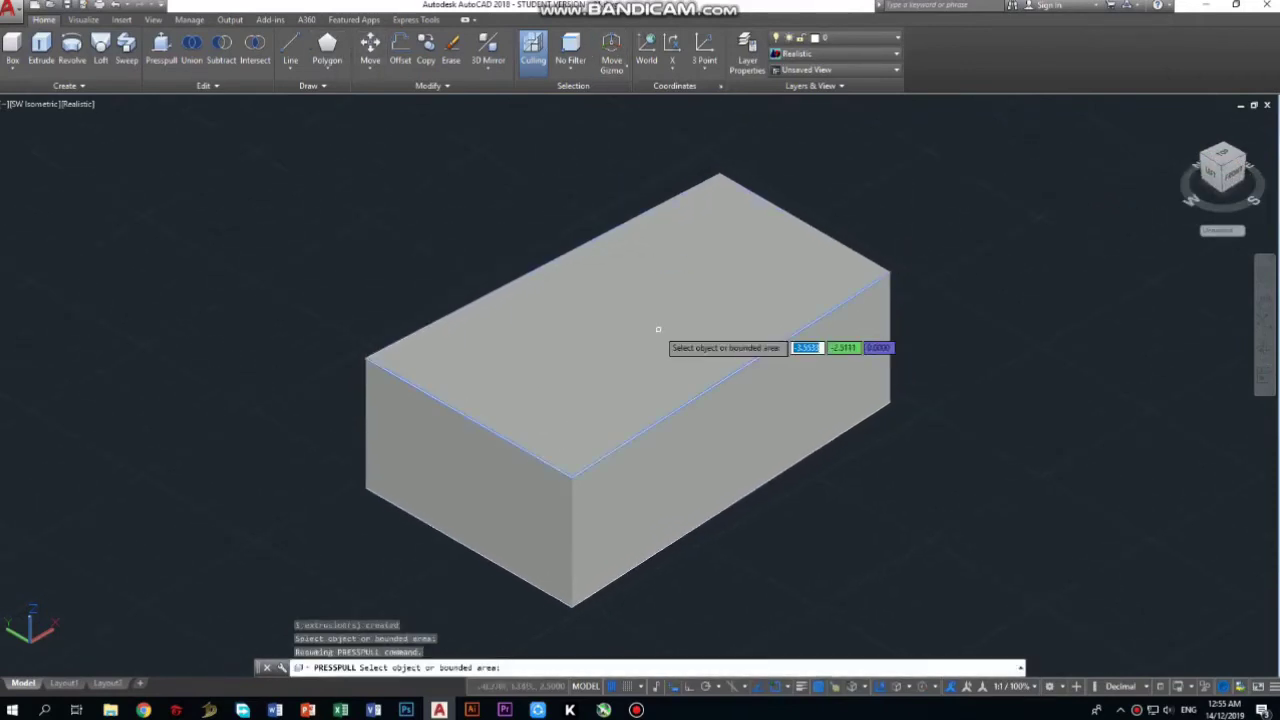
# Step: Switch to the Rotate gizmo and try a 270° turn of the block, then undo it
pyautogui.click(611, 66)
pyautogui.click(623, 120)
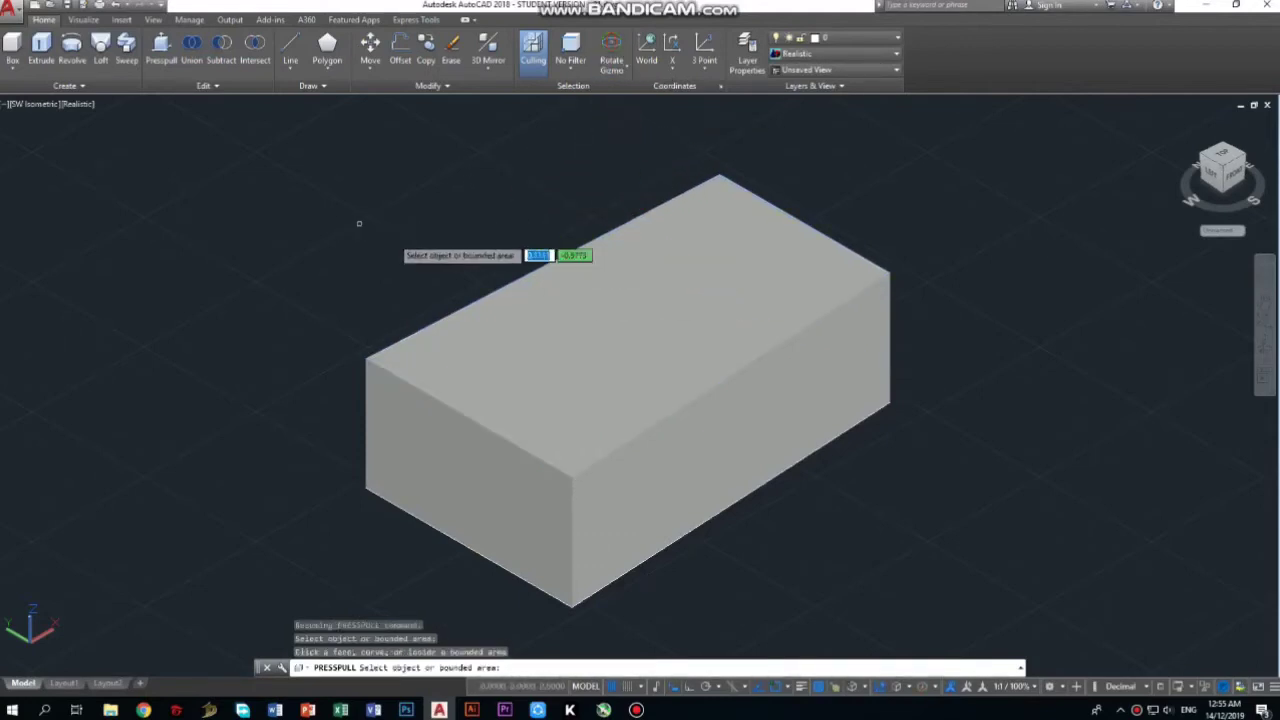
pyautogui.press('Escape')
pyautogui.click(696, 224)
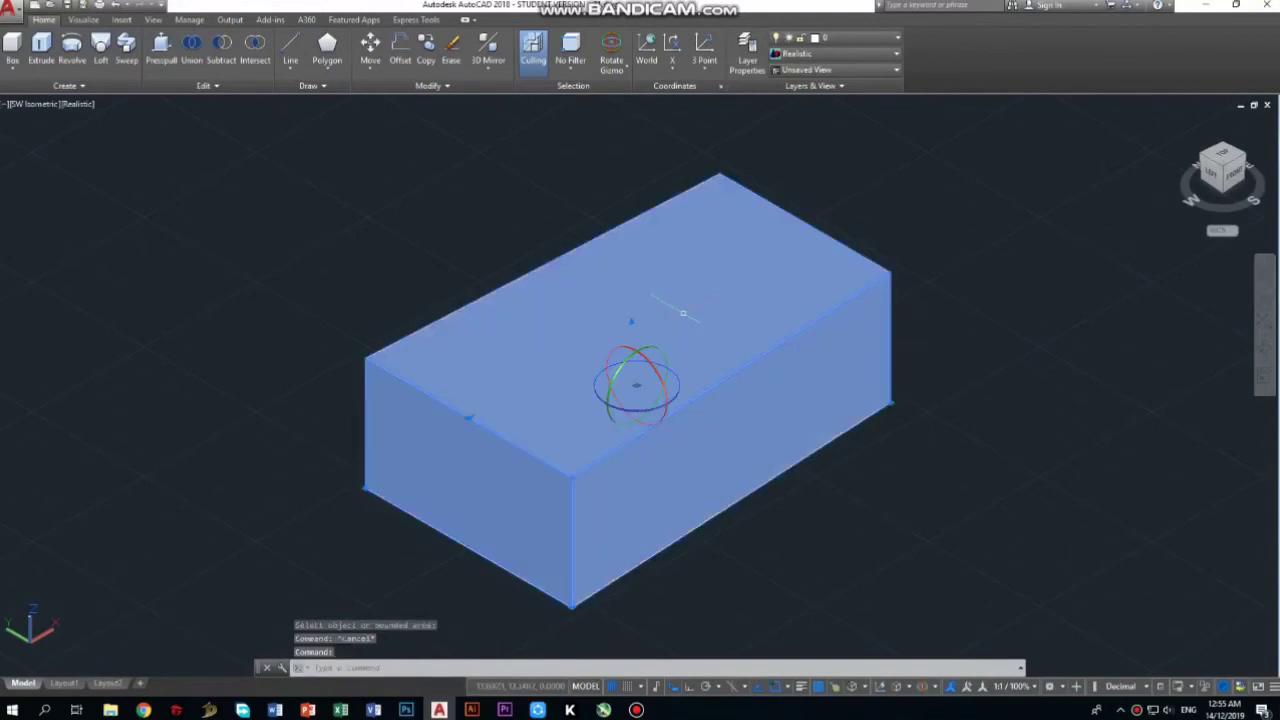
pyautogui.click(637, 350)
pyautogui.press('Escape')
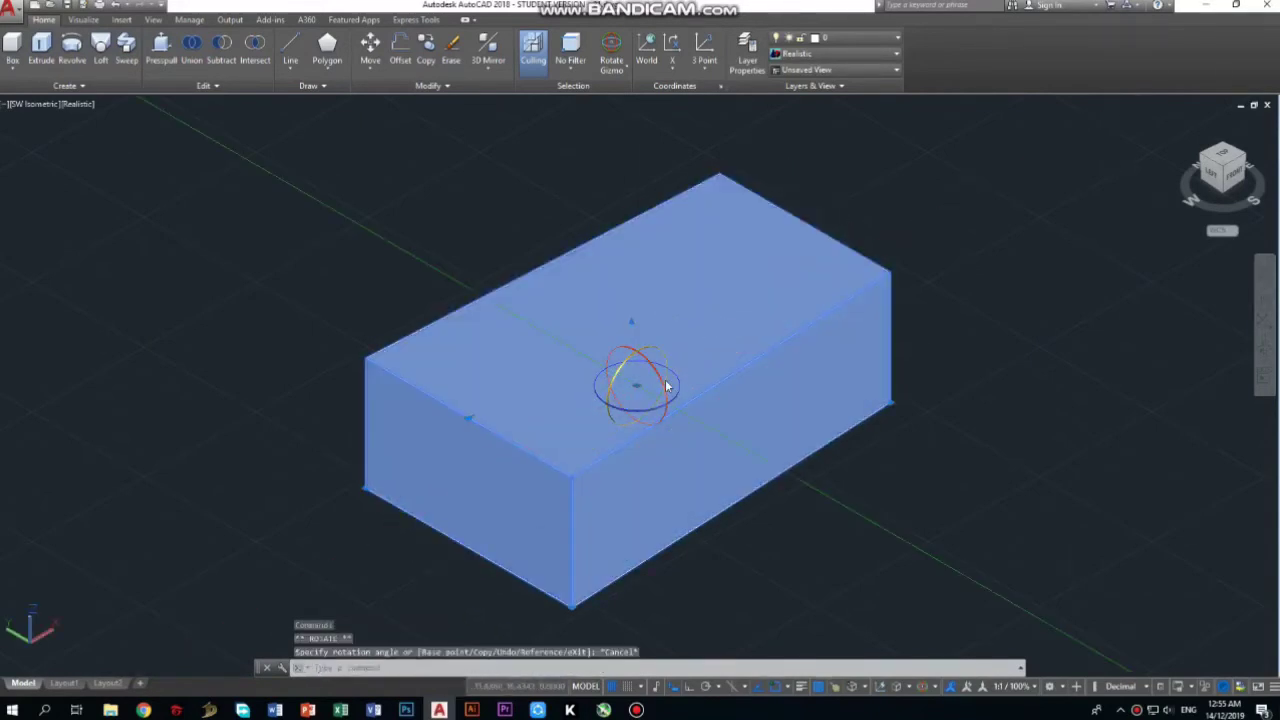
pyautogui.click(667, 385)
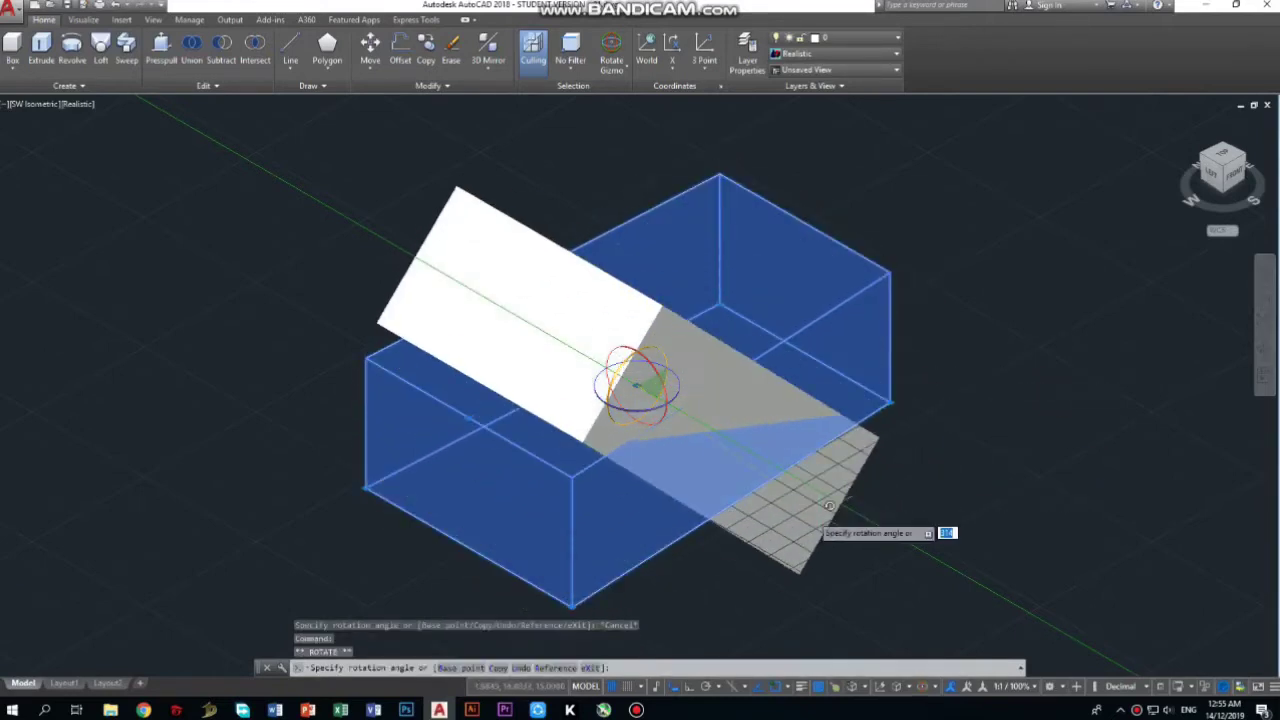
pyautogui.write('270')
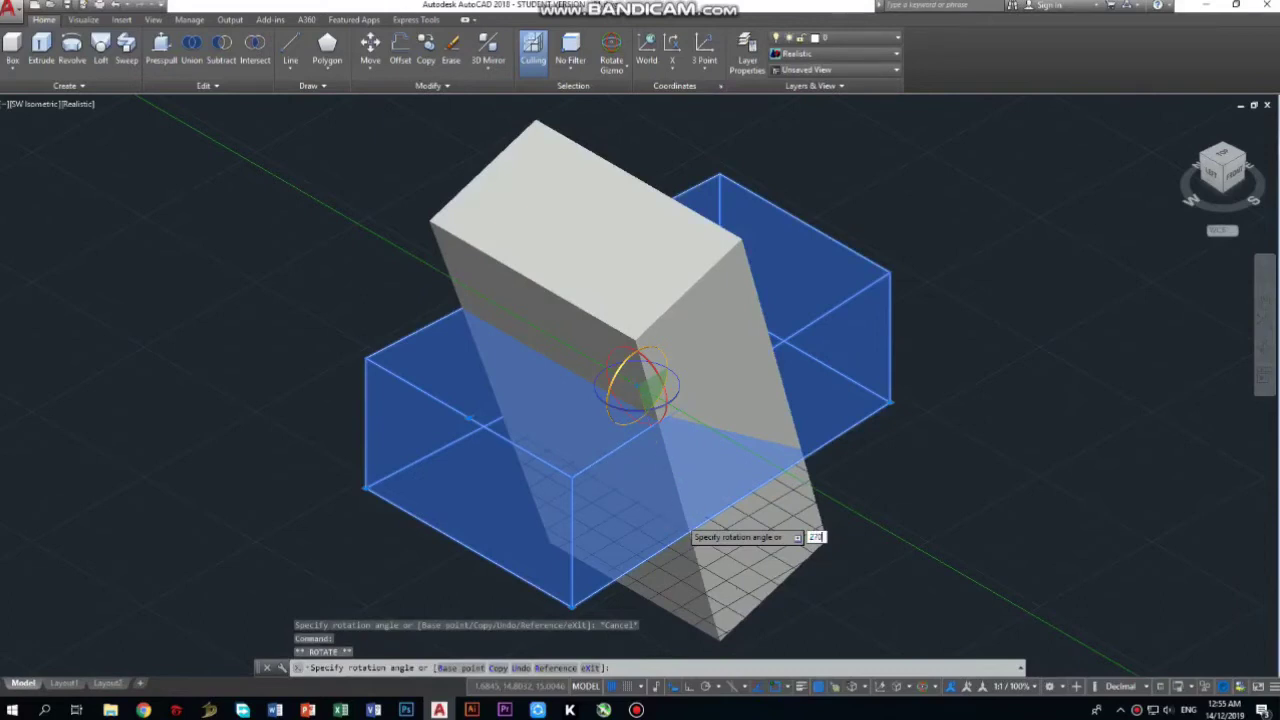
pyautogui.press('Return')
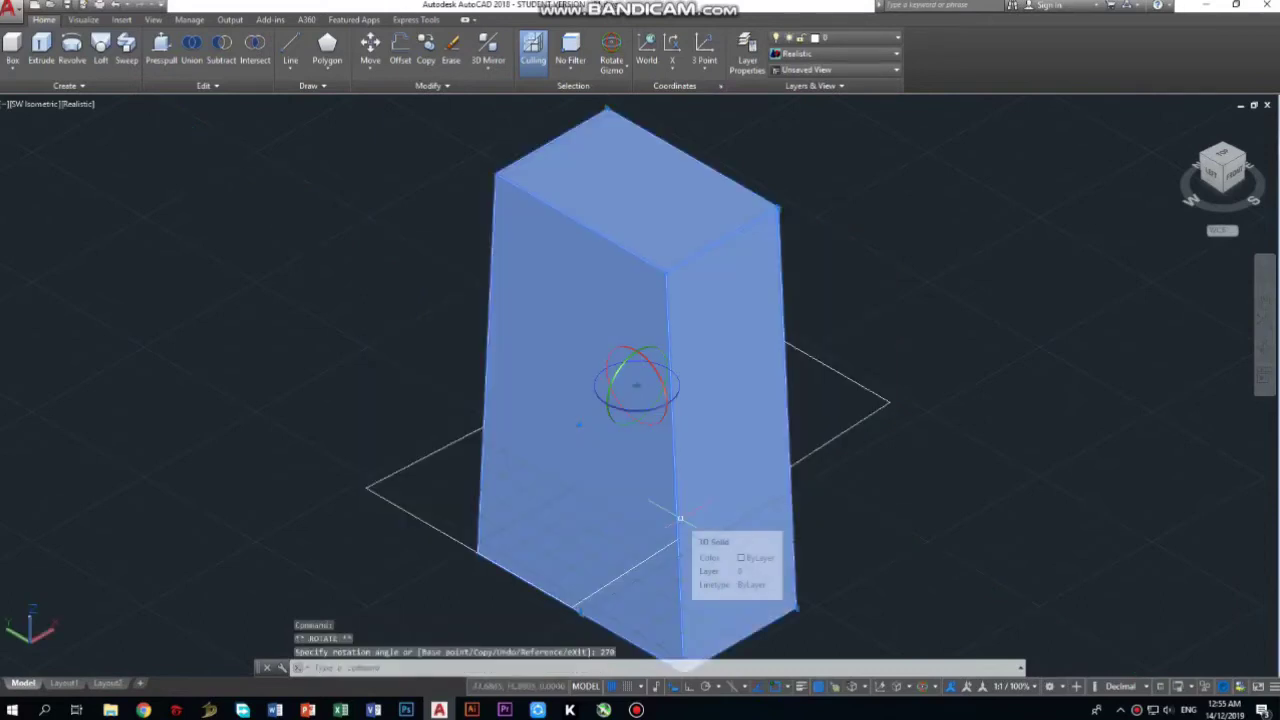
pyautogui.hotkey('ctrl', 'z')
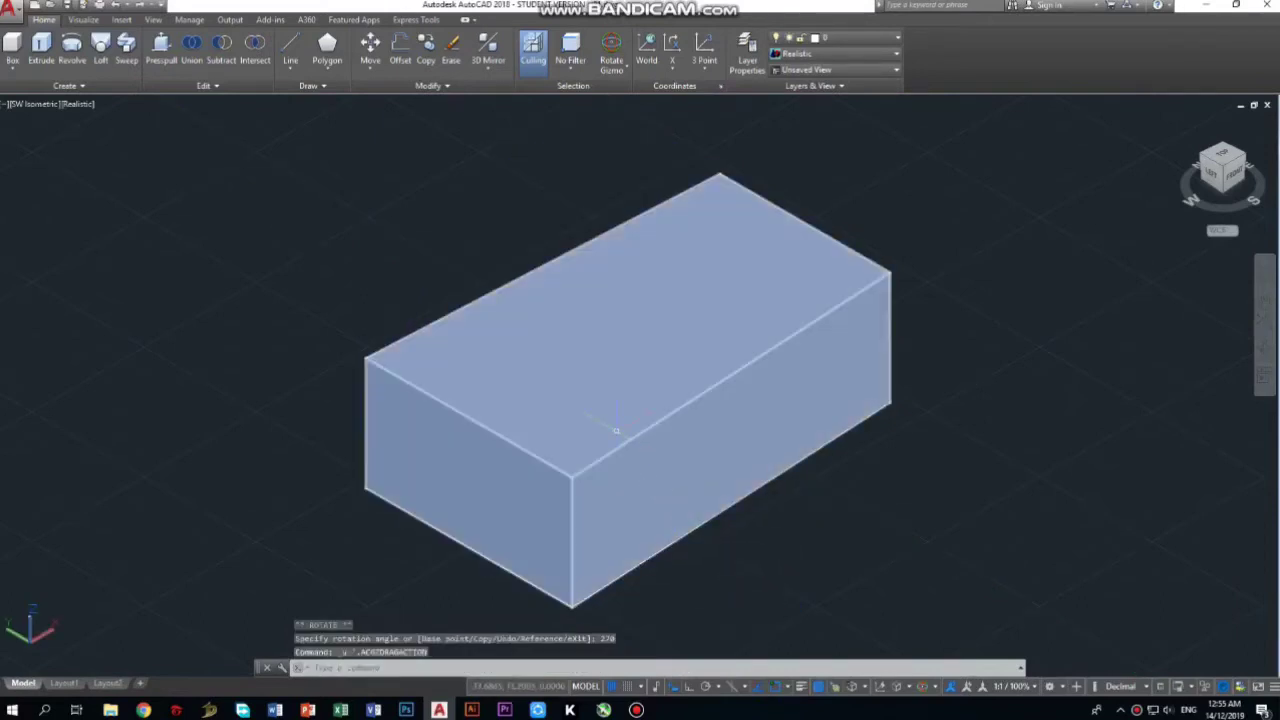
# Step: Rotate the block 90 degrees about a gizmo axis so it stands upright
pyautogui.click(616, 430)
pyautogui.click(670, 388)
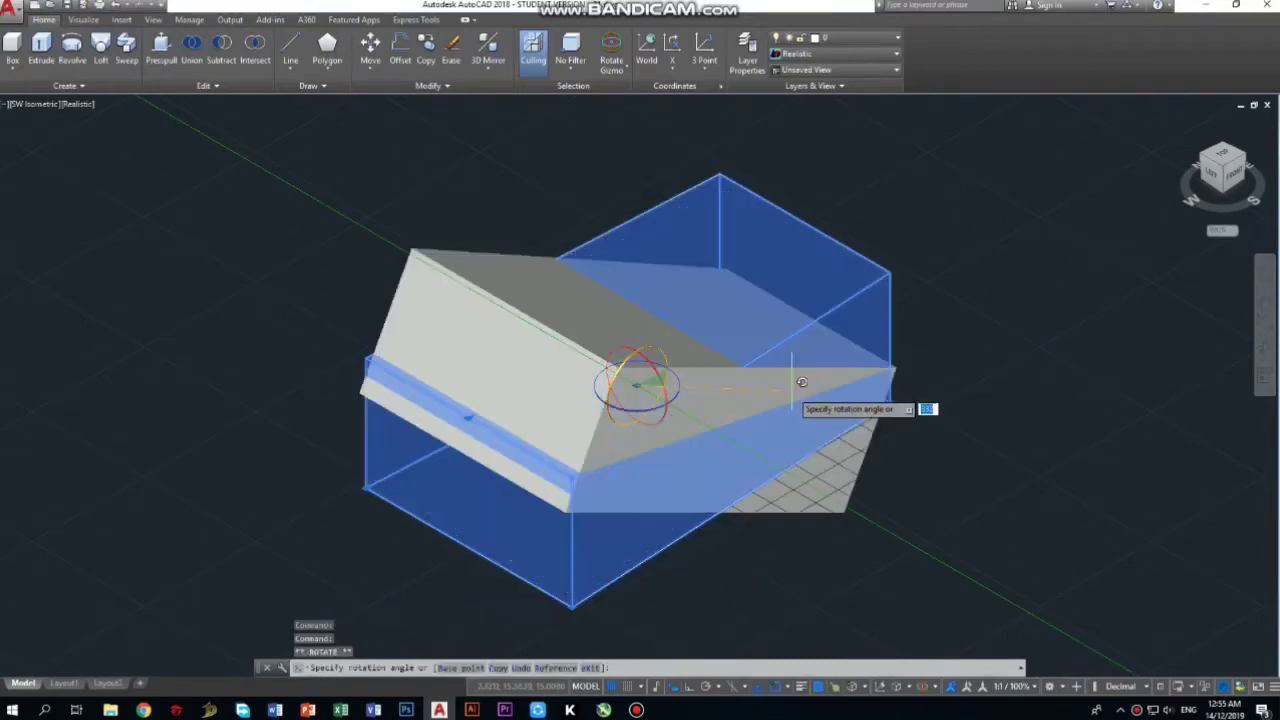
pyautogui.write('90')
pyautogui.press('Return')
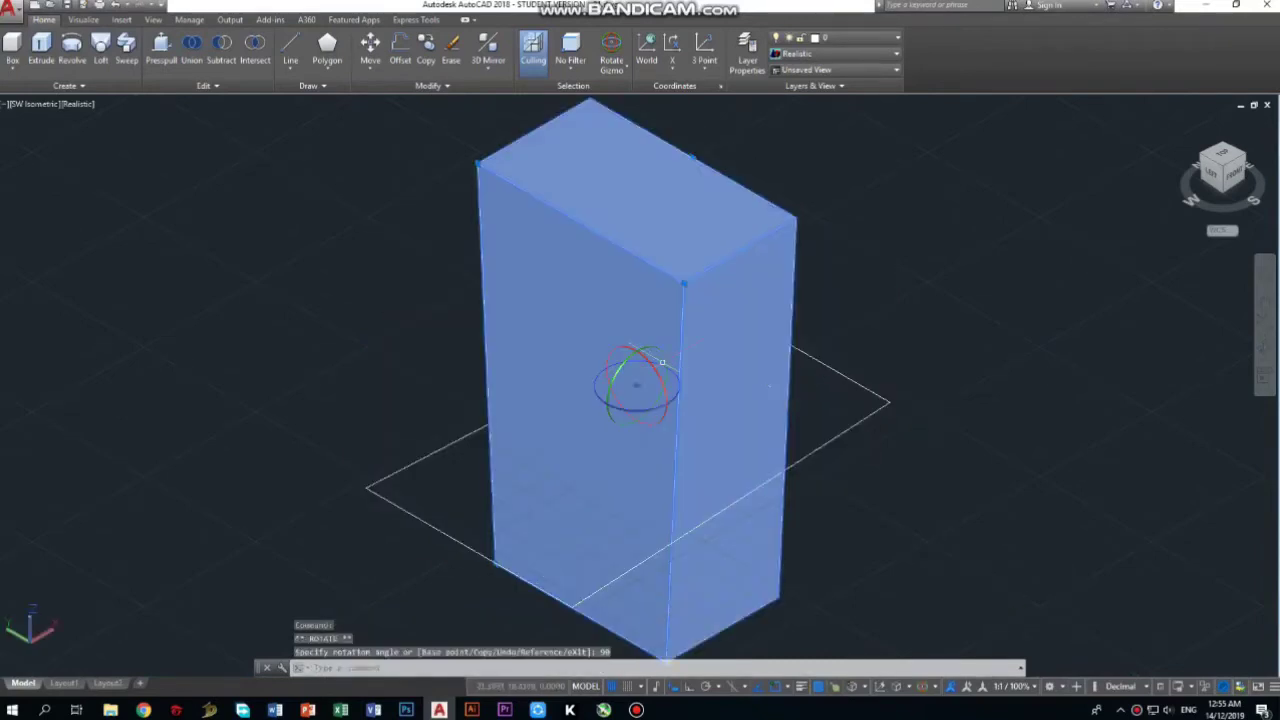
pyautogui.click(611, 55)
# Step: Move the upright block down over the outline, view from TOP, and start a line at its corner
pyautogui.click(622, 96)
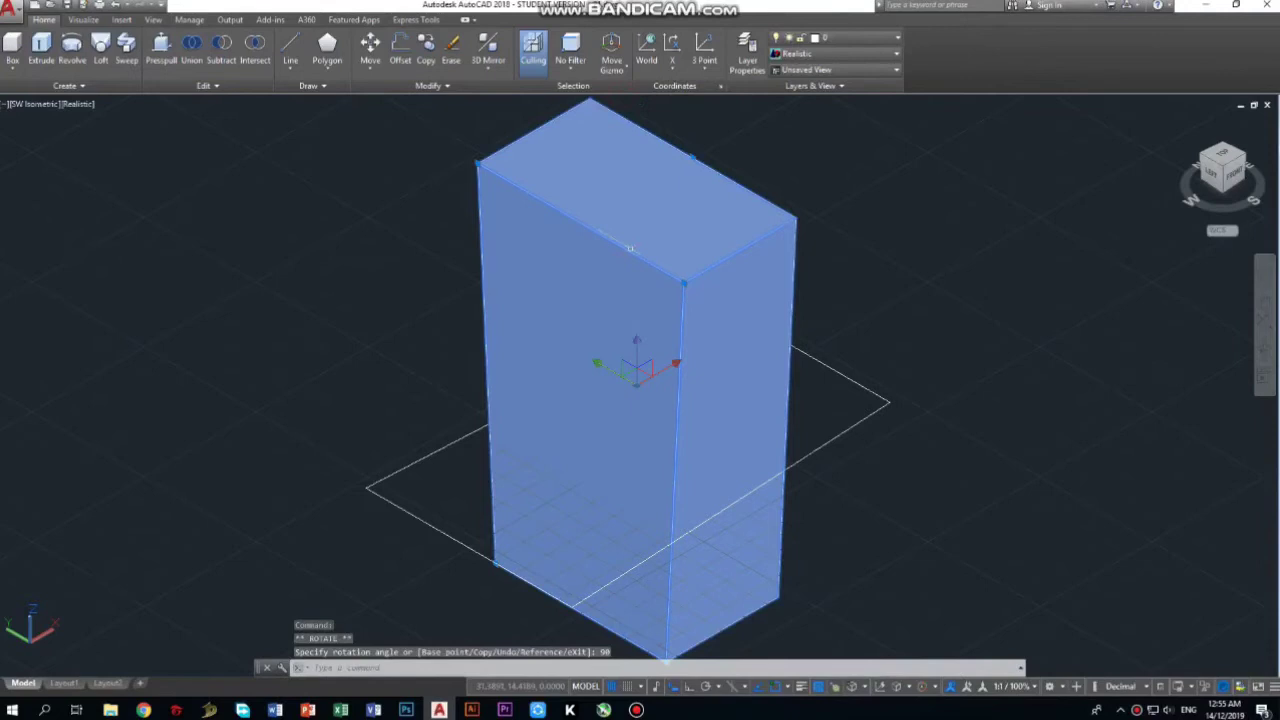
pyautogui.click(637, 355)
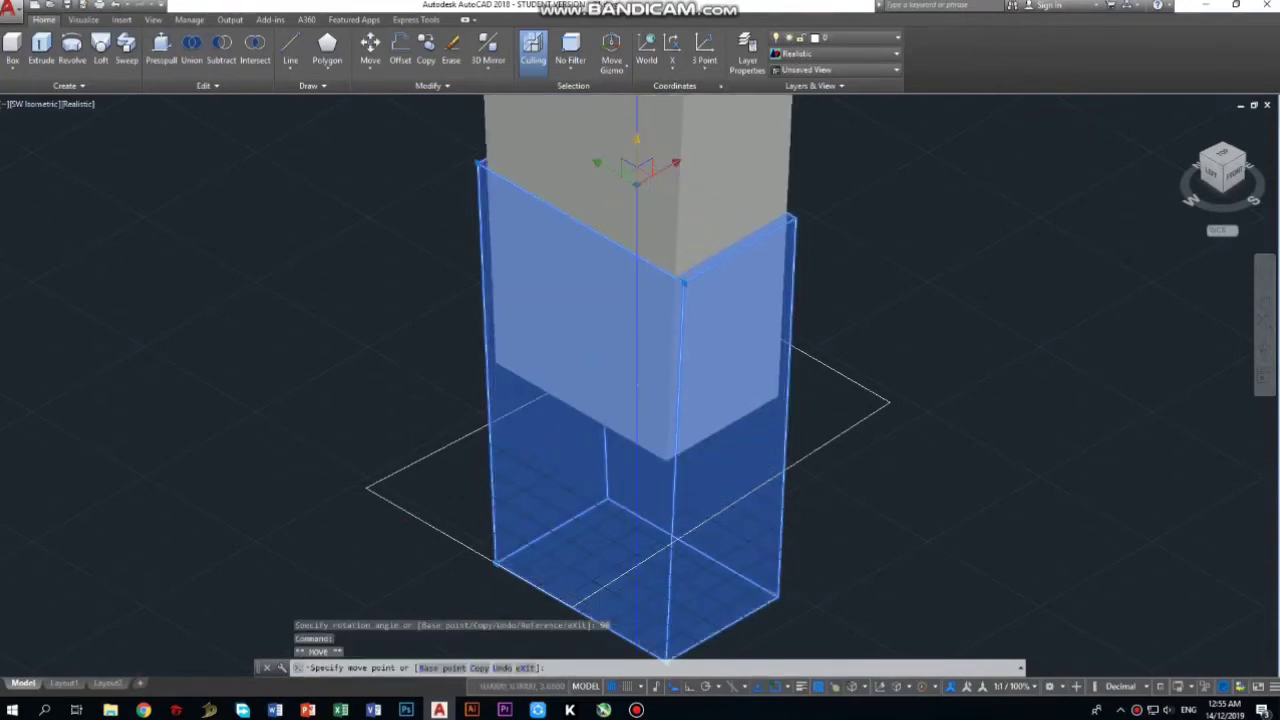
pyautogui.scroll(-5, 704, 277)
pyautogui.scroll(4, 708, 197)
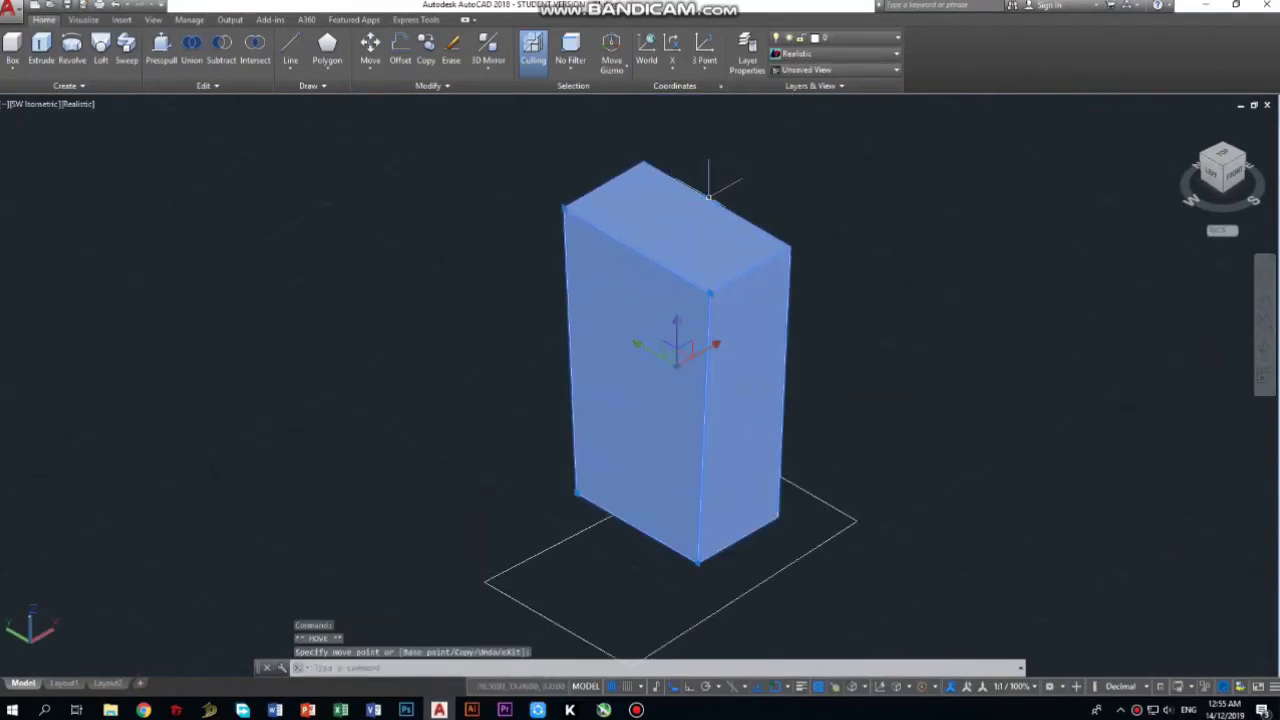
pyautogui.click(1224, 152)
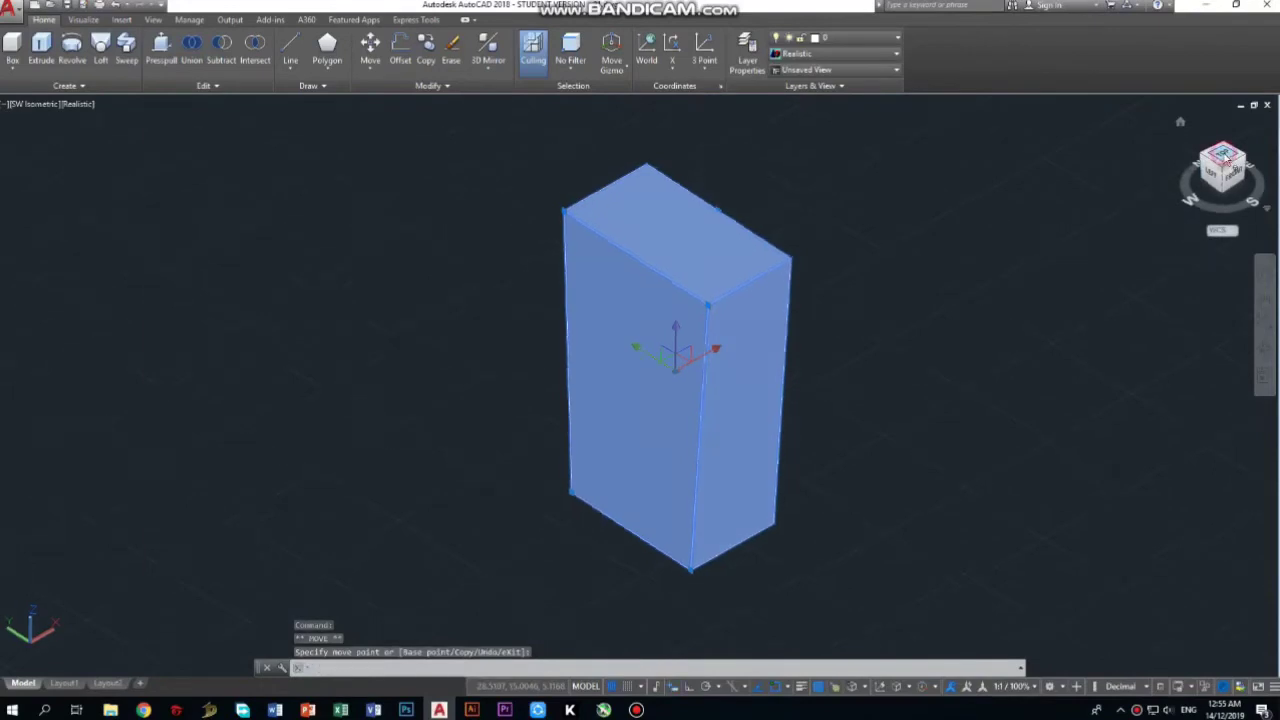
pyautogui.press('Escape')
pyautogui.press('Escape')
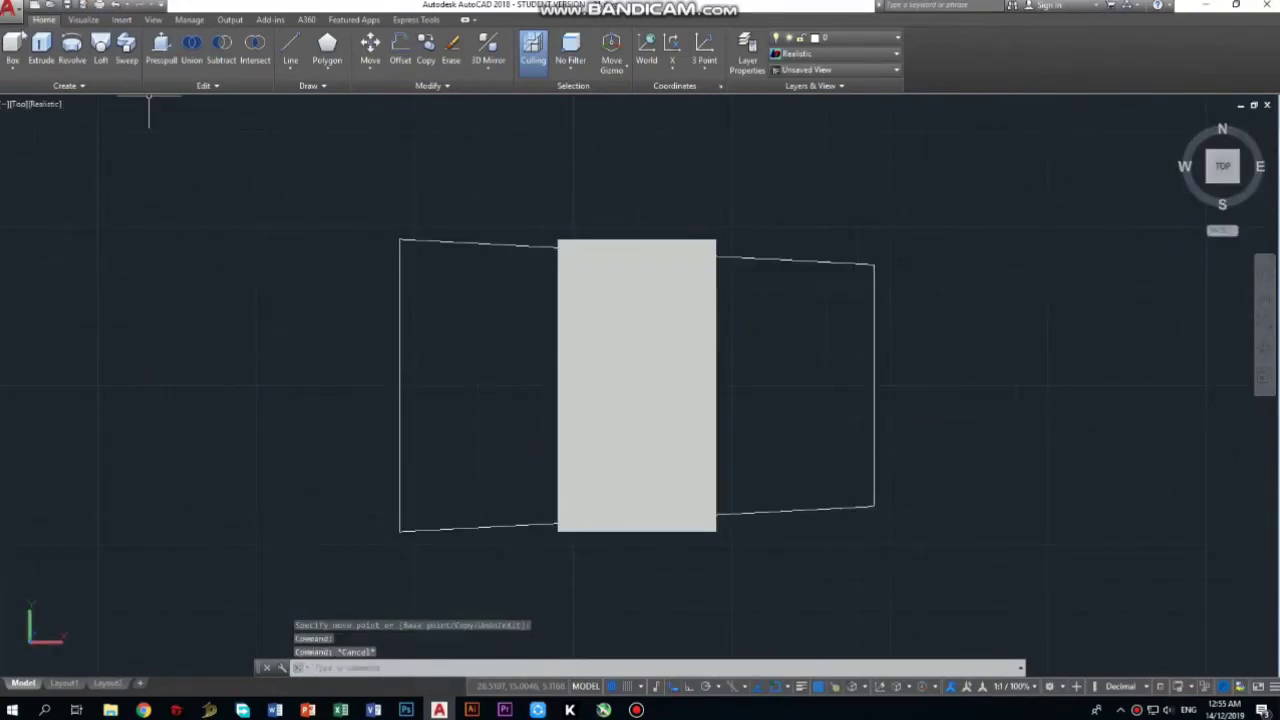
pyautogui.click(290, 41)
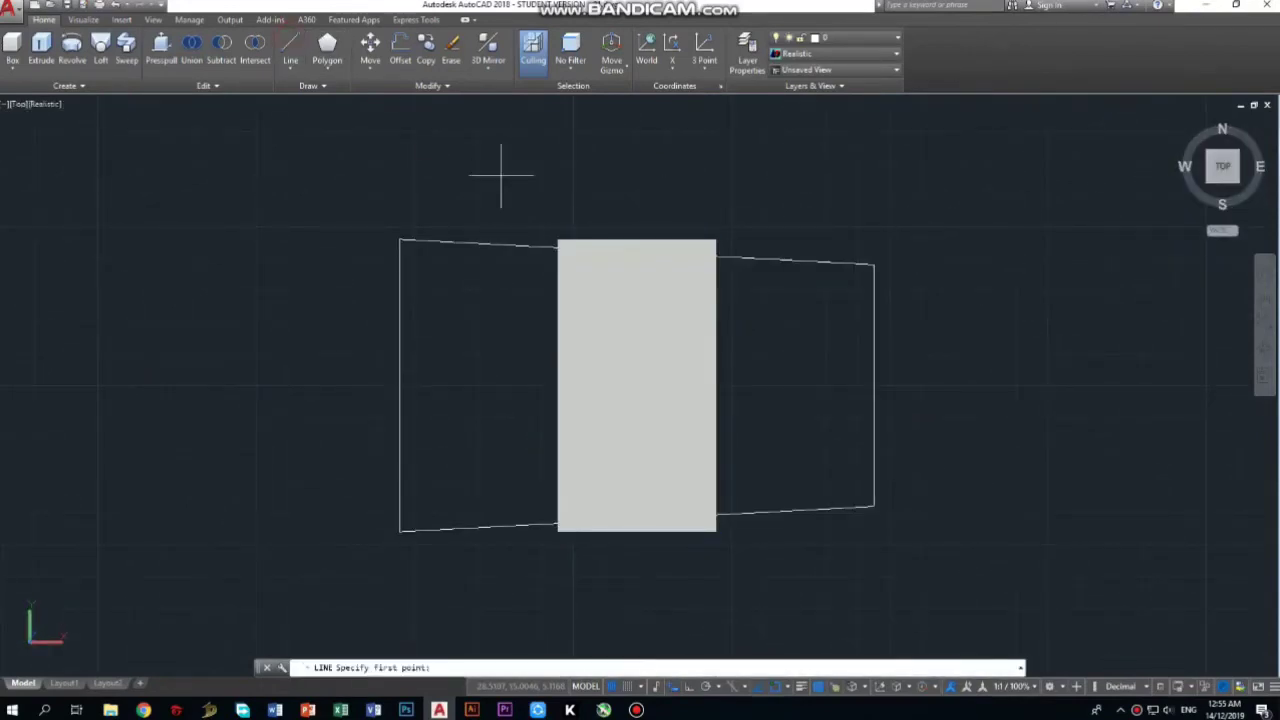
pyautogui.click(716, 240)
# Step: Cancel the unfinished line and undo the orbit back to the SW Isometric view
pyautogui.click(557, 531)
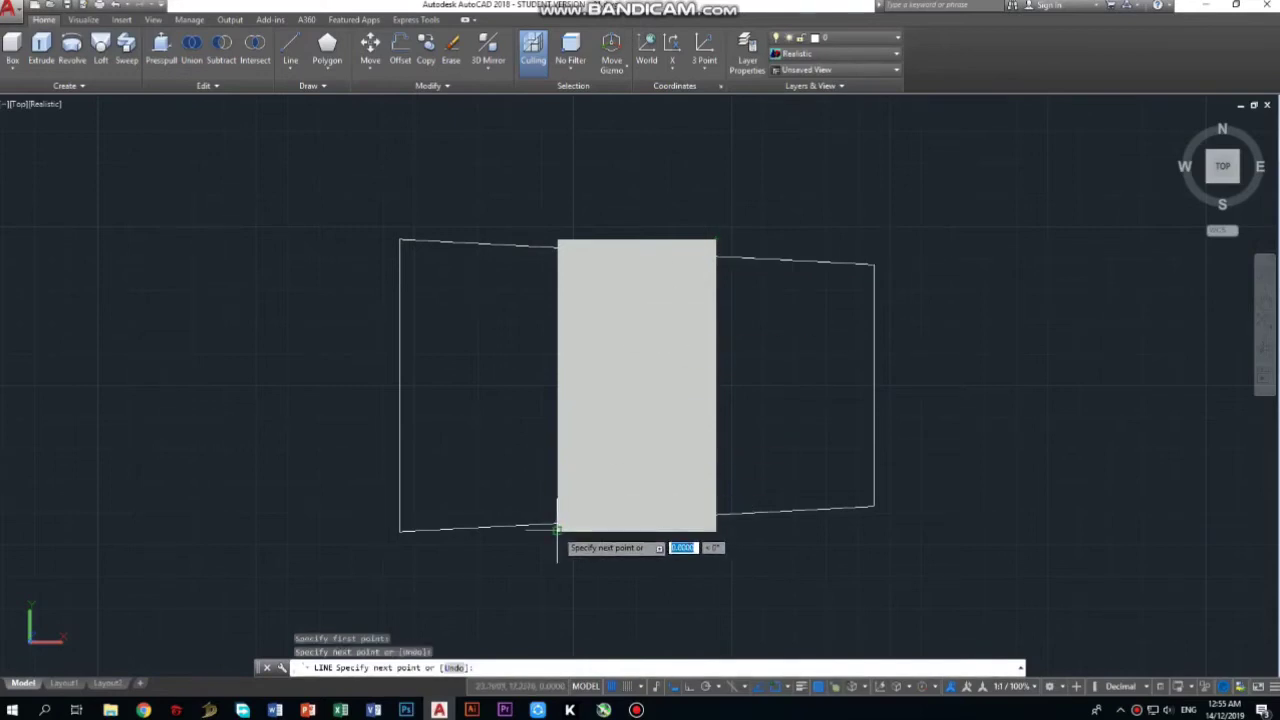
pyautogui.press('Escape')
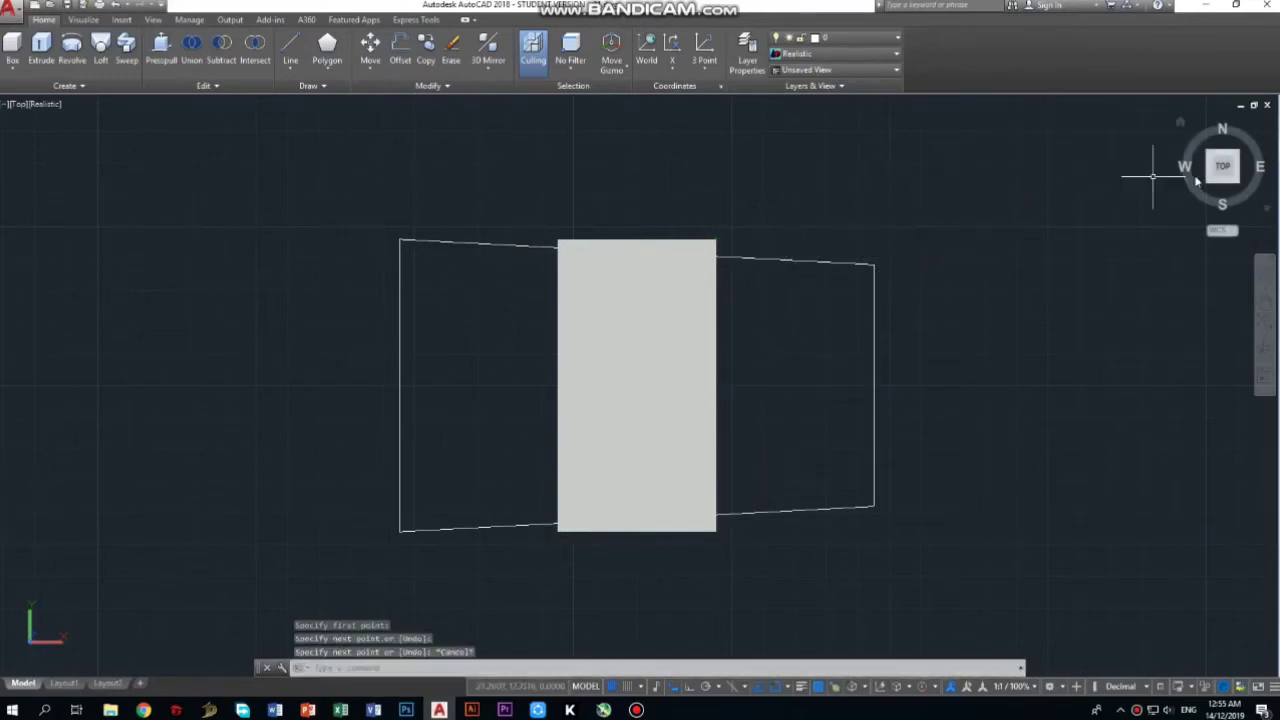
pyautogui.moveTo(1208, 181); pyautogui.dragTo(917, 186)
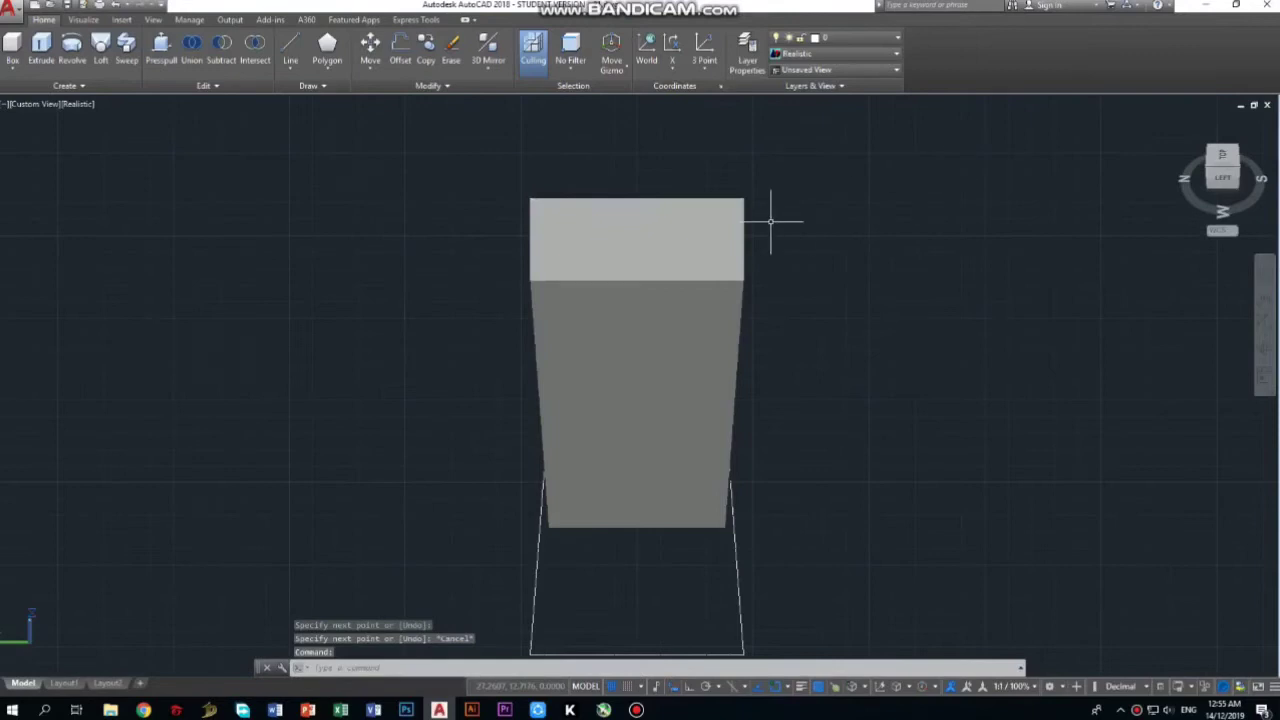
pyautogui.hotkey('ctrl', 'z')
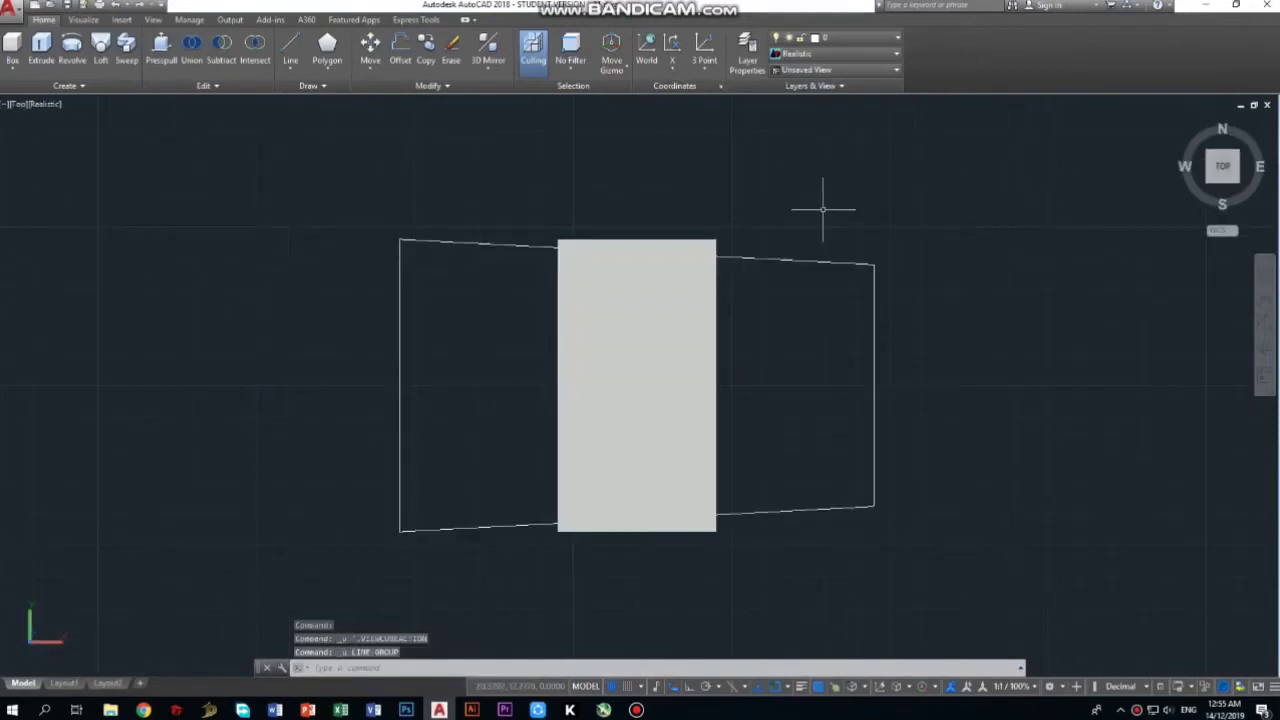
pyautogui.hotkey('ctrl', 'z')
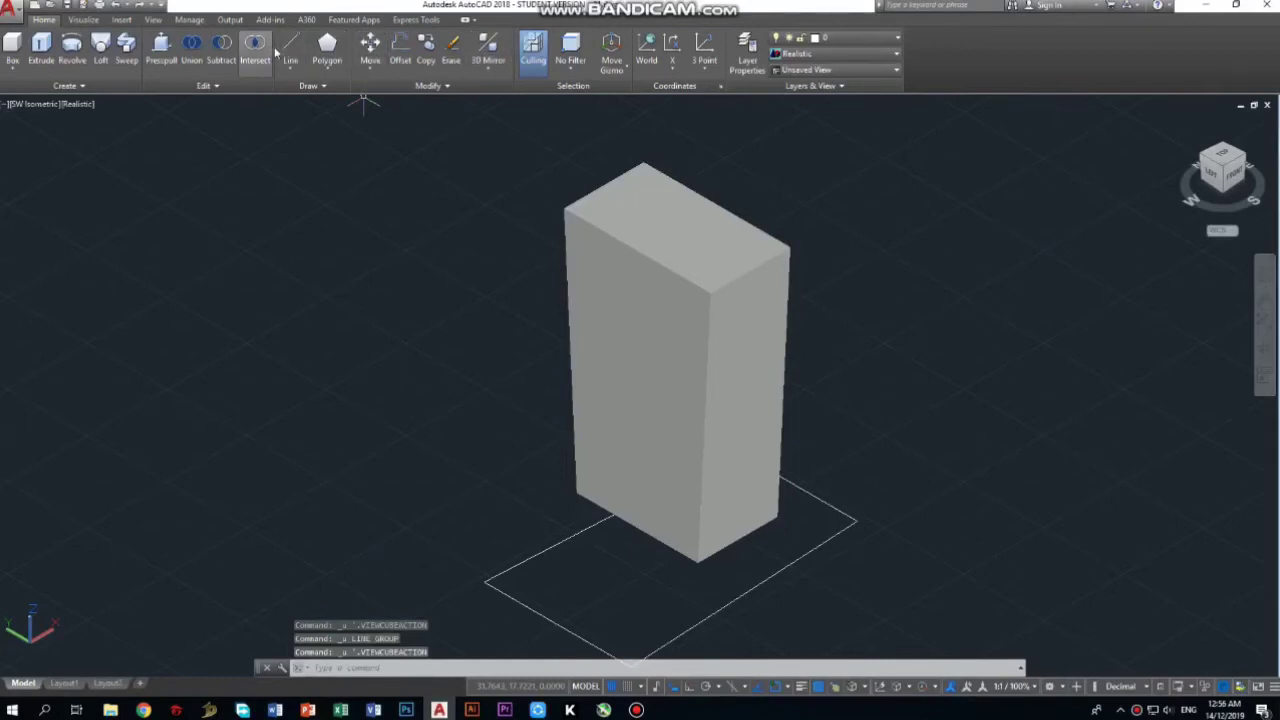
# Step: Draw a diagonal line joining opposite corners of the block's top face
pyautogui.click(290, 45)
pyautogui.click(643, 160)
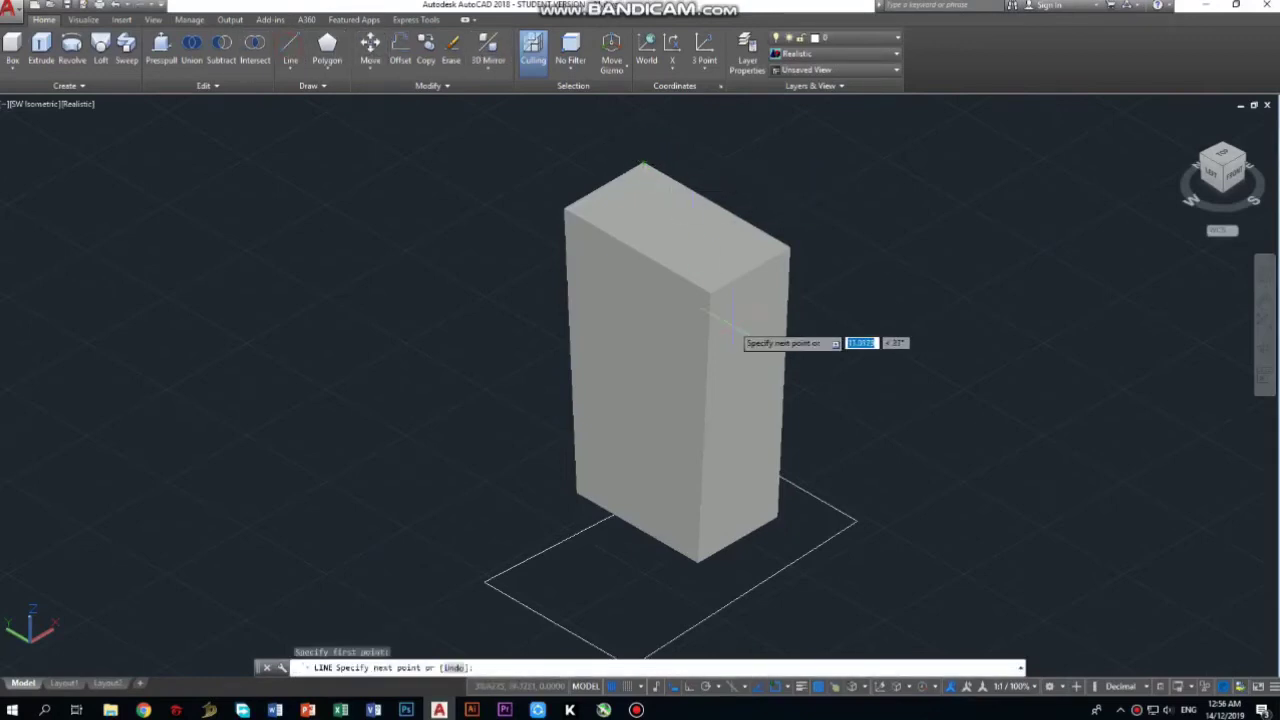
pyautogui.click(709, 293)
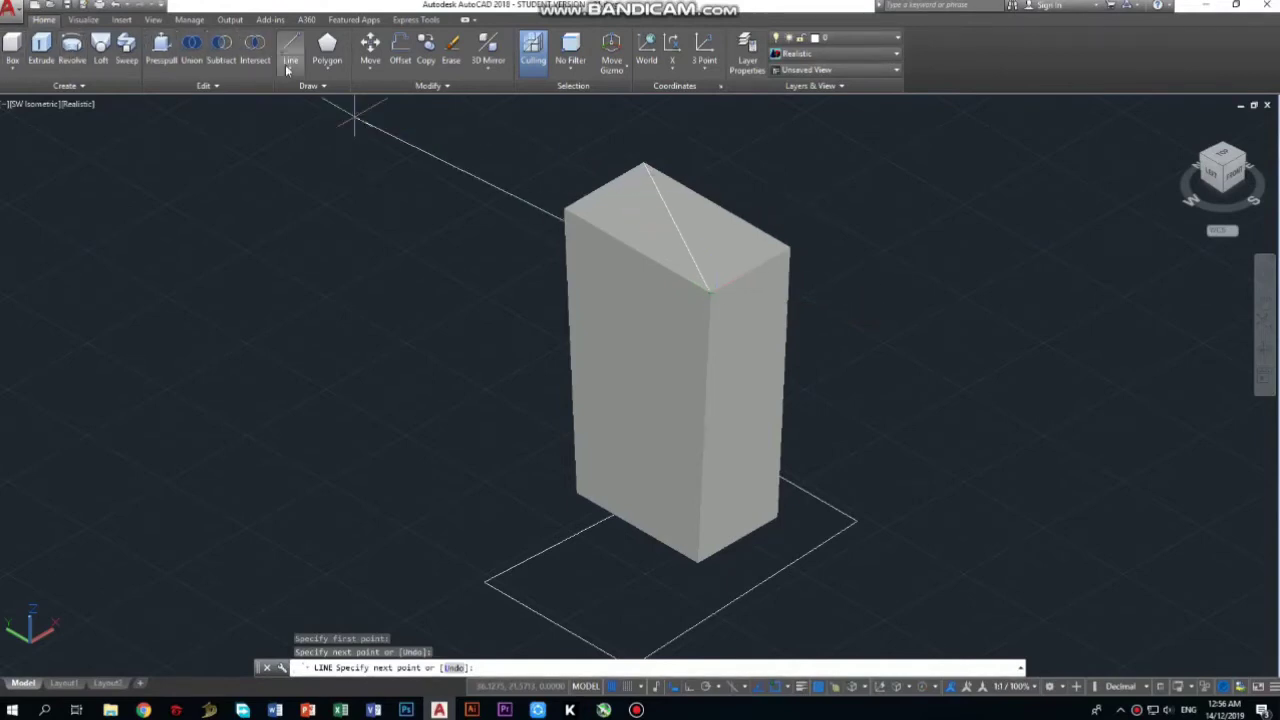
# Step: Draw a circle centred on the diagonal's midpoint, sized by diameter
pyautogui.click(322, 70)
pyautogui.click(340, 135)
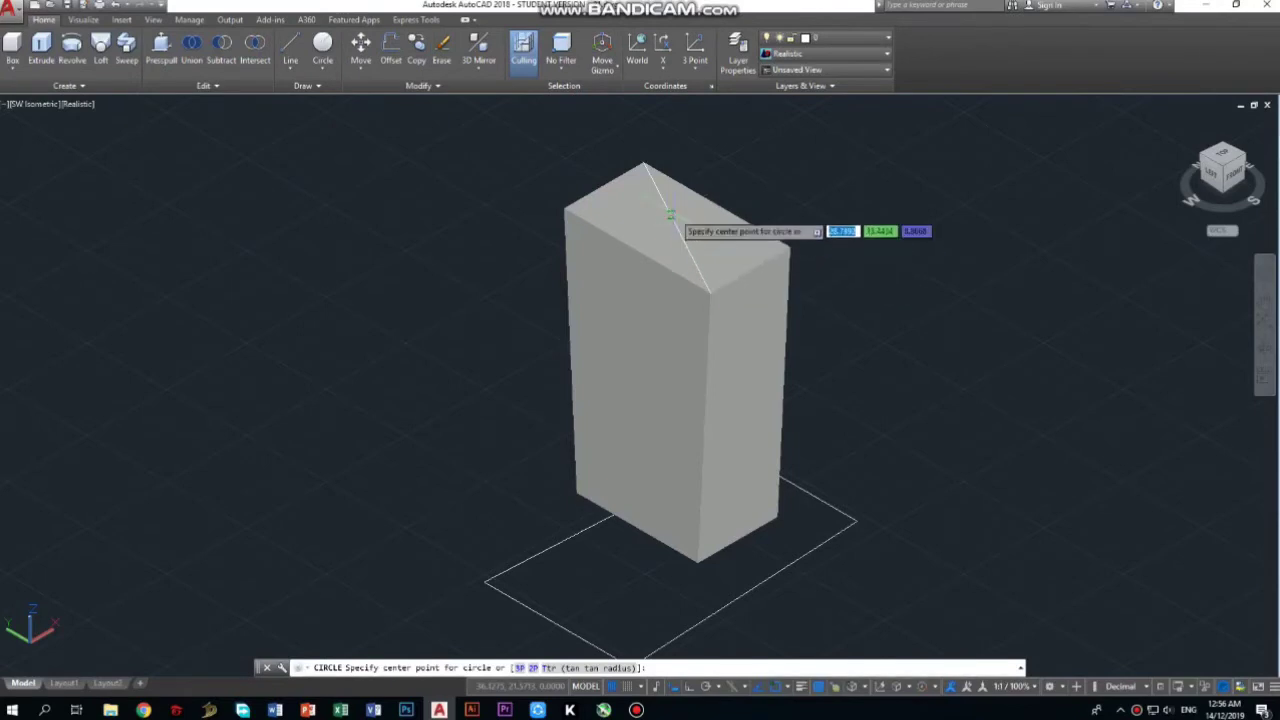
pyautogui.click(676, 229)
pyautogui.write('d')
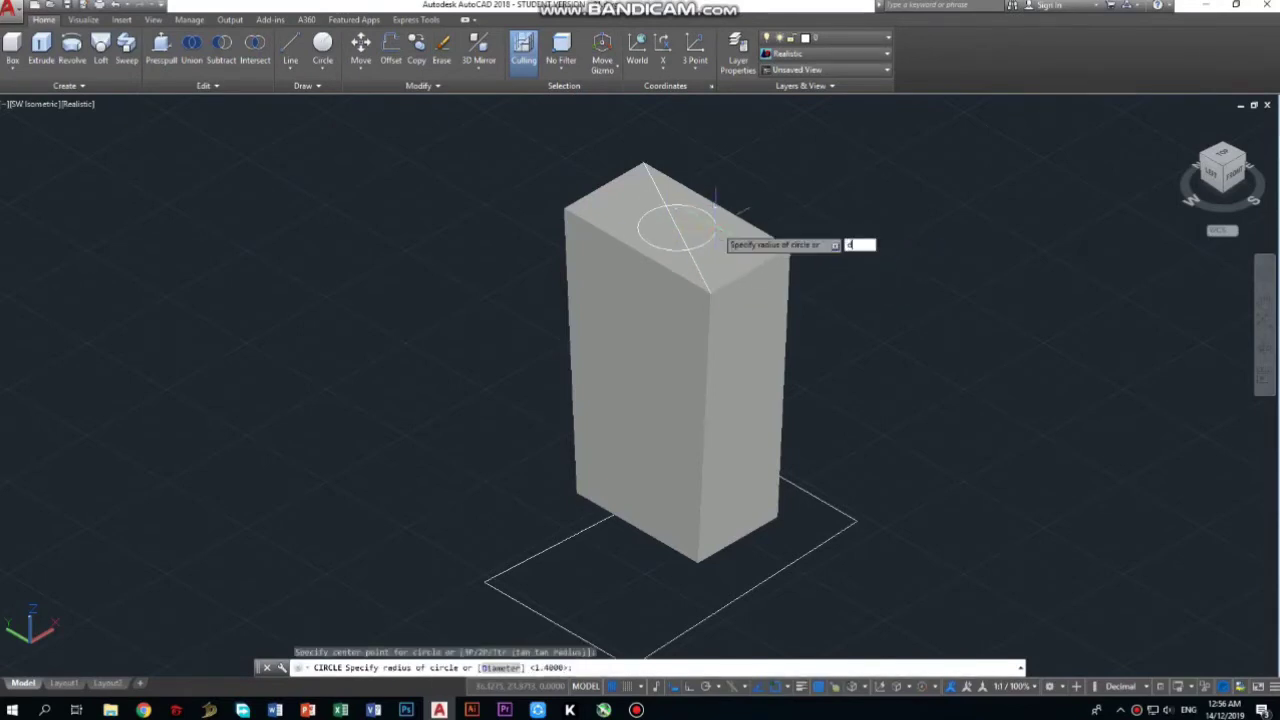
pyautogui.press('Return')
pyautogui.press('Return')
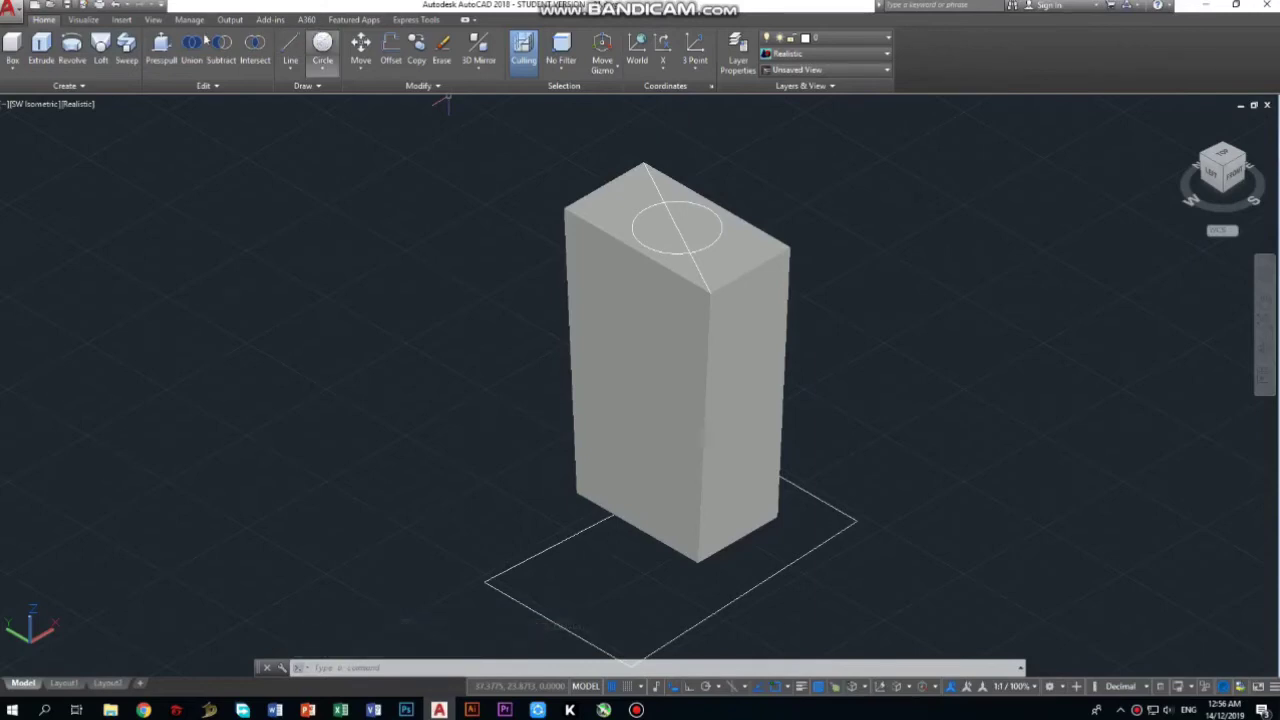
# Step: Extrude the top-face circle 0.5 units up into a cylindrical neck
pyautogui.click(40, 45)
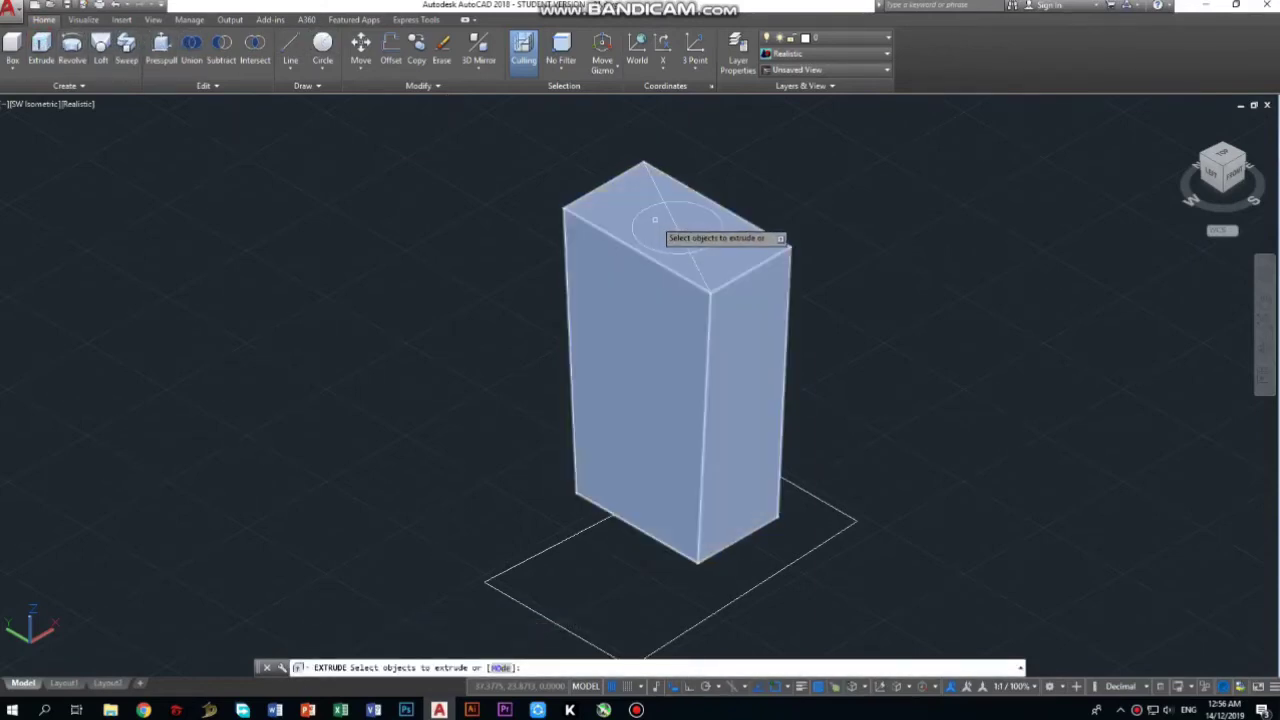
pyautogui.click(640, 213)
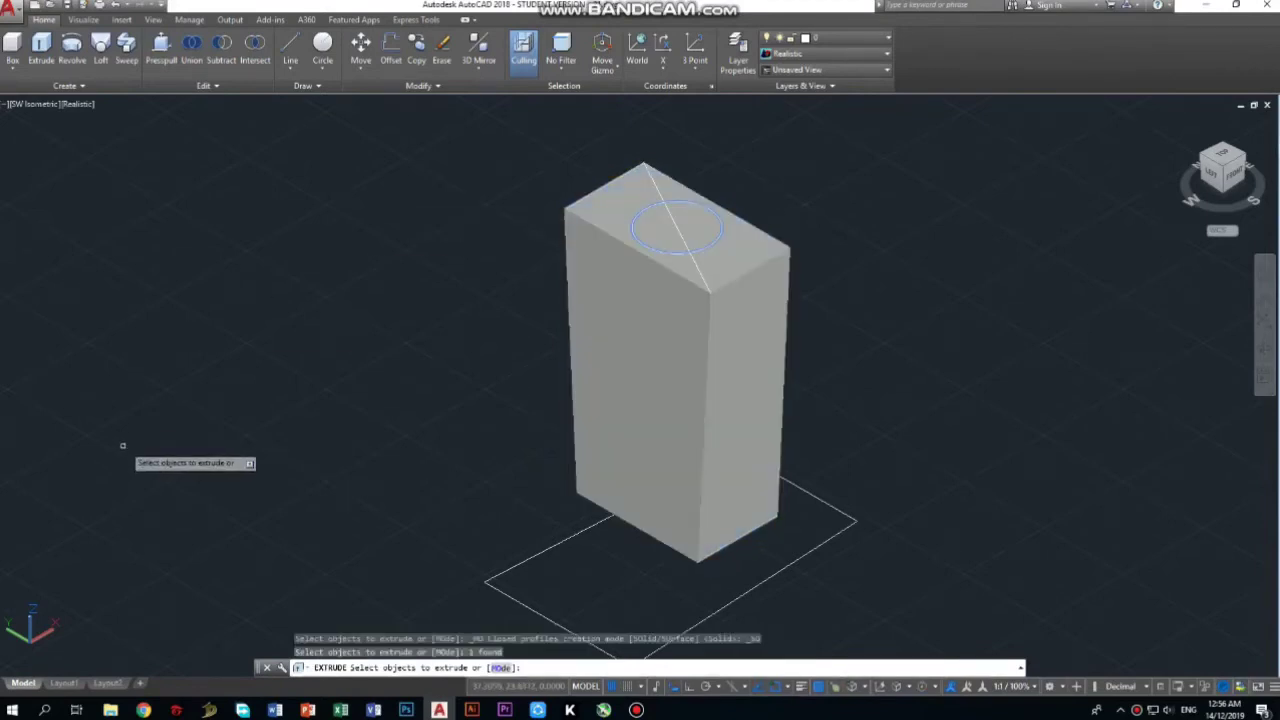
pyautogui.press('Return')
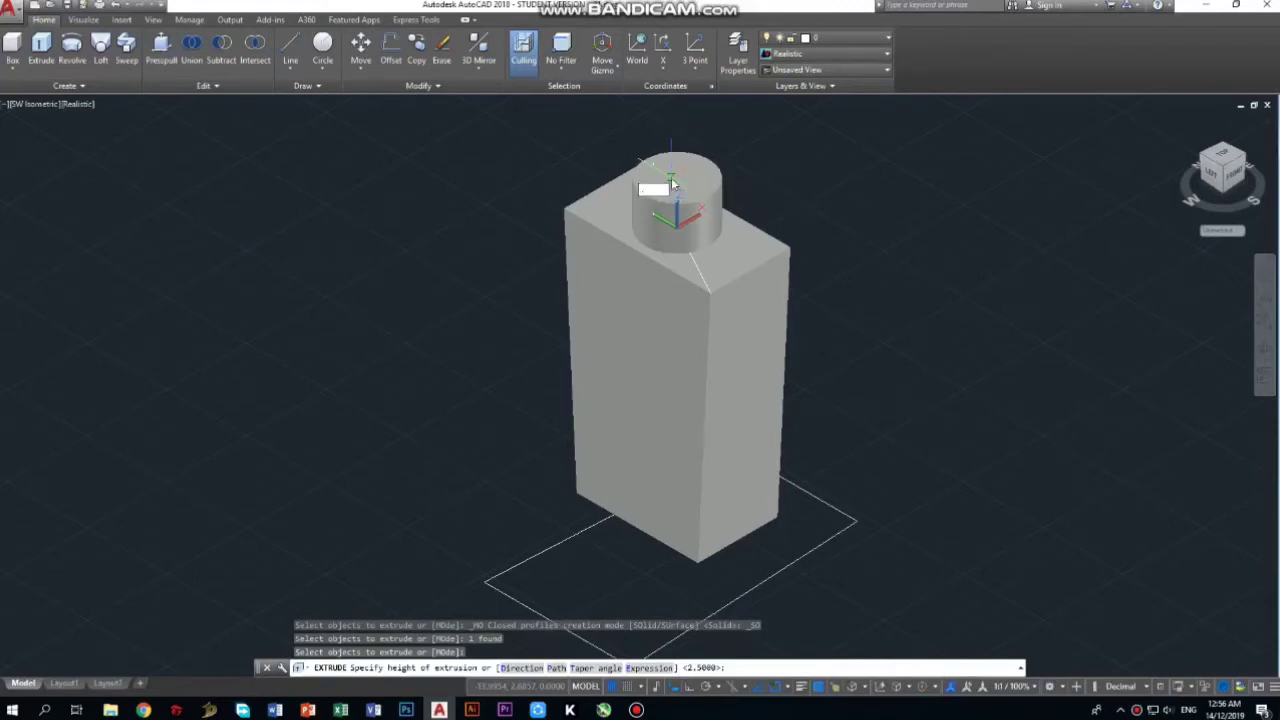
pyautogui.write('.5')
pyautogui.press('Return')
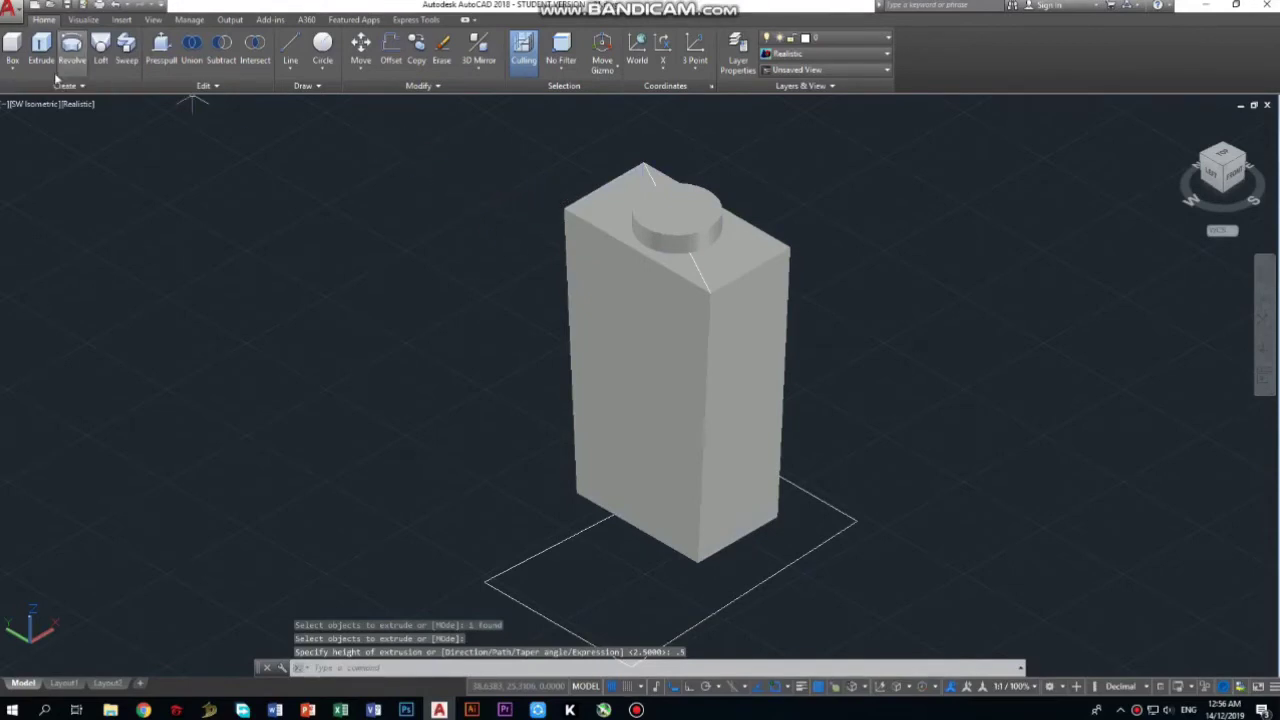
pyautogui.click(12, 67)
# Step: Start a cylinder on the neck top, then cancel it once it comes out oversized
pyautogui.click(31, 113)
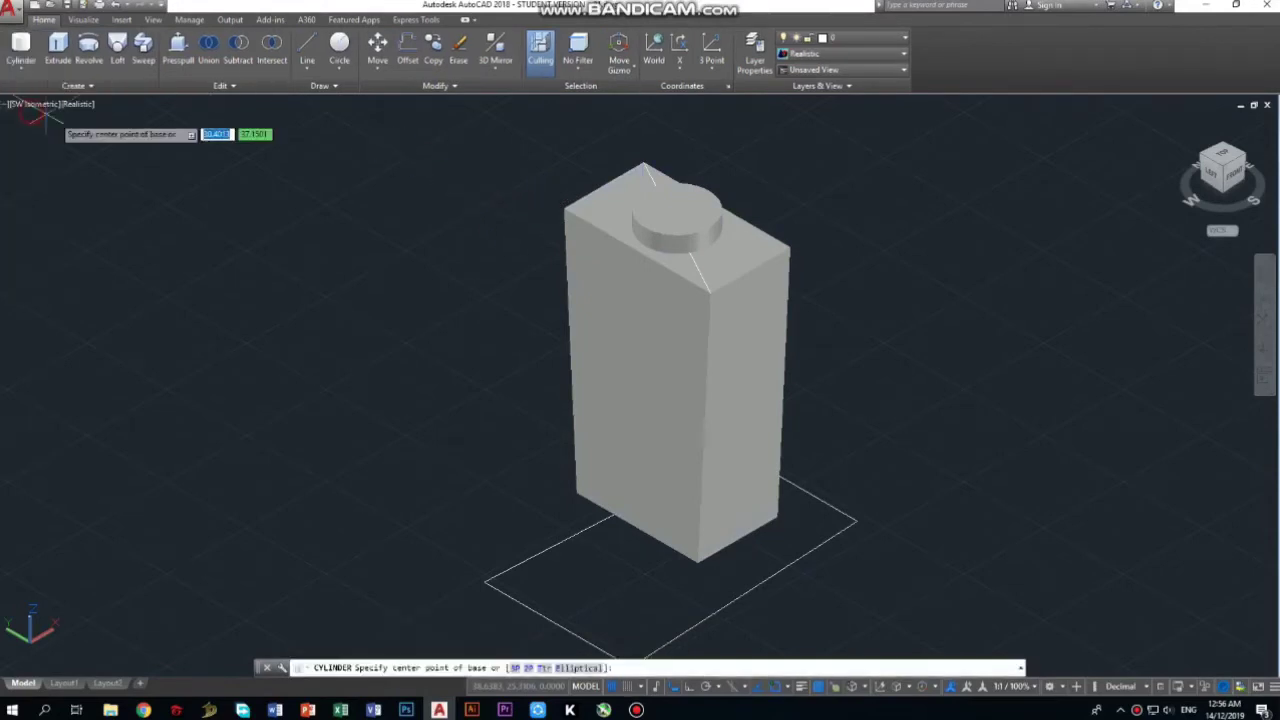
pyautogui.click(677, 205)
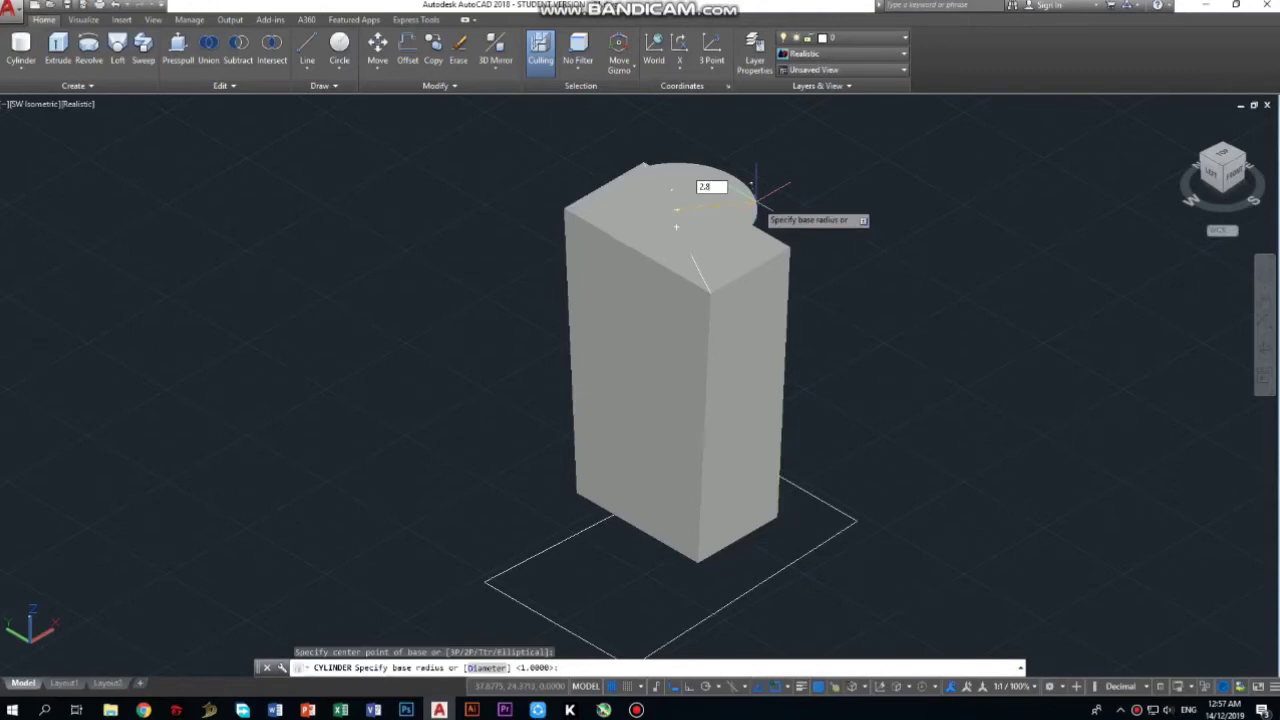
pyautogui.press('Return')
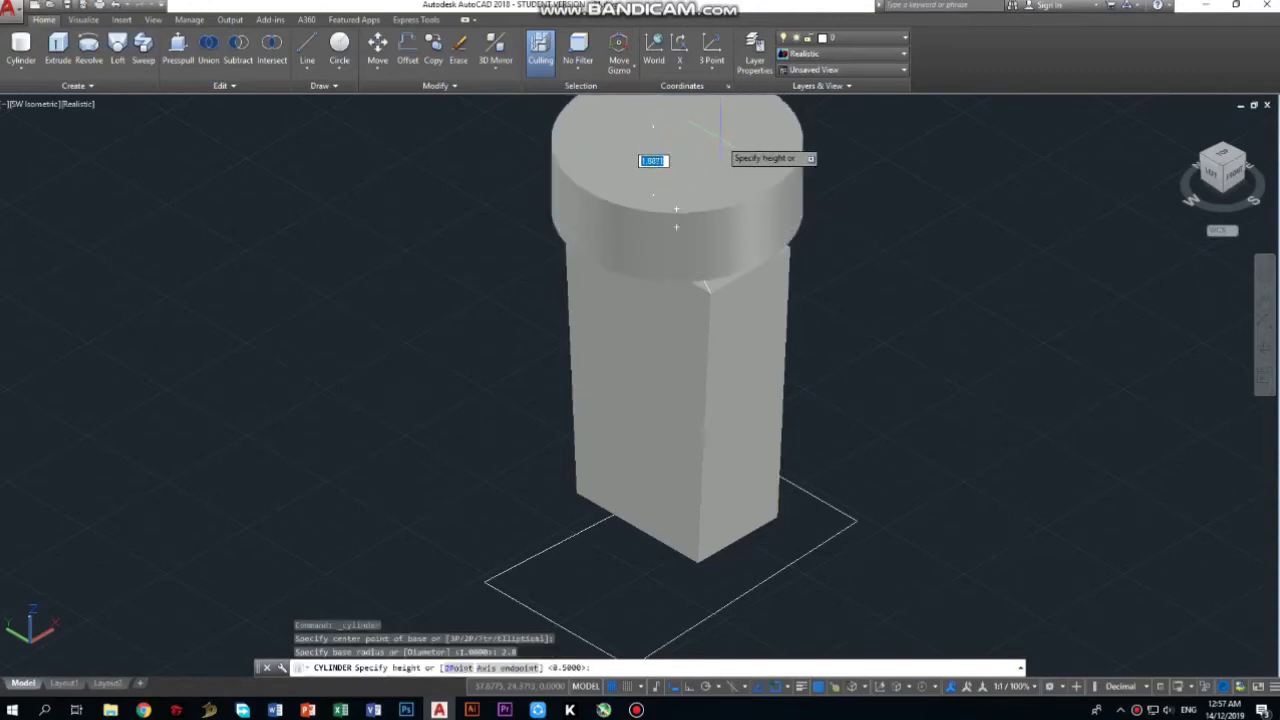
pyautogui.hotkey('ctrl', 'z')
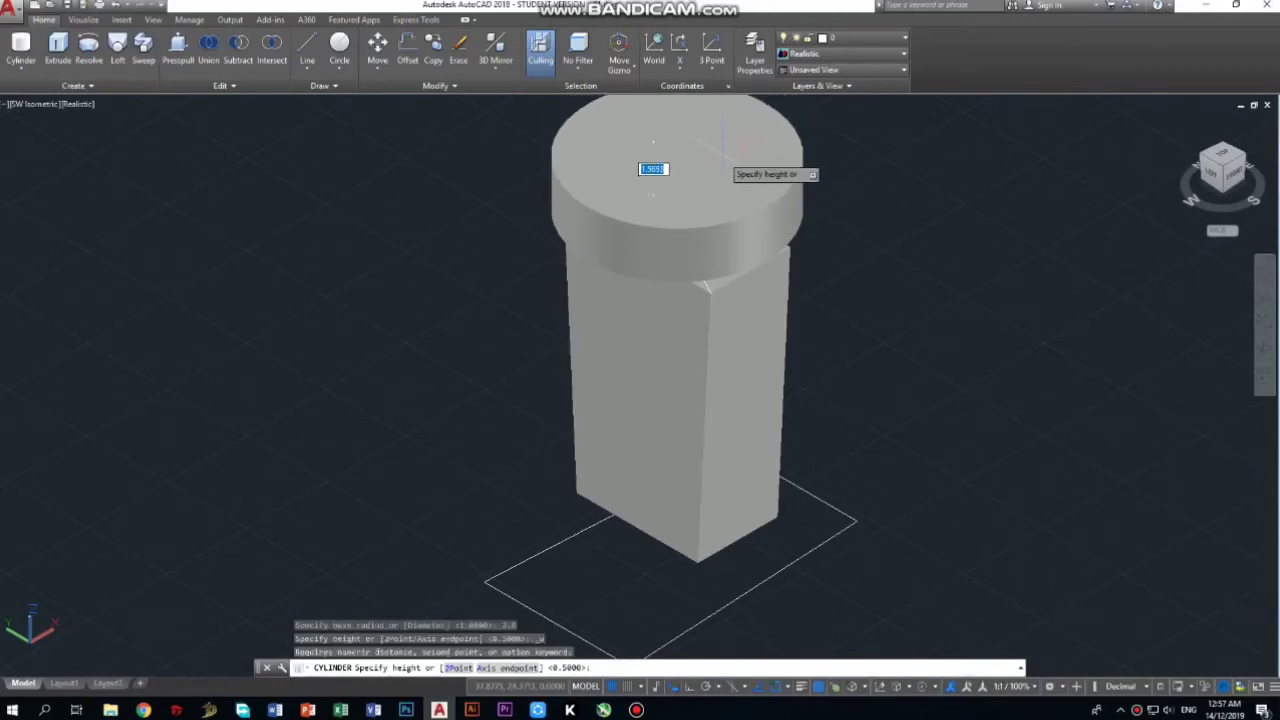
pyautogui.press('Escape')
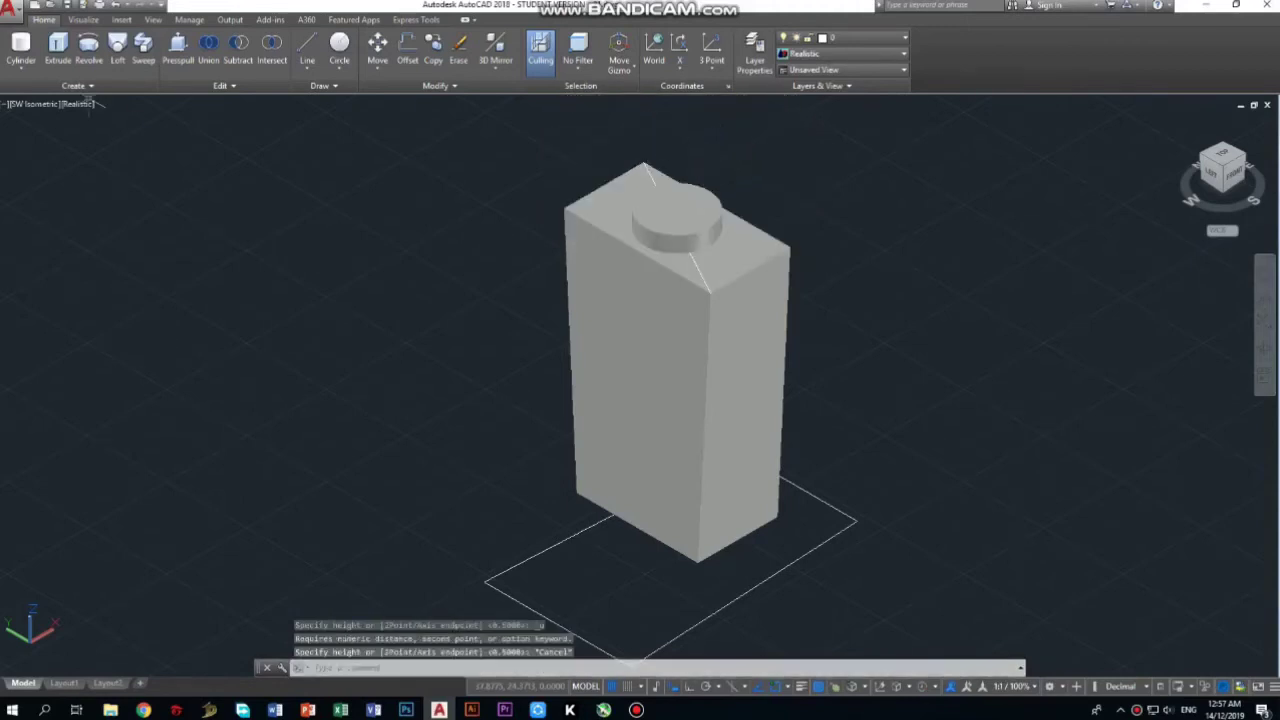
# Step: Draw a cylinder centred on the body top, 2.8 in diameter and 2.4 tall
pyautogui.click(21, 46)
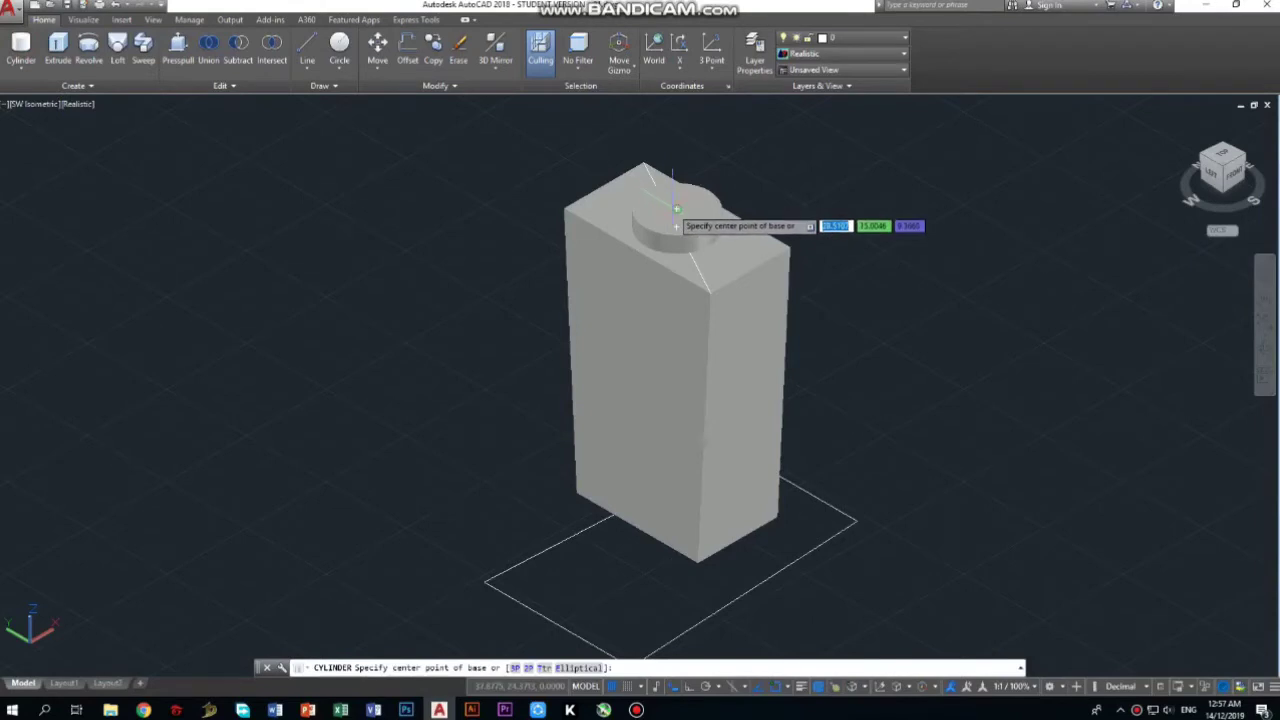
pyautogui.click(676, 209)
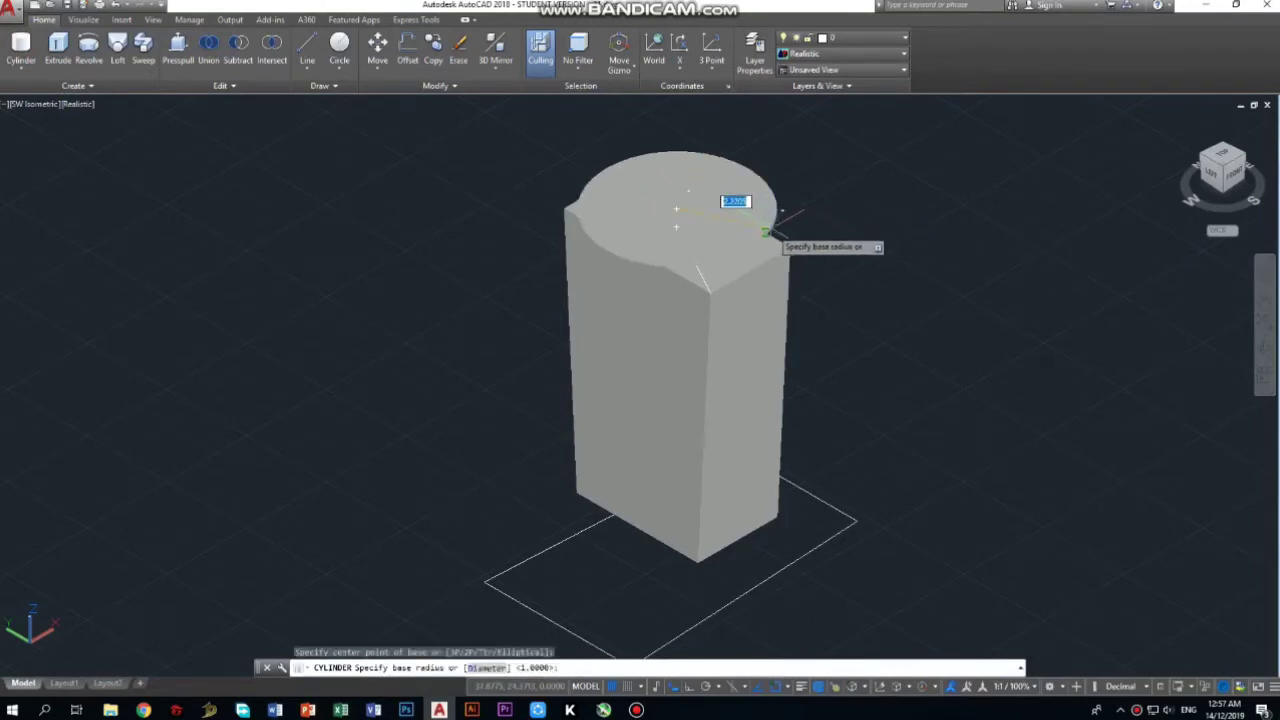
pyautogui.write('d')
pyautogui.press('Return')
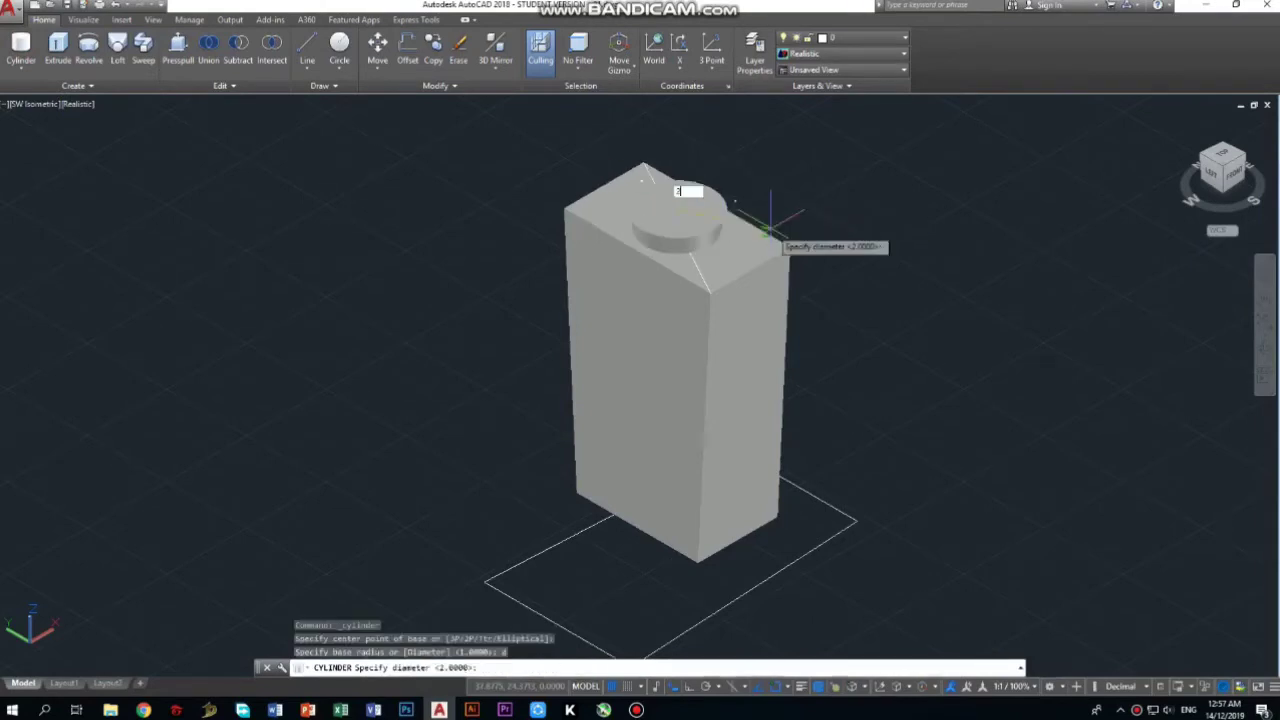
pyautogui.press('Return')
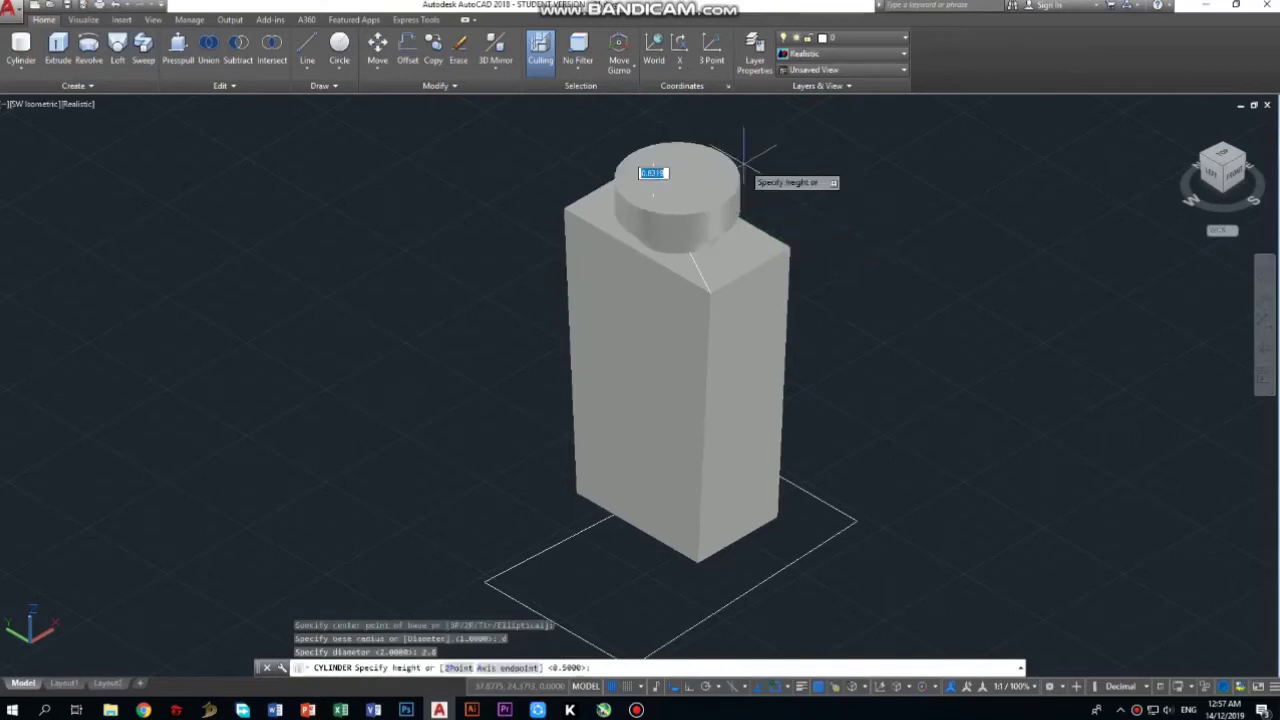
pyautogui.press('F11')
pyautogui.press('F11')
pyautogui.write('2.4')
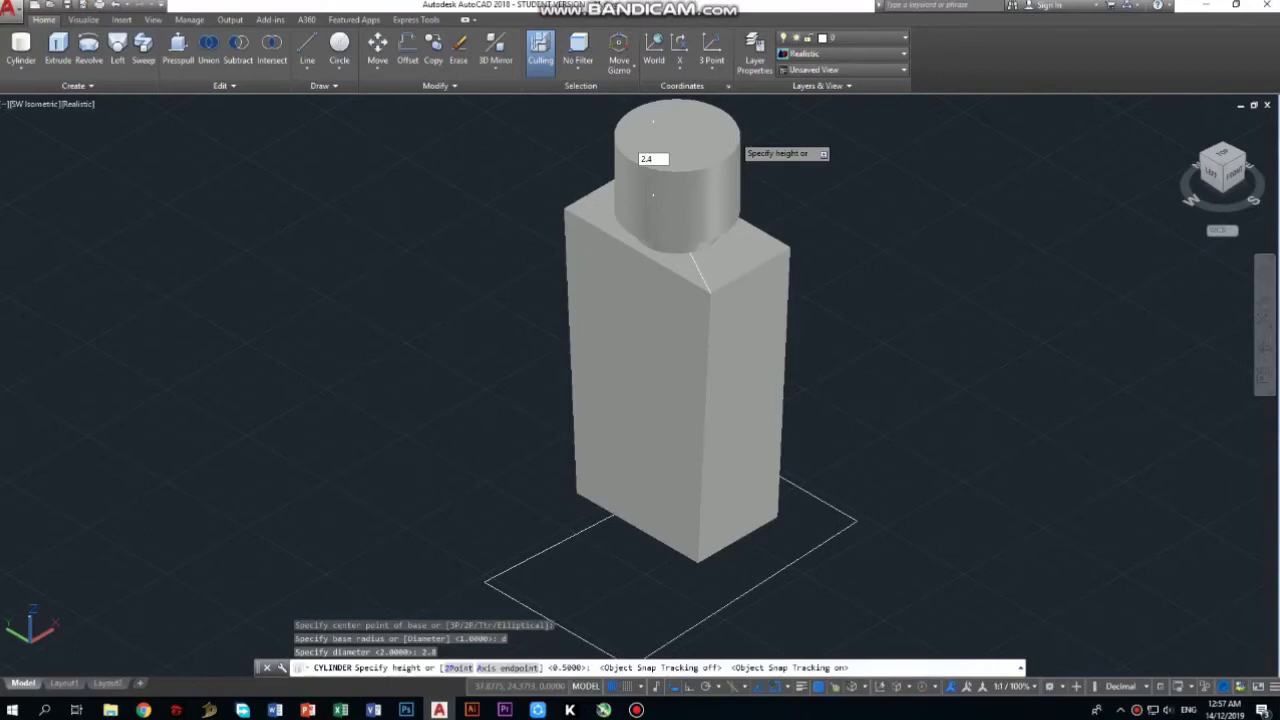
pyautogui.press('Return')
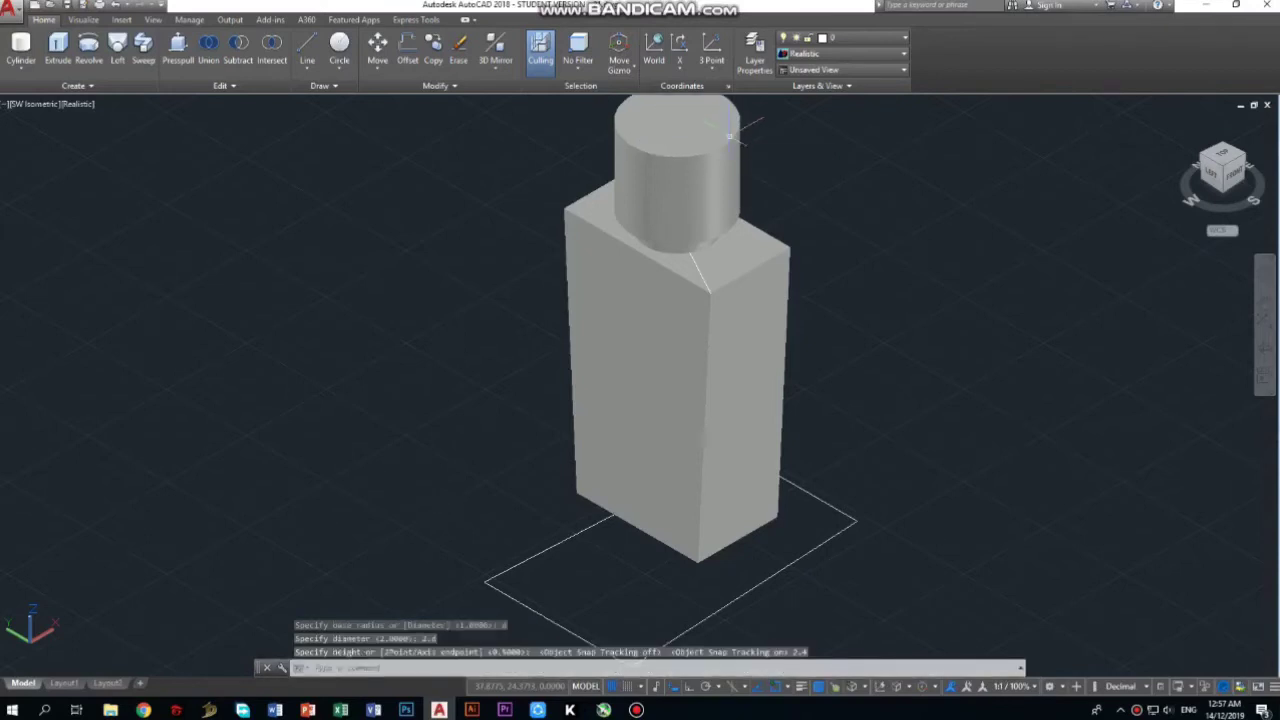
pyautogui.scroll(-5, 735, 130)
pyautogui.scroll(7, 737, 120)
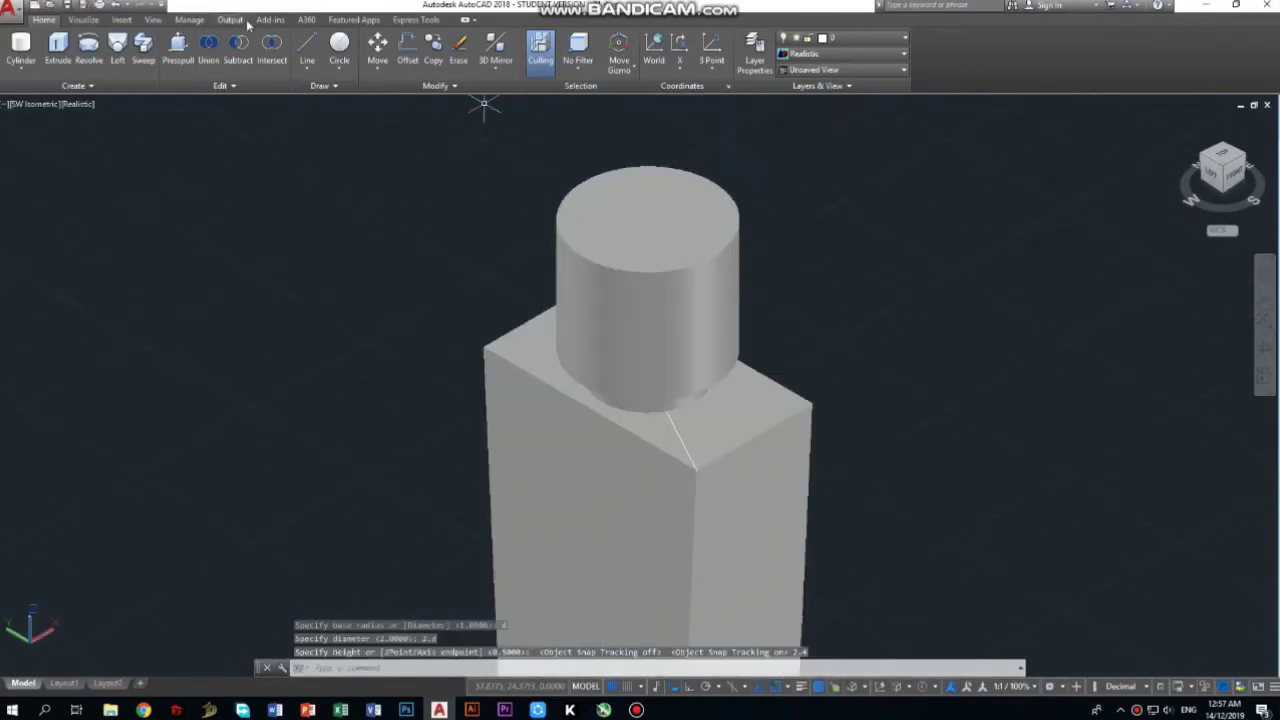
# Step: Draw a 2.8-diameter circle centred on the top of the neck
pyautogui.click(340, 68)
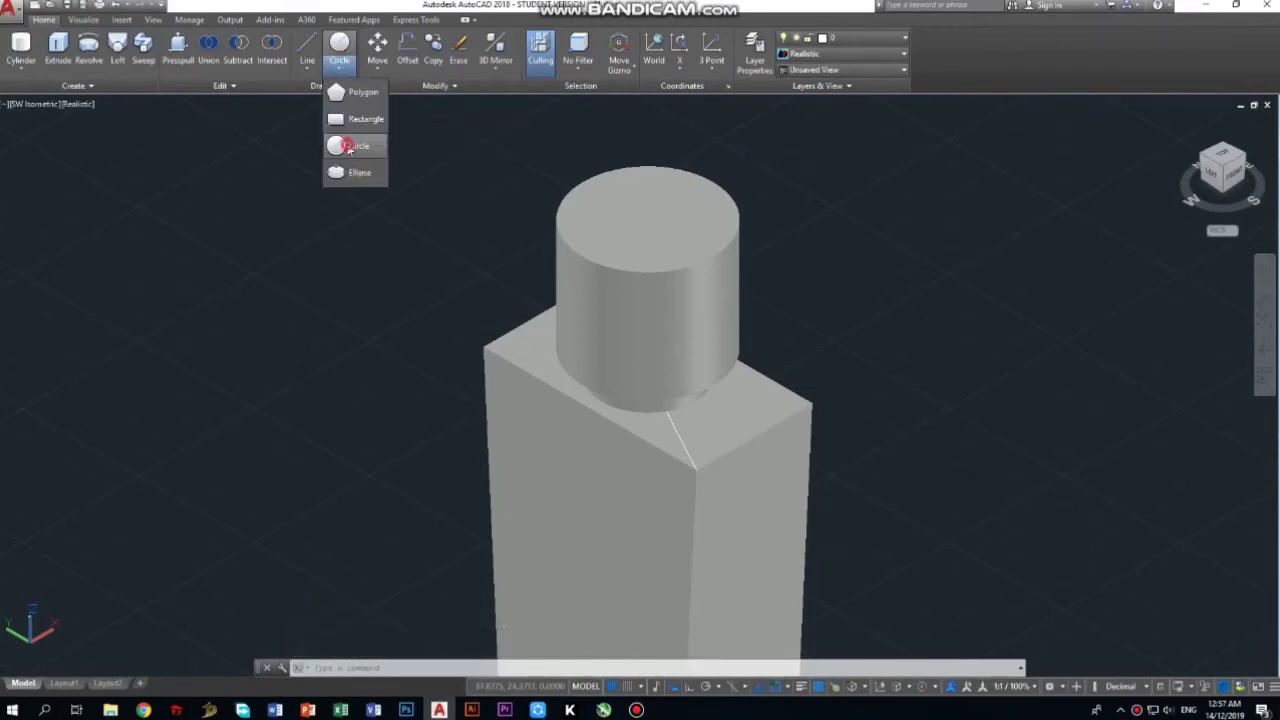
pyautogui.click(348, 147)
pyautogui.click(648, 218)
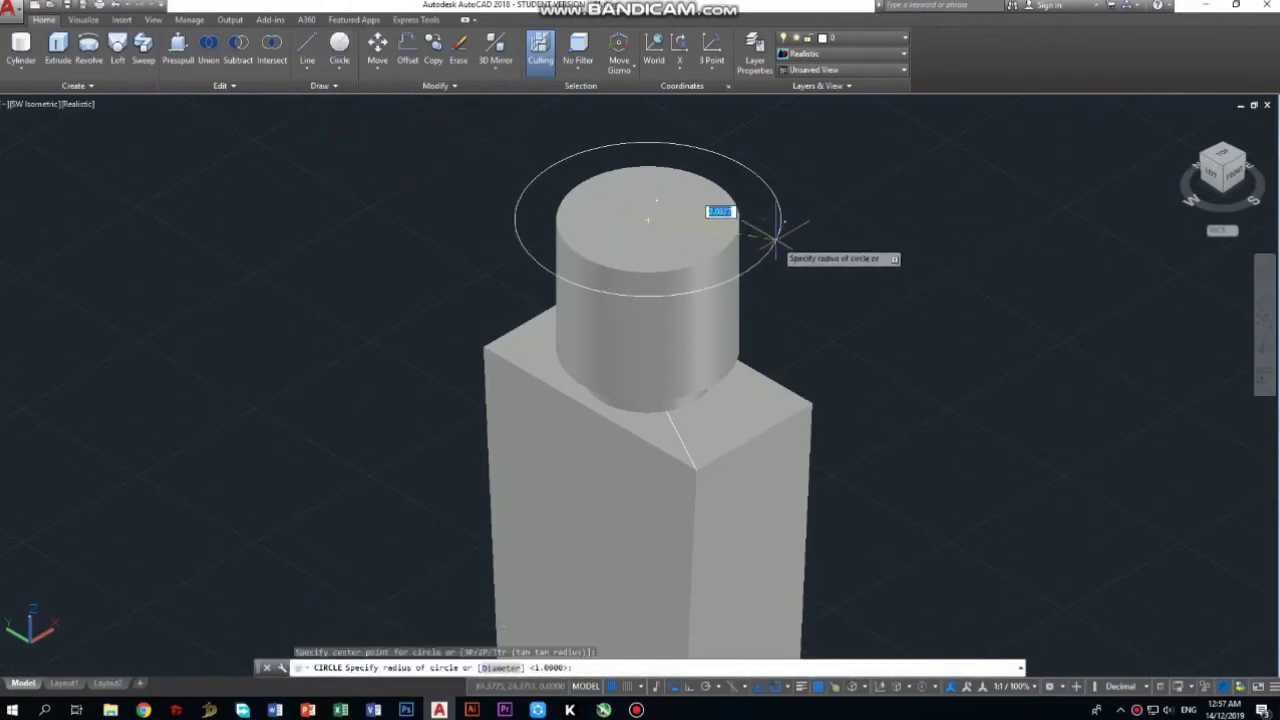
pyautogui.write('d')
pyautogui.press('Return')
pyautogui.write('2.8')
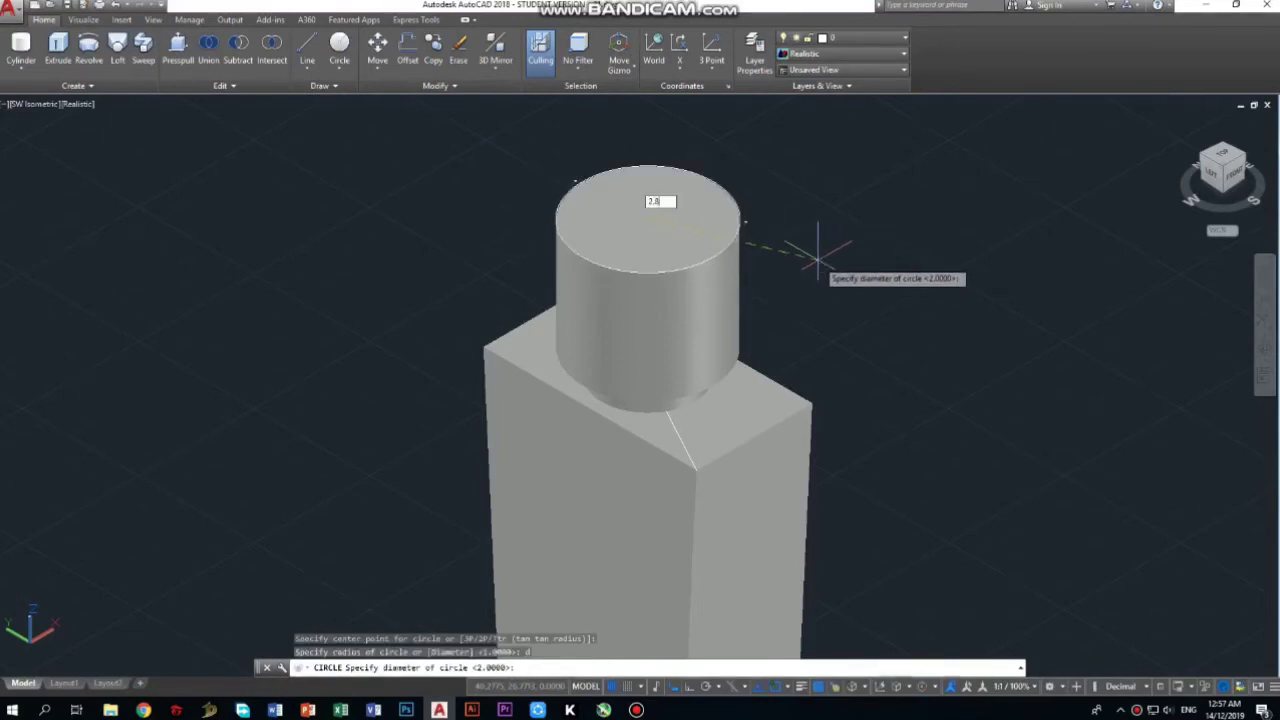
pyautogui.press('Return')
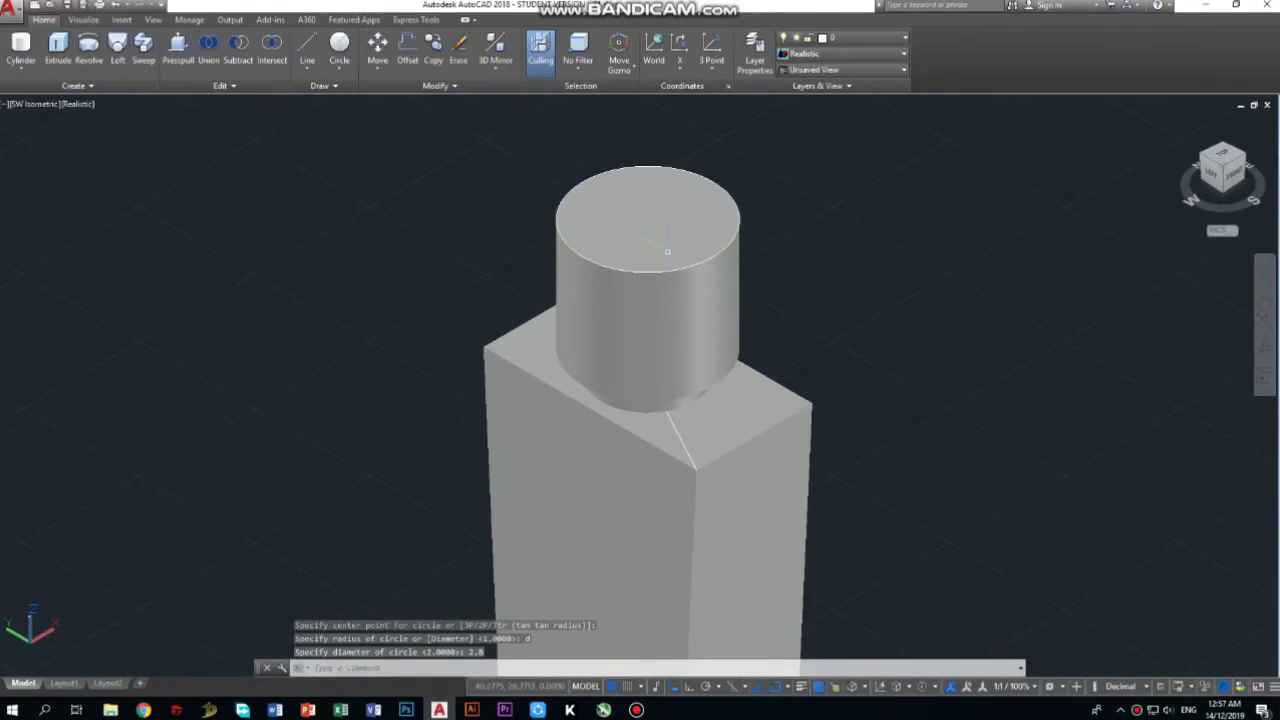
# Step: Move the neck cylinder back onto the bottle body's top
pyautogui.click(708, 297)
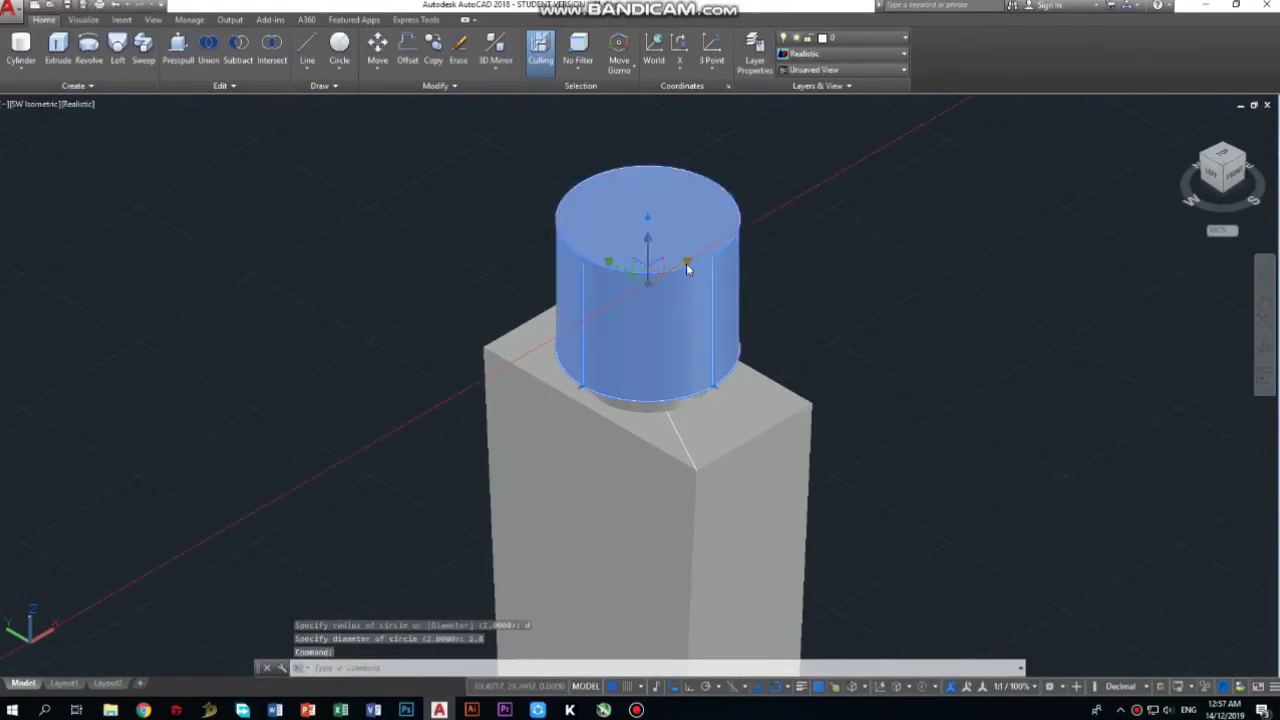
pyautogui.click(686, 263)
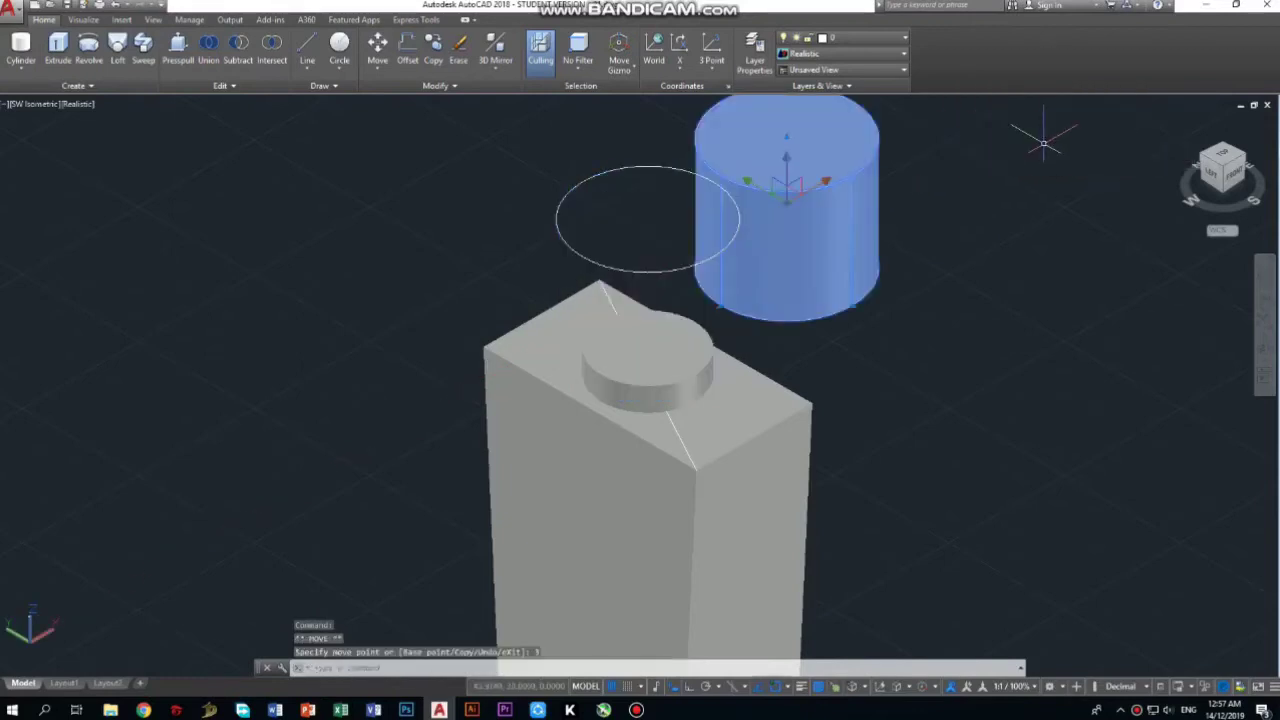
pyautogui.press('Escape')
pyautogui.click(636, 270)
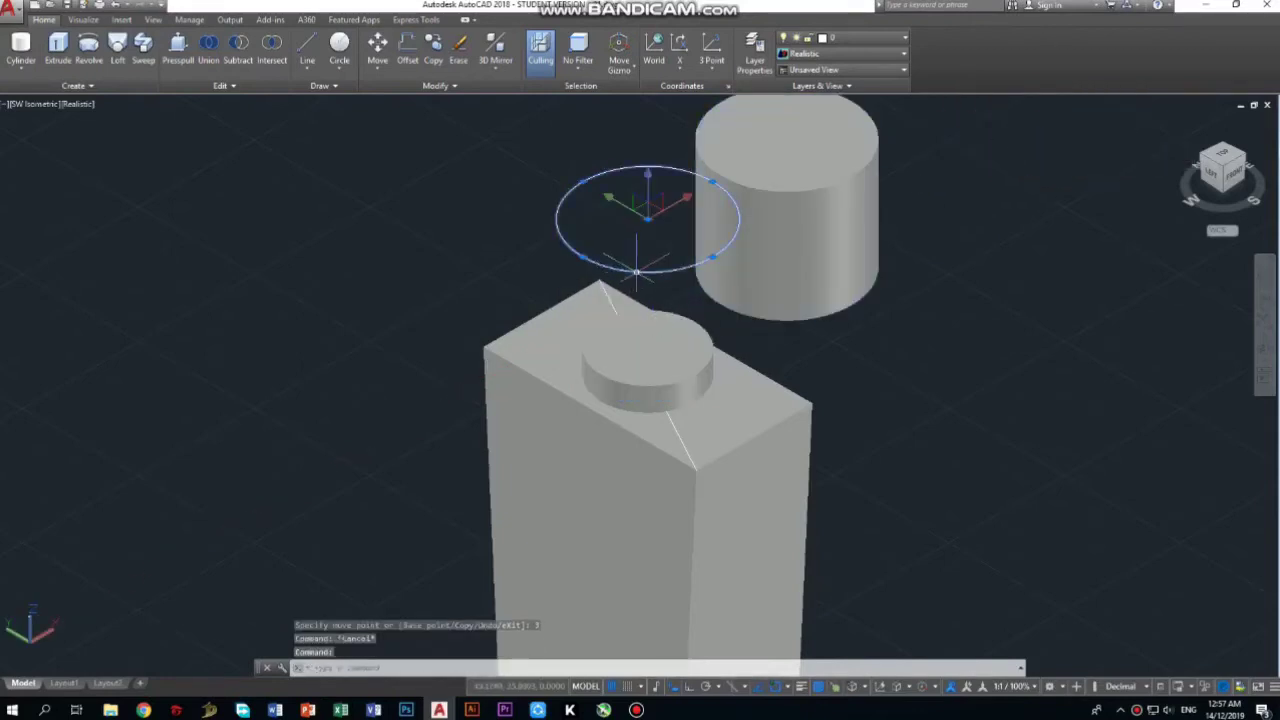
pyautogui.click(648, 218)
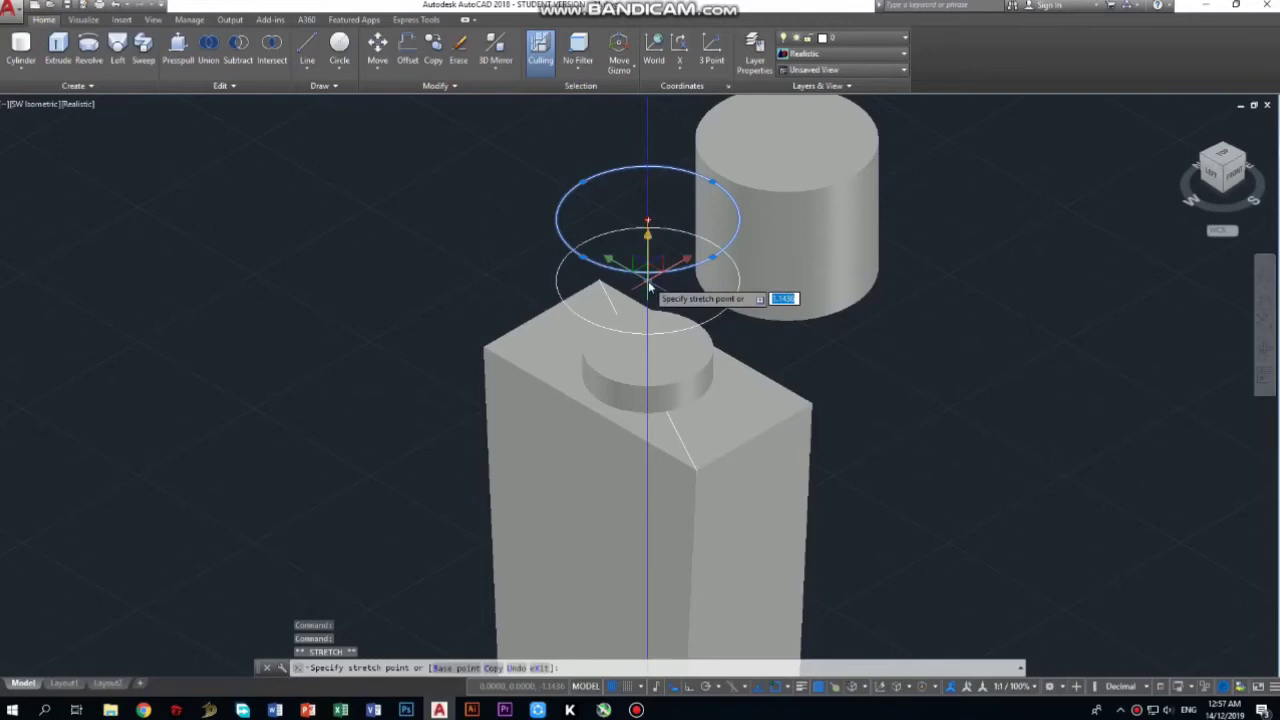
pyautogui.press('Escape')
pyautogui.press('Escape')
pyautogui.click(805, 197)
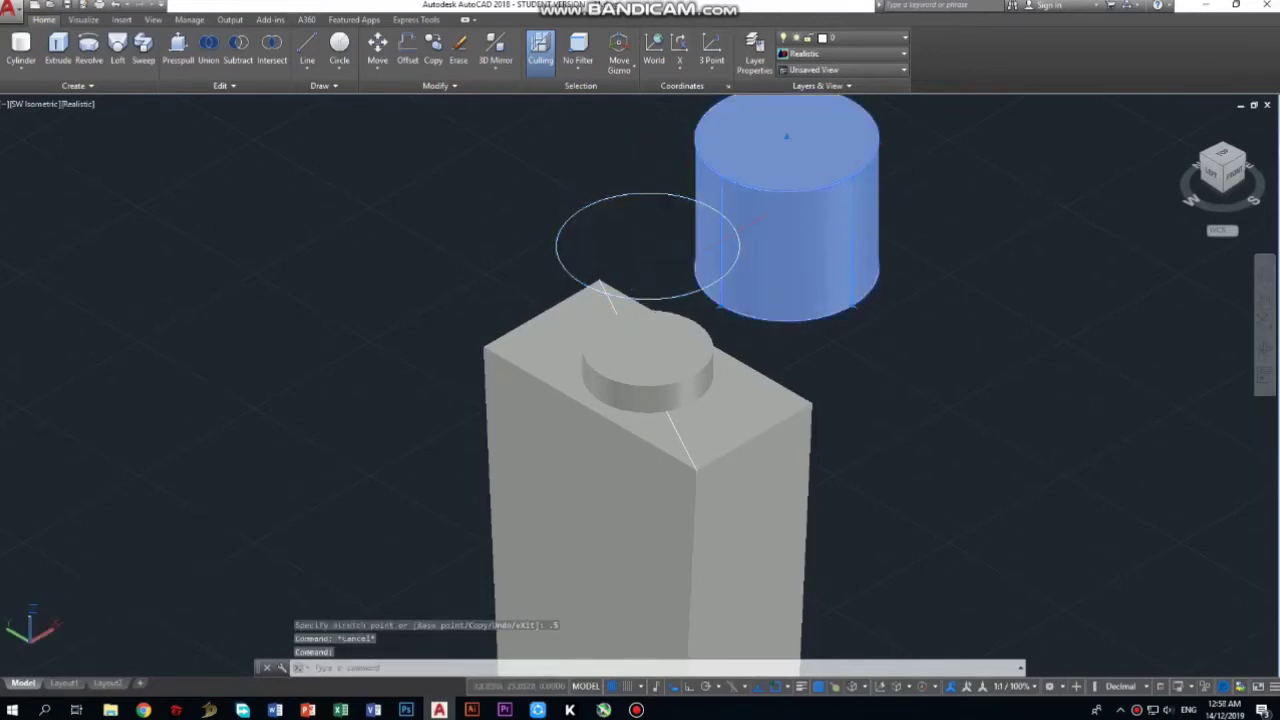
pyautogui.click(762, 216)
pyautogui.click(600, 299)
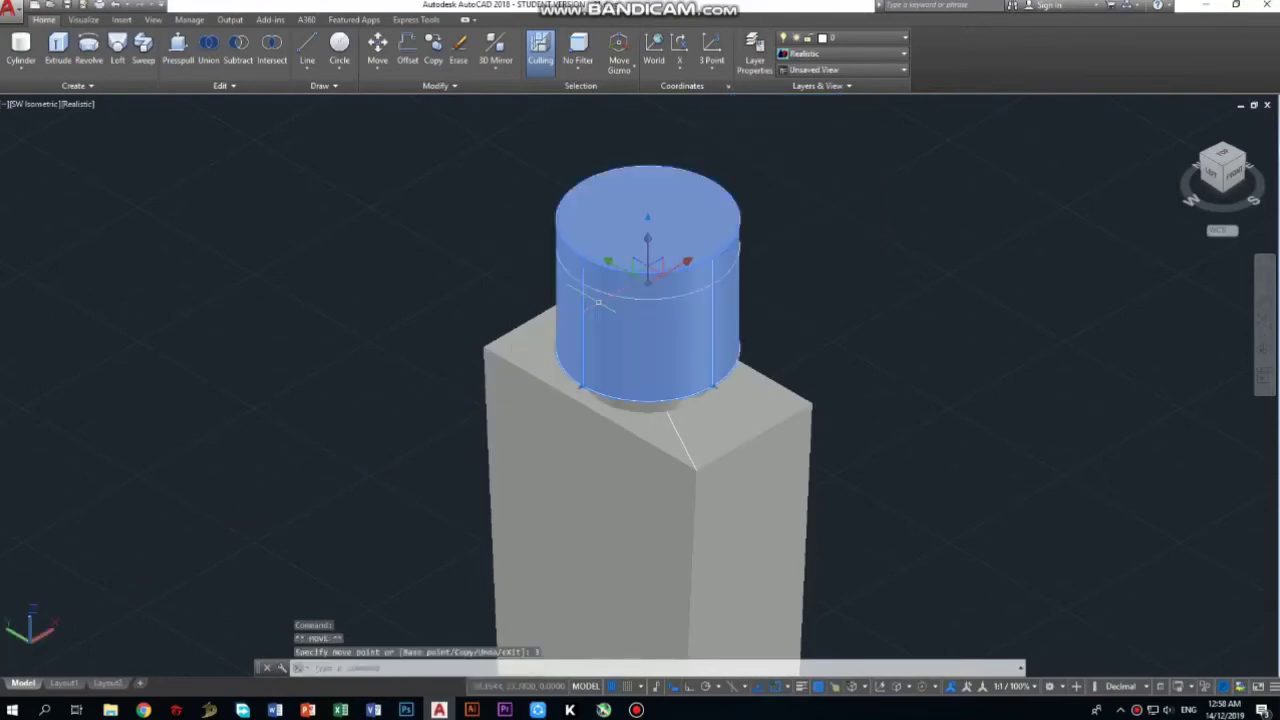
pyautogui.press('Escape')
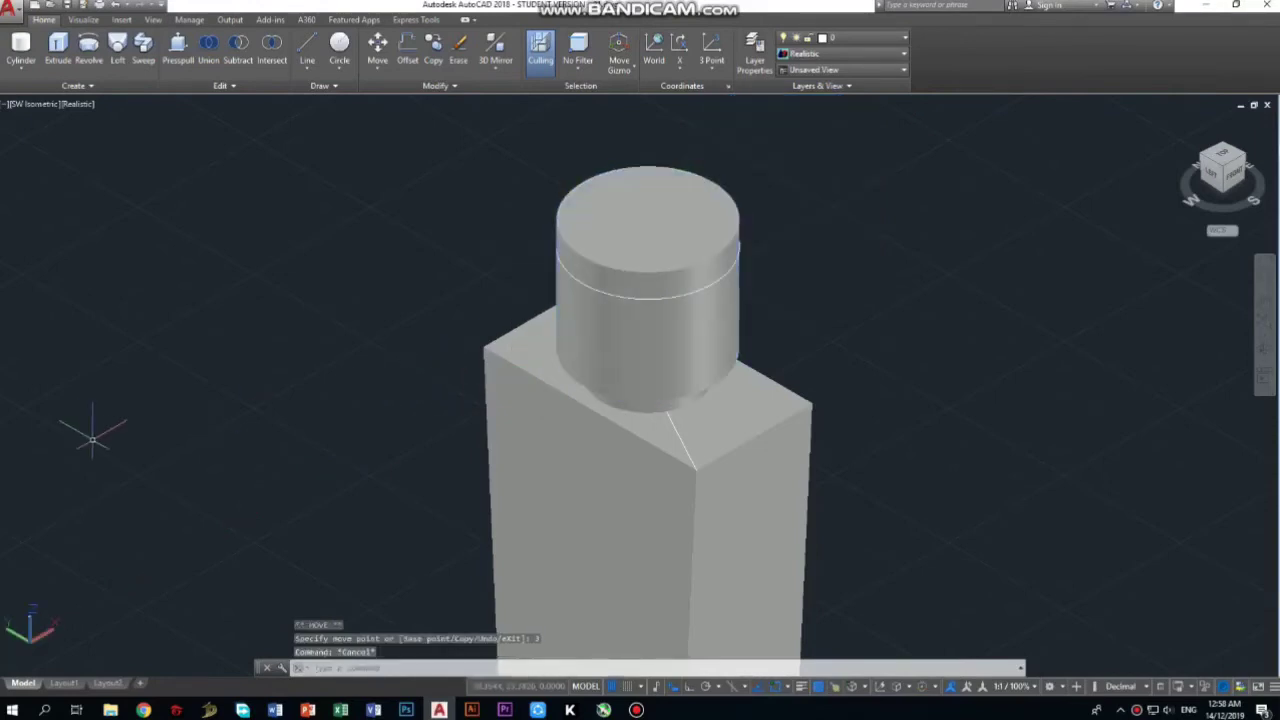
pyautogui.scroll(-5, 731, 429)
pyautogui.scroll(2, 731, 429)
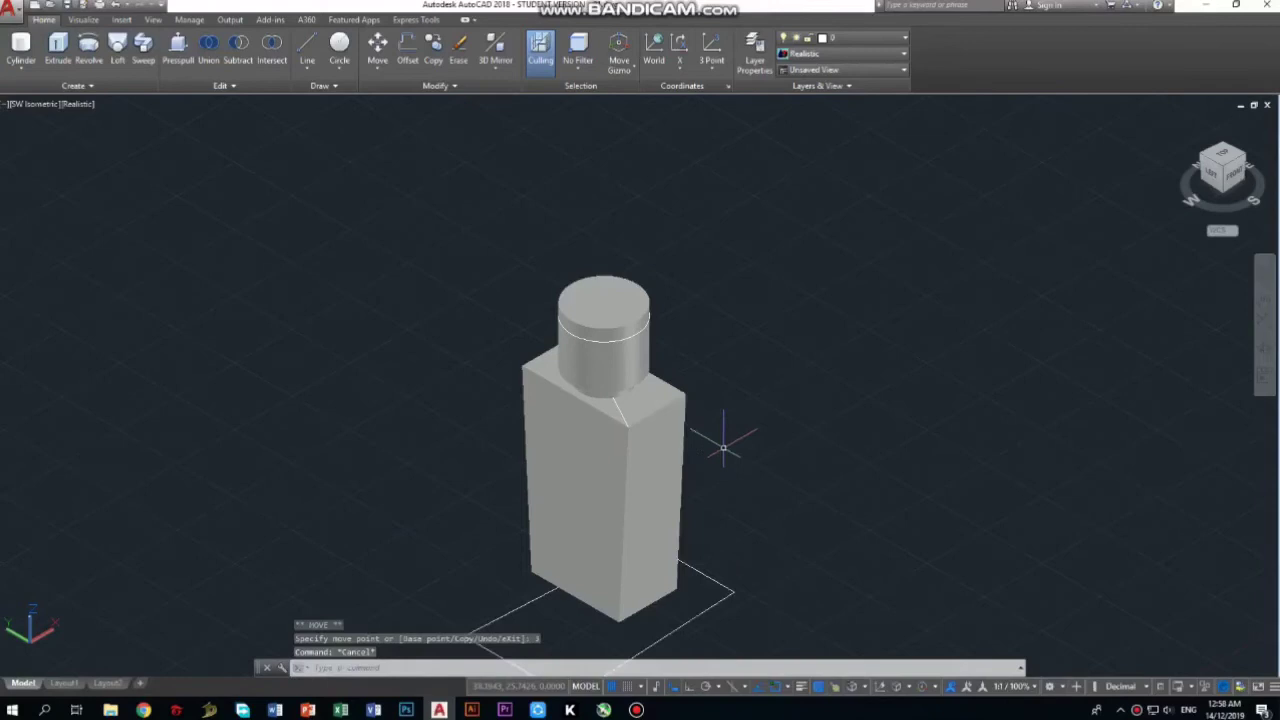
# Step: Delete the bottle body box, then restore it with undo
pyautogui.scroll(2, 720, 440)
pyautogui.scroll(-2, 690, 525)
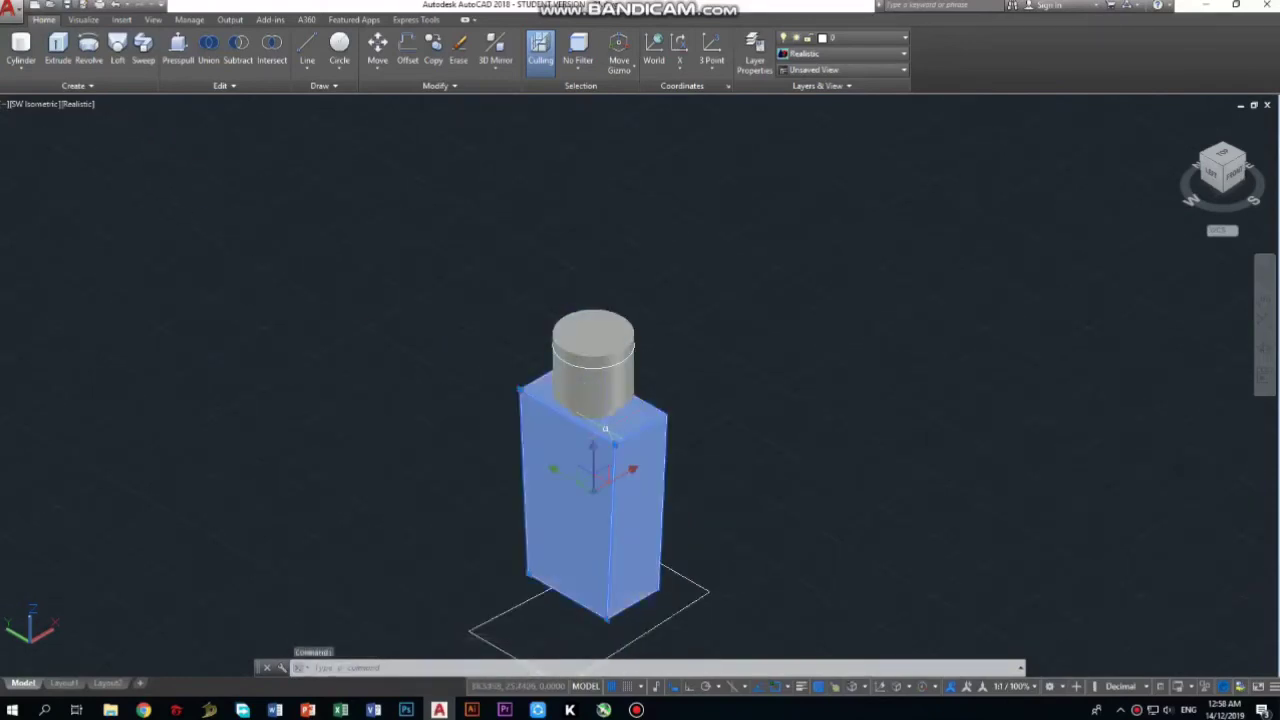
pyautogui.press('Escape')
pyautogui.press('Escape')
pyautogui.click(607, 428)
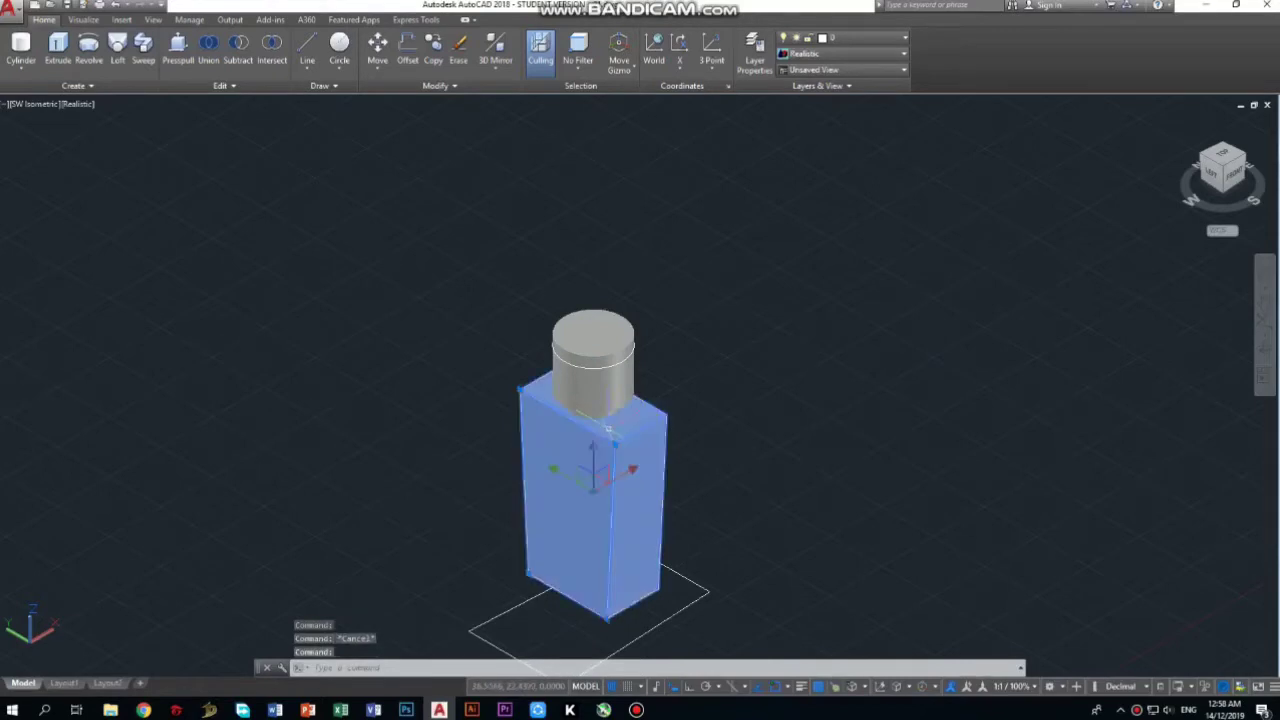
pyautogui.click(590, 472)
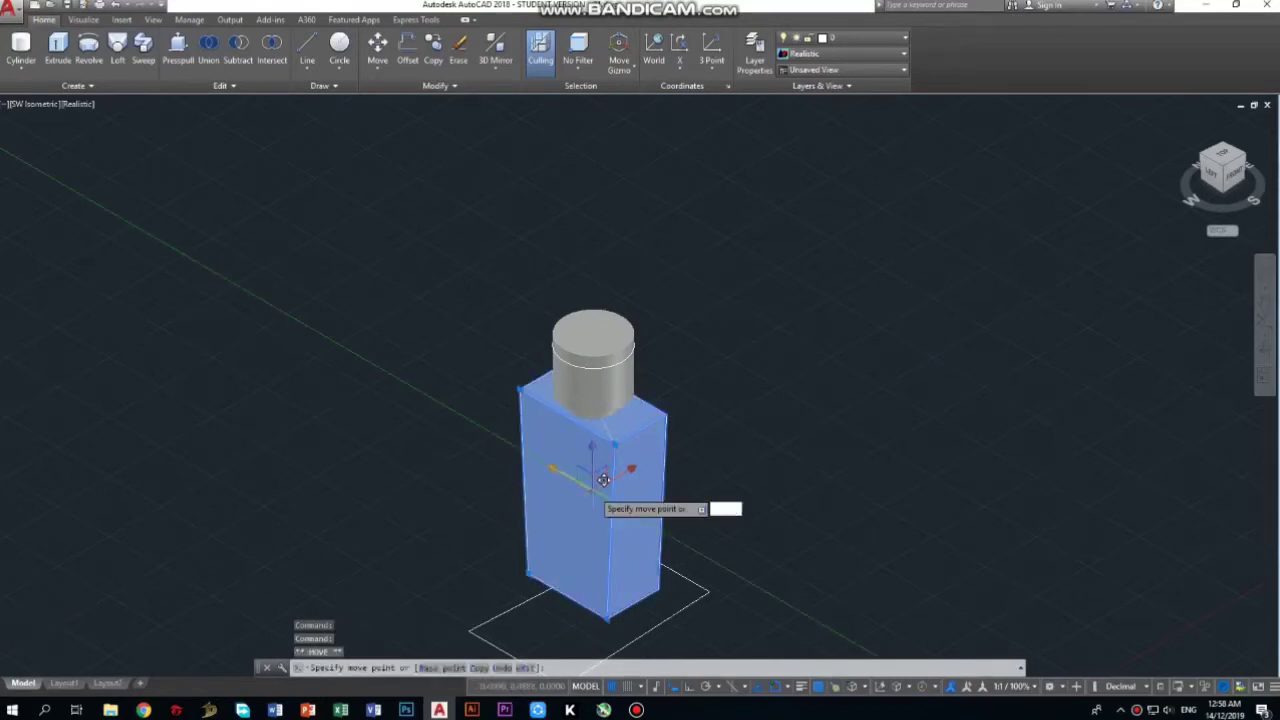
pyautogui.press('Escape')
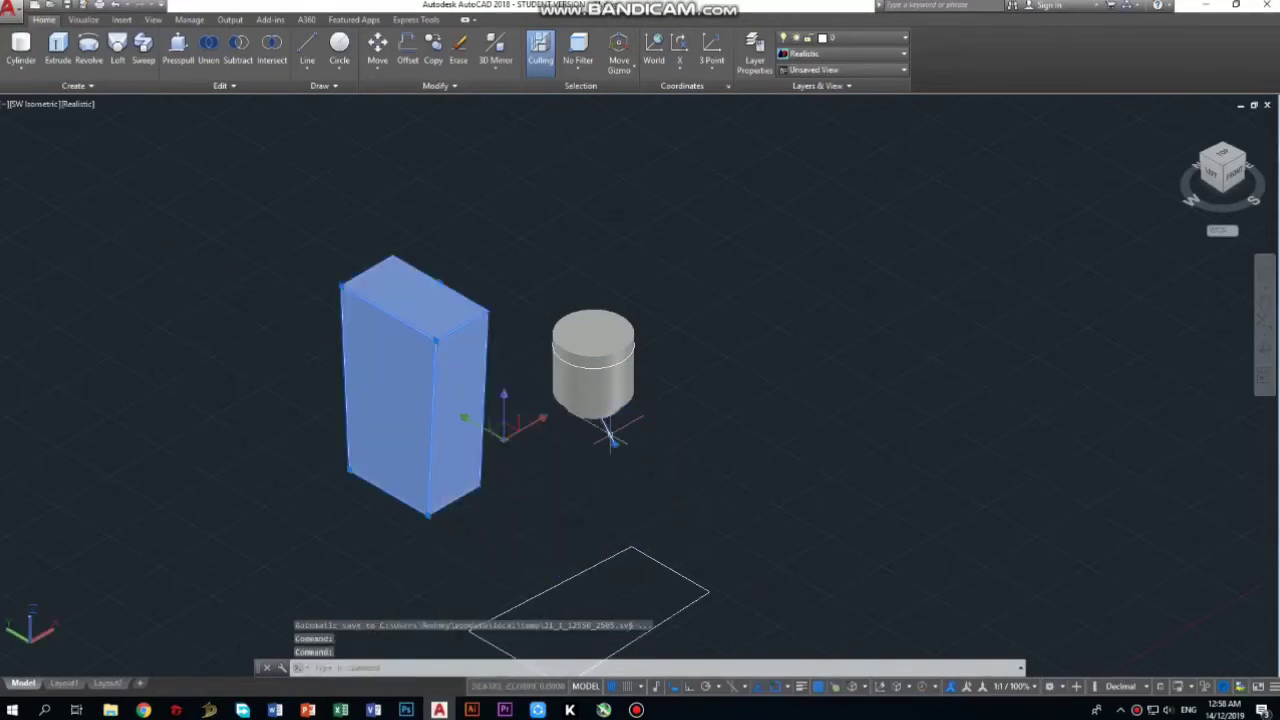
pyautogui.press('Delete')
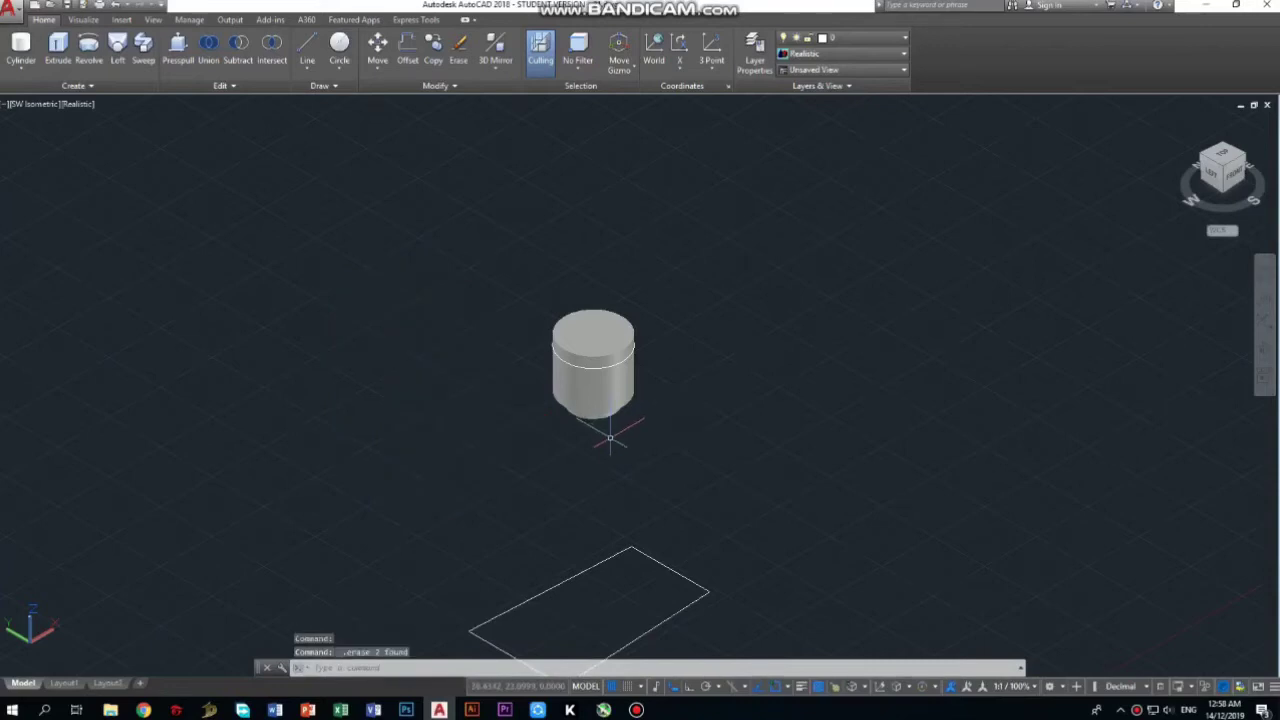
pyautogui.hotkey('ctrl', 'z')
# Step: Move the body 3 units along Y, then undo the box's earlier moves
pyautogui.click(611, 439)
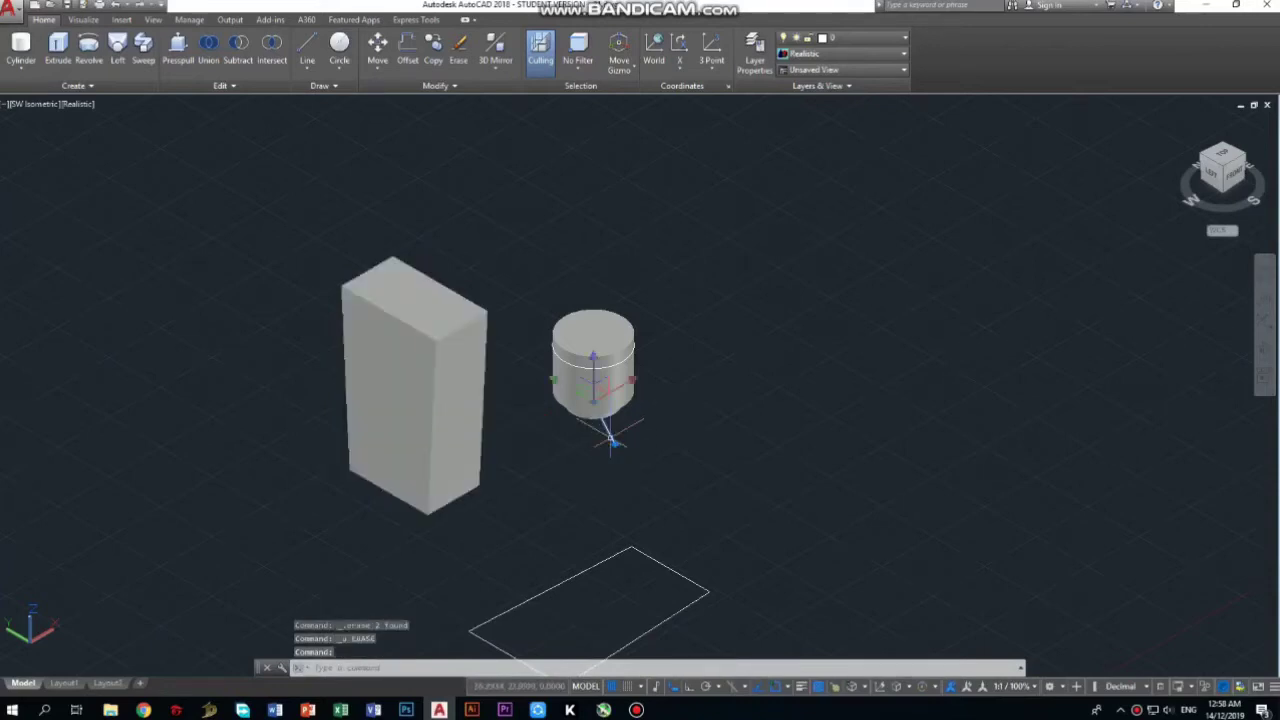
pyautogui.press('Escape')
pyautogui.click(439, 392)
pyautogui.click(390, 367)
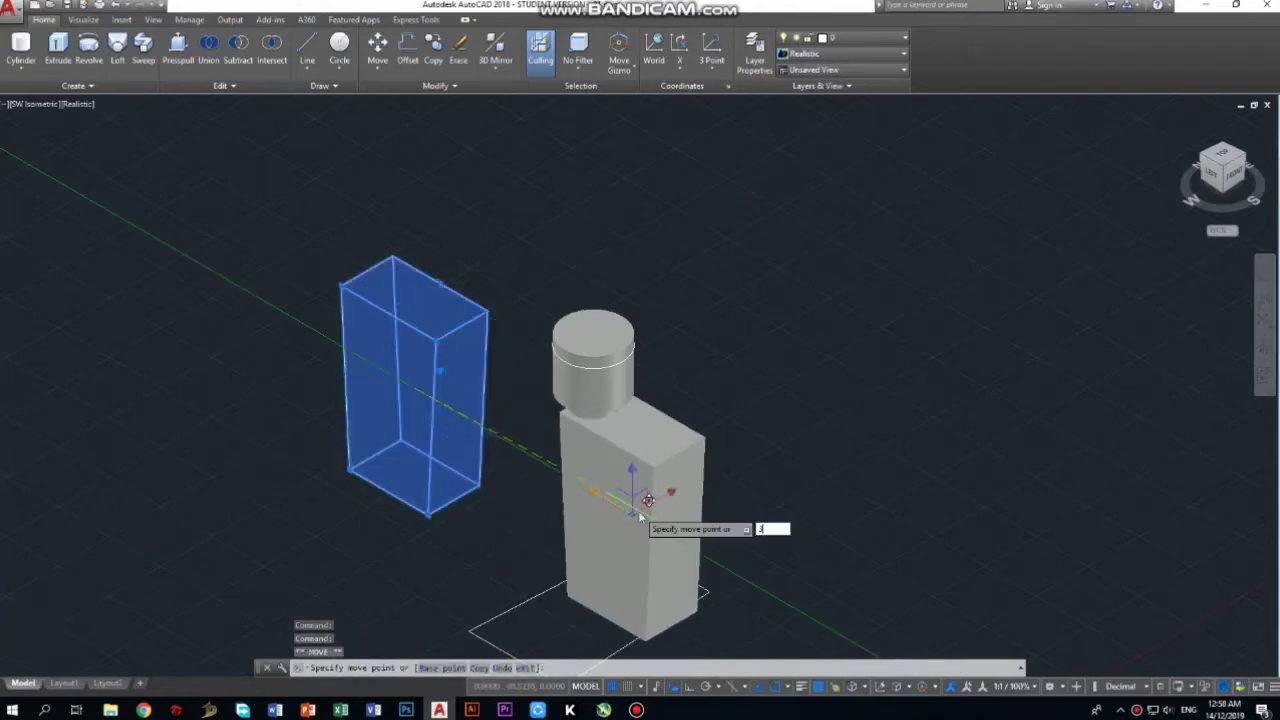
pyautogui.press('Return')
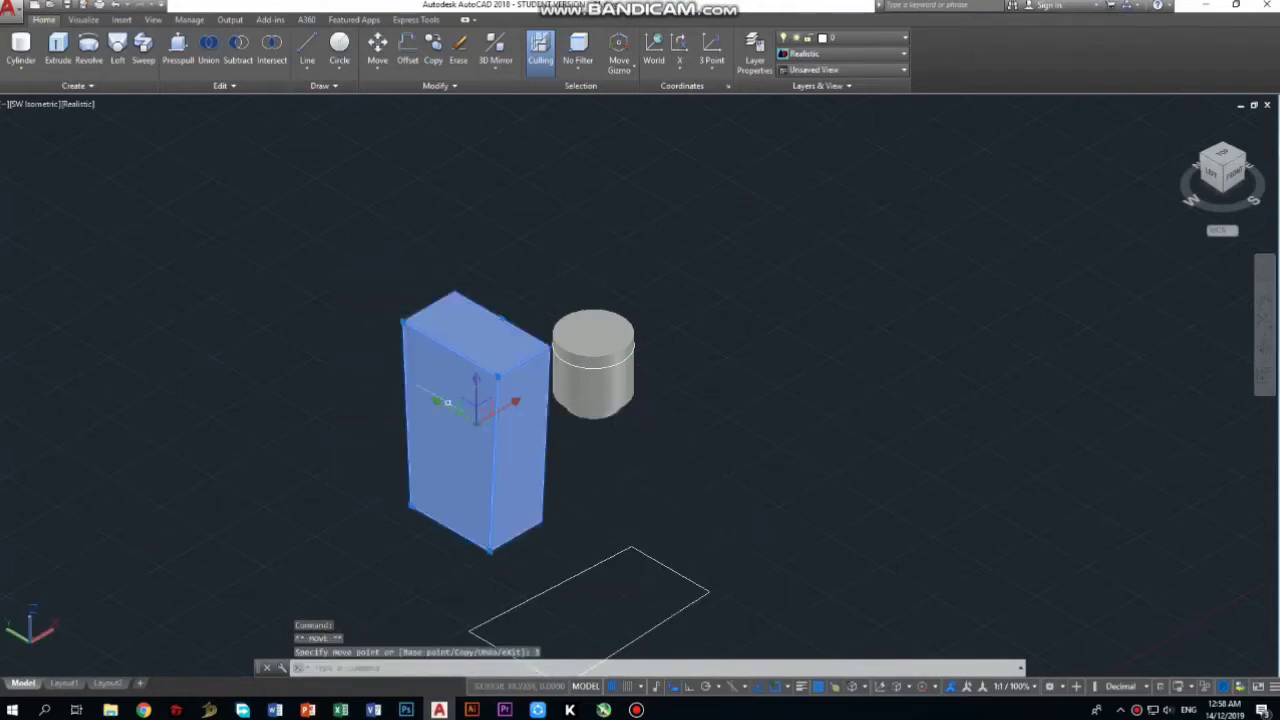
pyautogui.click(439, 405)
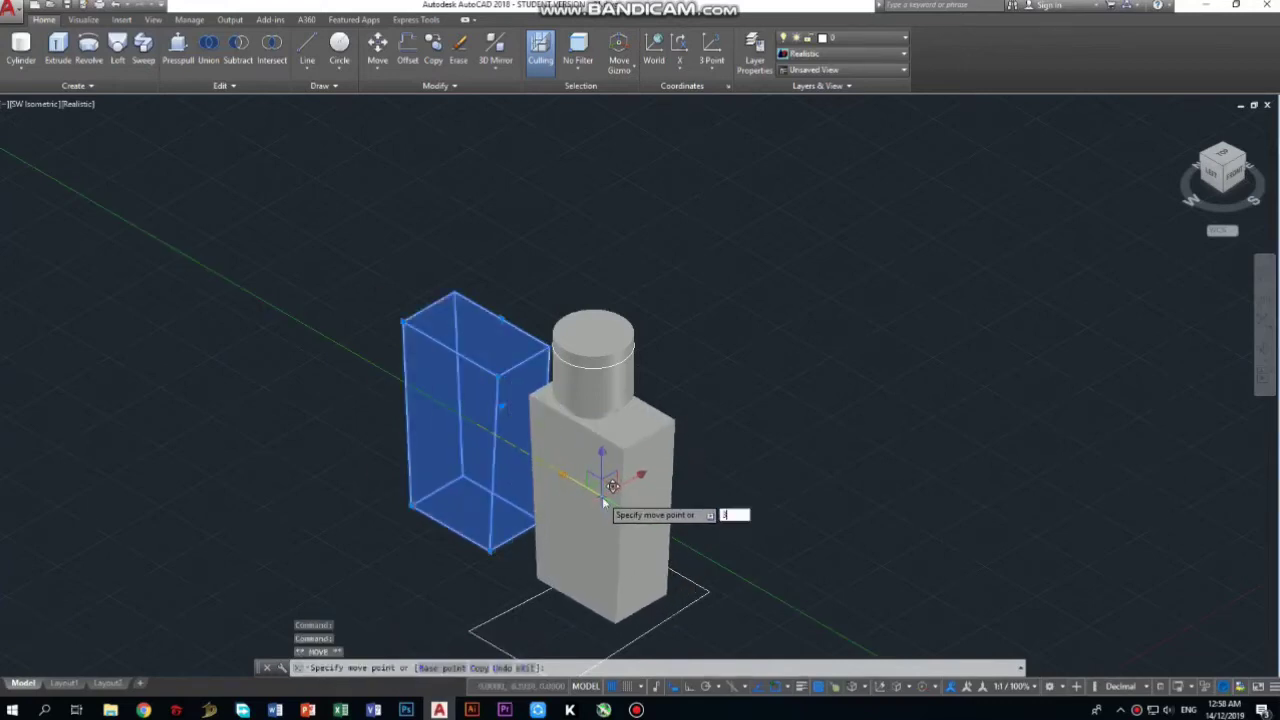
pyautogui.press('Return')
pyautogui.hotkey('ctrl', 'z')
pyautogui.hotkey('ctrl', 'z')
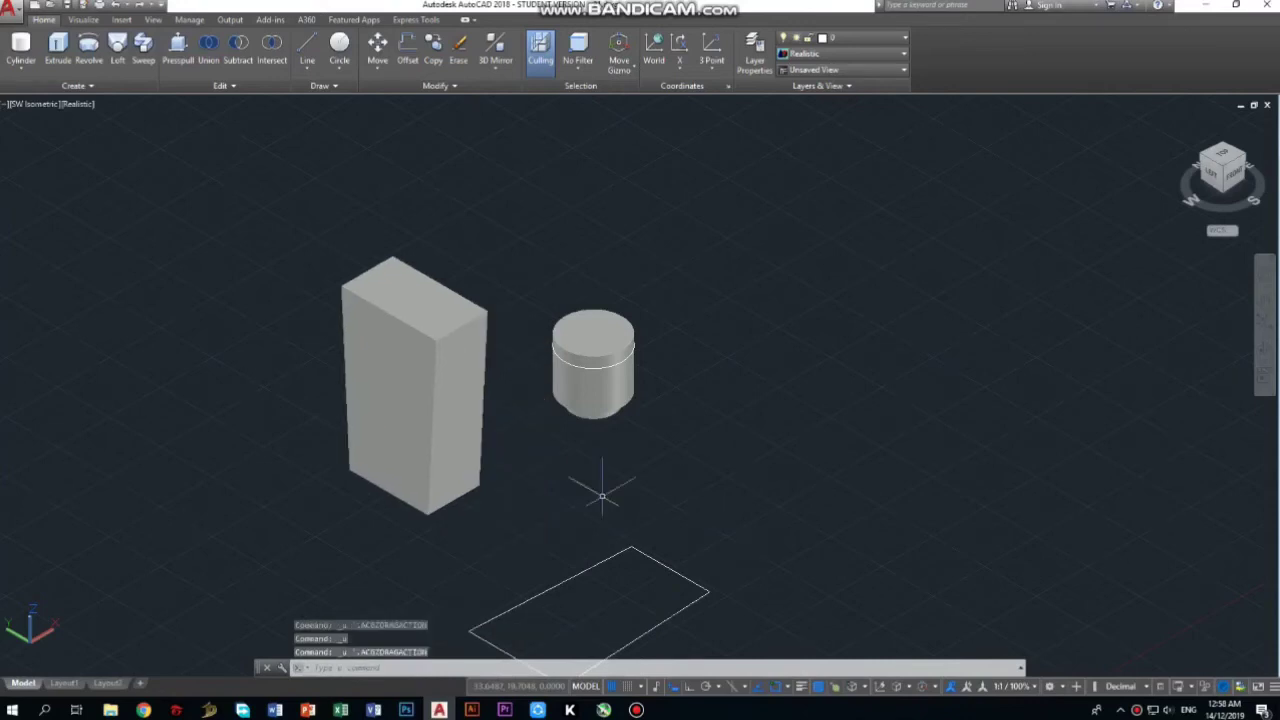
pyautogui.hotkey('ctrl', 'z')
pyautogui.hotkey('ctrl', 'z')
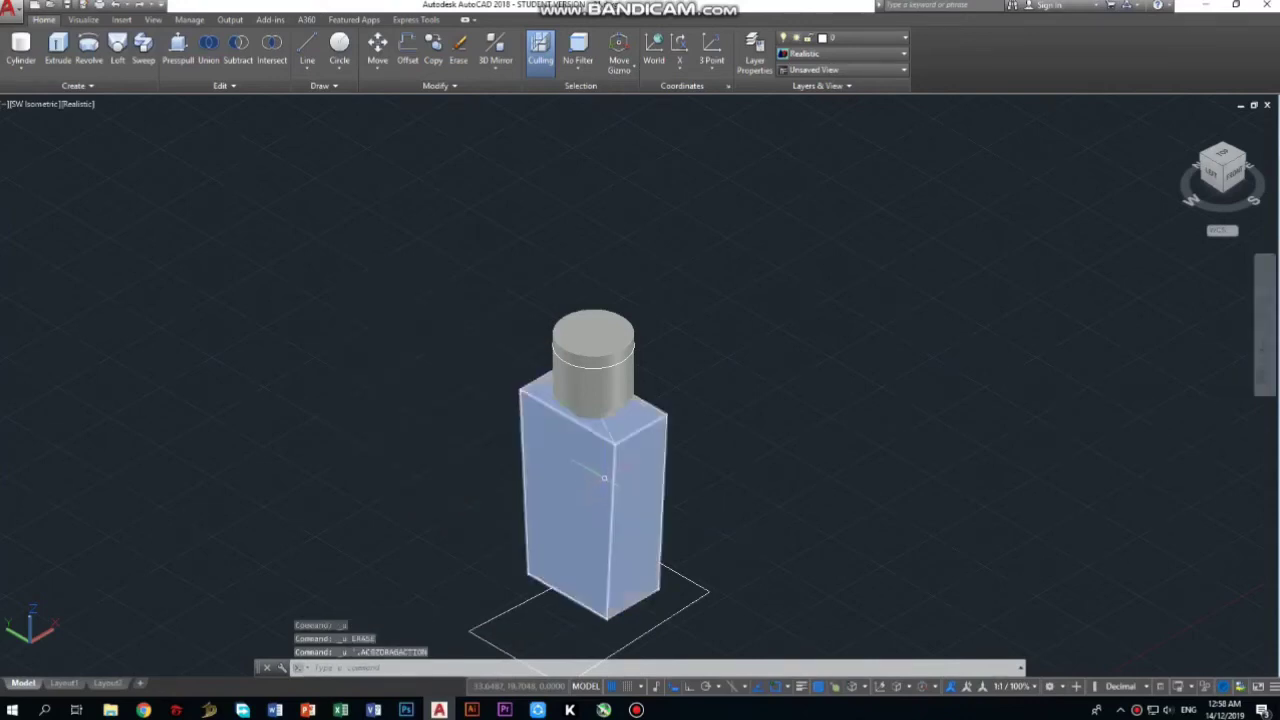
# Step: Move the tapered box 4 units so it sits under the cylindrical cap
pyautogui.click(604, 478)
pyautogui.click(598, 455)
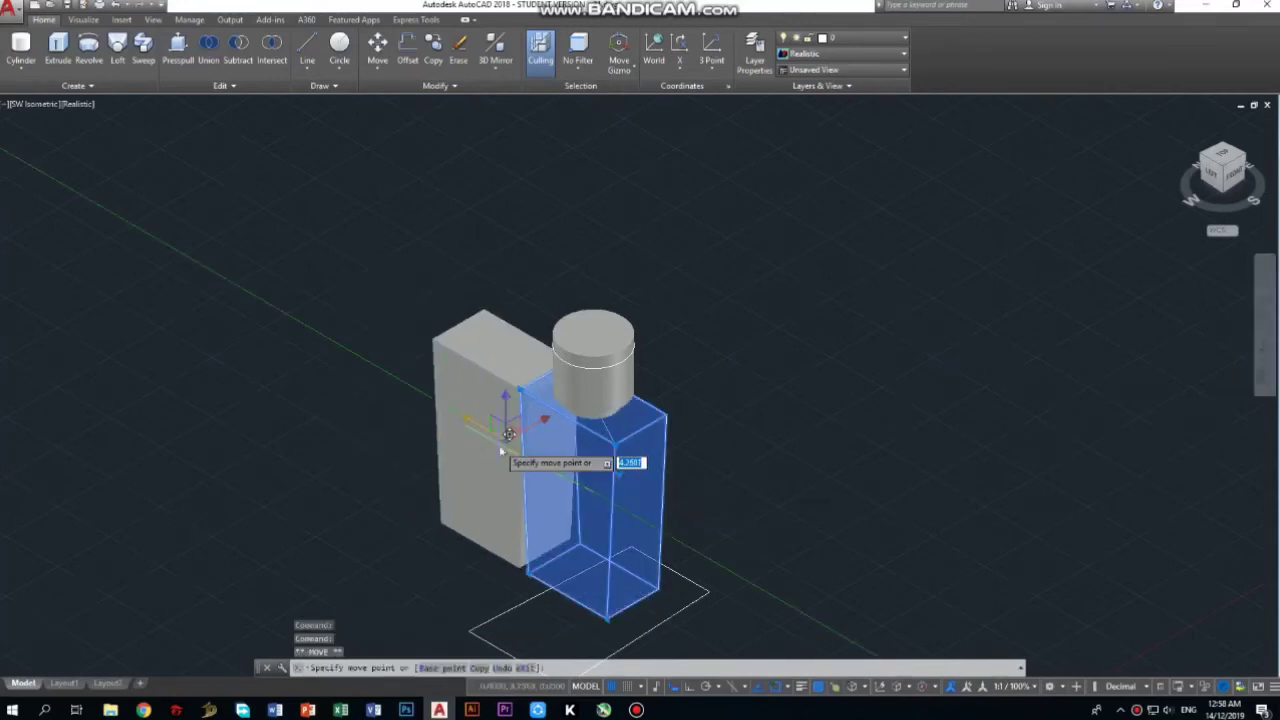
pyautogui.write('4')
pyautogui.press('Escape')
pyautogui.press('Escape')
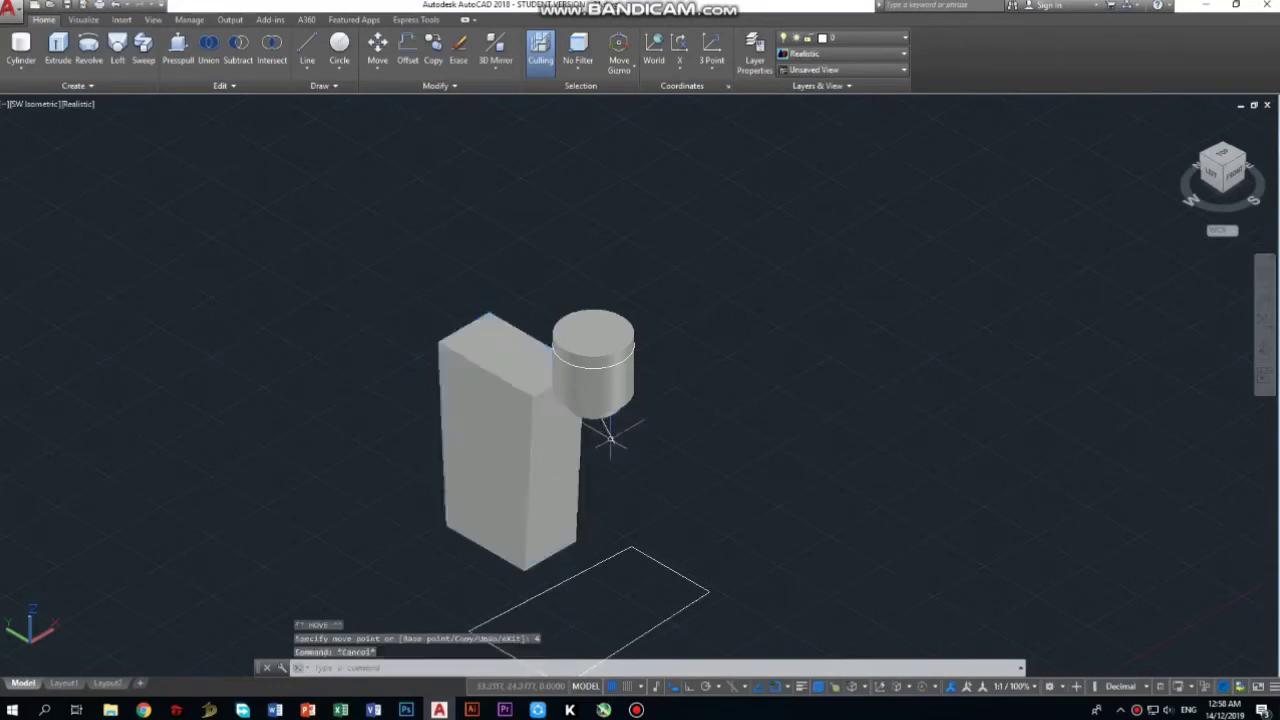
pyautogui.click(490, 440)
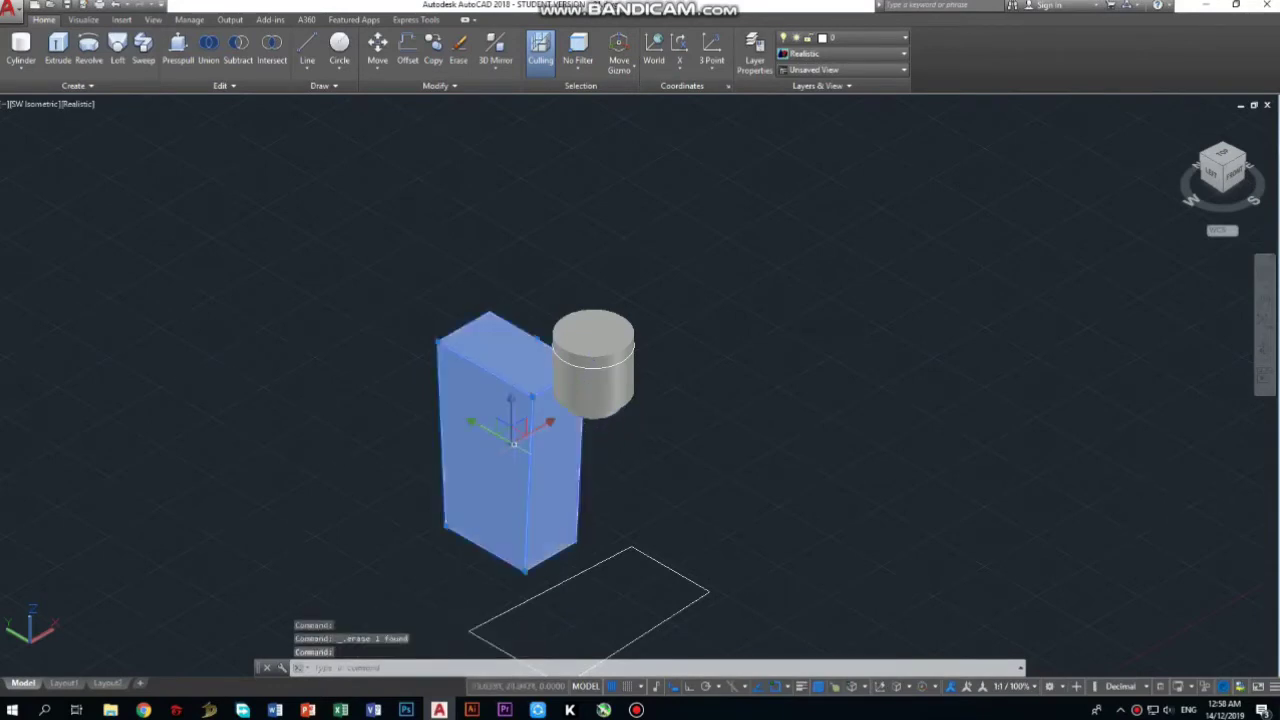
pyautogui.click(521, 432)
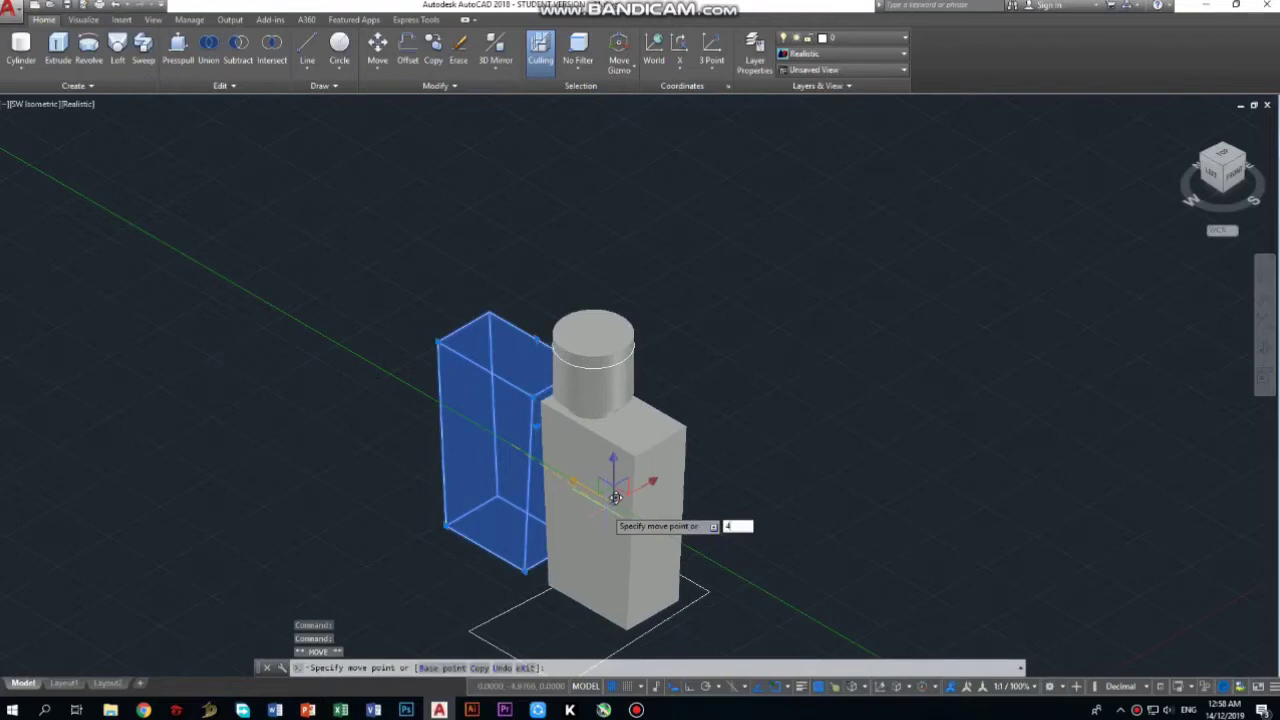
pyautogui.press('Return')
pyautogui.press('Escape')
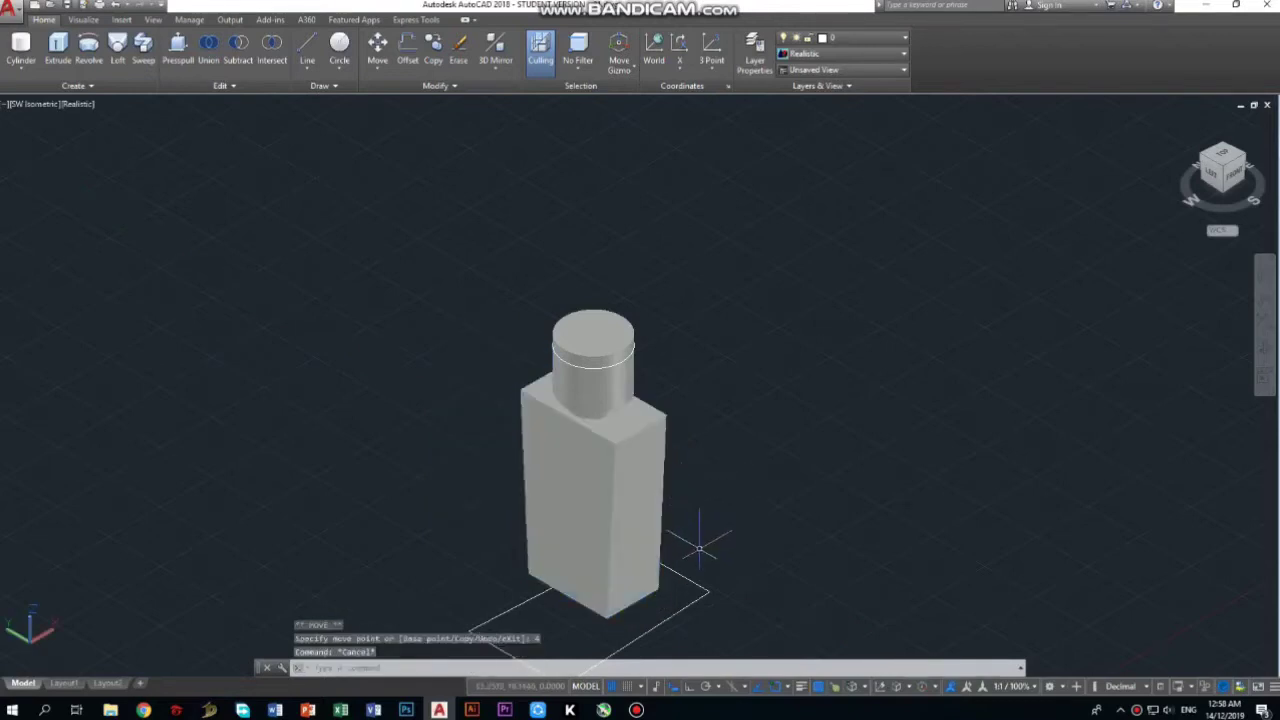
pyautogui.scroll(-2, 695, 545)
pyautogui.scroll(4, 670, 527)
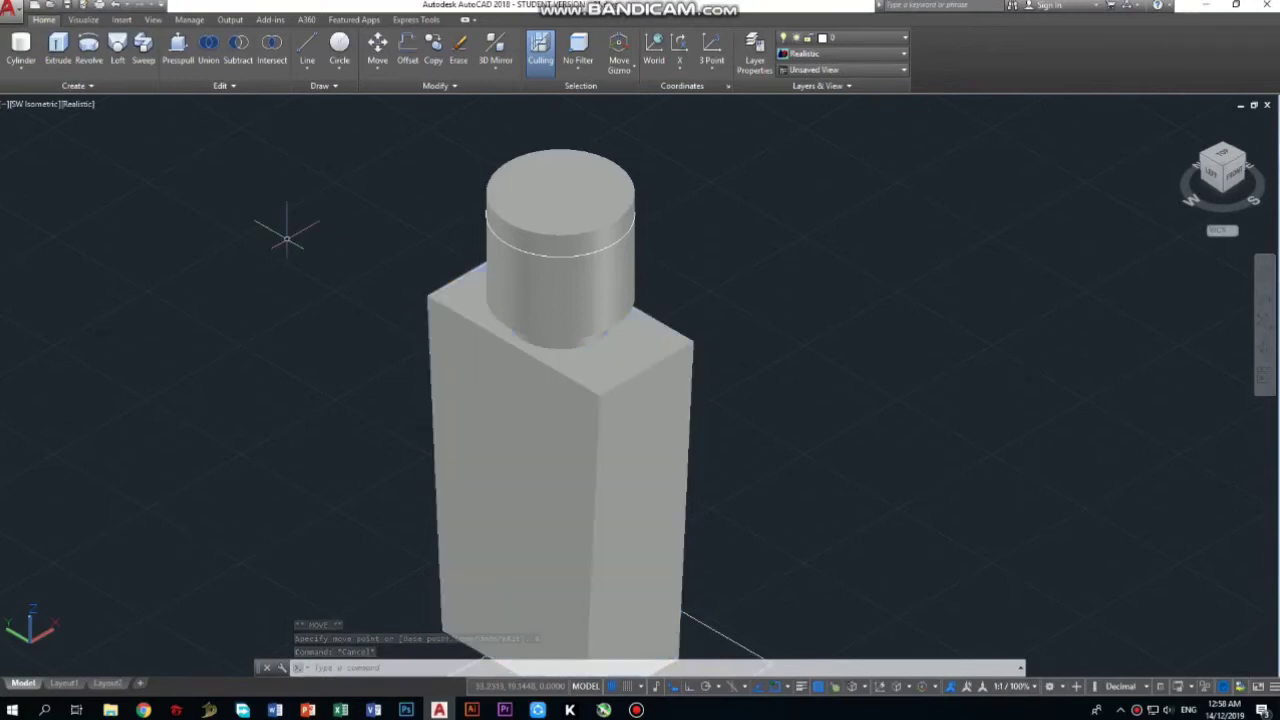
# Step: Fillet the body's top front edge, right vertical edge and one more edge
pyautogui.click(205, 87)
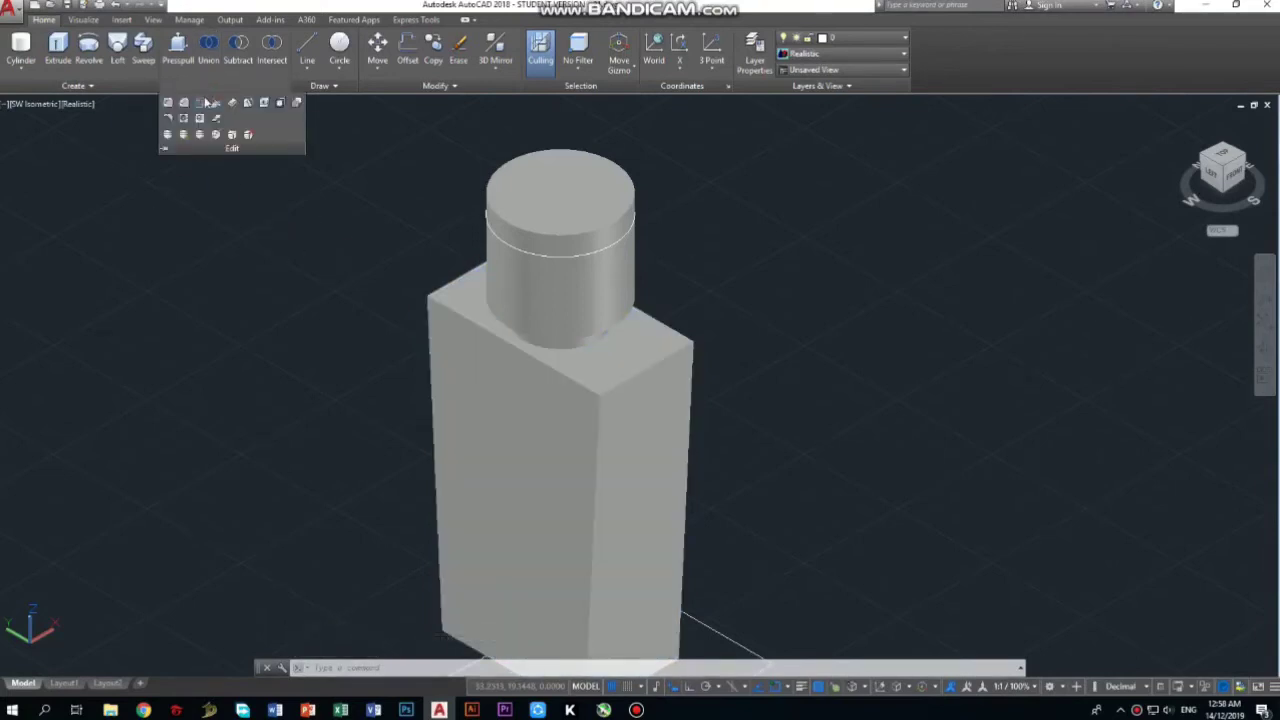
pyautogui.click(168, 104)
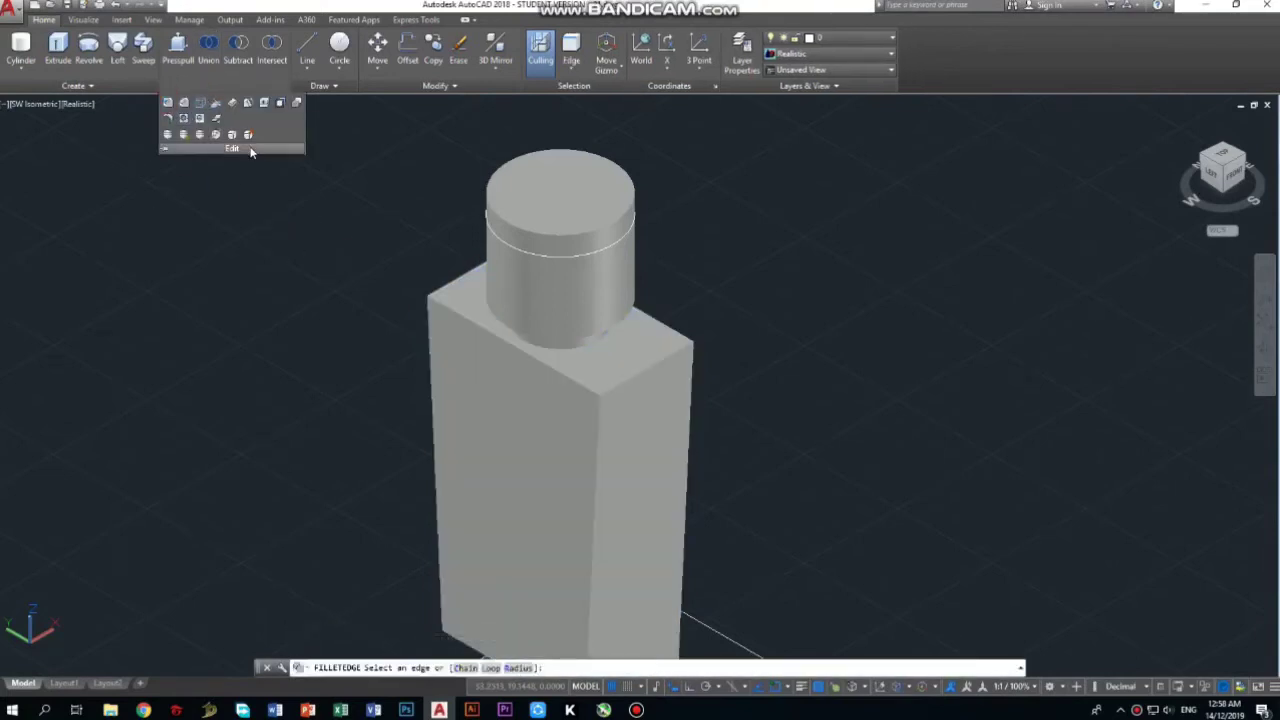
pyautogui.click(620, 380)
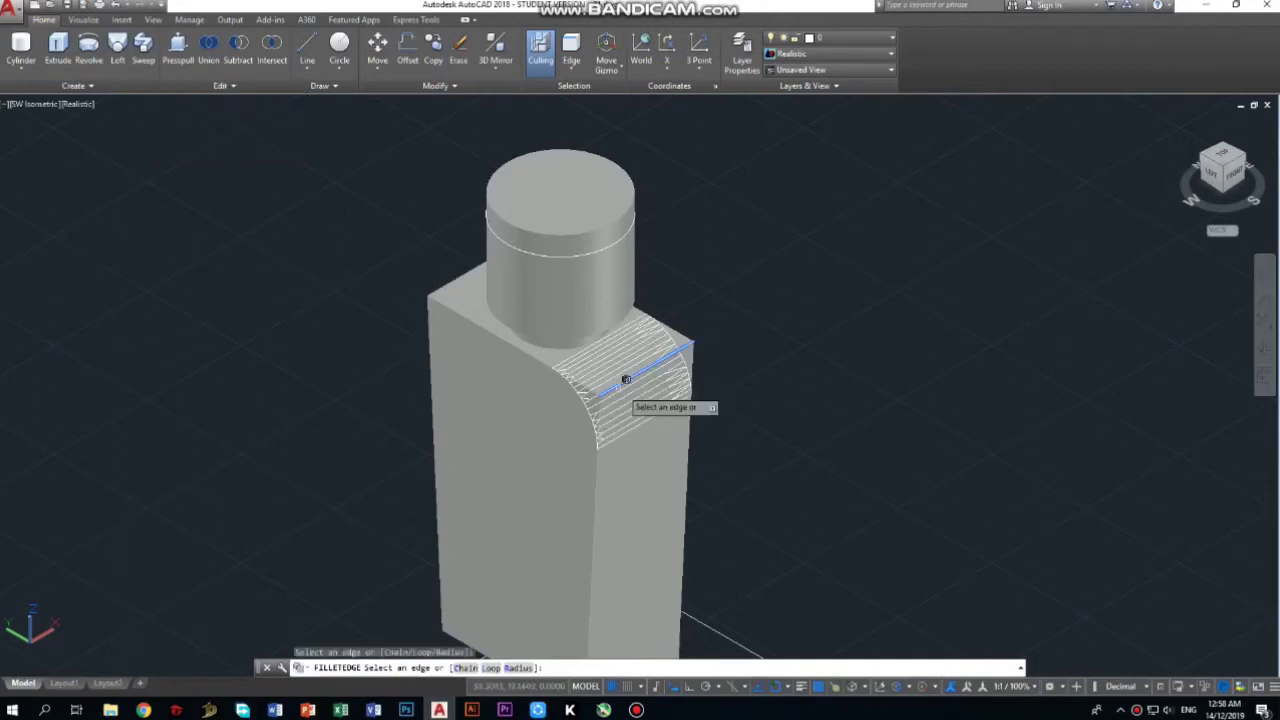
pyautogui.click(692, 371)
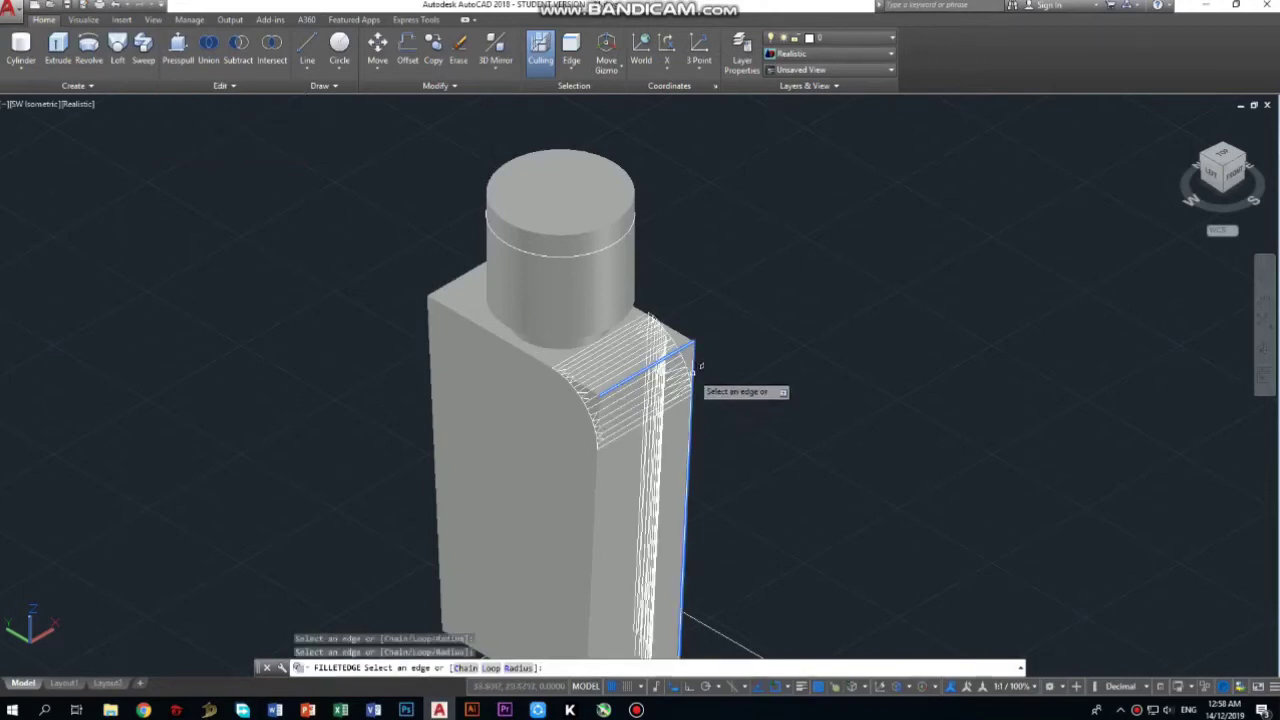
pyautogui.click(597, 452)
pyautogui.press('Return')
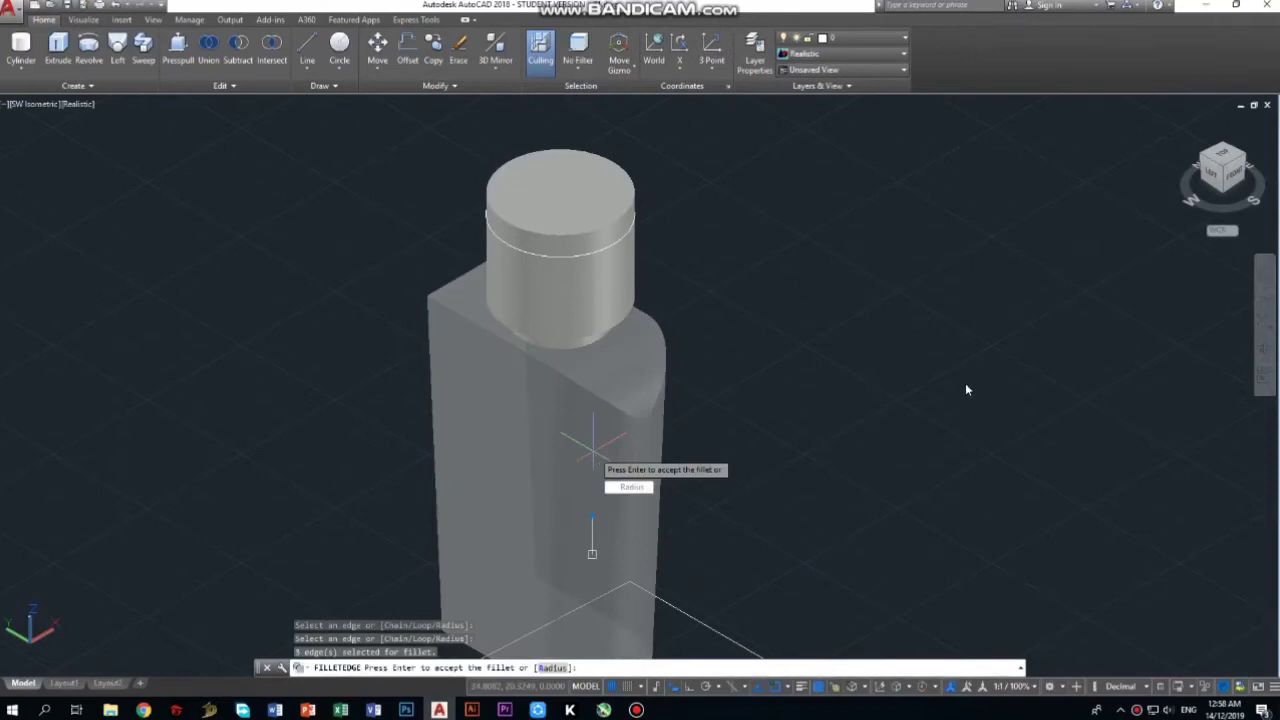
pyautogui.press('Return')
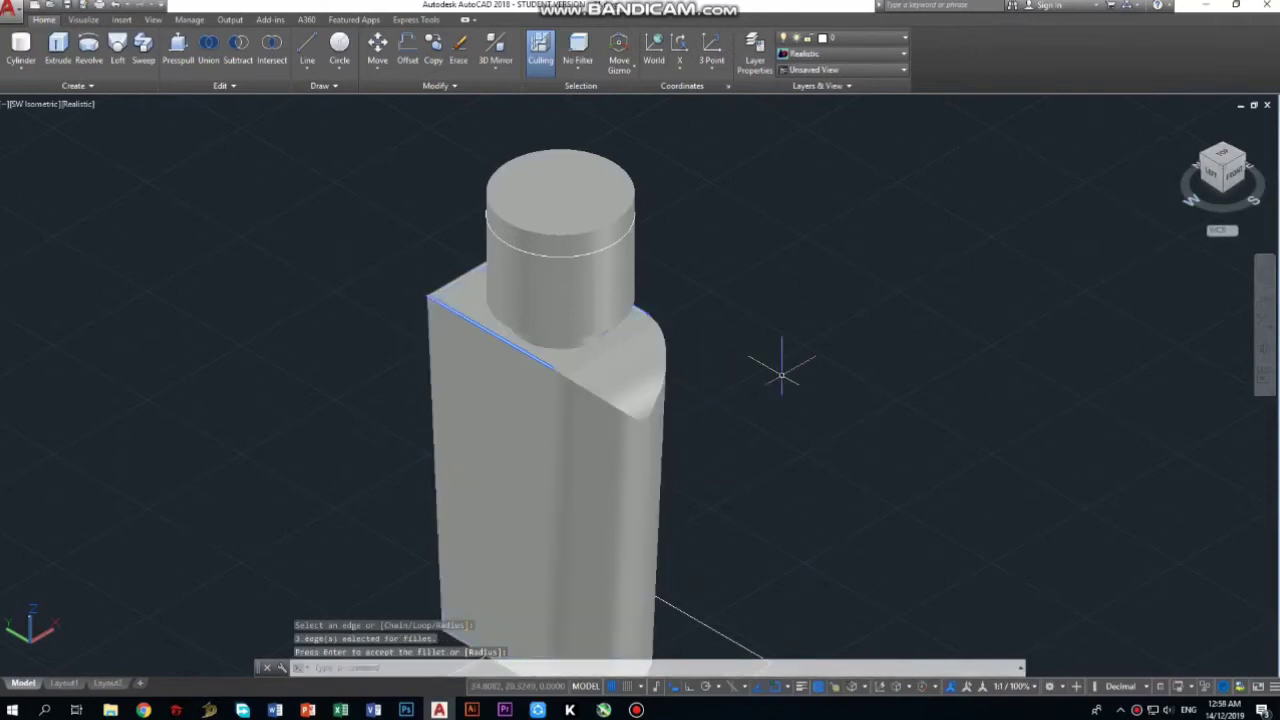
pyautogui.click(1209, 158)
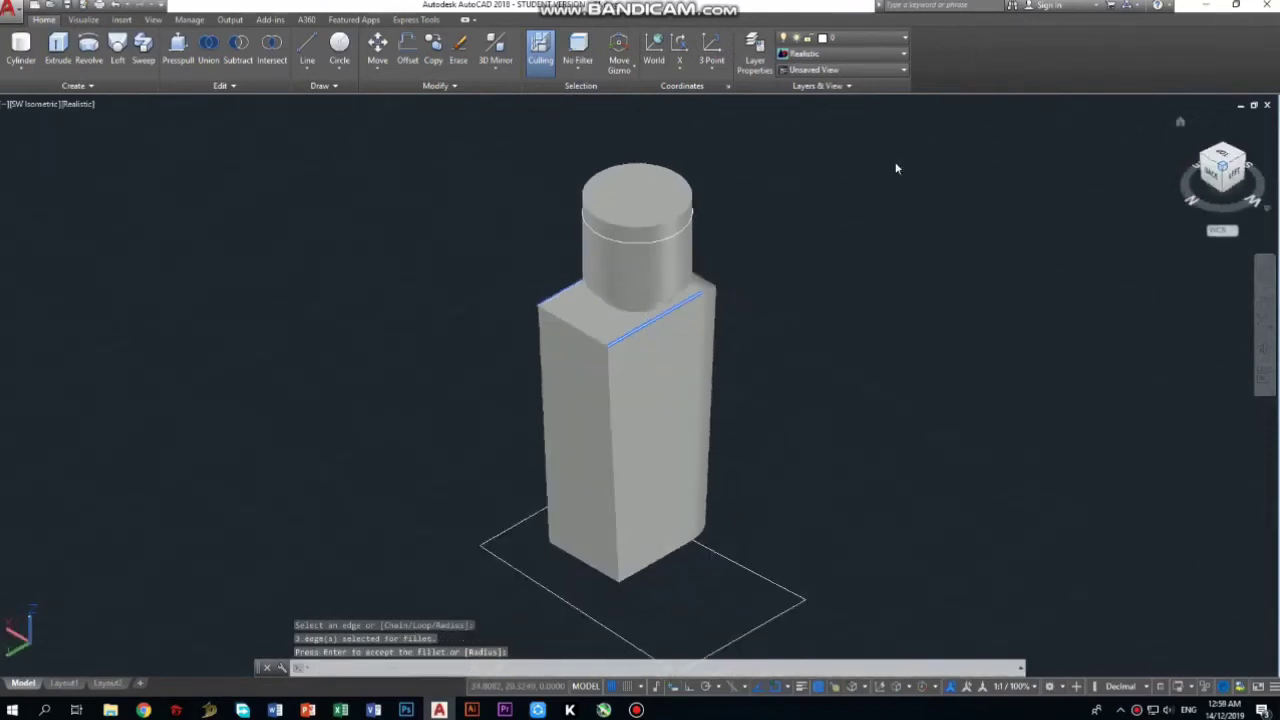
# Step: Fillet the front vertical, top front-left and left vertical edges with radius 1.2
pyautogui.click(230, 85)
pyautogui.click(610, 382)
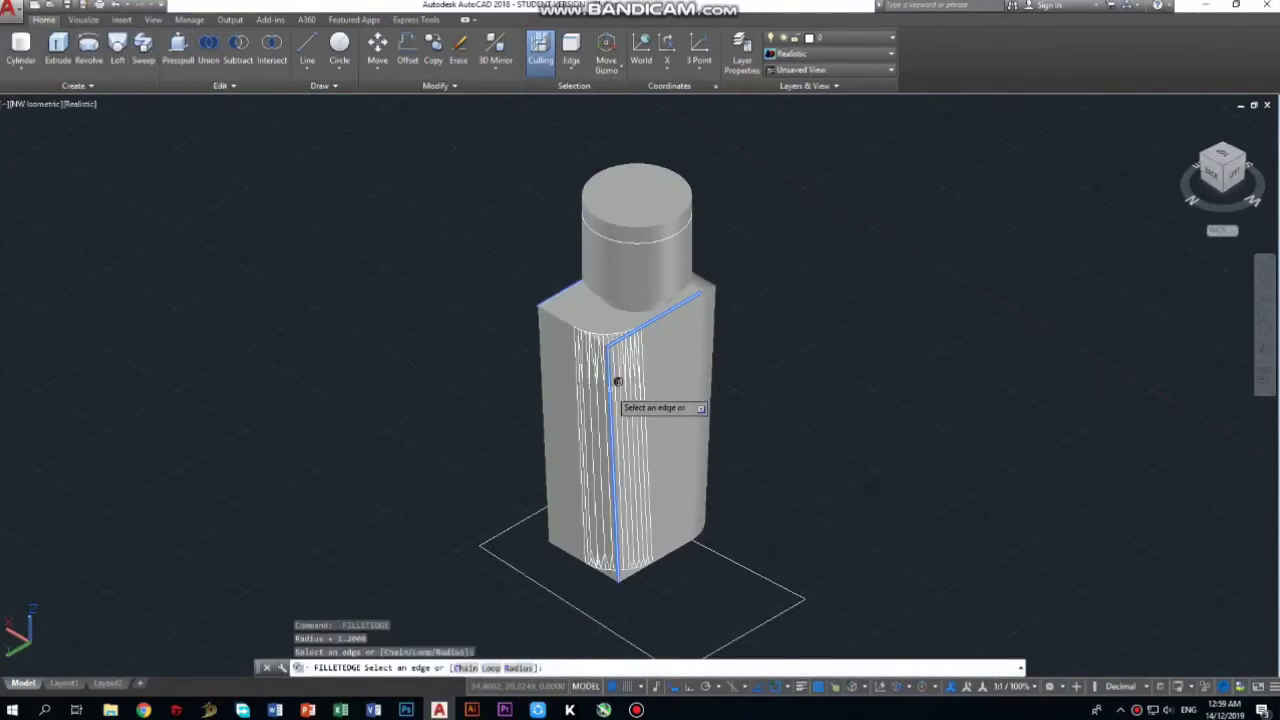
pyautogui.click(580, 331)
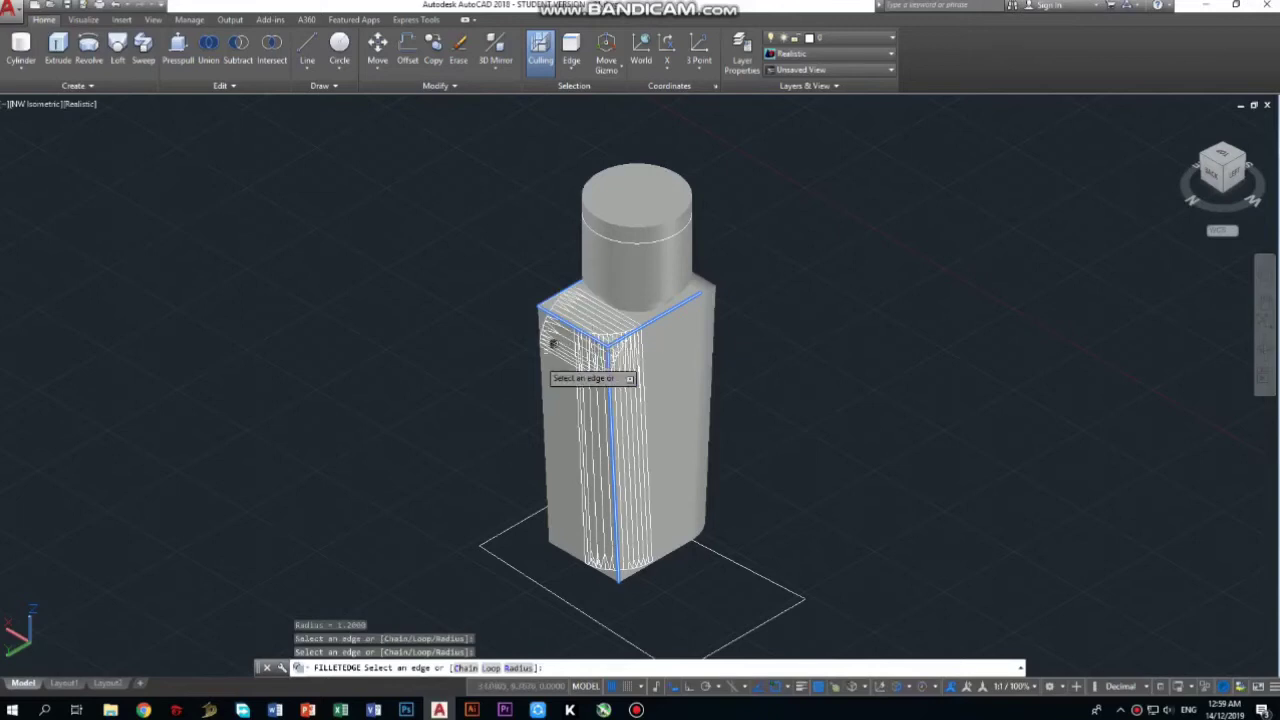
pyautogui.click(545, 354)
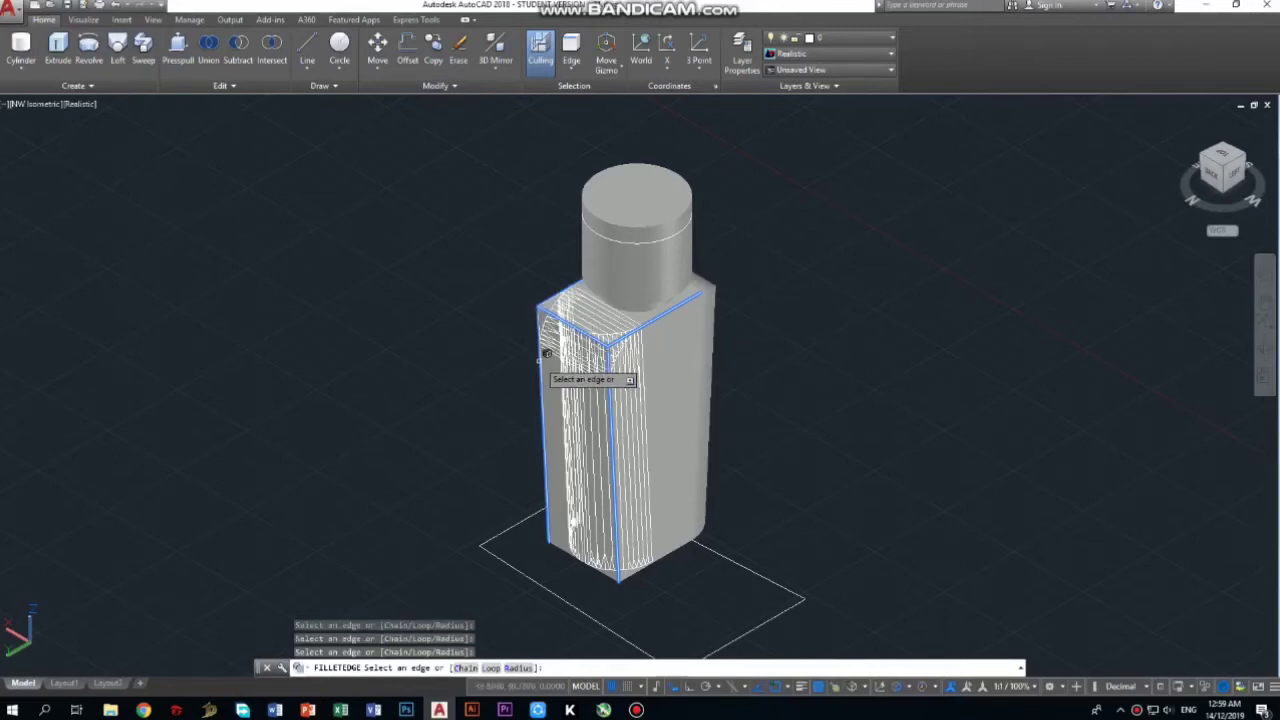
pyautogui.write('r')
pyautogui.press('Return')
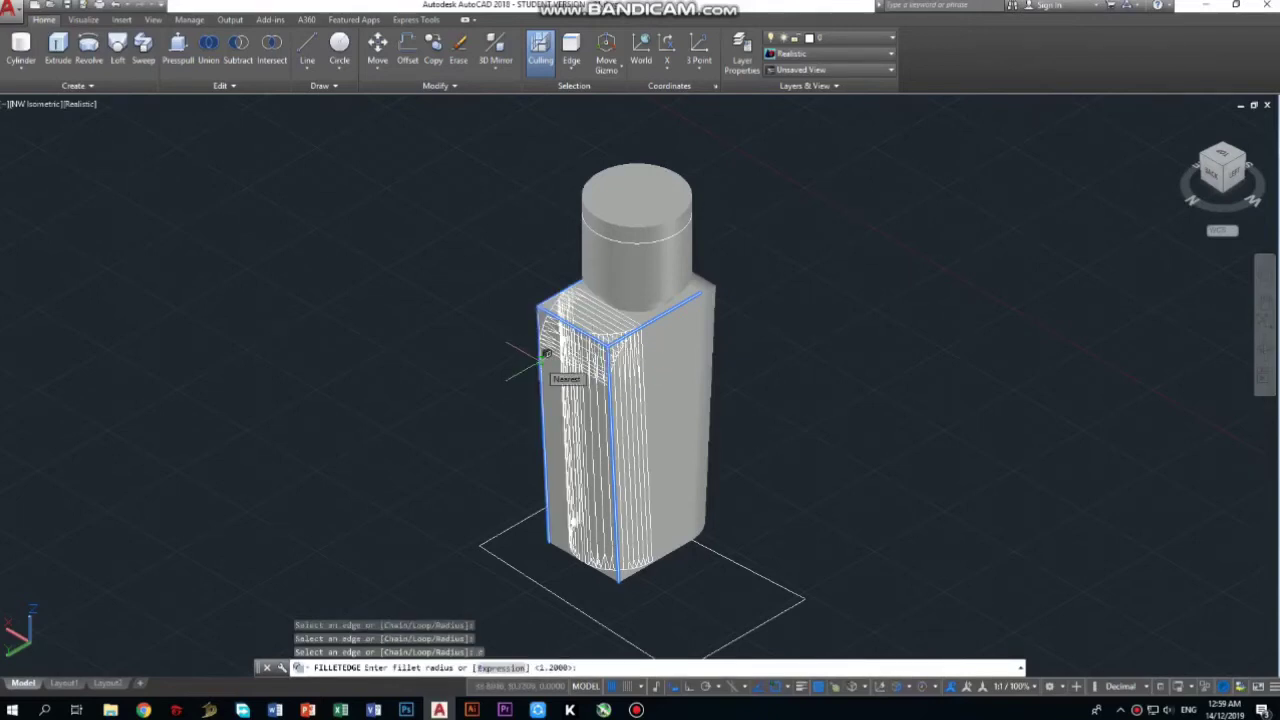
pyautogui.write('1.2')
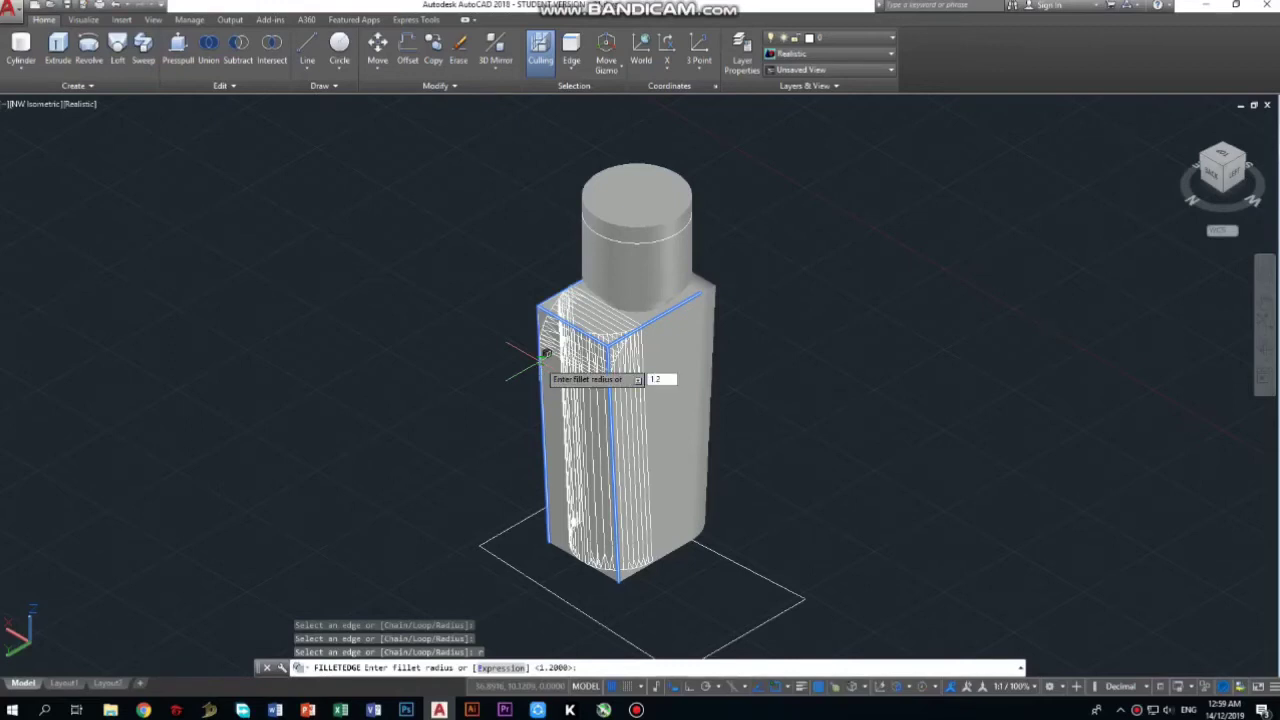
pyautogui.press('Return')
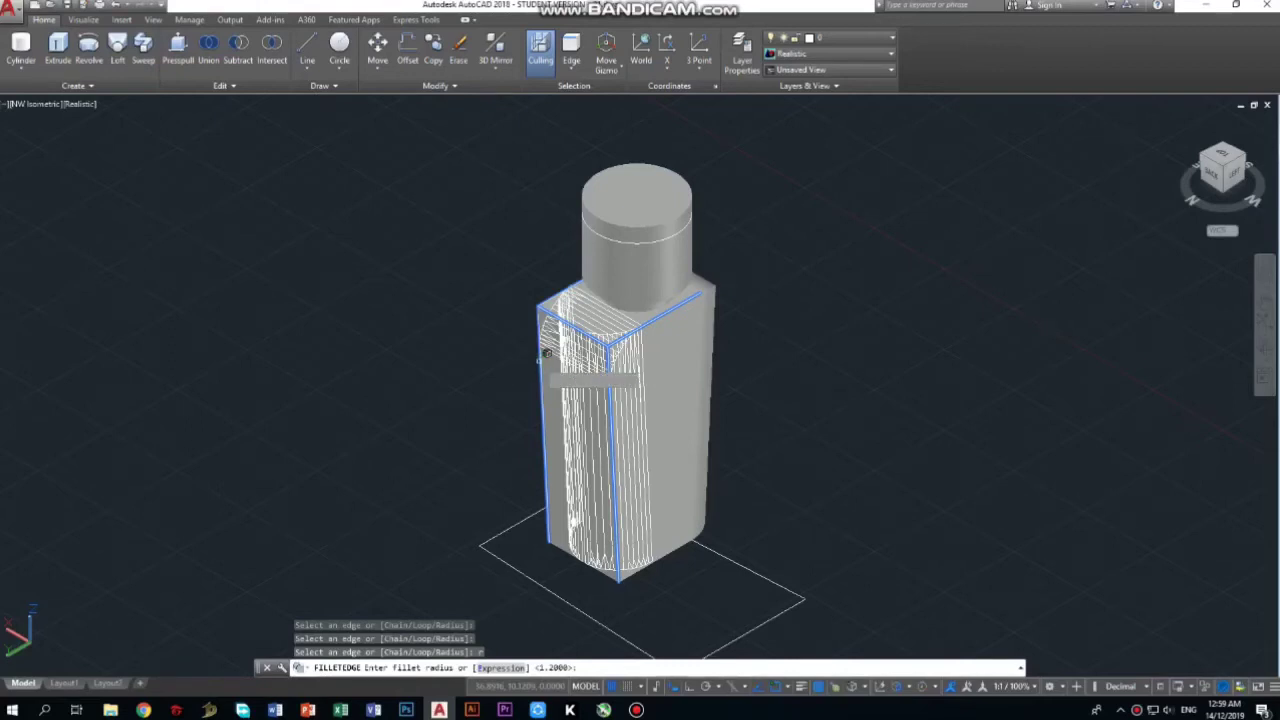
pyautogui.press('Return')
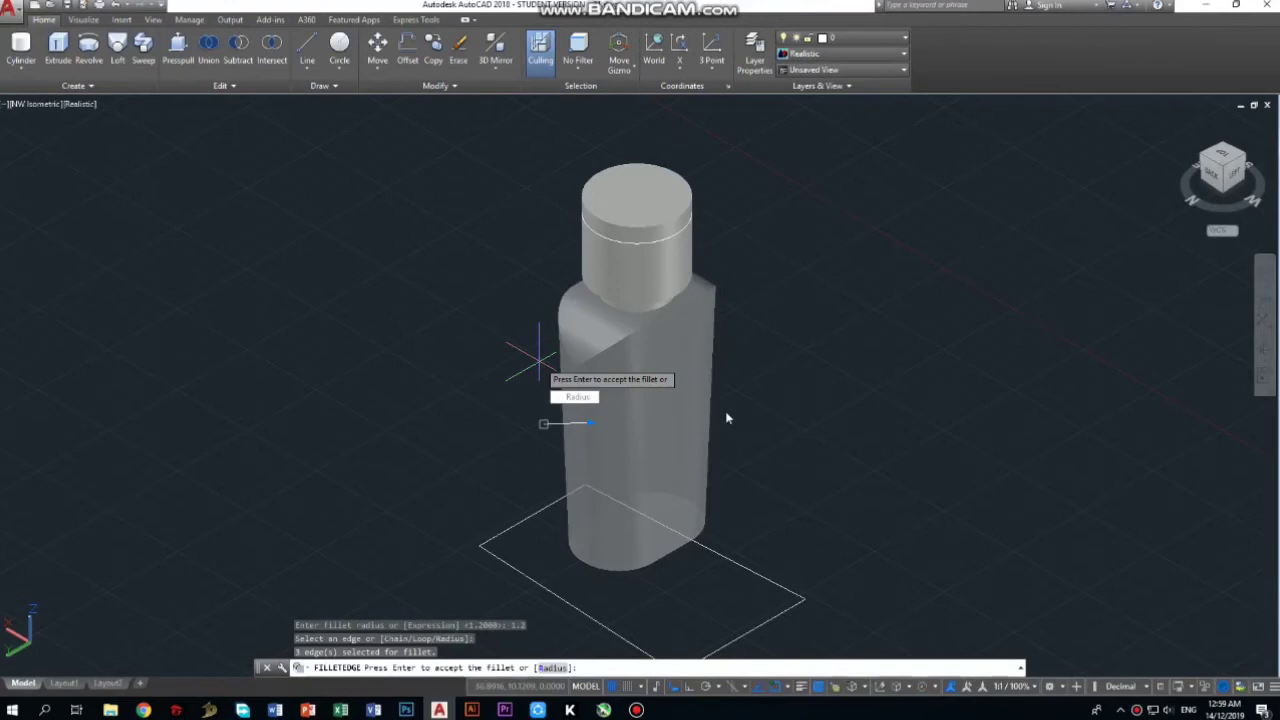
pyautogui.press('Return')
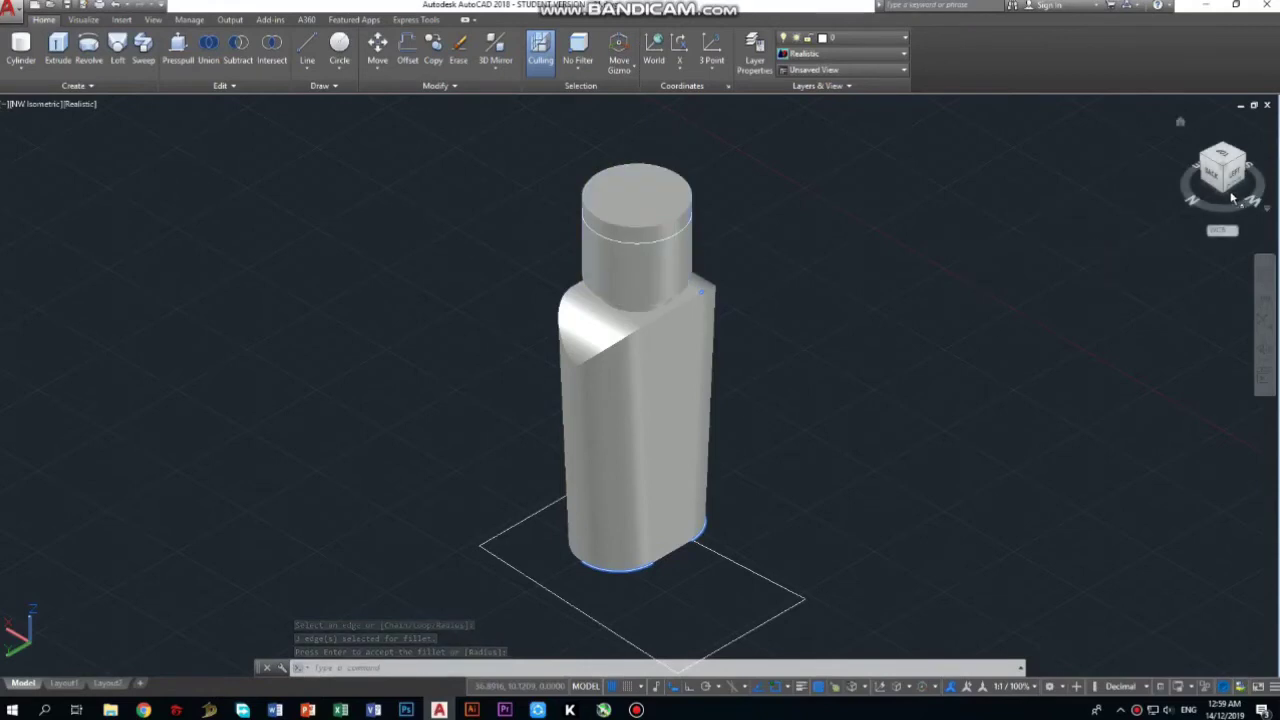
# Step: Select the four edges of the rectangle under the bottle and erase them
pyautogui.moveTo(1233, 197); pyautogui.dragTo(682, 530)
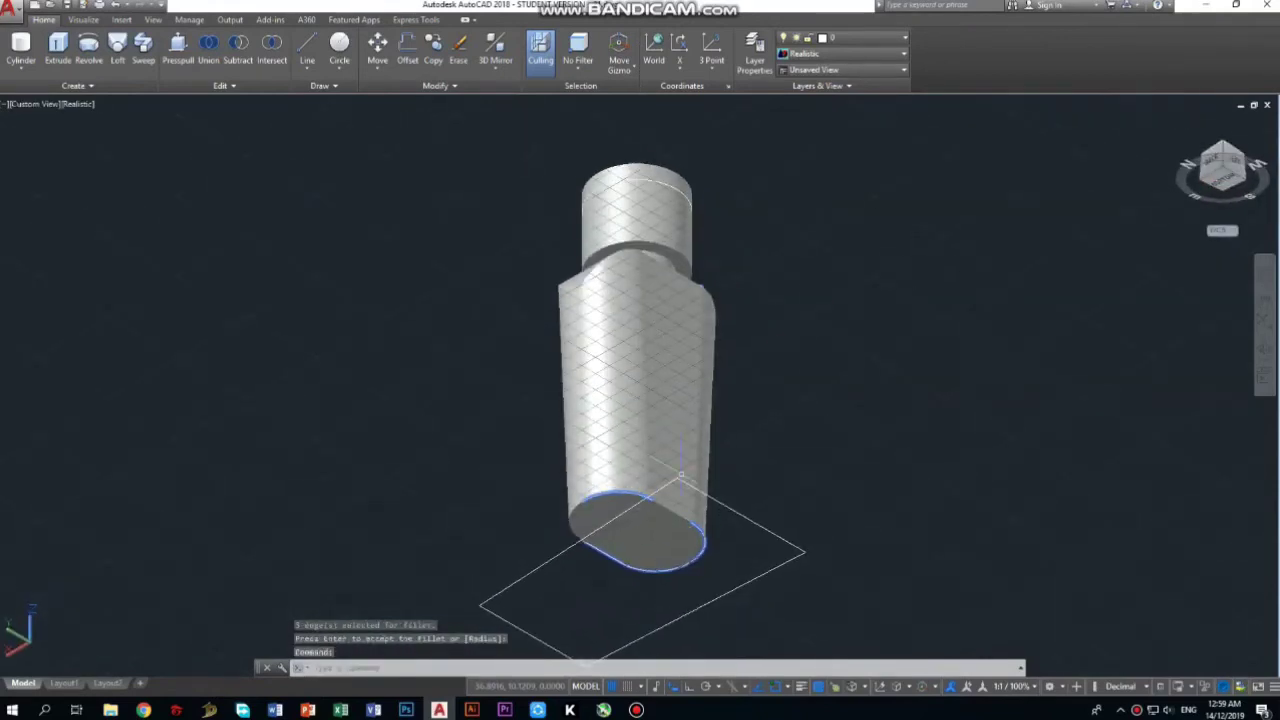
pyautogui.click(680, 476)
pyautogui.moveTo(480, 605)
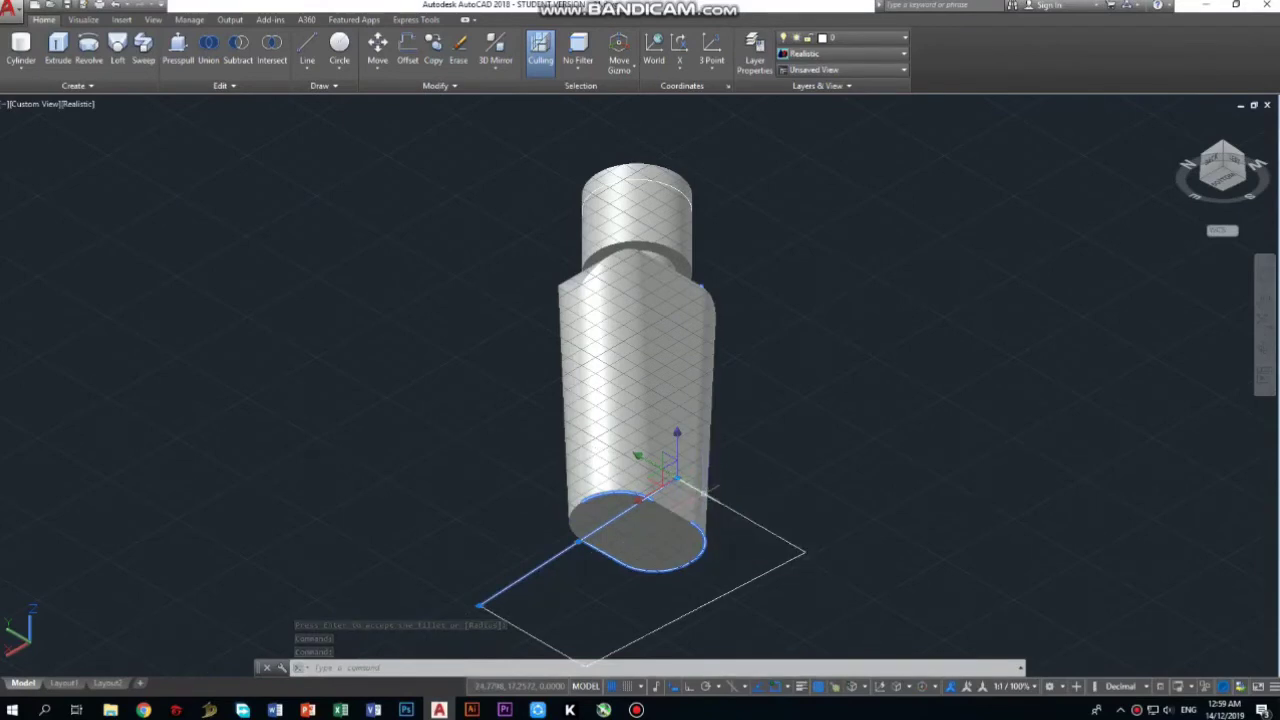
pyautogui.hotkey('ctrl', 'a')
pyautogui.press('Escape')
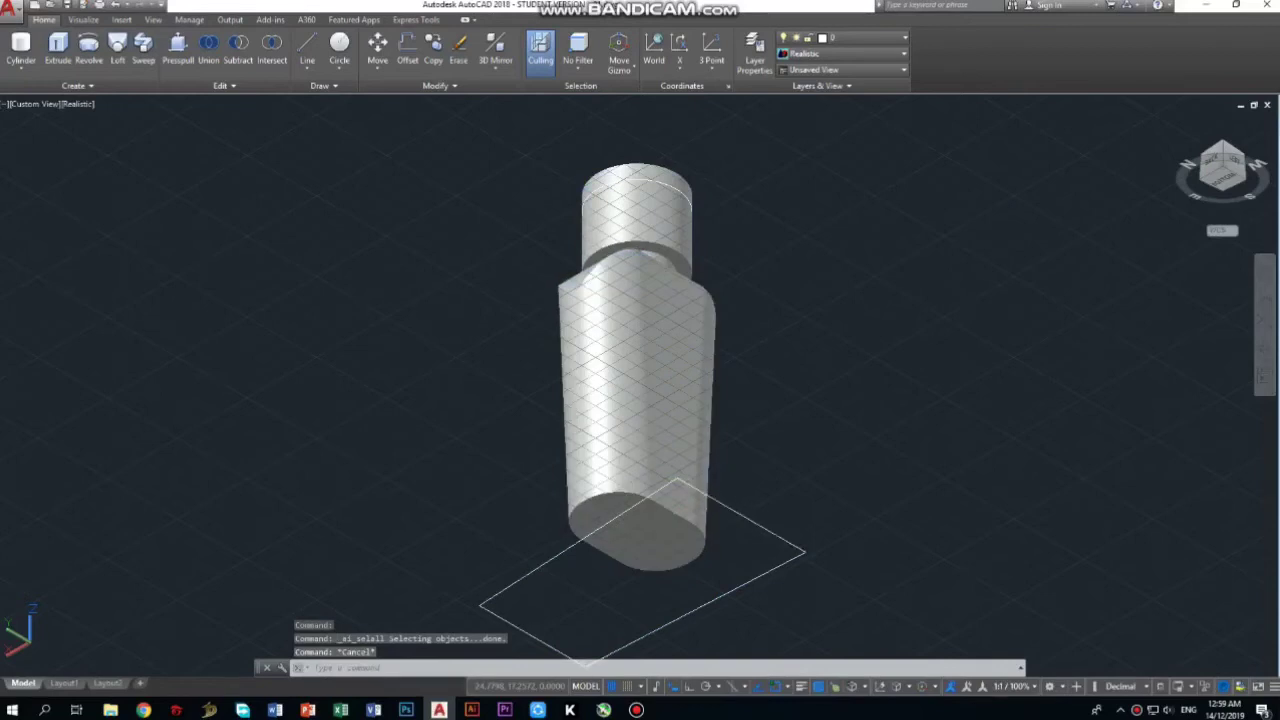
pyautogui.keyDown('ctrl'); pyautogui.click(755, 522); pyautogui.keyUp('ctrl')
pyautogui.keyDown('ctrl'); pyautogui.click(750, 578); pyautogui.keyUp('ctrl')
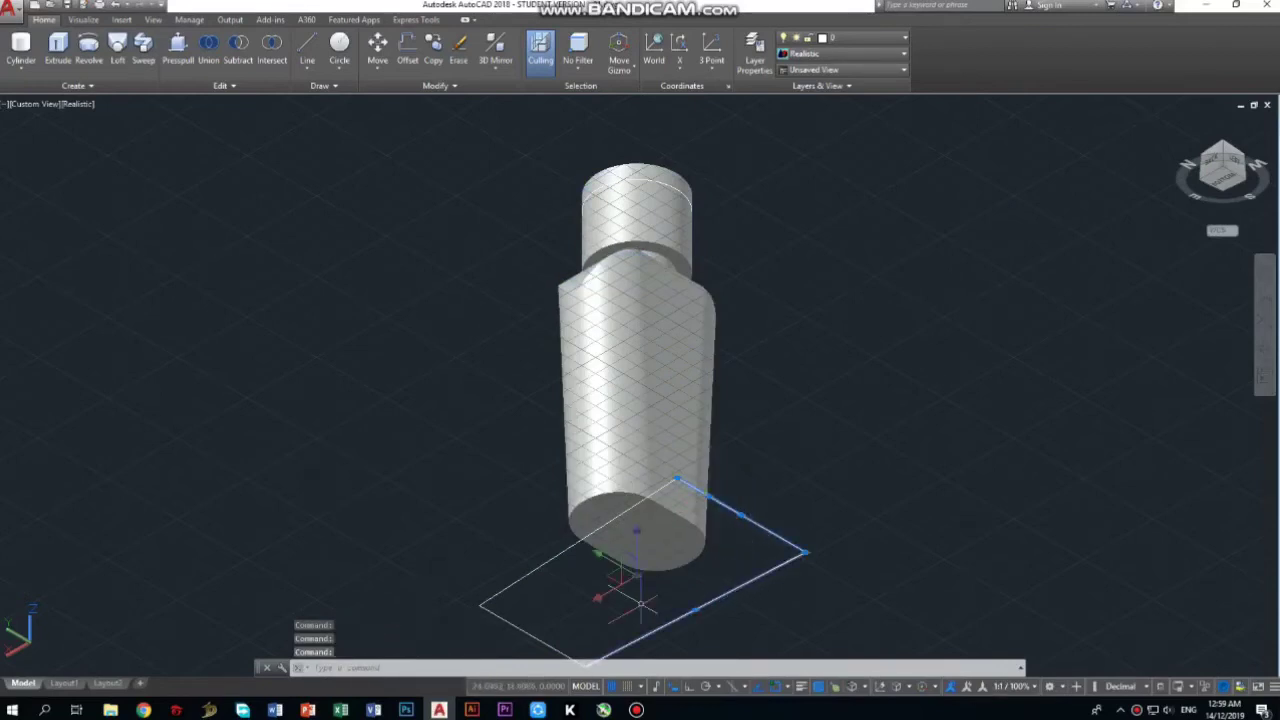
pyautogui.keyDown('ctrl'); pyautogui.click(530, 573); pyautogui.keyUp('ctrl')
pyautogui.keyDown('ctrl'); pyautogui.click(540, 640); pyautogui.keyUp('ctrl')
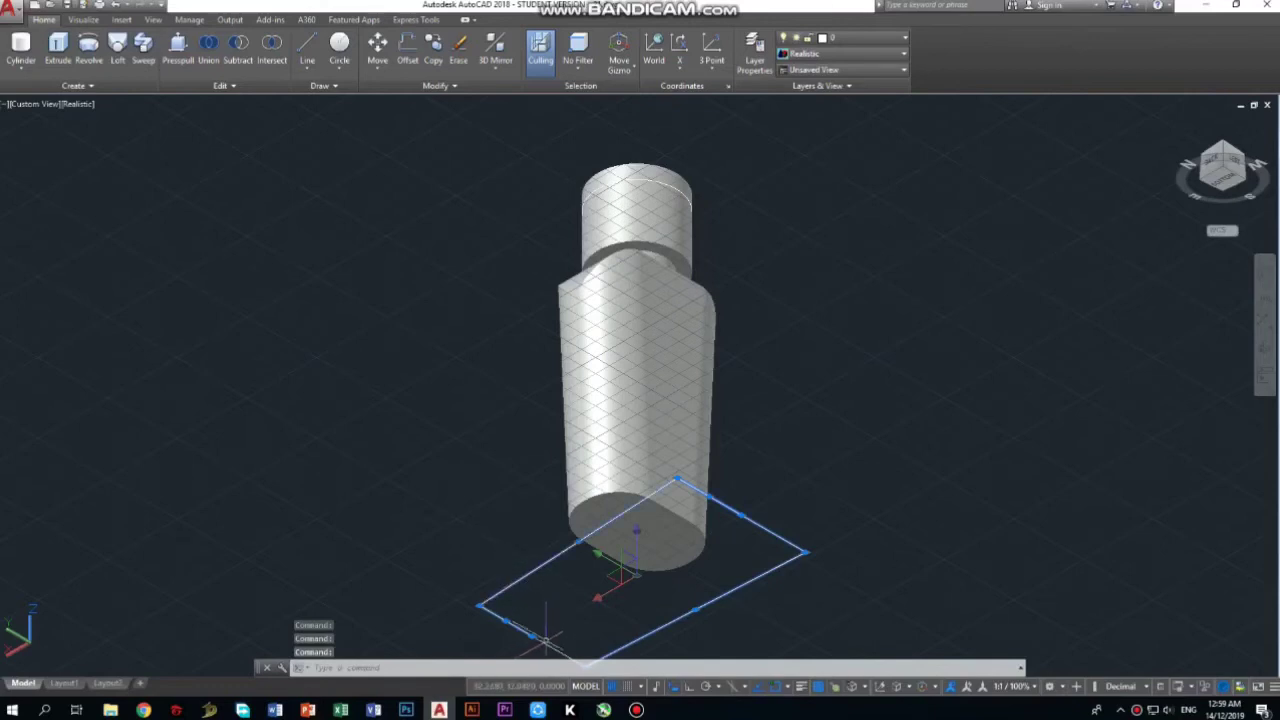
pyautogui.press('Delete')
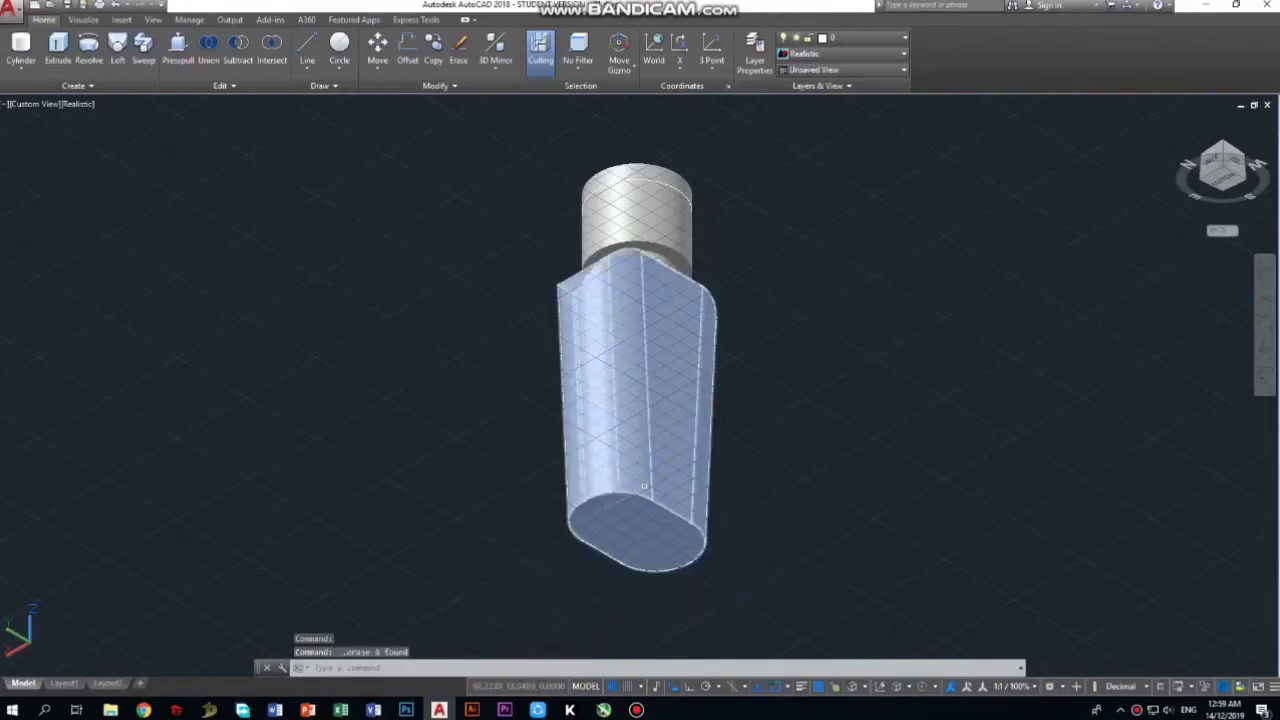
pyautogui.click(218, 86)
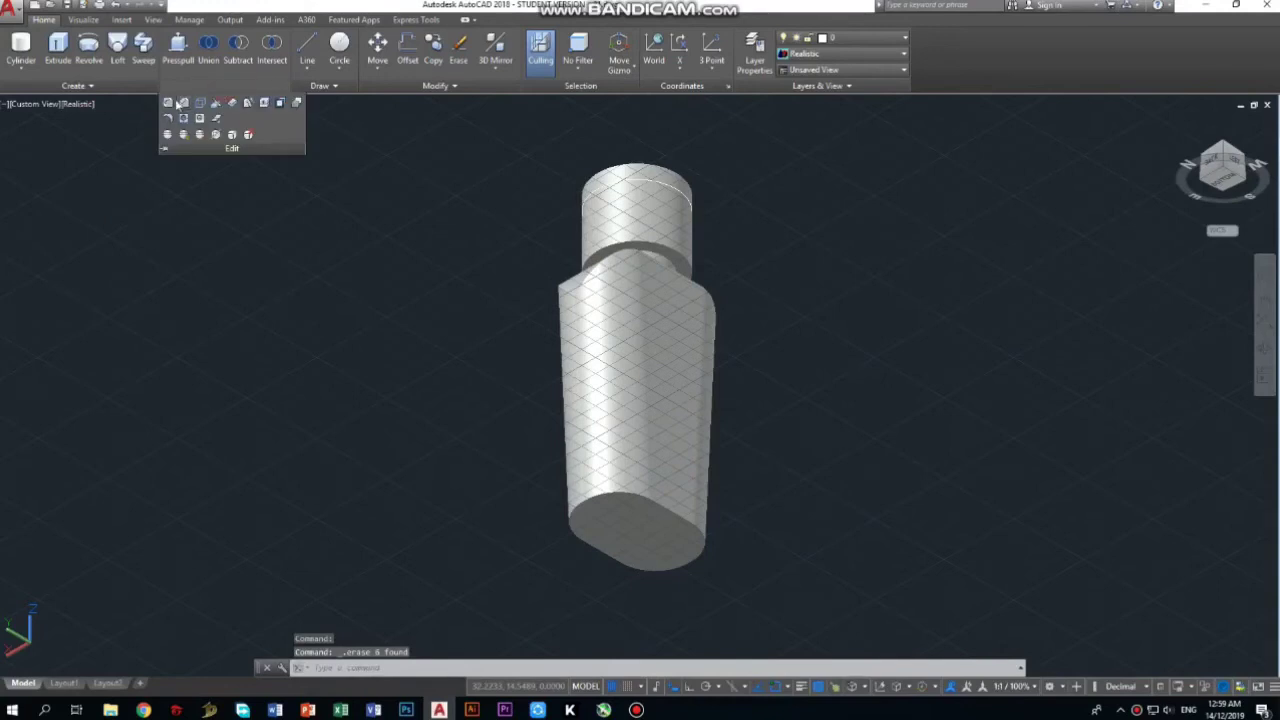
pyautogui.click(180, 103)
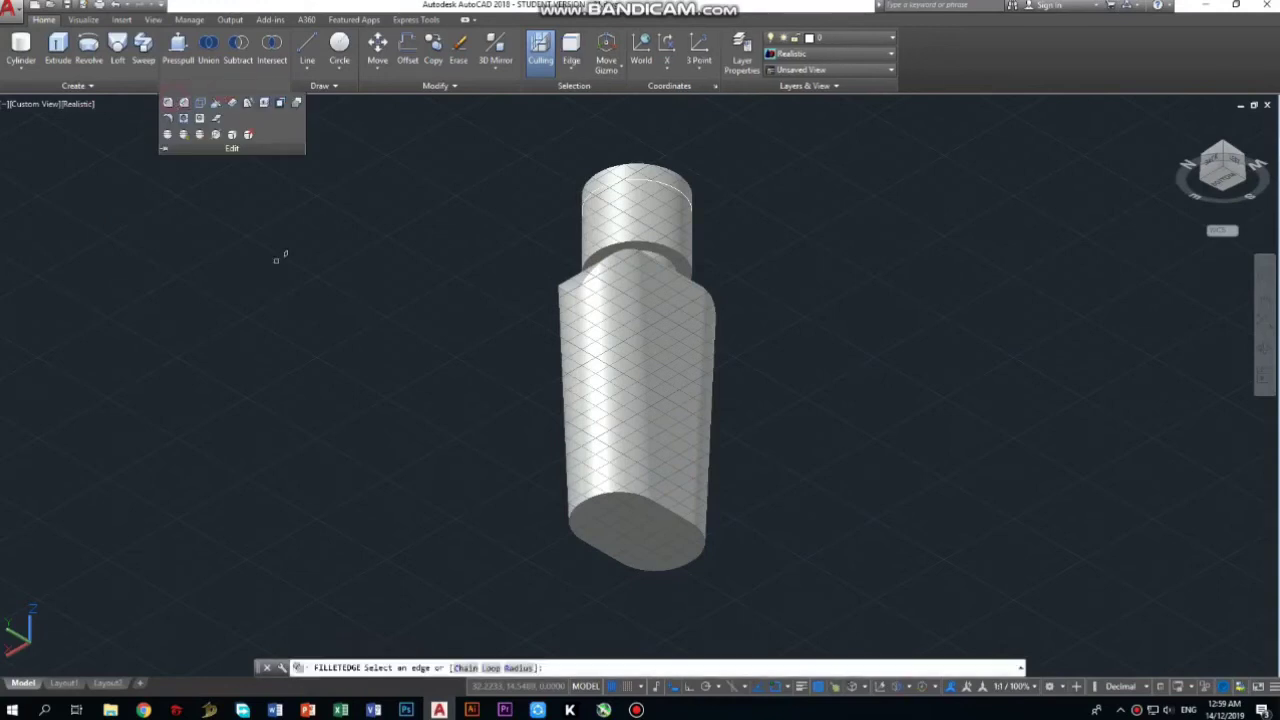
pyautogui.click(622, 494)
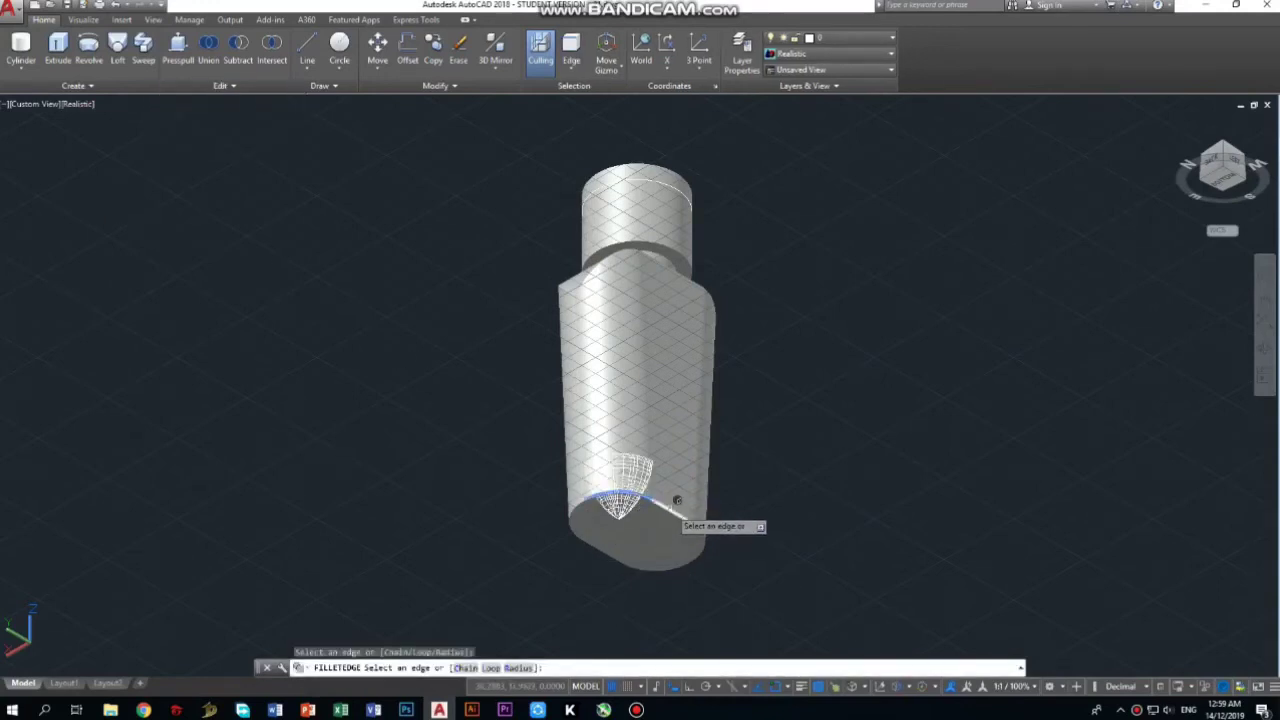
pyautogui.click(677, 500)
pyautogui.click(706, 532)
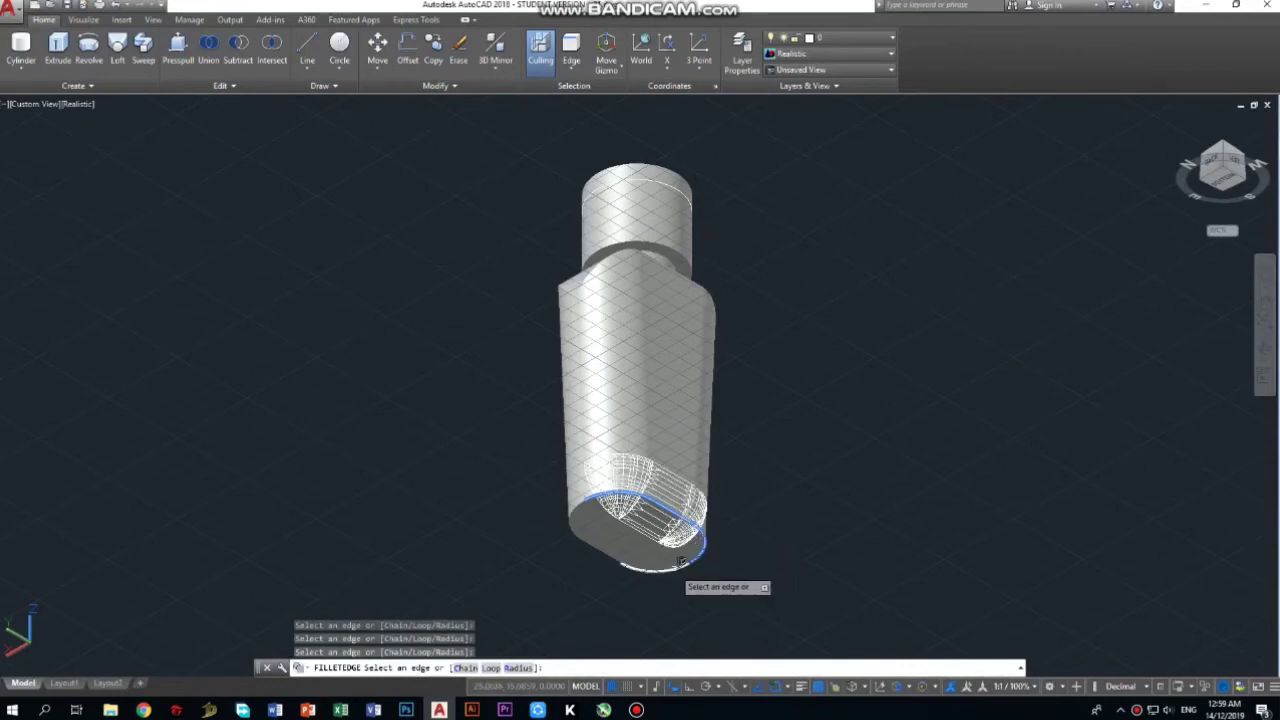
pyautogui.click(583, 525)
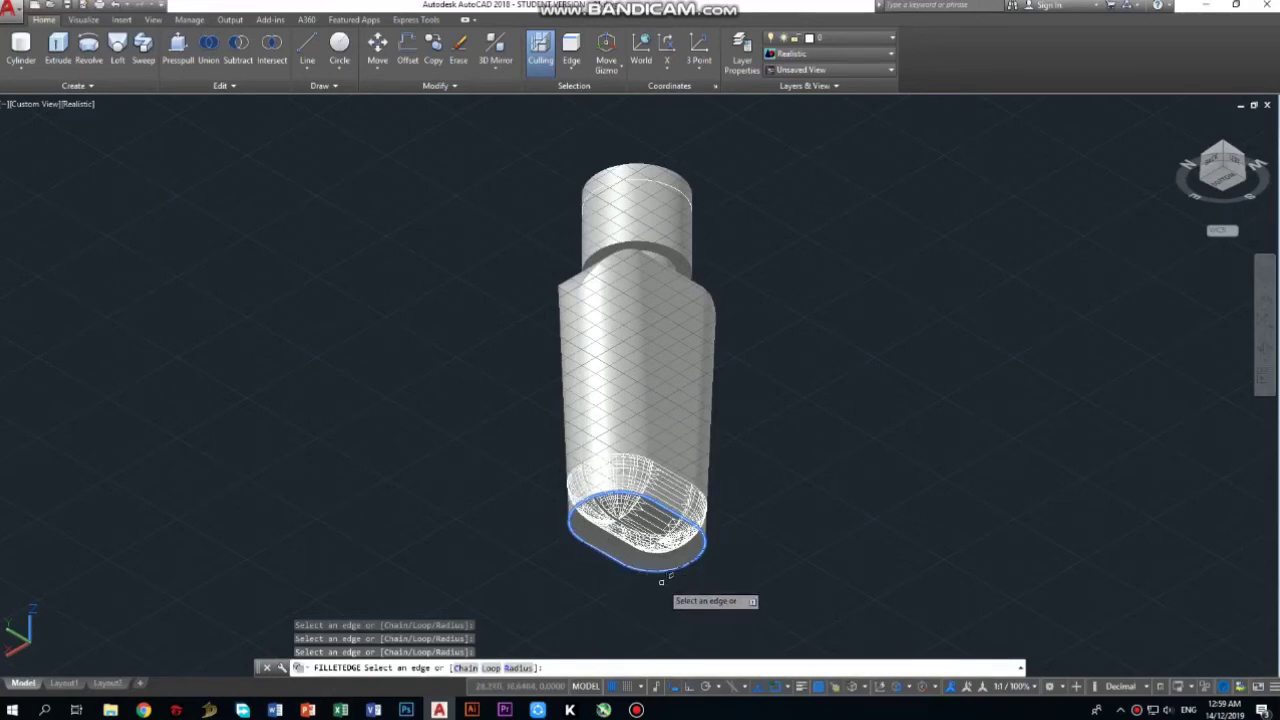
pyautogui.press('Return')
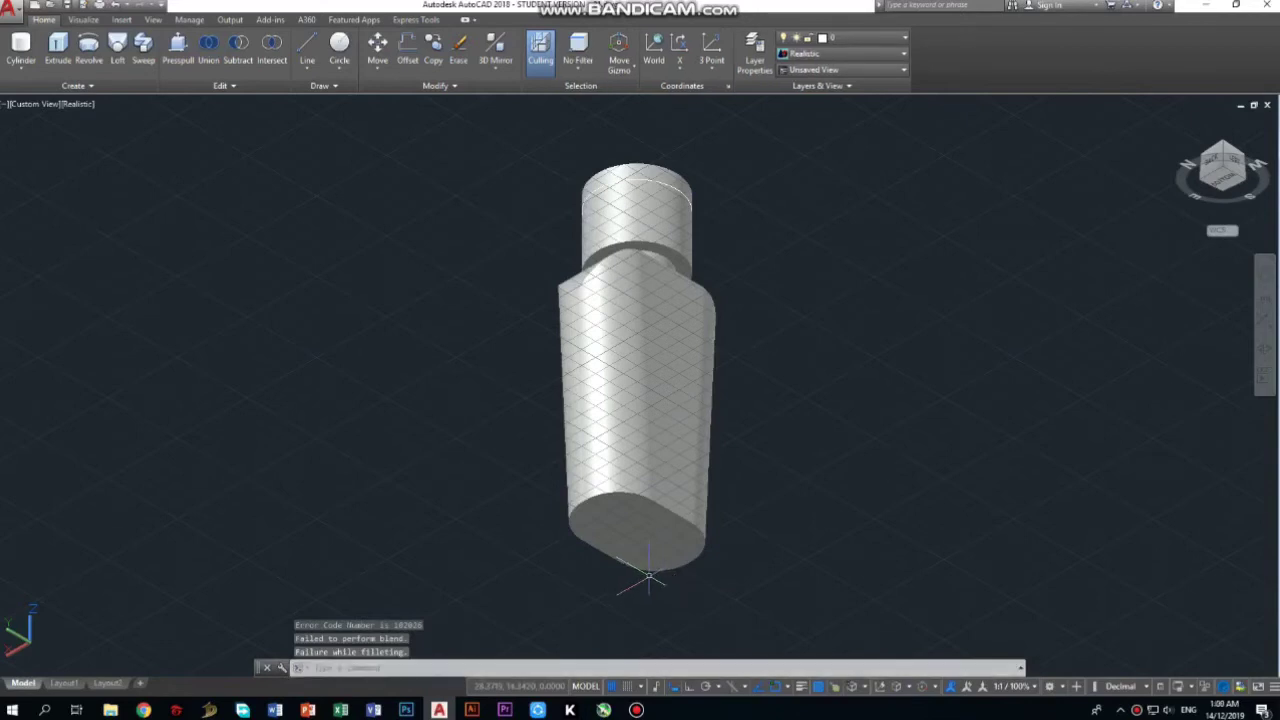
pyautogui.press('Return')
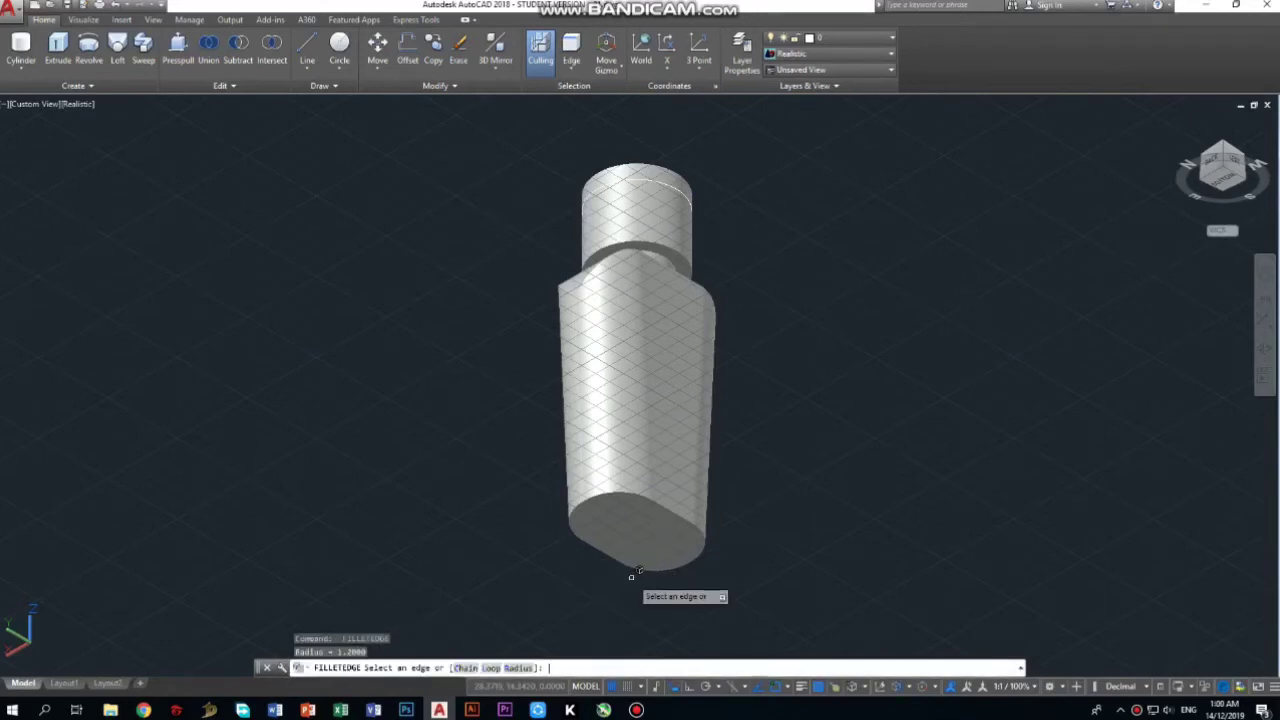
pyautogui.write('r')
pyautogui.press('Return')
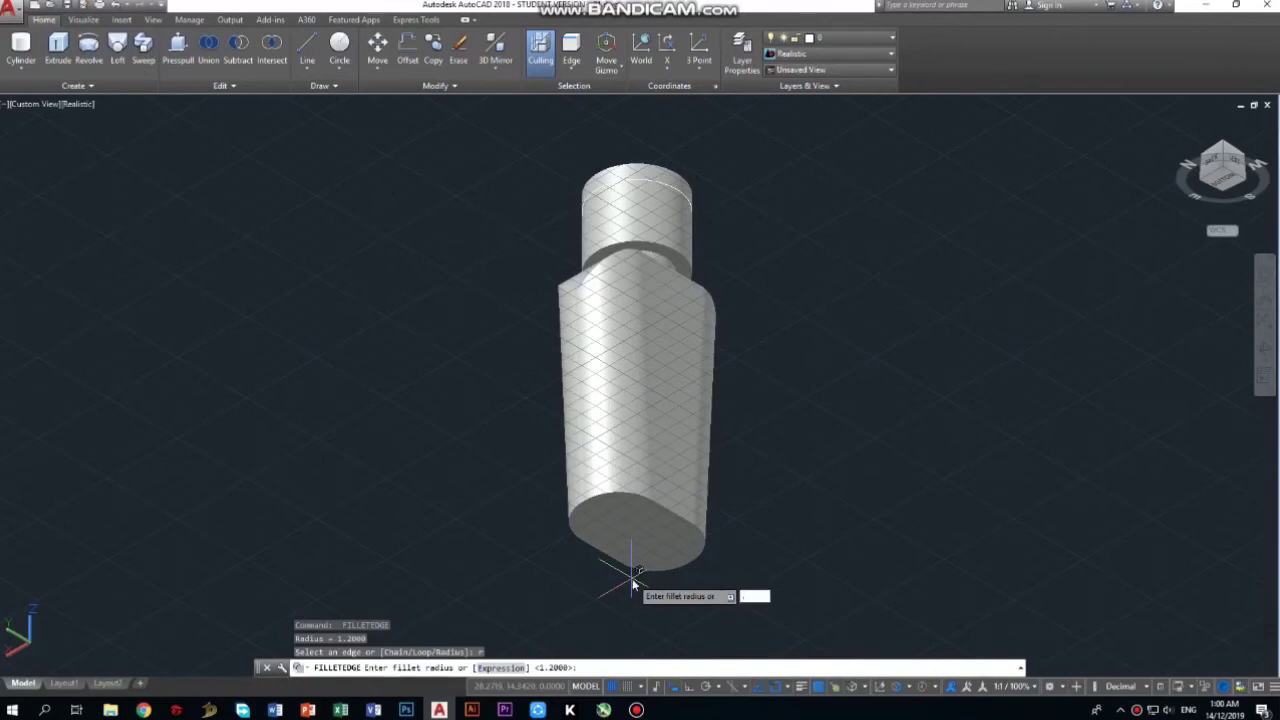
pyautogui.write('.4')
pyautogui.press('Return')
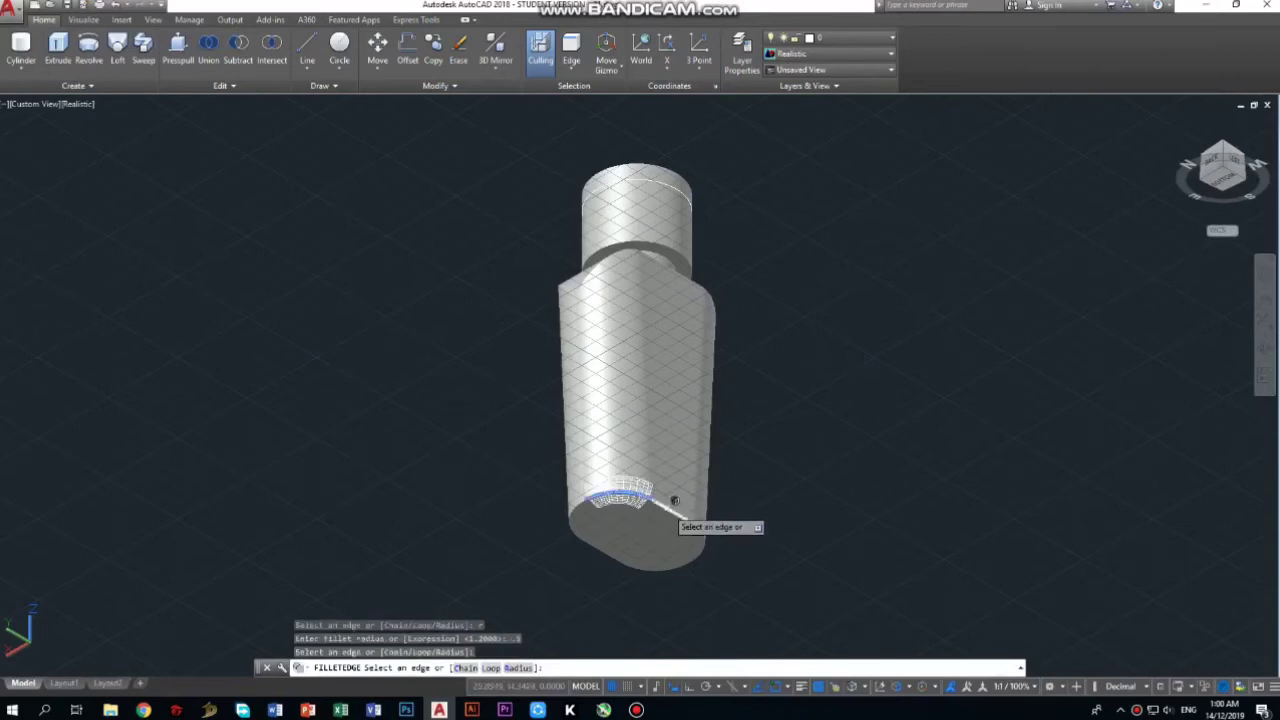
pyautogui.click(670, 497)
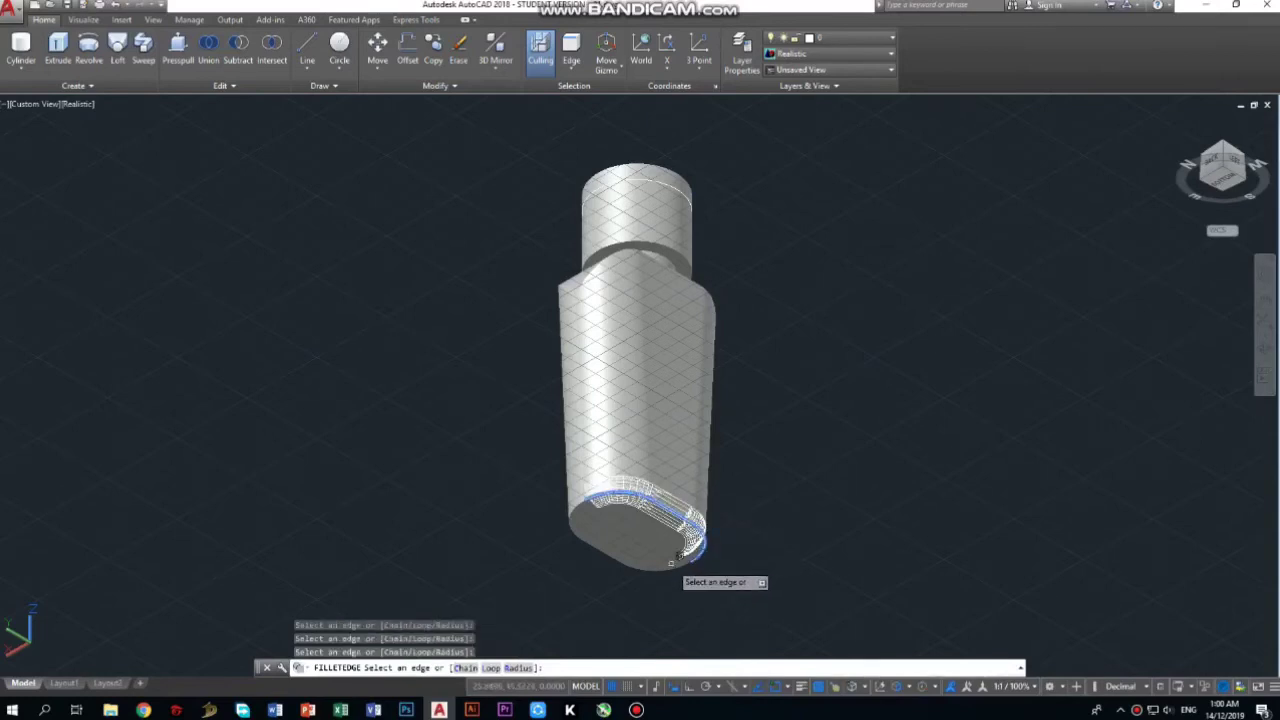
pyautogui.click(620, 552)
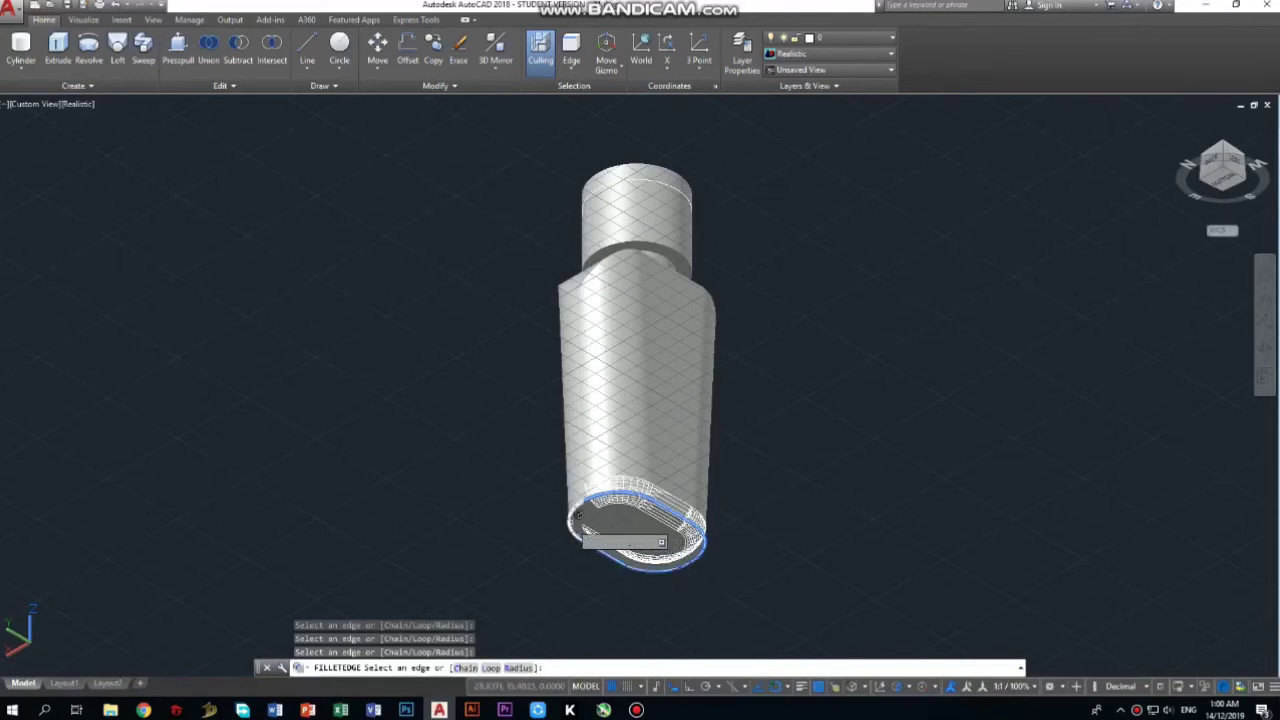
pyautogui.press('Return')
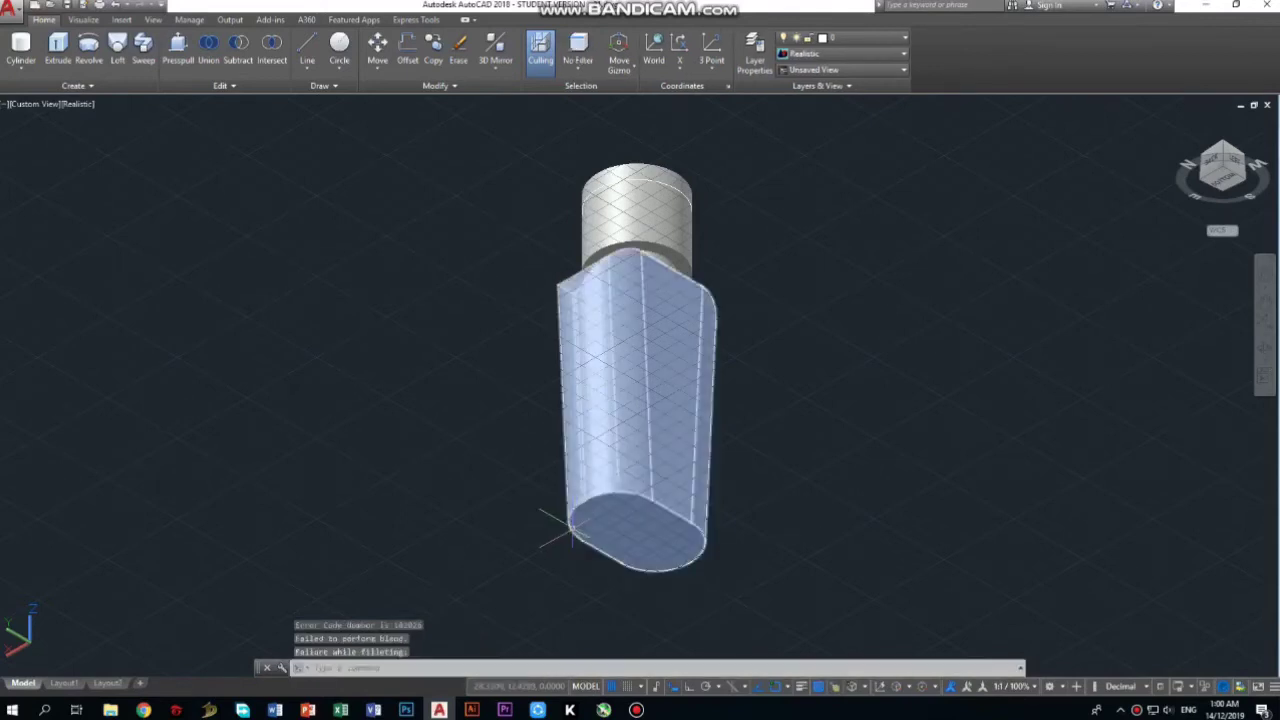
pyautogui.press('Escape')
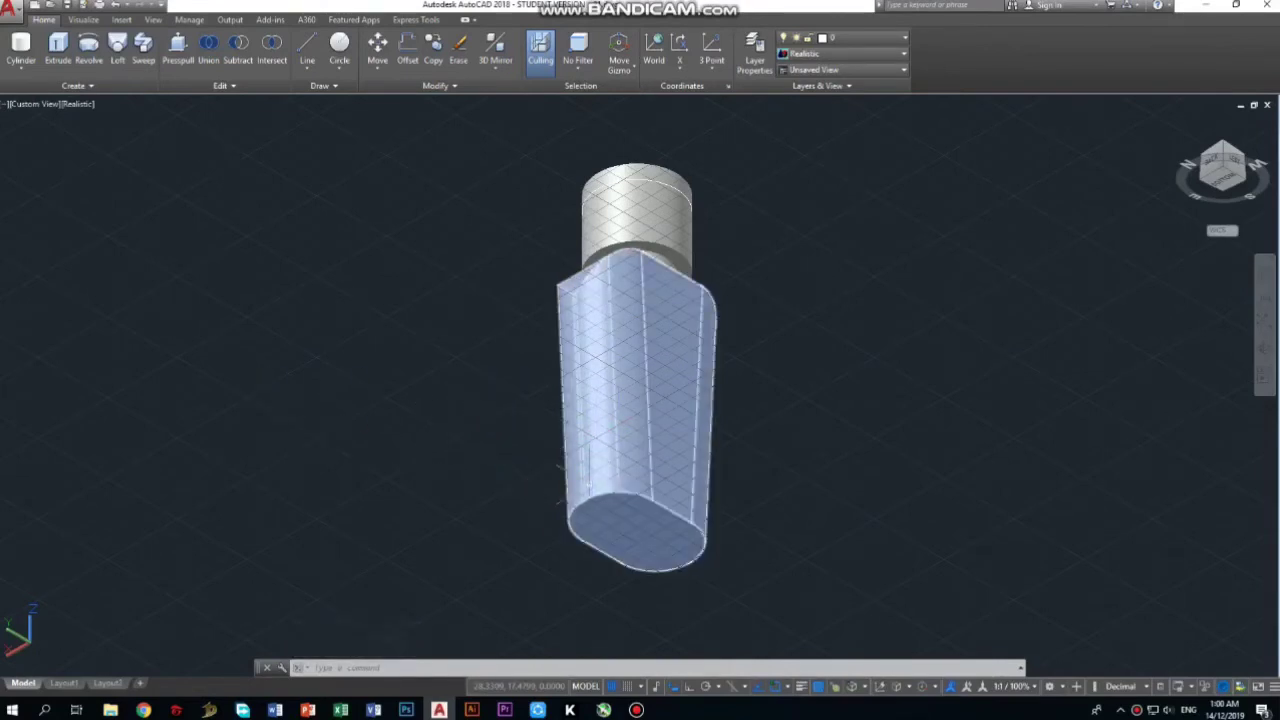
pyautogui.scroll(3, 586, 500)
pyautogui.scroll(3, 590, 502)
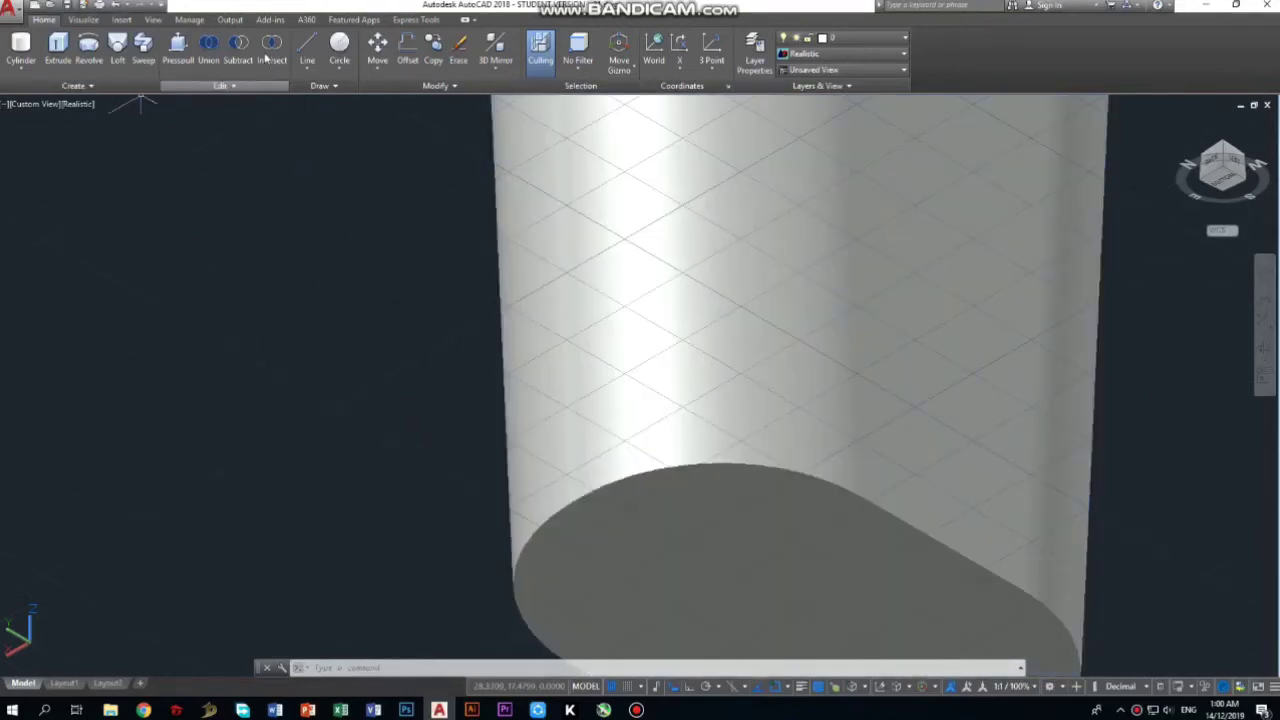
# Step: Start a Fillet Edge and pick the eight bottom edges of the bottle body
pyautogui.click(243, 85)
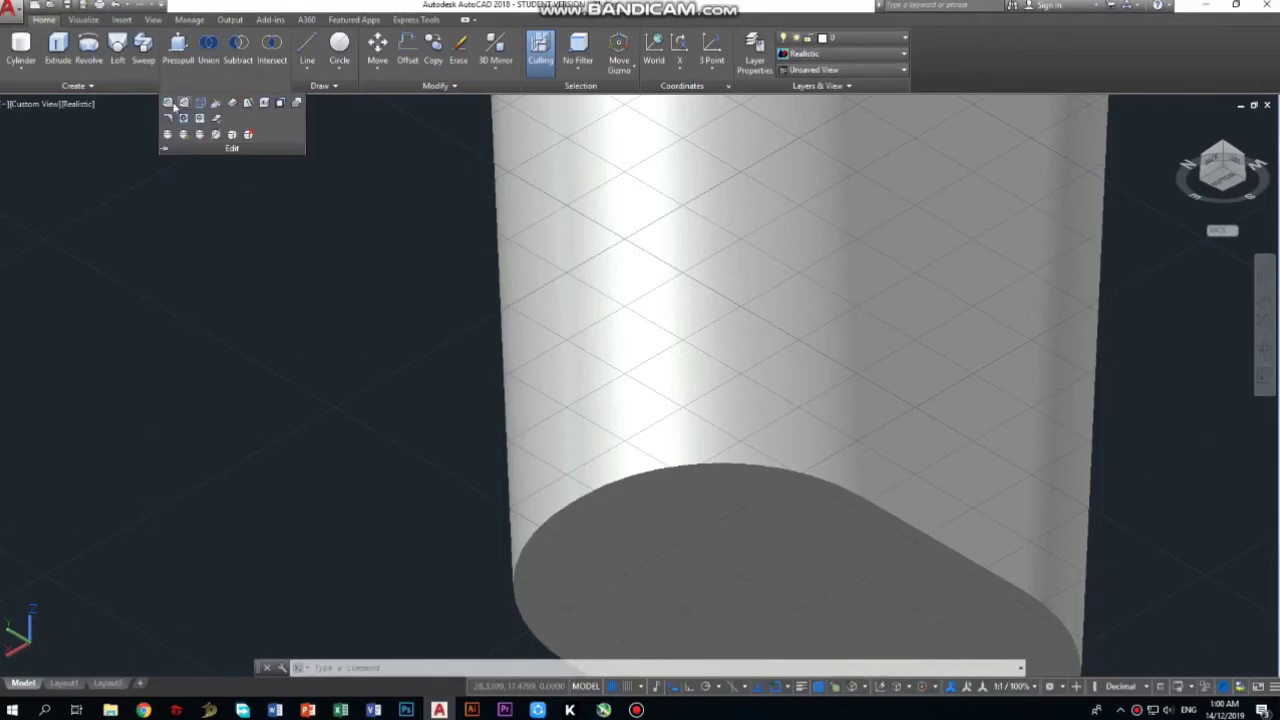
pyautogui.click(170, 103)
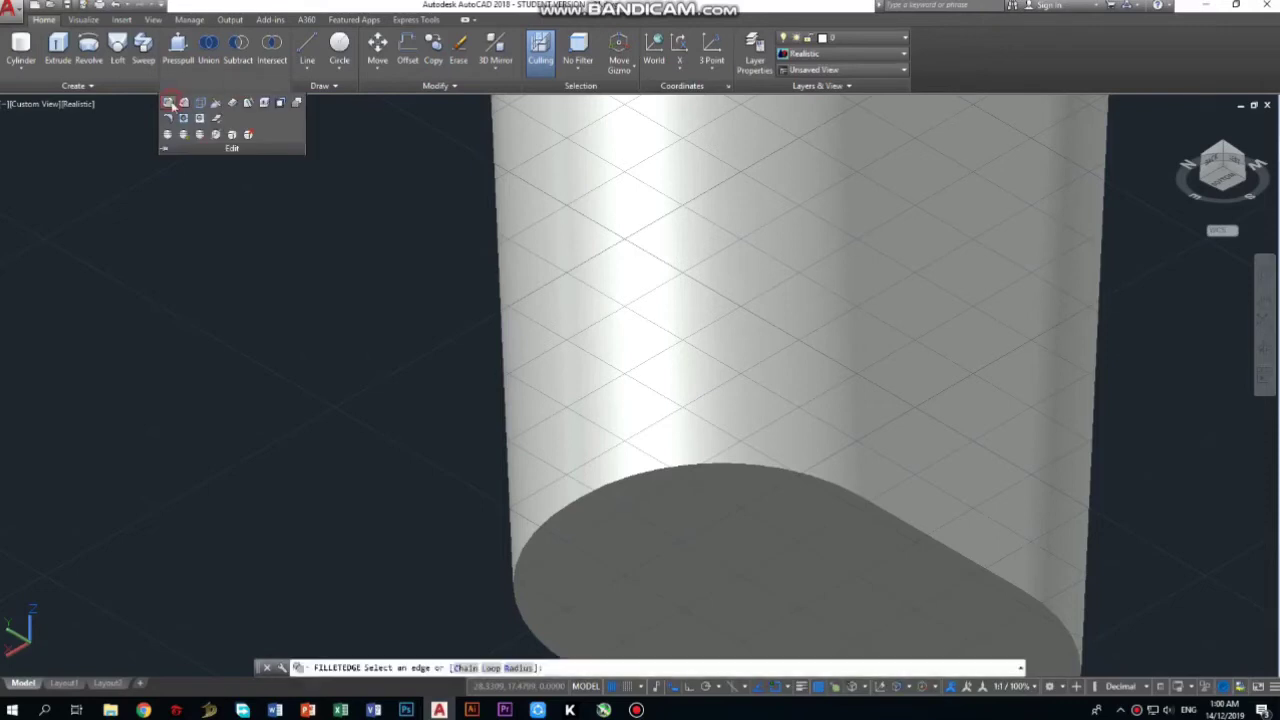
pyautogui.click(581, 492)
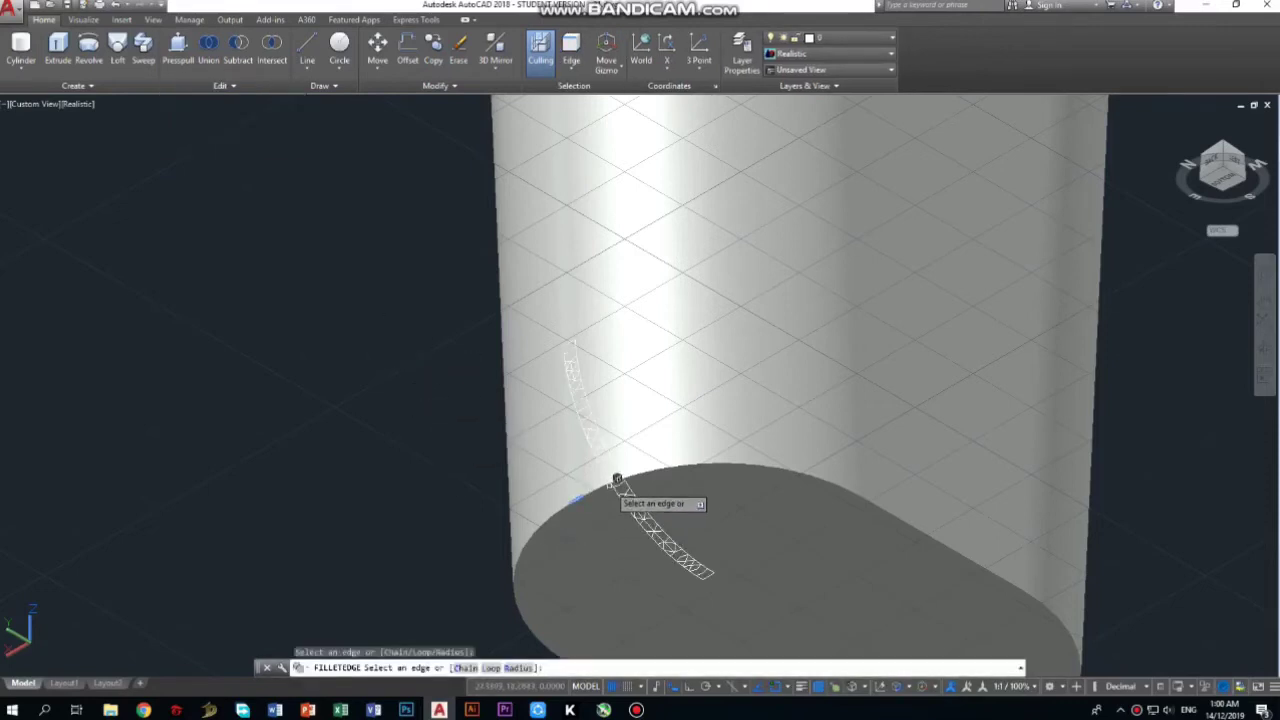
pyautogui.click(616, 477)
pyautogui.click(545, 521)
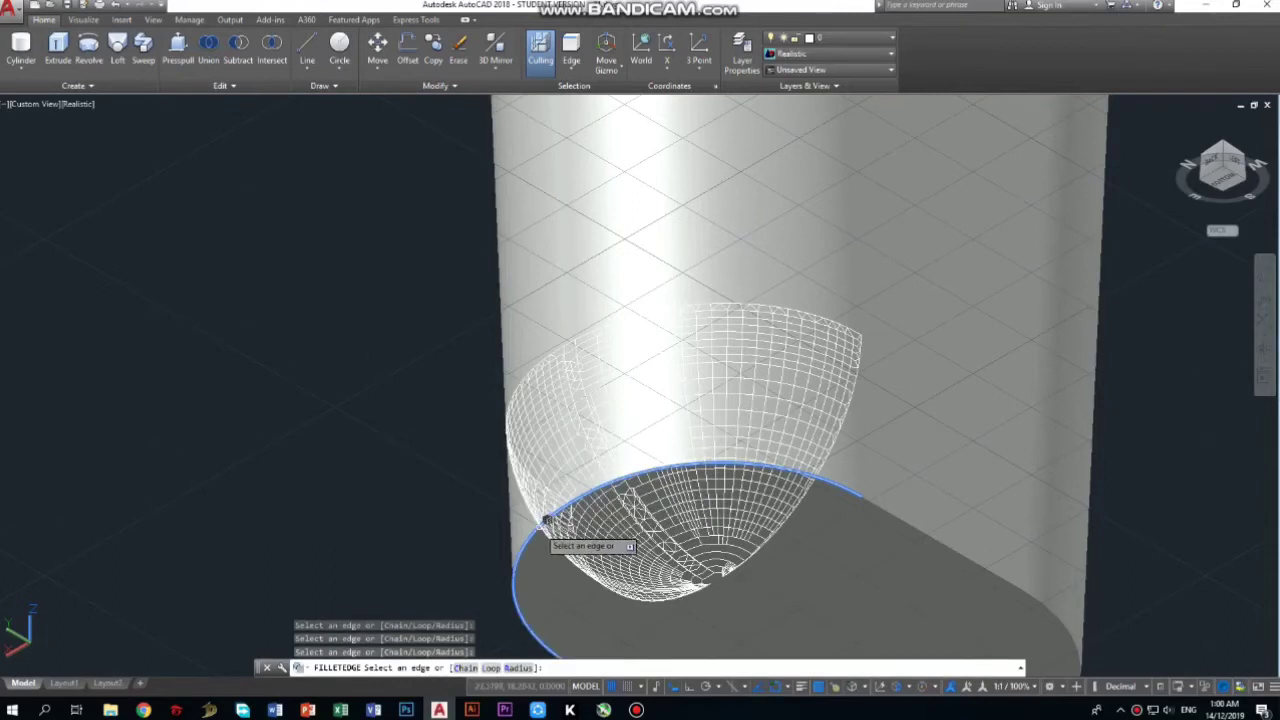
pyautogui.click(900, 517)
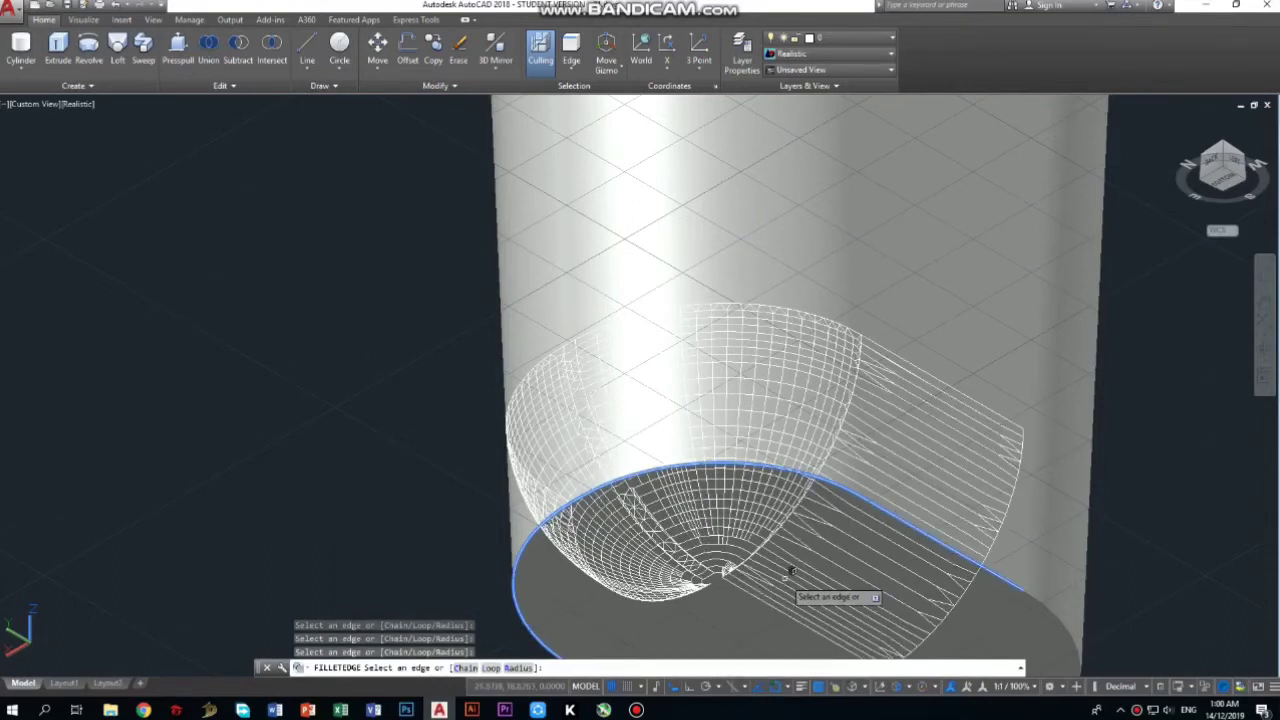
pyautogui.scroll(-6, 790, 572)
pyautogui.scroll(5, 612, 606)
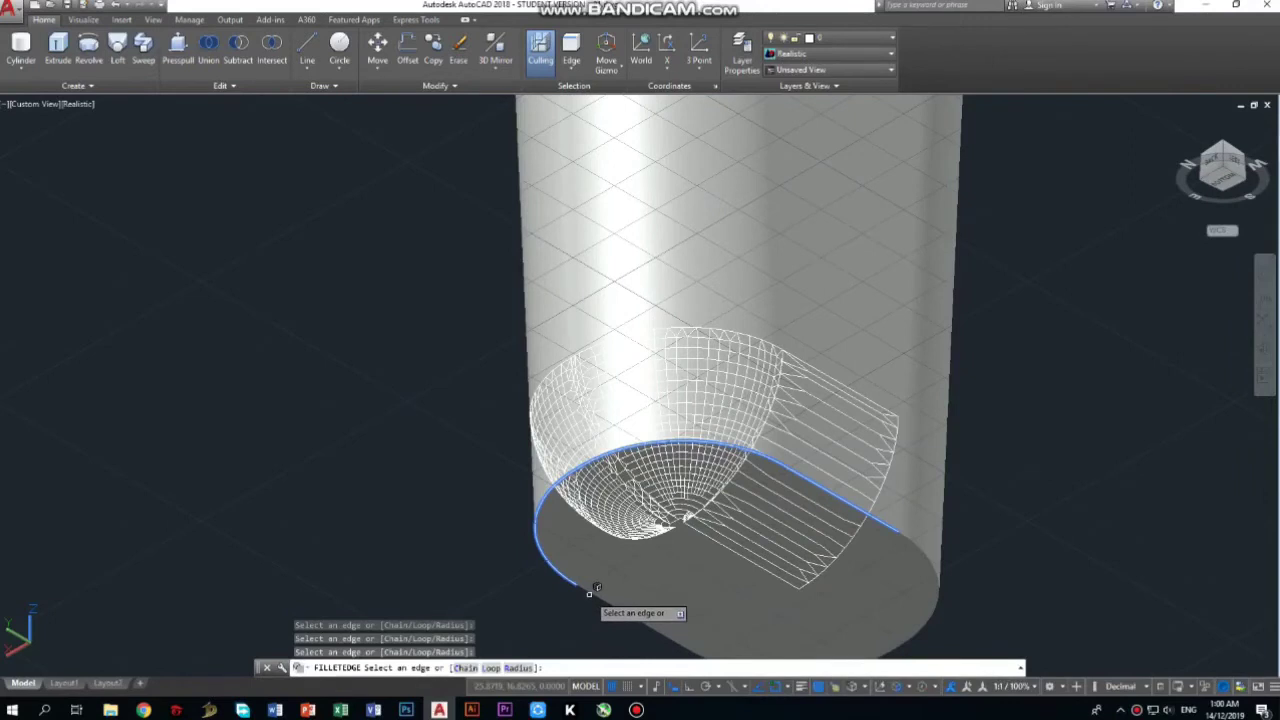
pyautogui.click(590, 592)
pyautogui.click(930, 548)
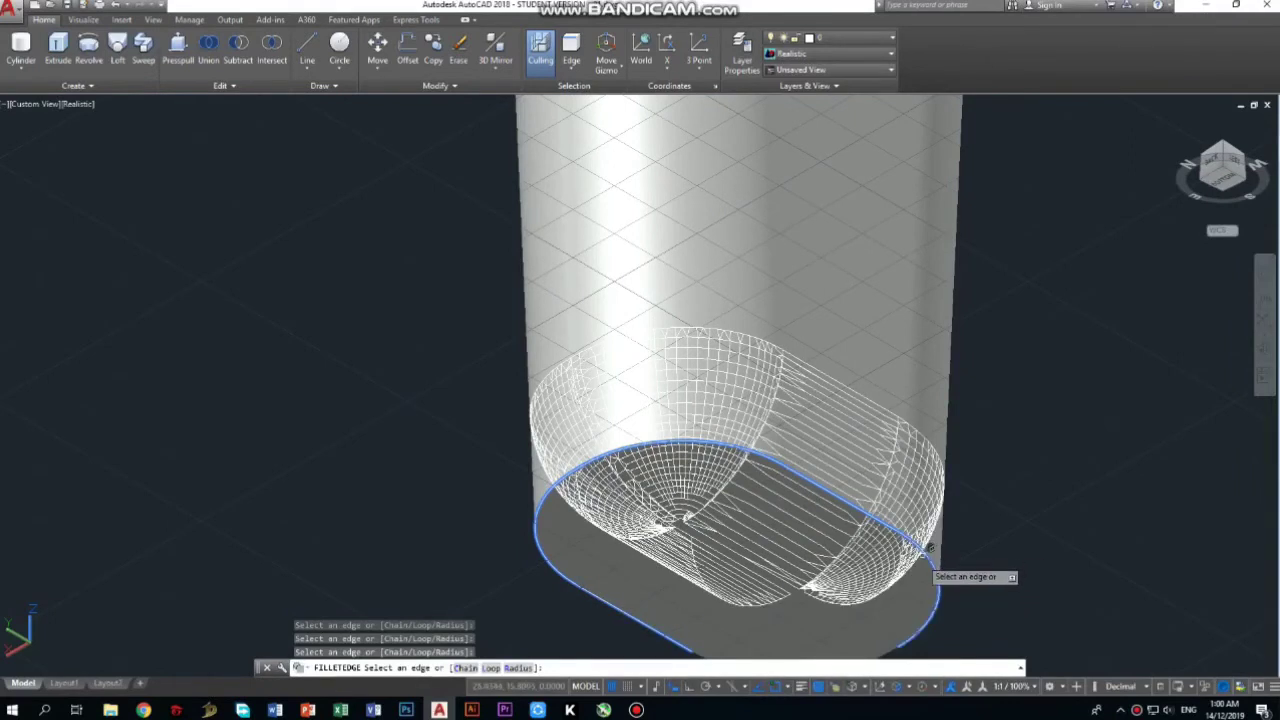
pyautogui.scroll(-5, 930, 548)
pyautogui.scroll(6, 905, 600)
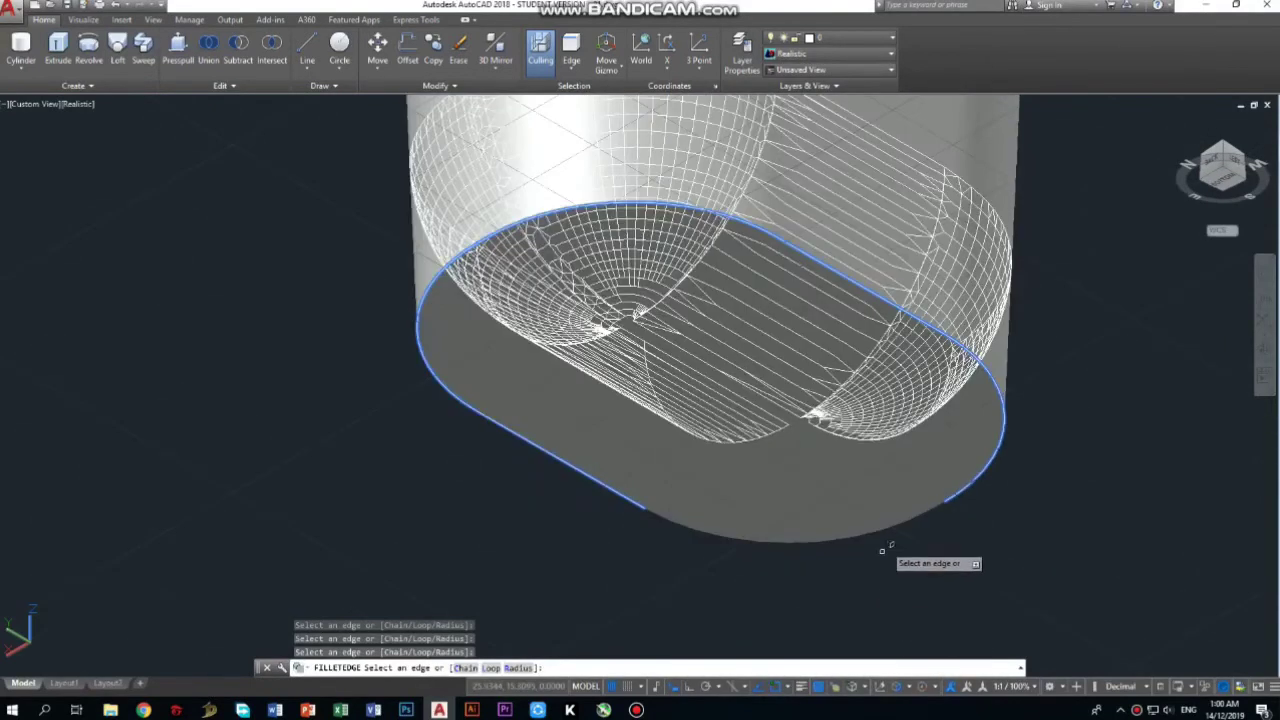
pyautogui.click(922, 510)
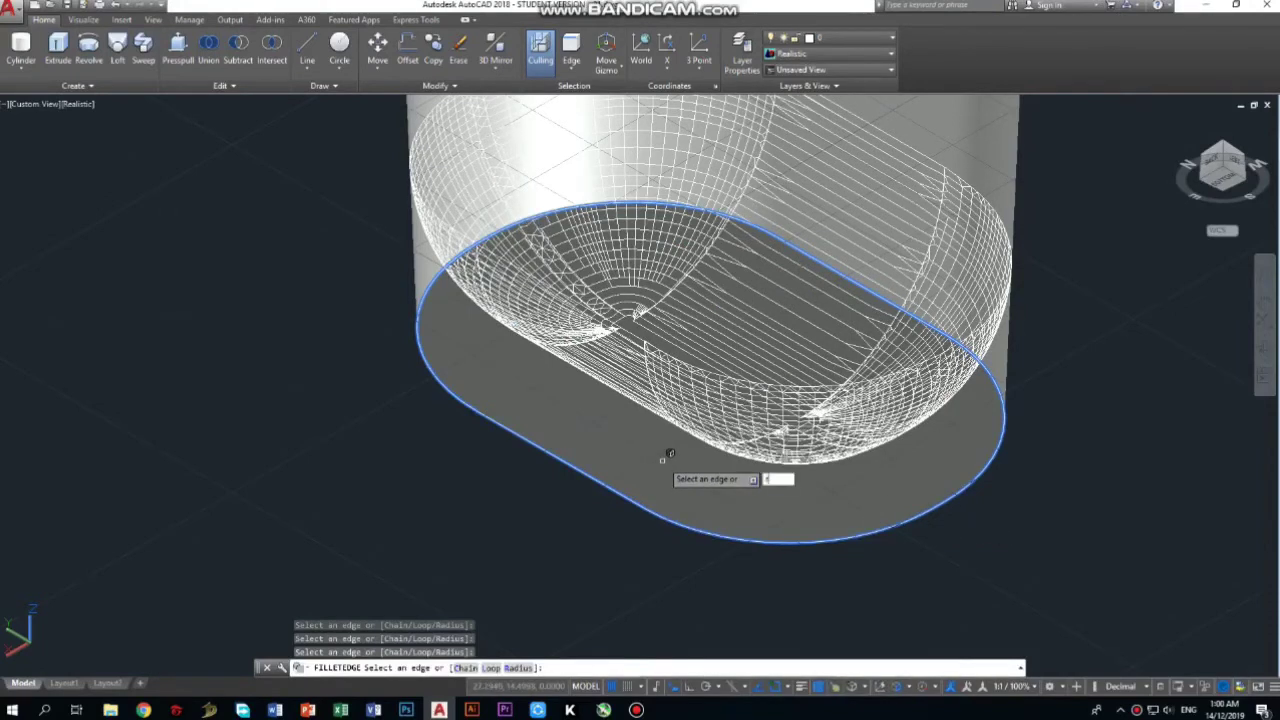
# Step: Set the bottom-edge fillet radius to 0.5, leaving it awaiting acceptance
pyautogui.press('Return')
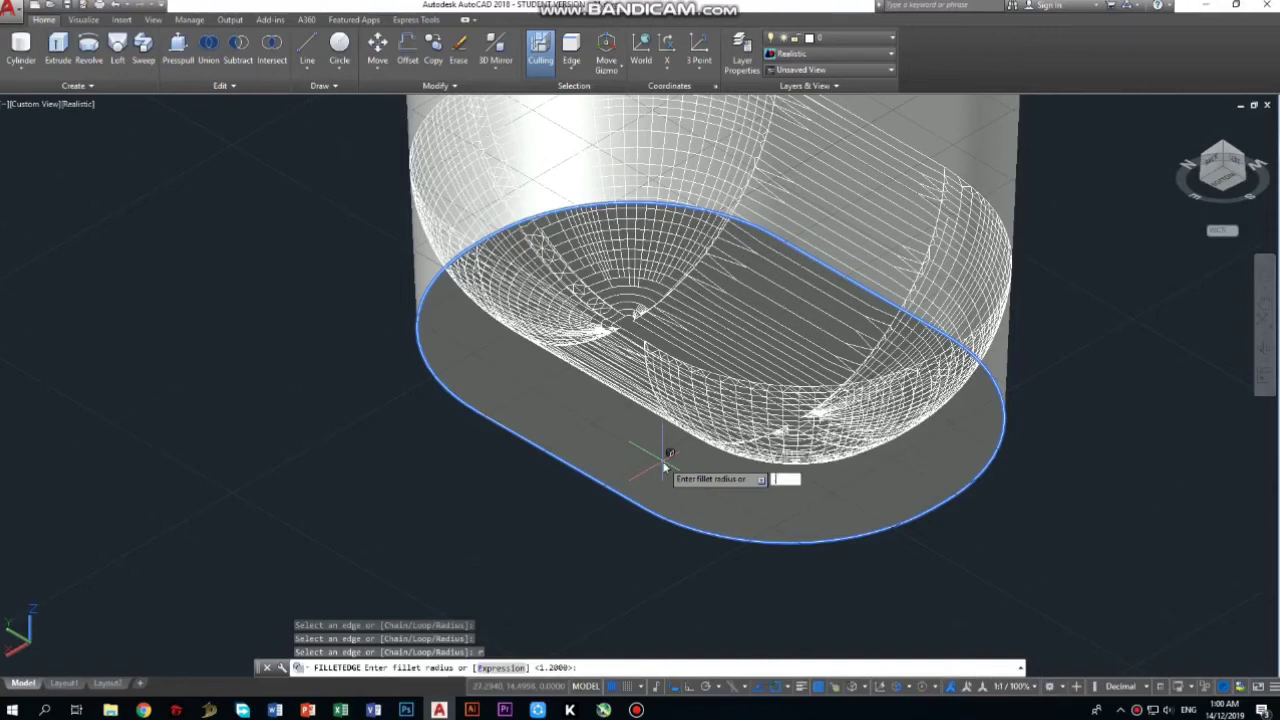
pyautogui.press('Return')
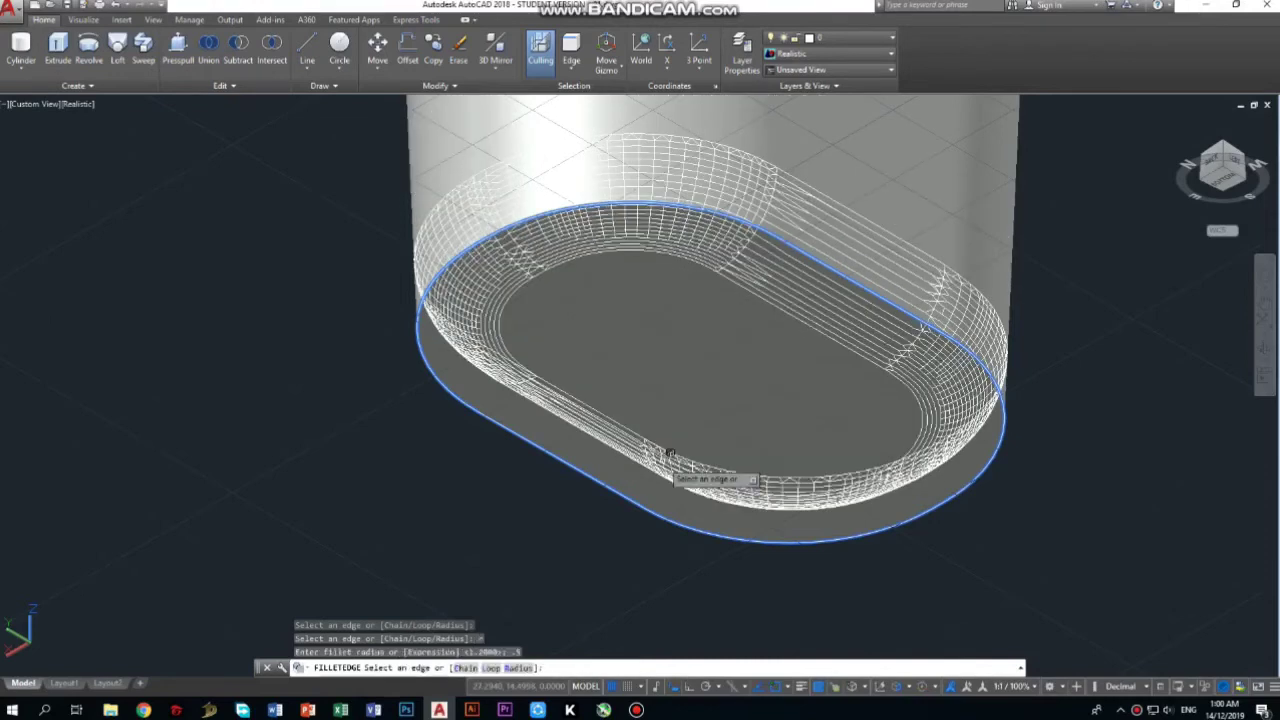
pyautogui.press('Return')
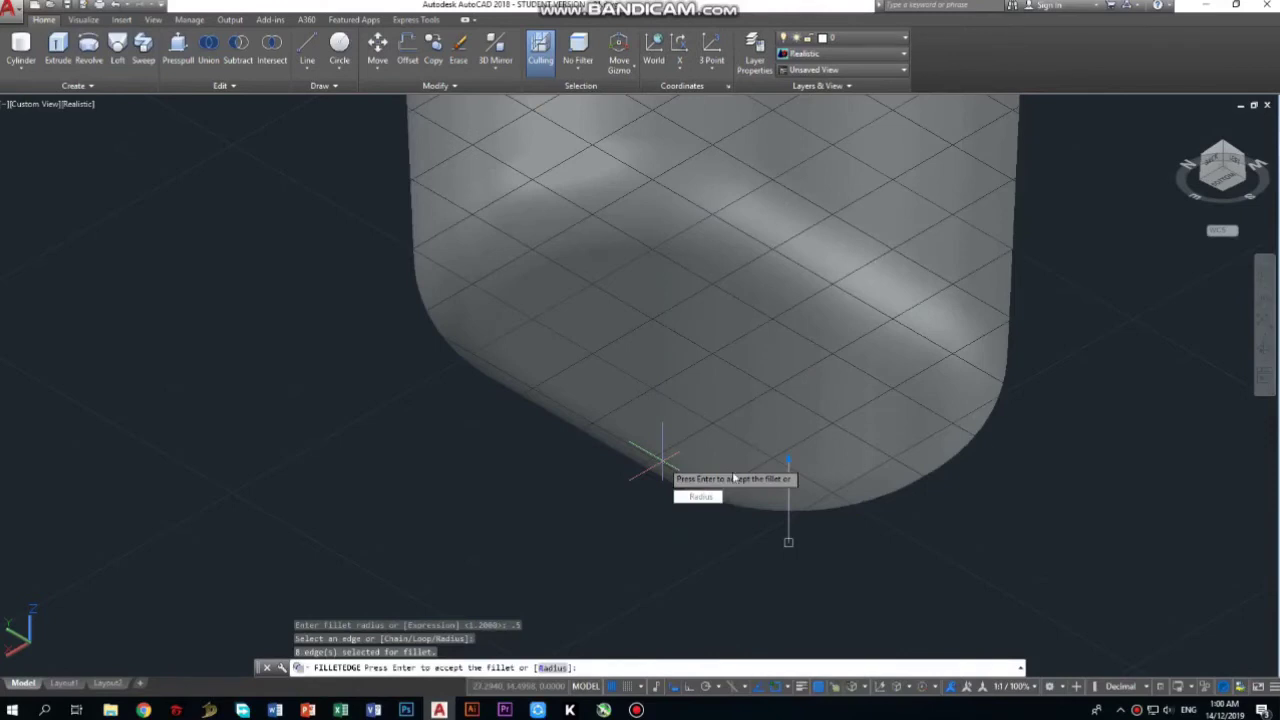
pyautogui.click(790, 461)
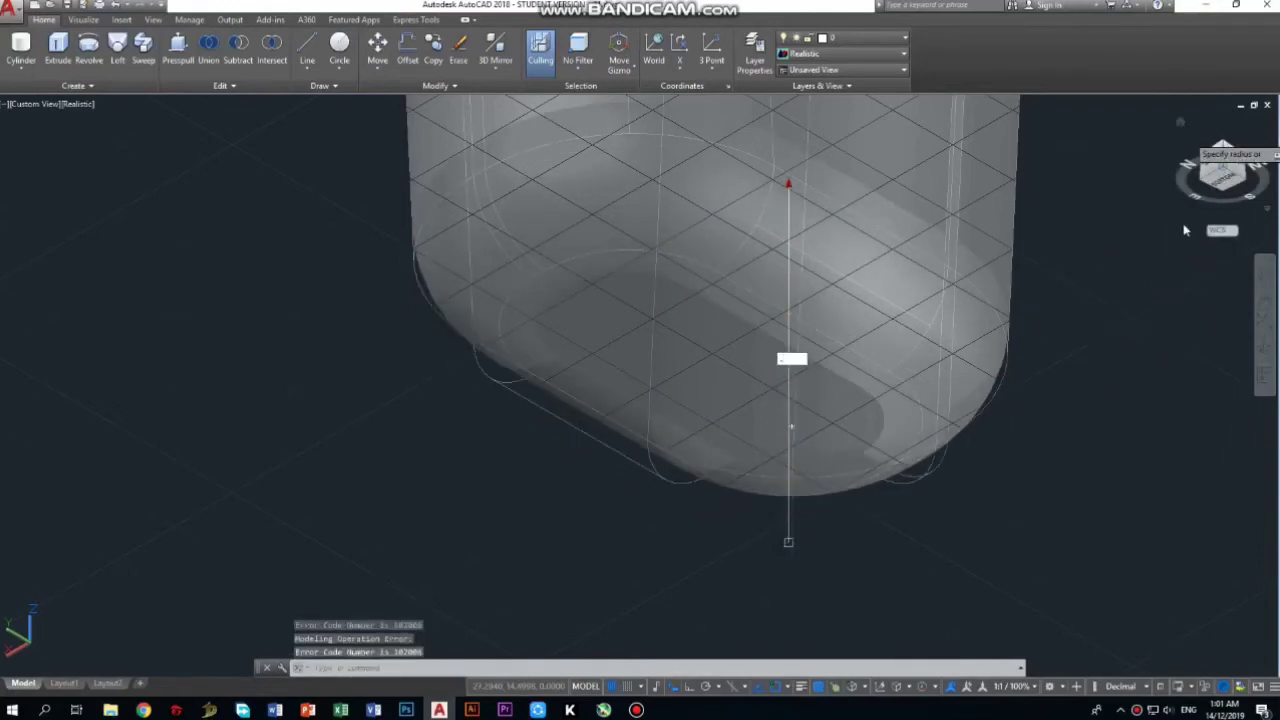
pyautogui.press('Escape')
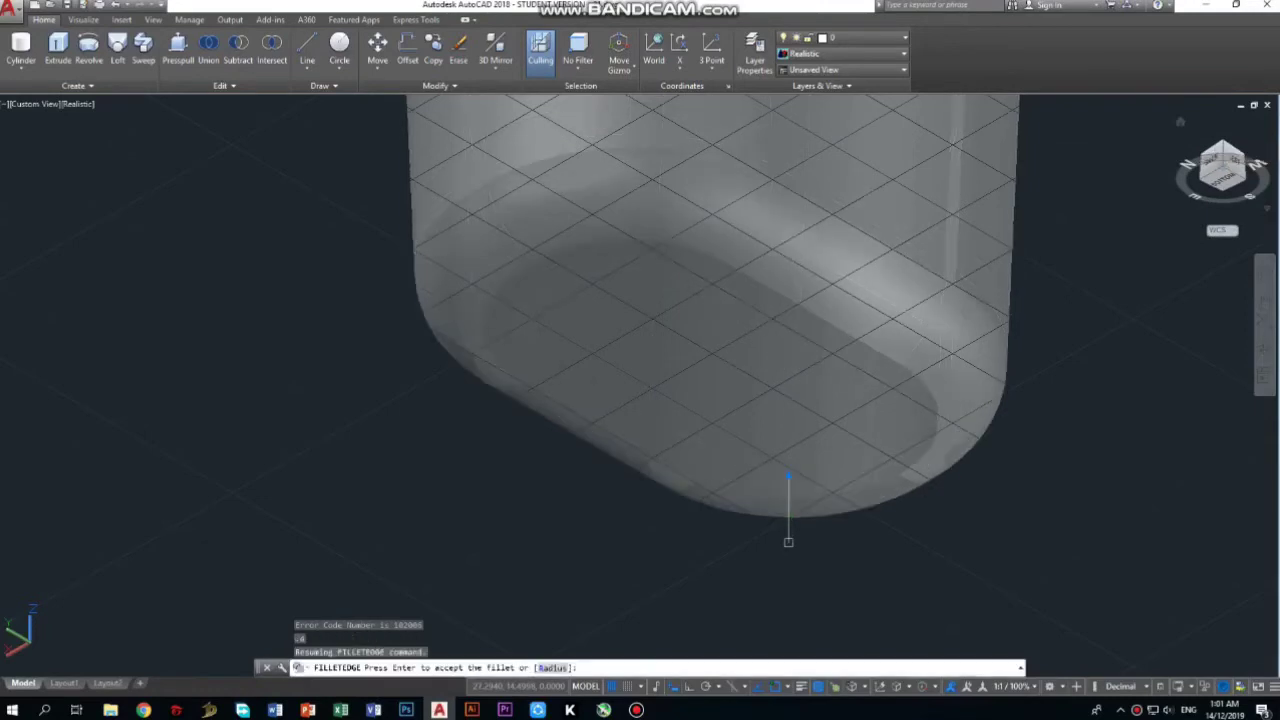
# Step: Orbit around the bottle and end the pending bottom-edge fillet
pyautogui.keyDown('shift'); pyautogui.moveTo(788, 541); pyautogui.dragTo(1151, 247, button='middle'); pyautogui.keyUp('shift')
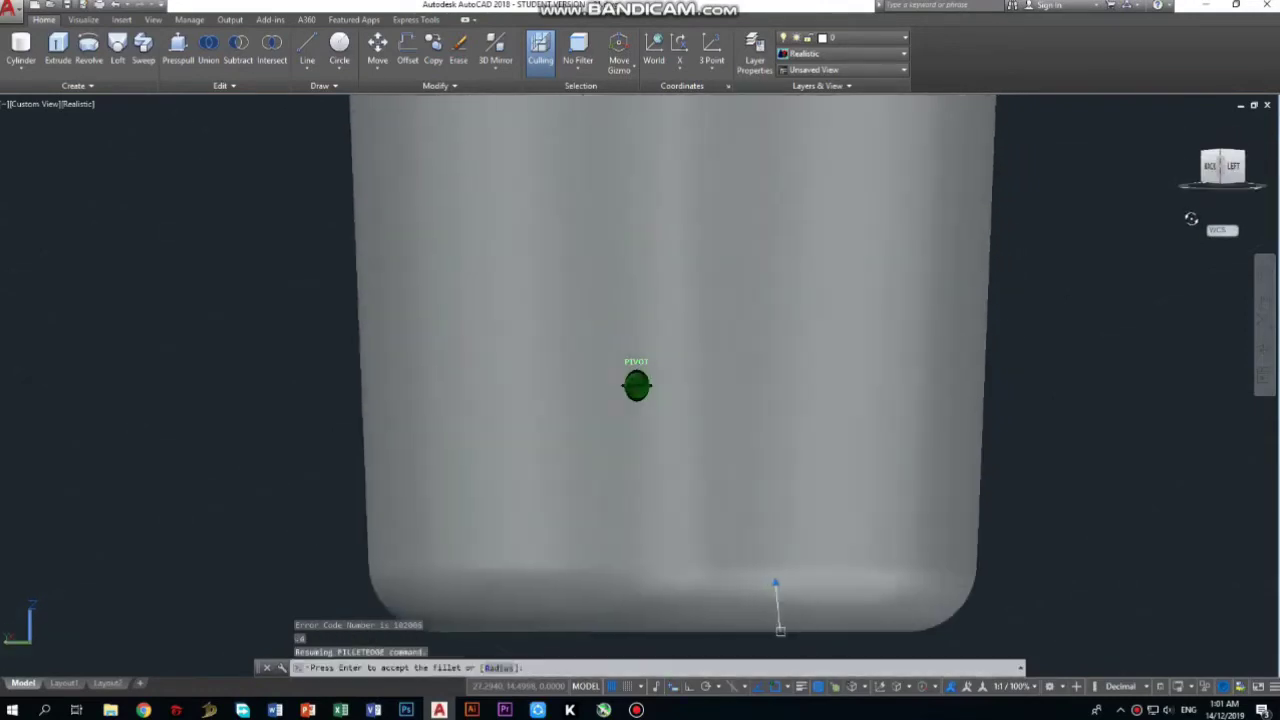
pyautogui.scroll(-2, 1100, 350)
pyautogui.scroll(-3, 1030, 450)
pyautogui.scroll(-3, 1006, 515)
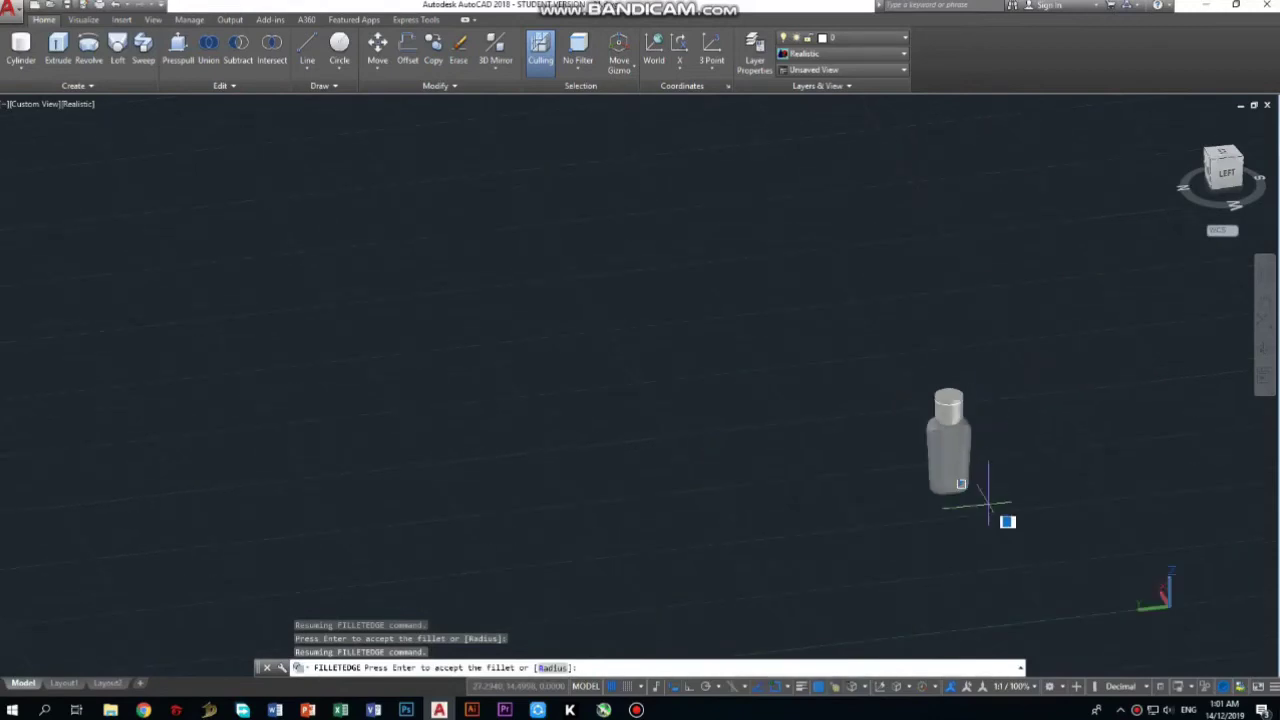
pyautogui.scroll(5, 967, 475)
pyautogui.press('Return')
pyautogui.scroll(-4, 914, 357)
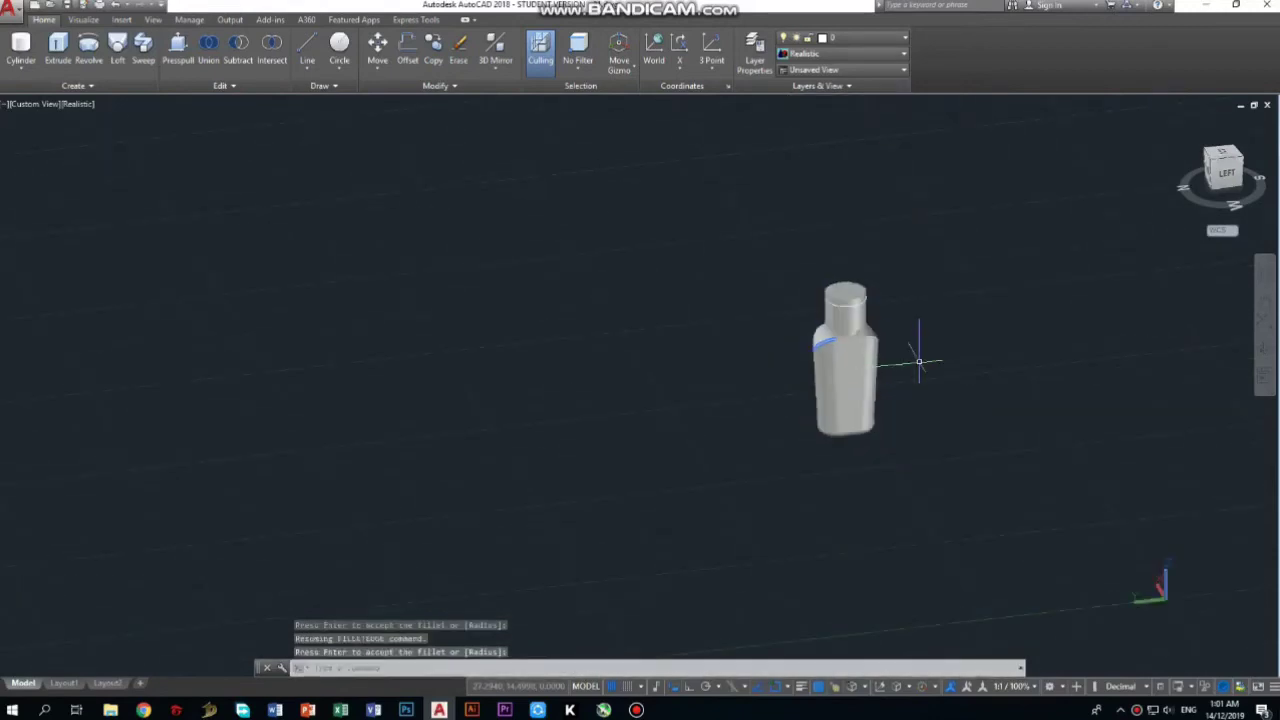
pyautogui.scroll(3, 891, 357)
pyautogui.scroll(2, 912, 331)
# Step: Clear the selection, view the bottle from the Top, and open the Line dropdown
pyautogui.hotkey('ctrl', 'a')
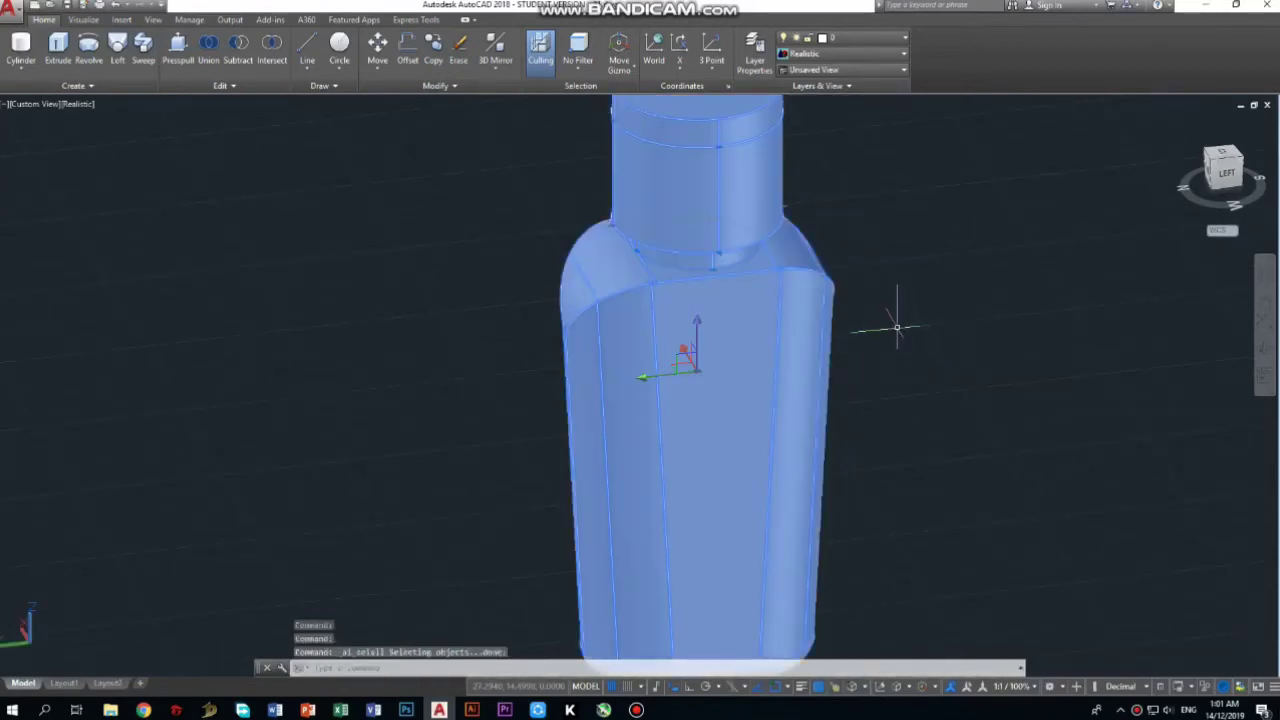
pyautogui.press('Escape')
pyautogui.scroll(-4, 894, 320)
pyautogui.scroll(3, 790, 200)
pyautogui.scroll(1, 780, 230)
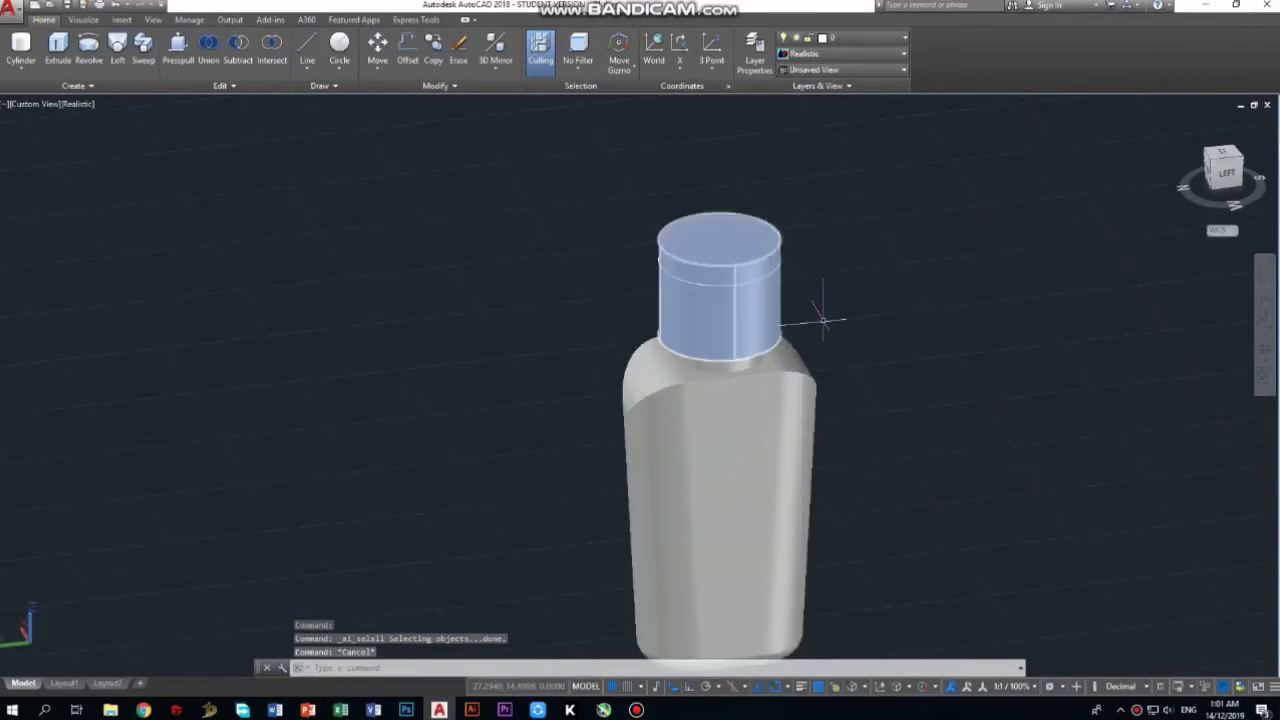
pyautogui.click(1228, 155)
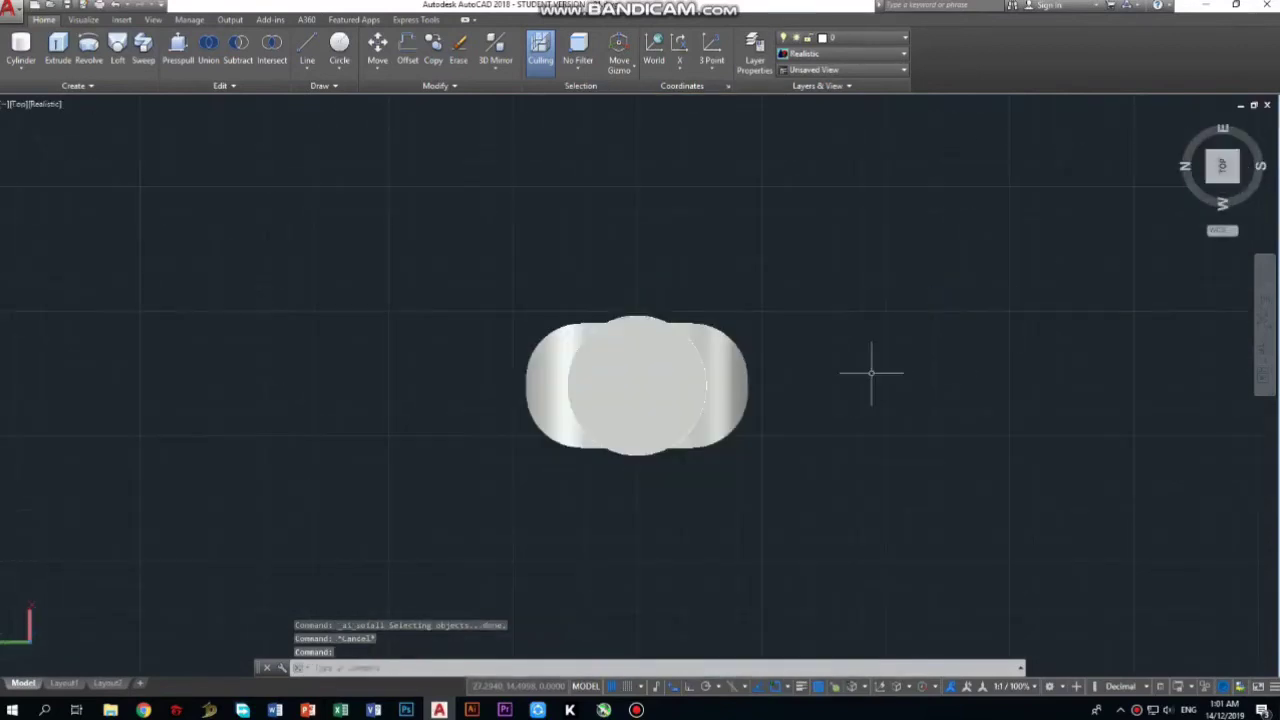
pyautogui.click(307, 63)
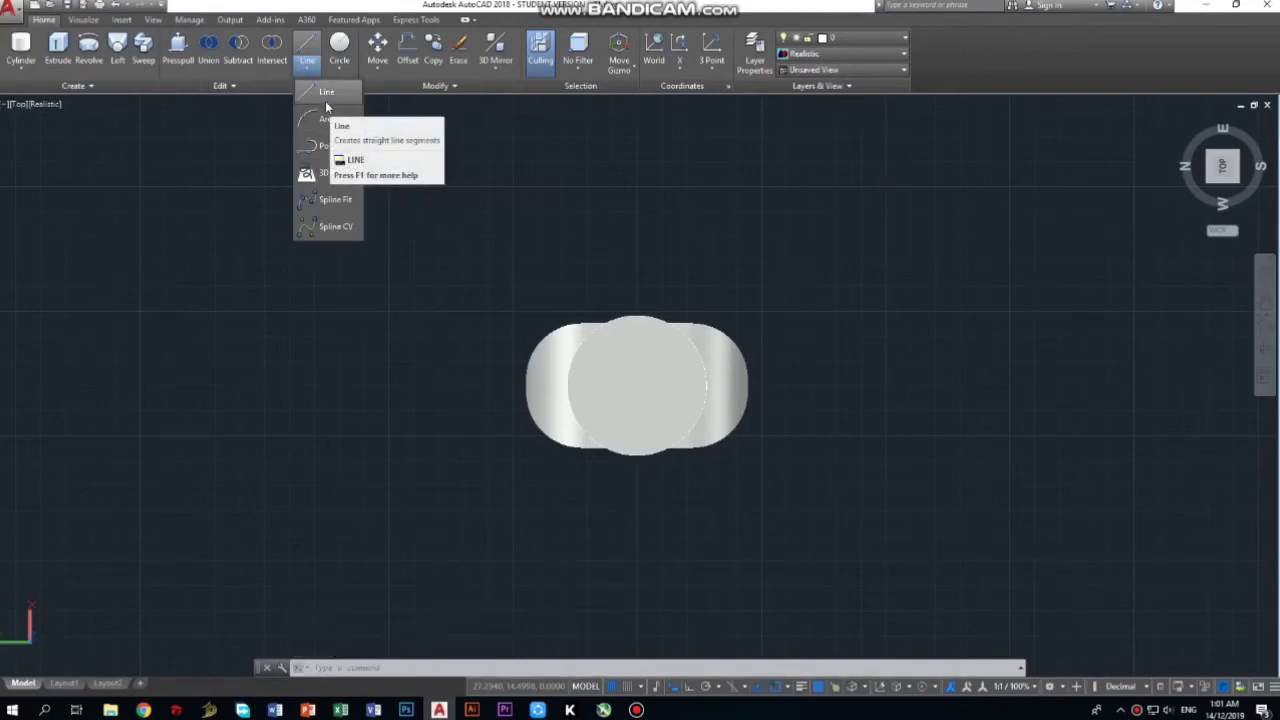
# Step: Begin a line beside the bottle and cancel it unfinished
pyautogui.click(325, 92)
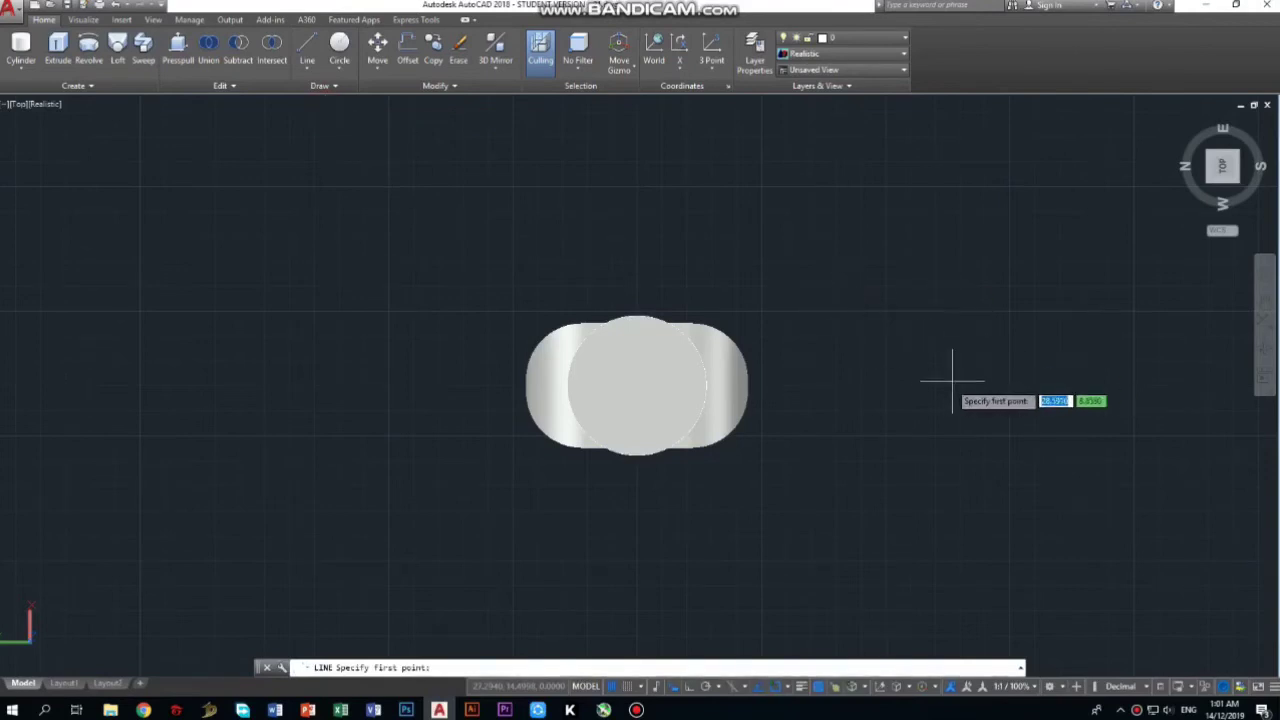
pyautogui.click(889, 315)
pyautogui.write('1')
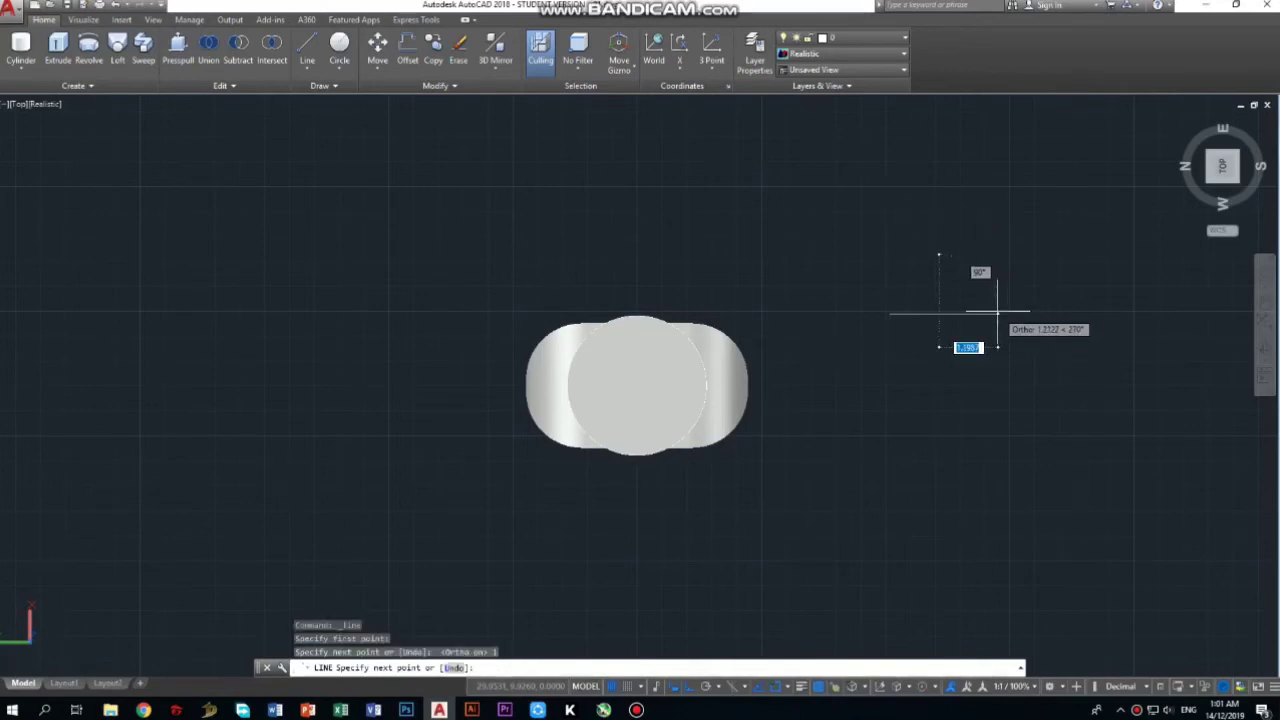
pyautogui.press('Escape')
# Step: Draw an arc beside the bottle from start to end point with a 60° direction
pyautogui.click(305, 62)
pyautogui.click(309, 121)
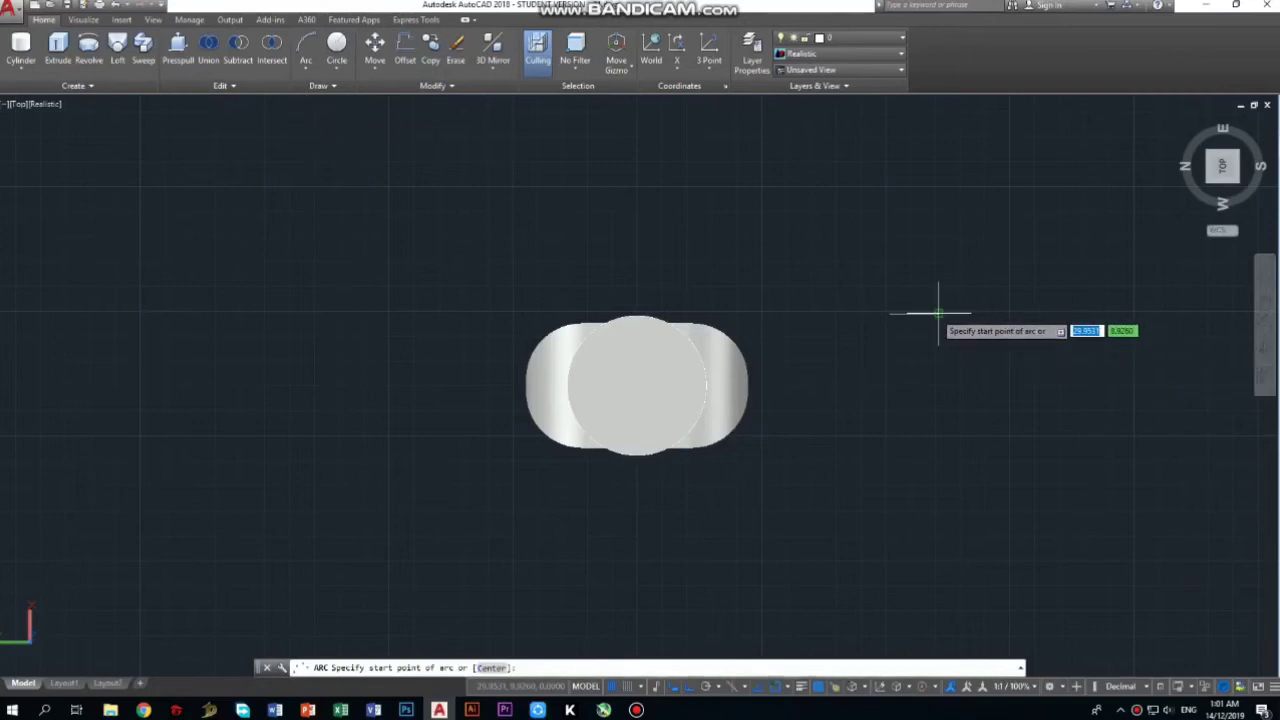
pyautogui.click(938, 313)
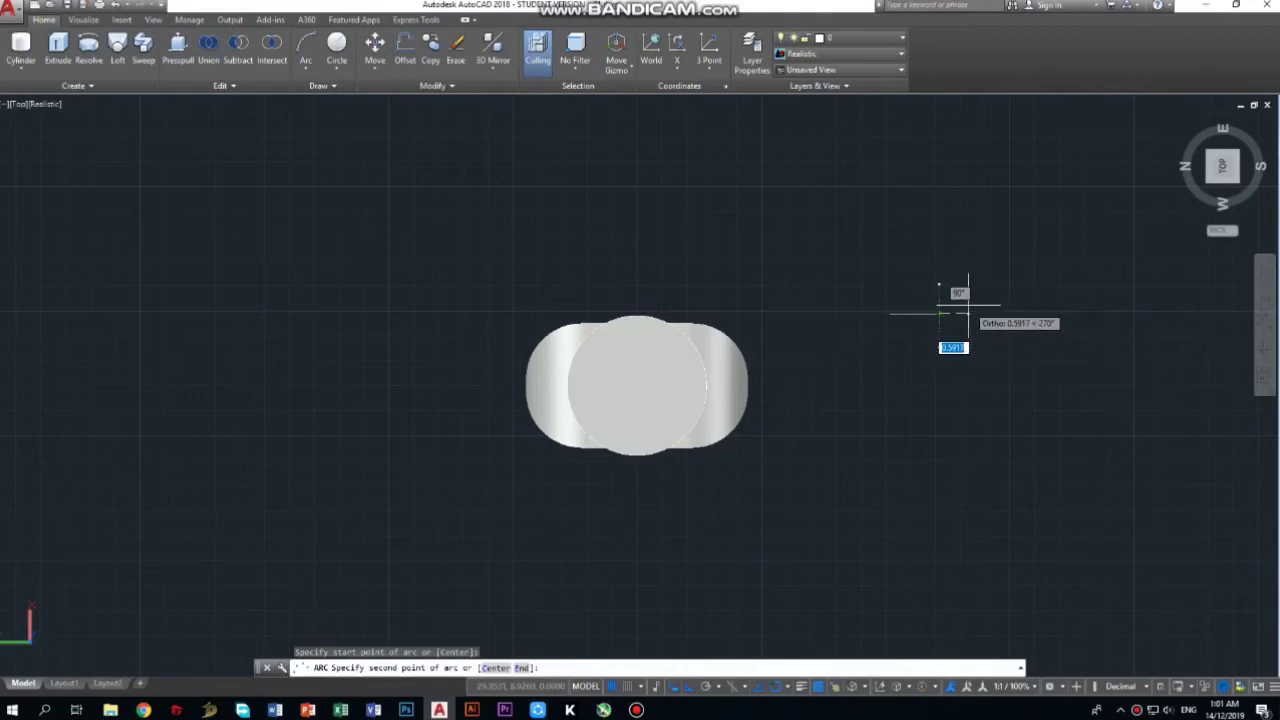
pyautogui.write('e')
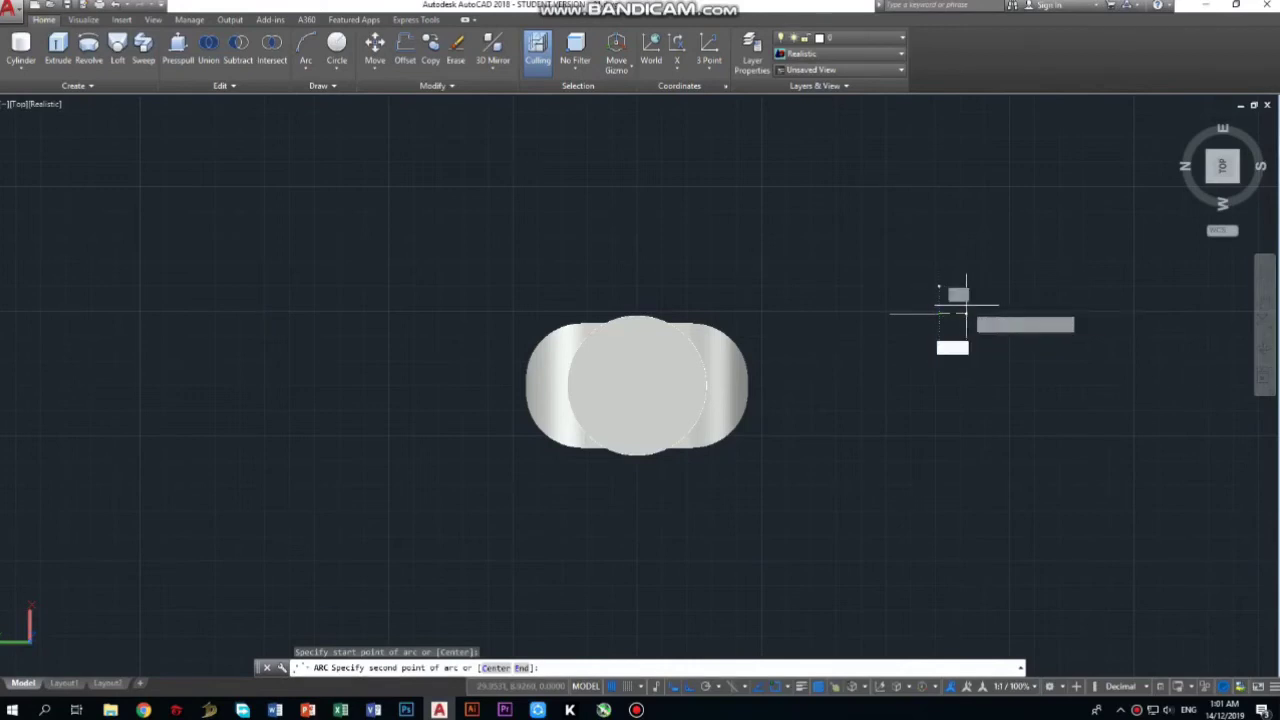
pyautogui.press('Return')
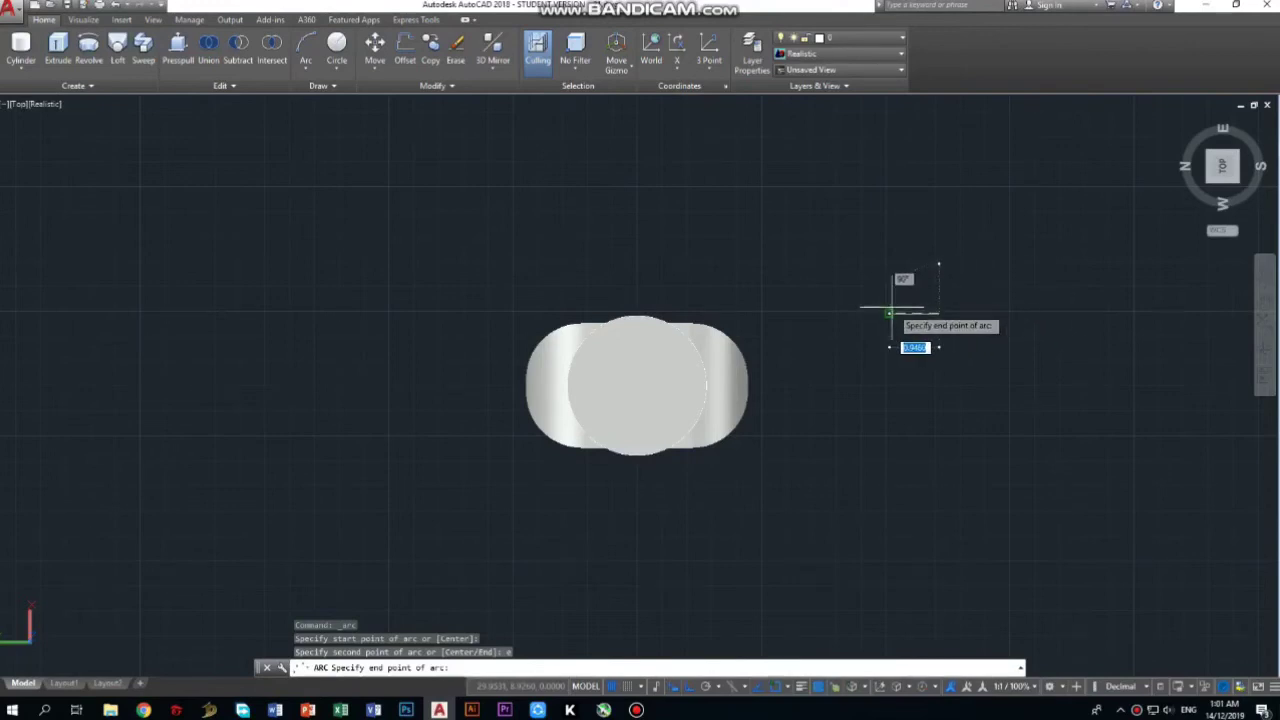
pyautogui.scroll(3, 888, 313)
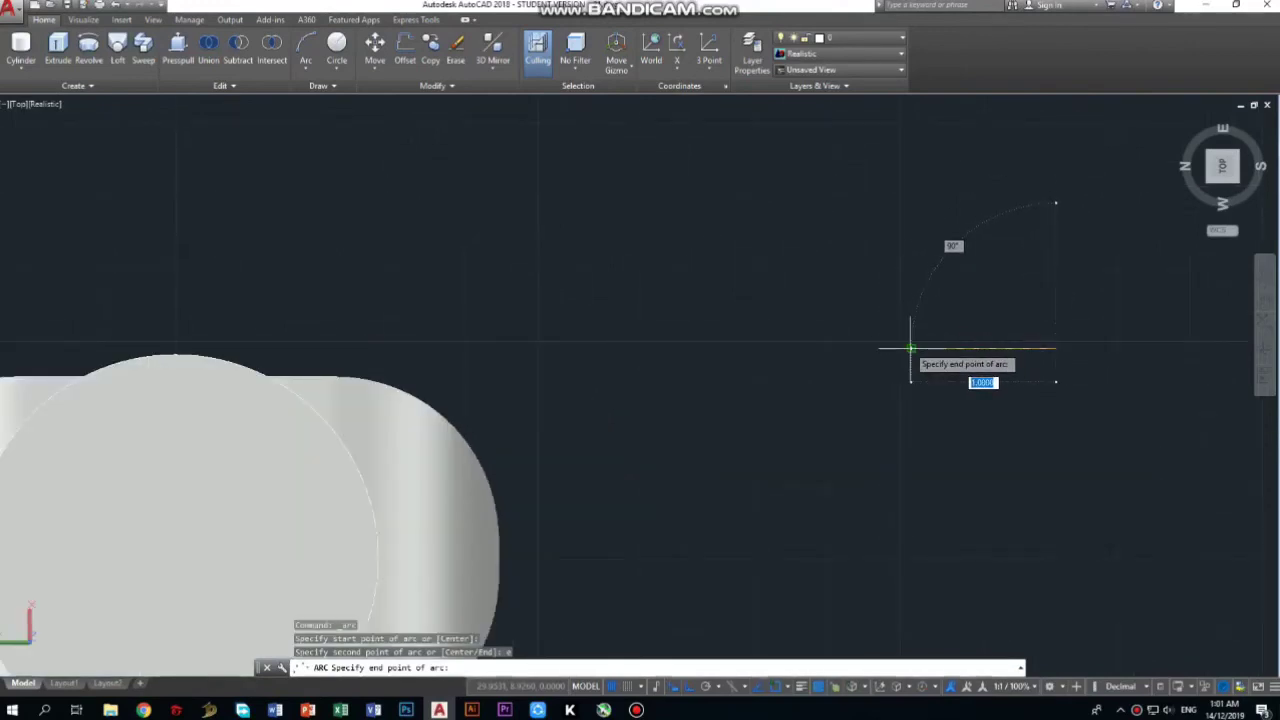
pyautogui.press('F8')
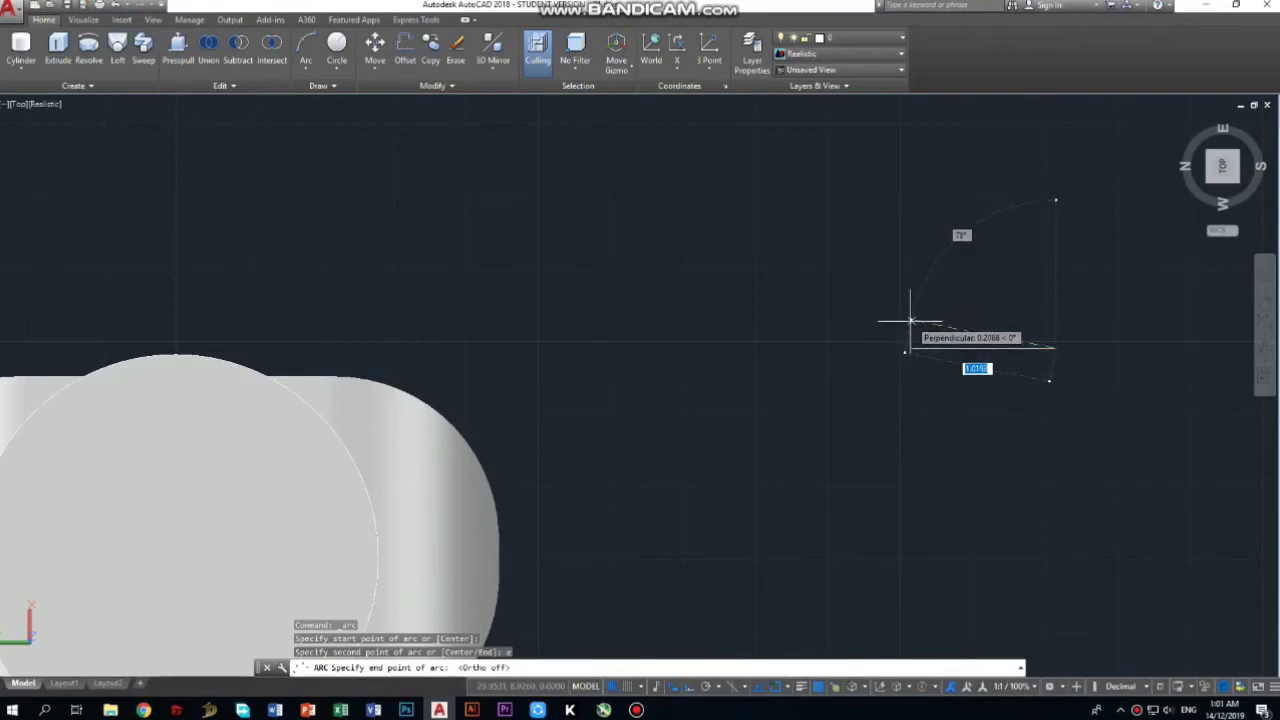
pyautogui.click(910, 322)
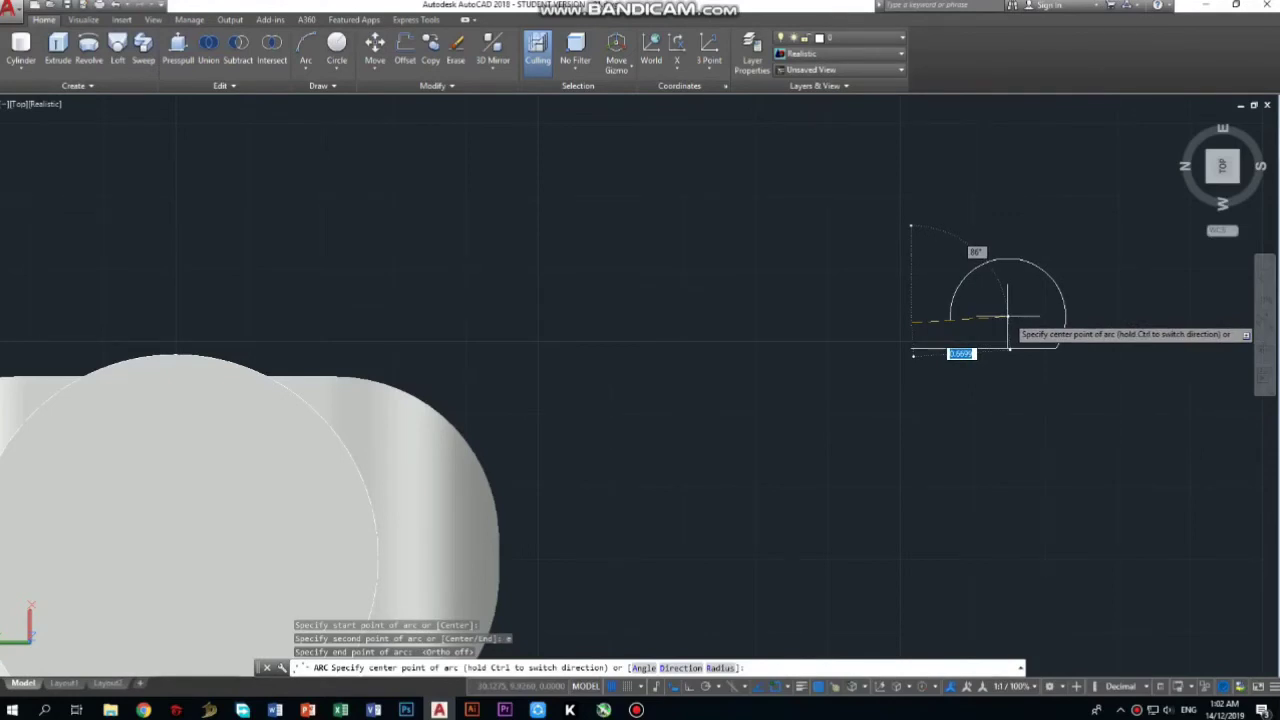
pyautogui.write('d')
pyautogui.press('Return')
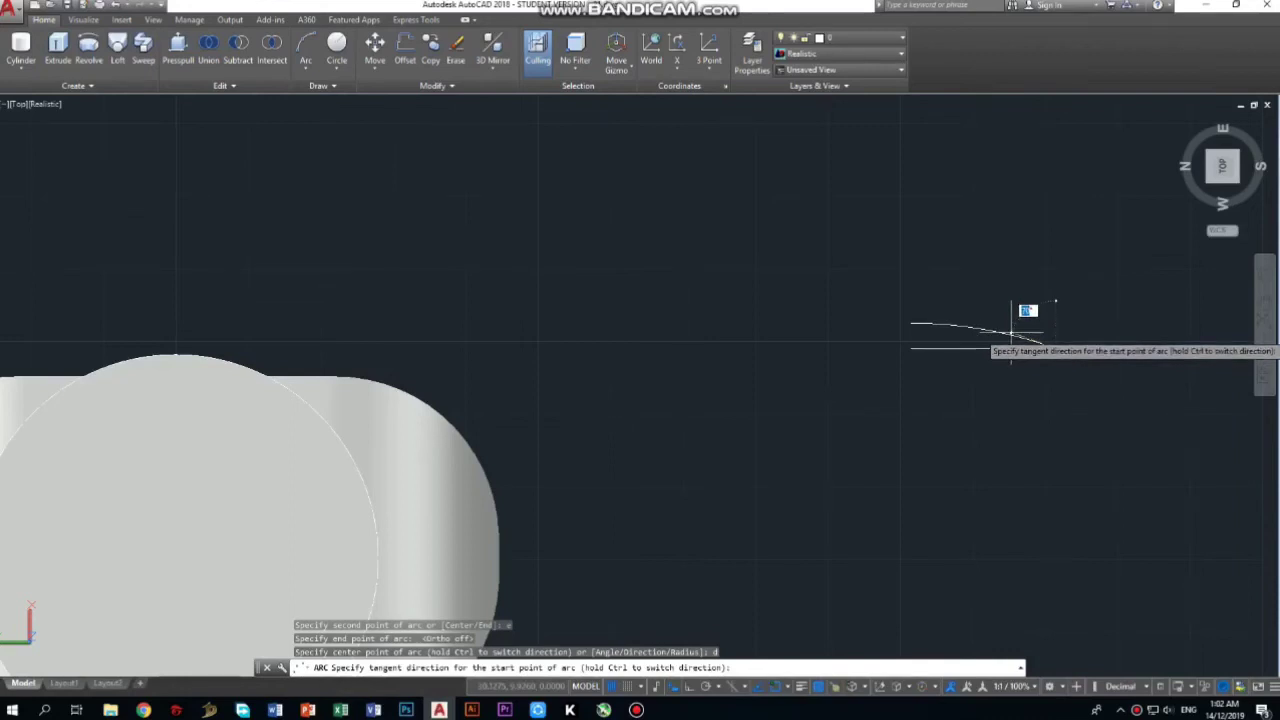
pyautogui.write('0')
pyautogui.press('Return')
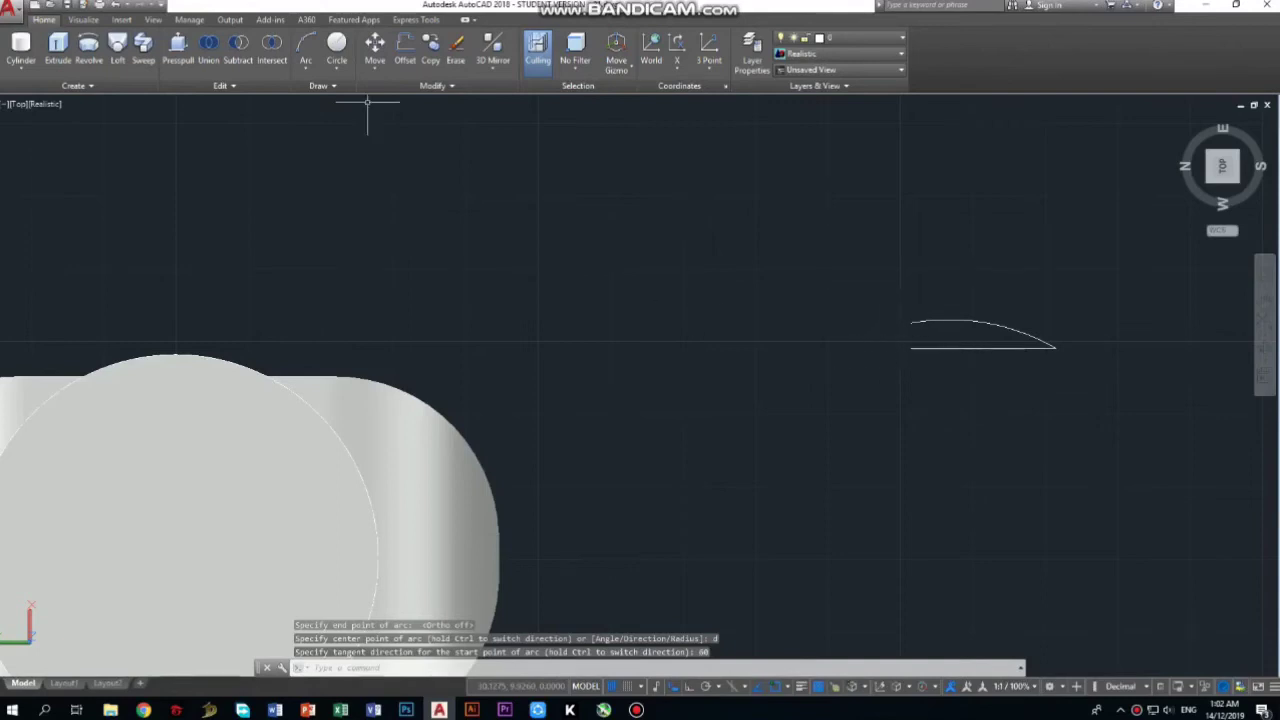
# Step: Draw a short vertical line closing the arc's left side down to the base
pyautogui.click(307, 65)
pyautogui.click(318, 92)
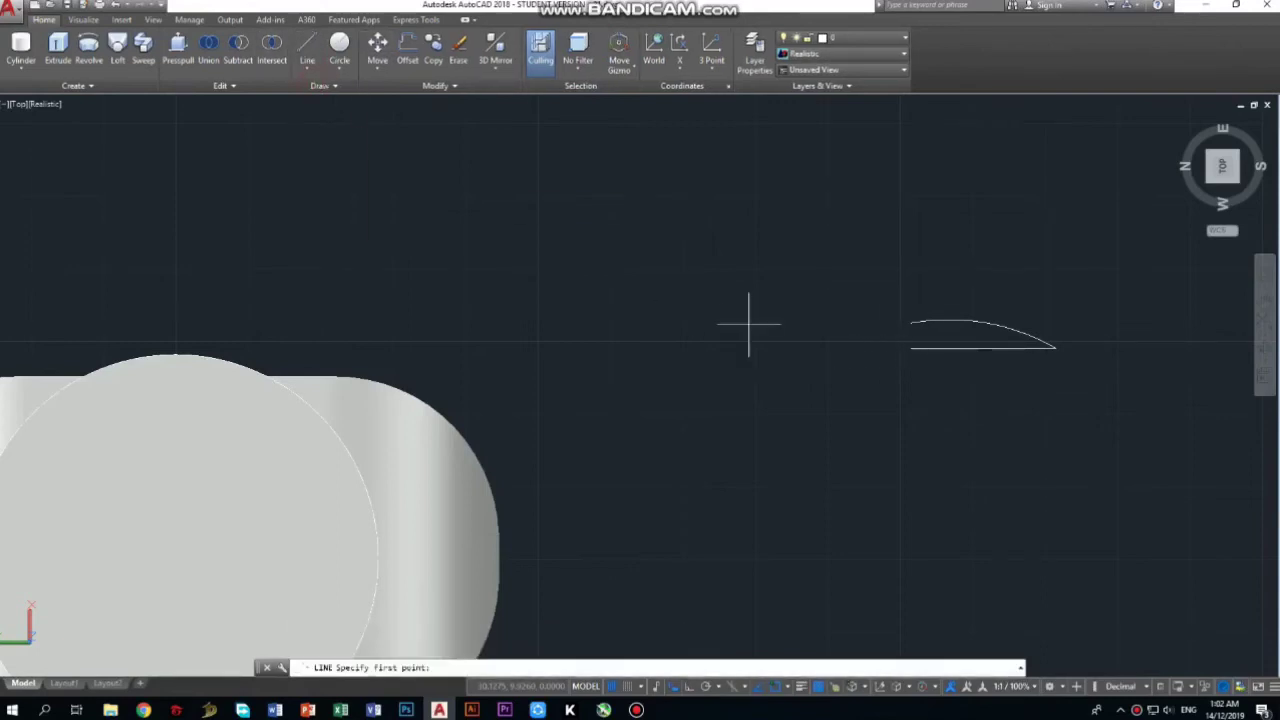
pyautogui.click(910, 347)
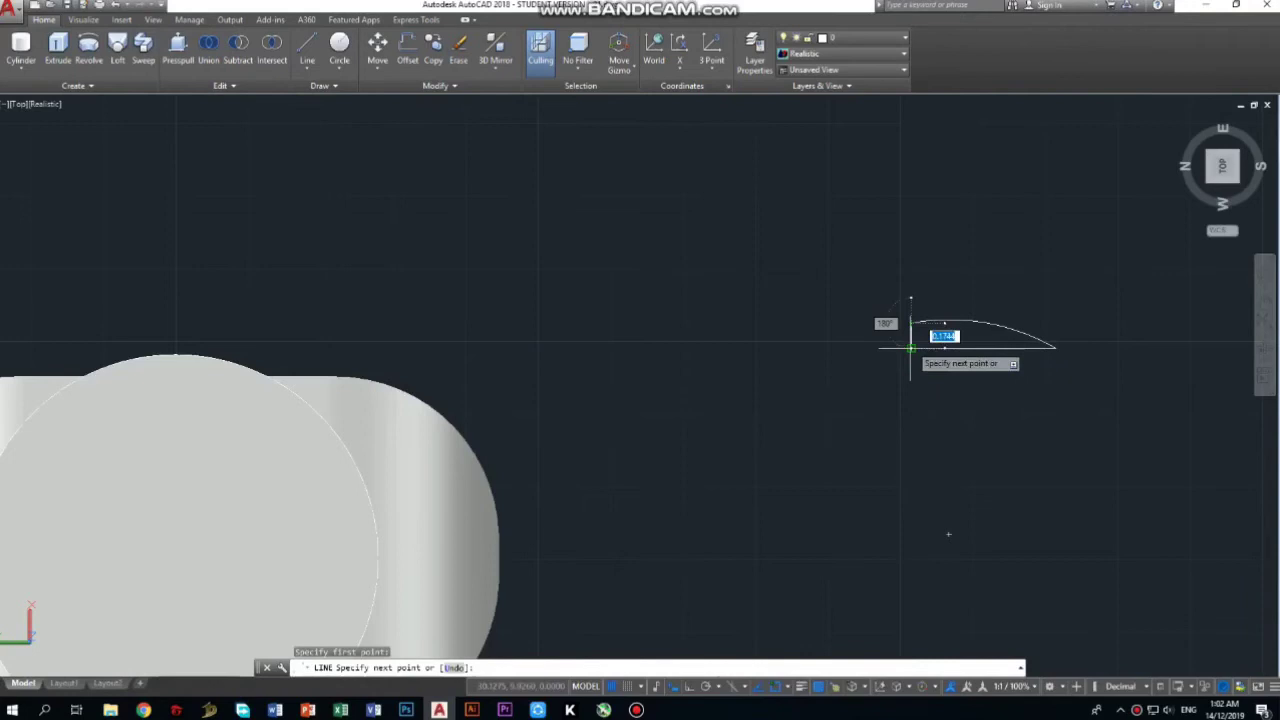
pyautogui.click(911, 322)
pyautogui.press('Escape')
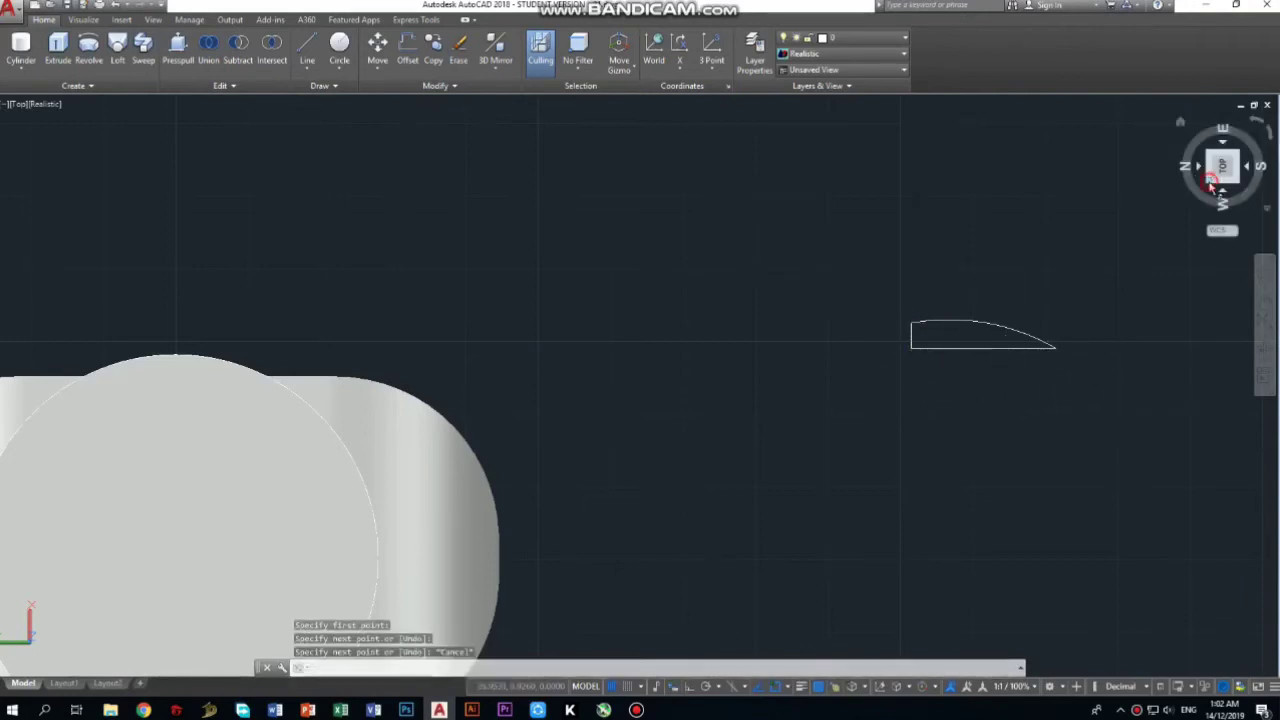
pyautogui.click(1212, 184)
# Step: Presspull the closed arc profile into a thin upright panel beside the bottle, then select it
pyautogui.click(178, 52)
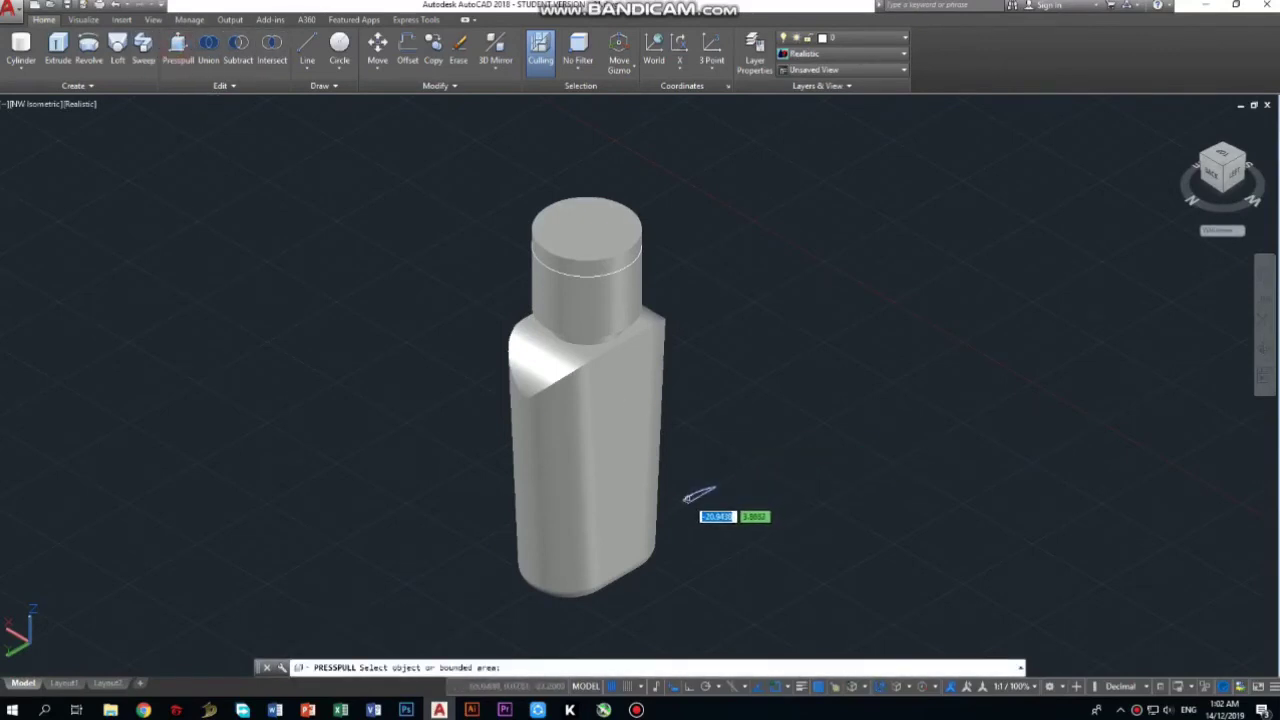
pyautogui.scroll(5, 700, 505)
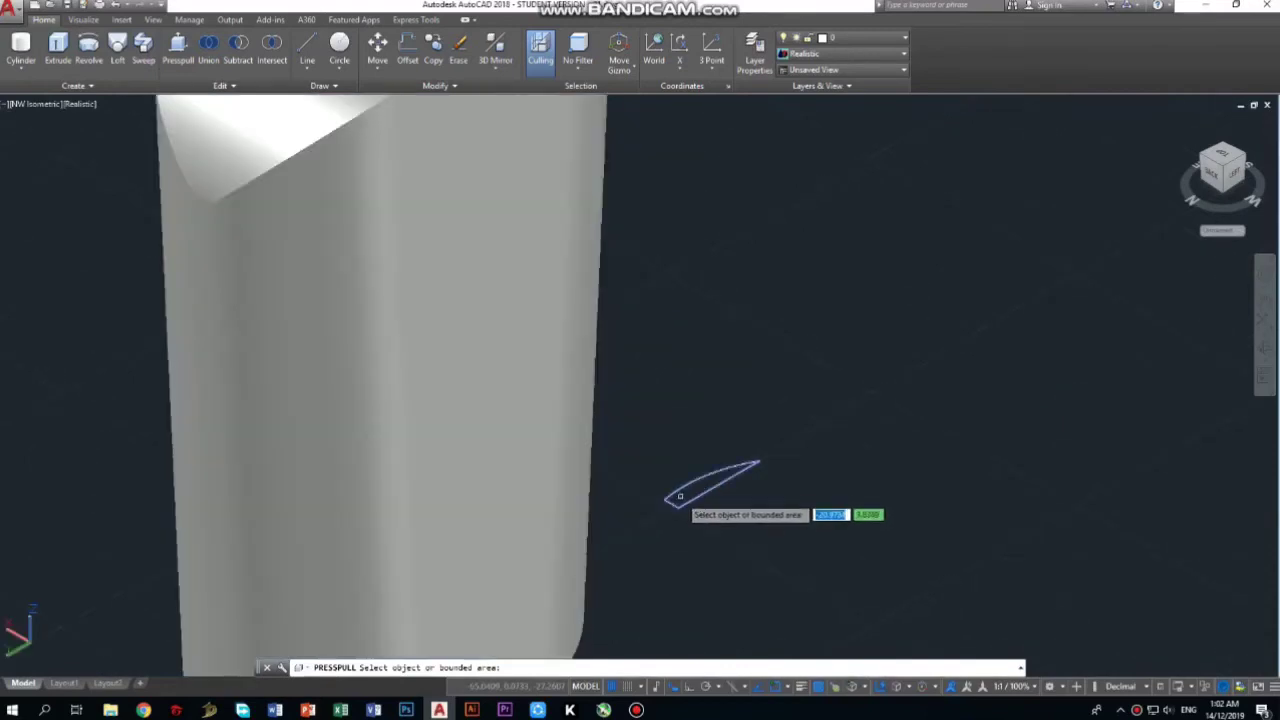
pyautogui.click(690, 497)
pyautogui.click(684, 226)
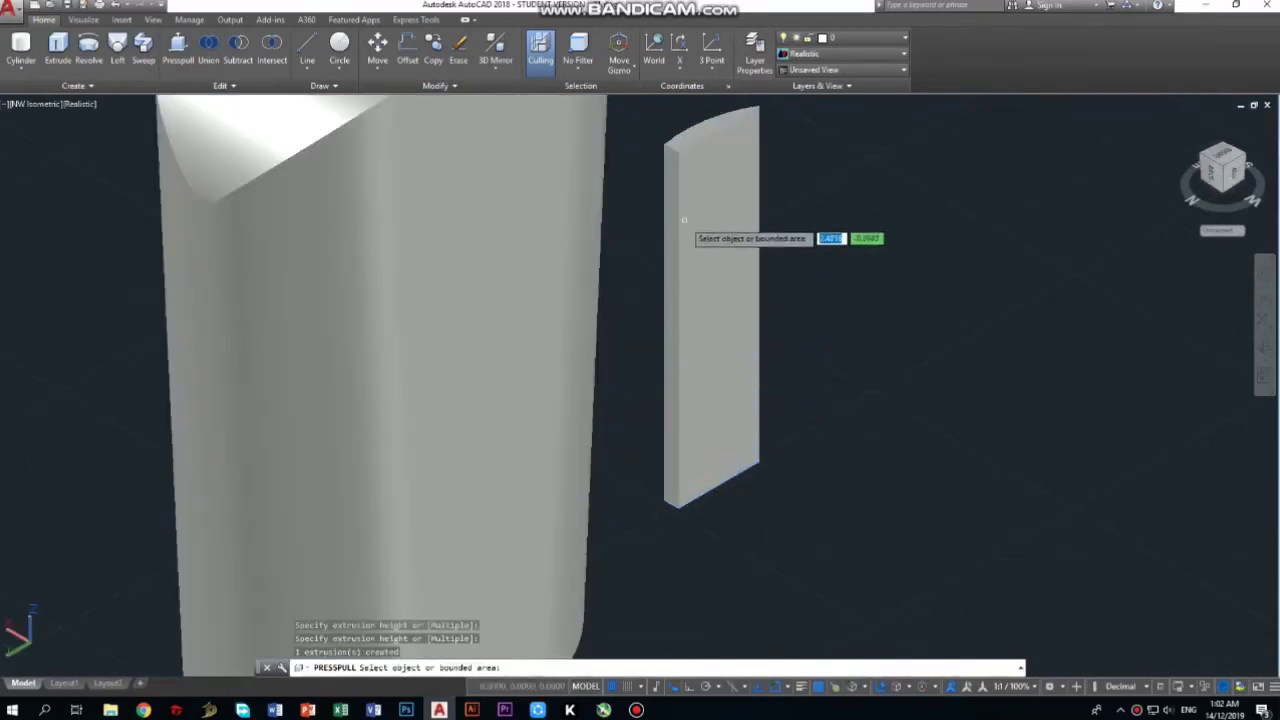
pyautogui.scroll(-3, 716, 295)
pyautogui.press('Return')
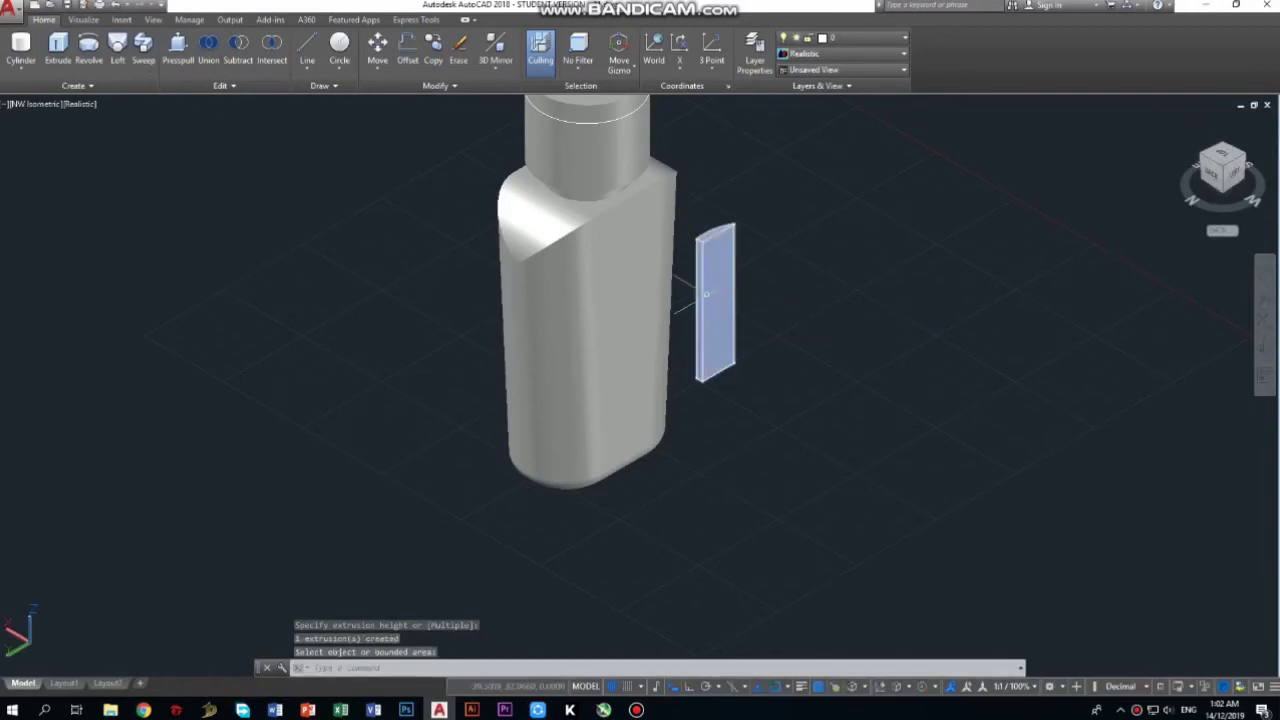
pyautogui.click(706, 287)
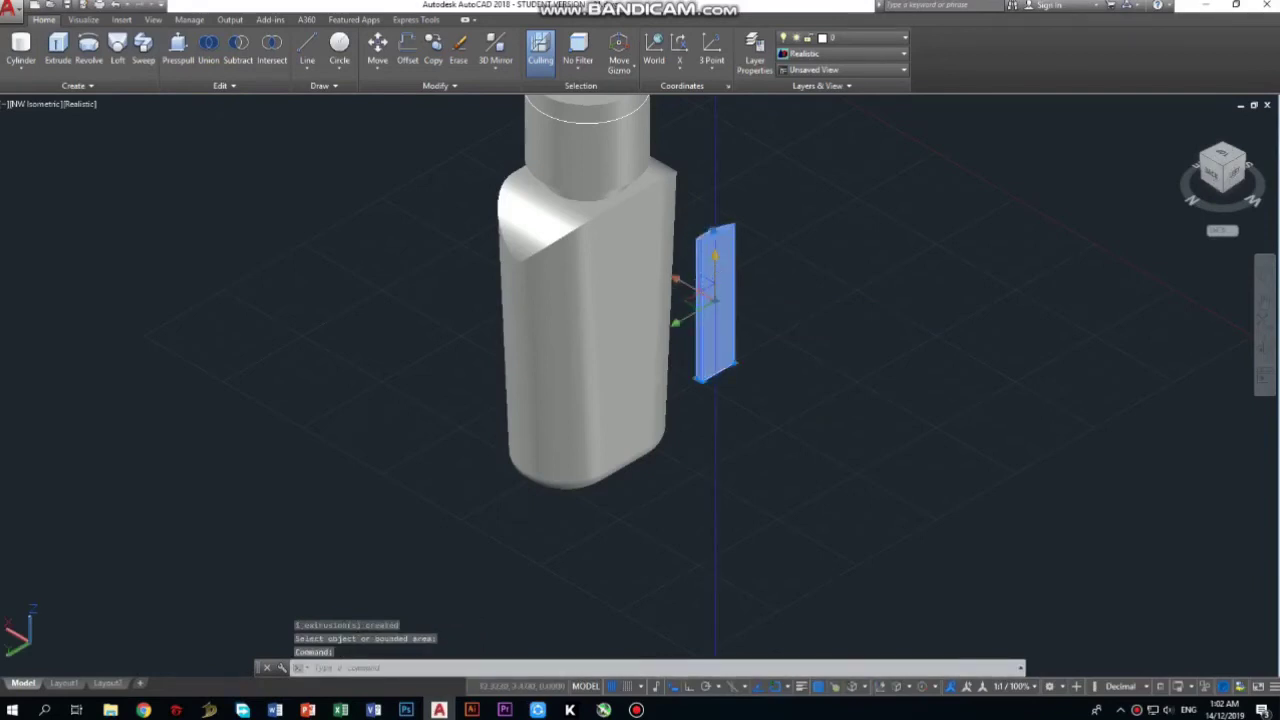
# Step: Move the panel up beside the bottle's cap and switch the gizmo to rotation
pyautogui.click(710, 290)
pyautogui.scroll(-3, 730, 295)
pyautogui.scroll(2, 737, 265)
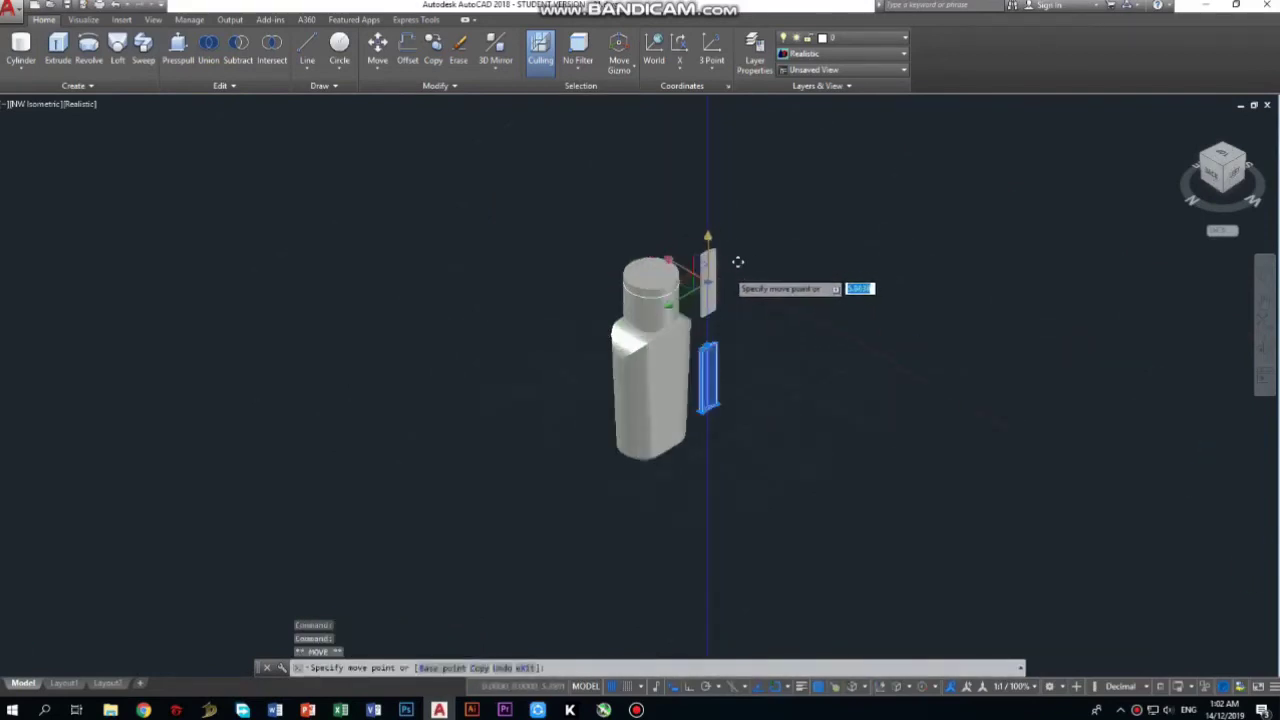
pyautogui.scroll(2, 737, 262)
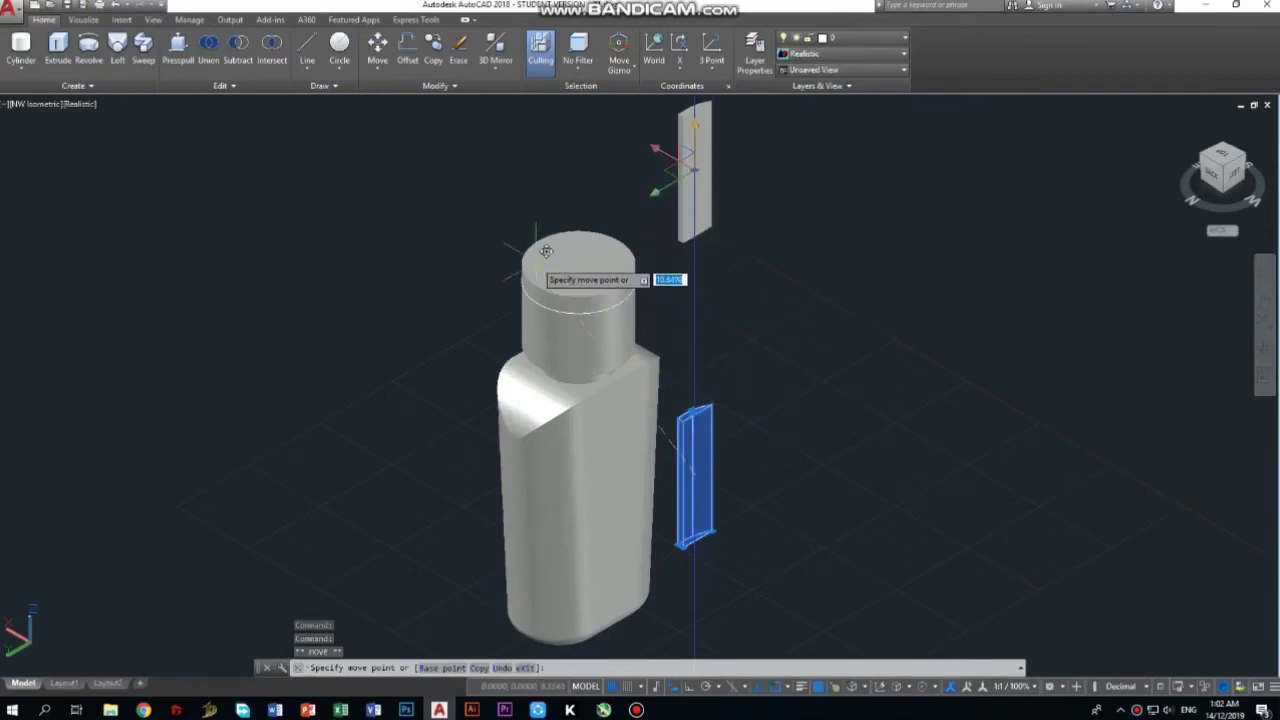
pyautogui.click(657, 245)
pyautogui.click(622, 74)
pyautogui.click(630, 119)
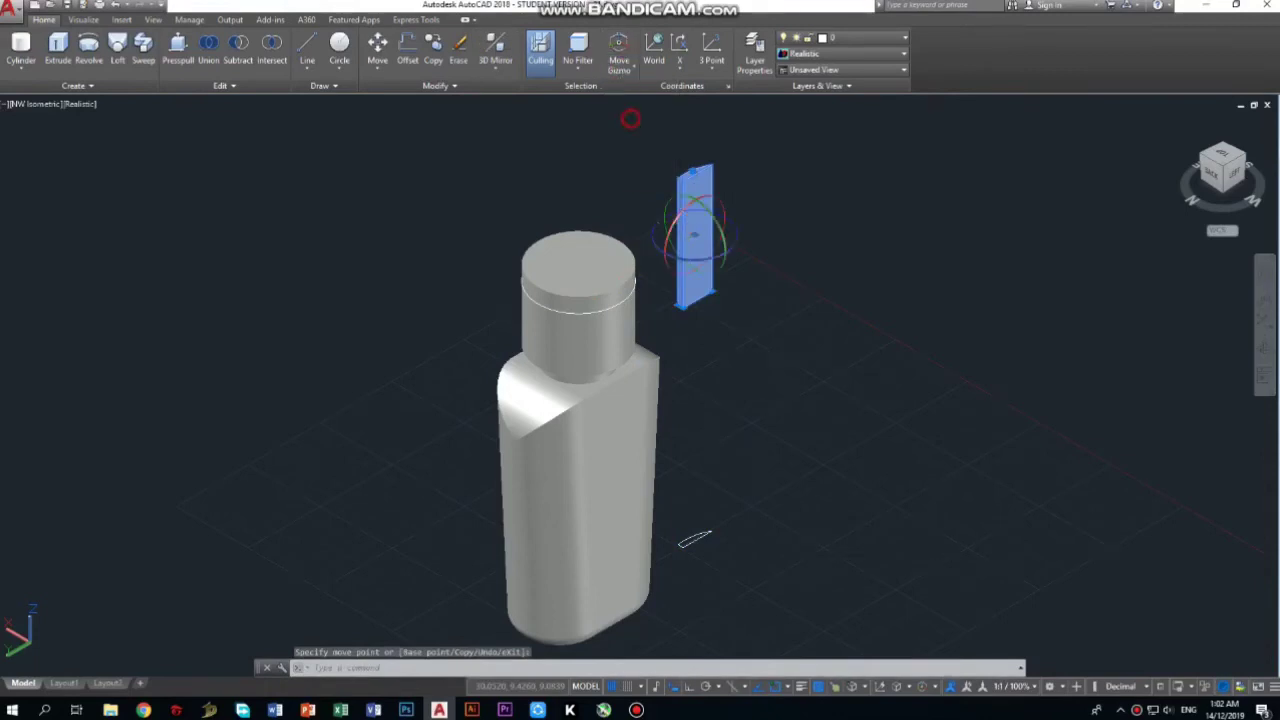
pyautogui.click(695, 202)
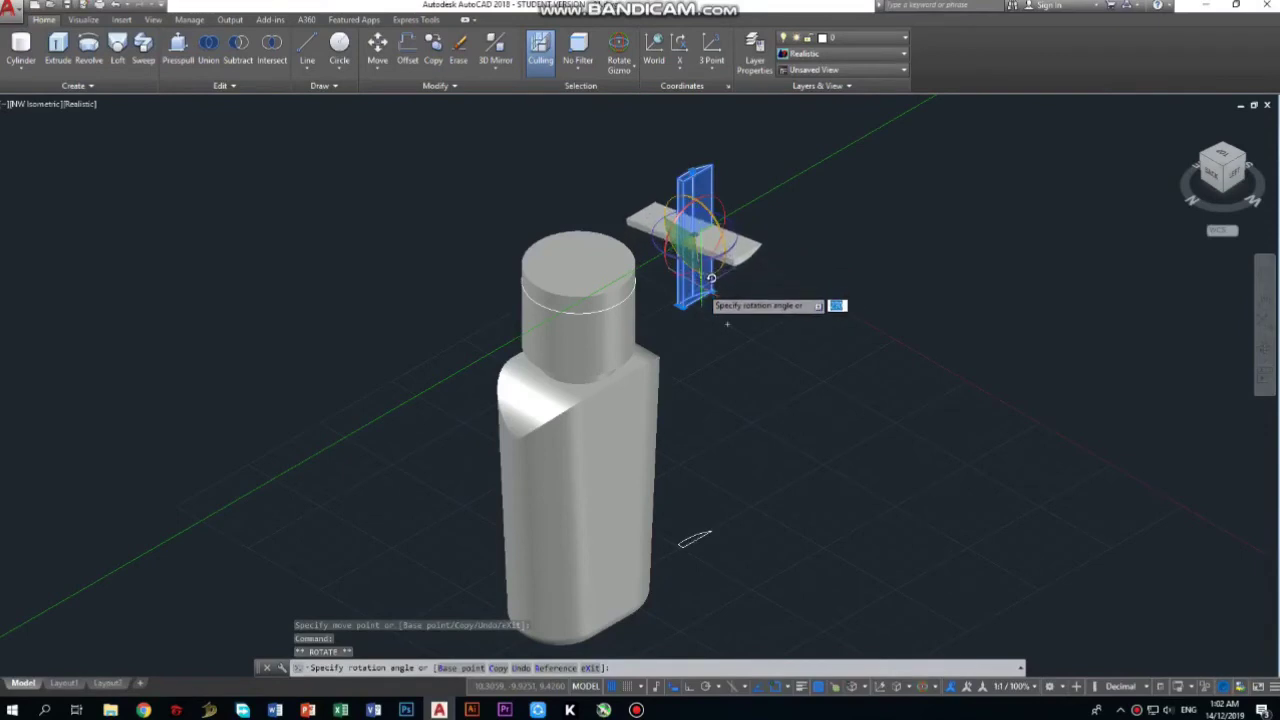
pyautogui.press('space')
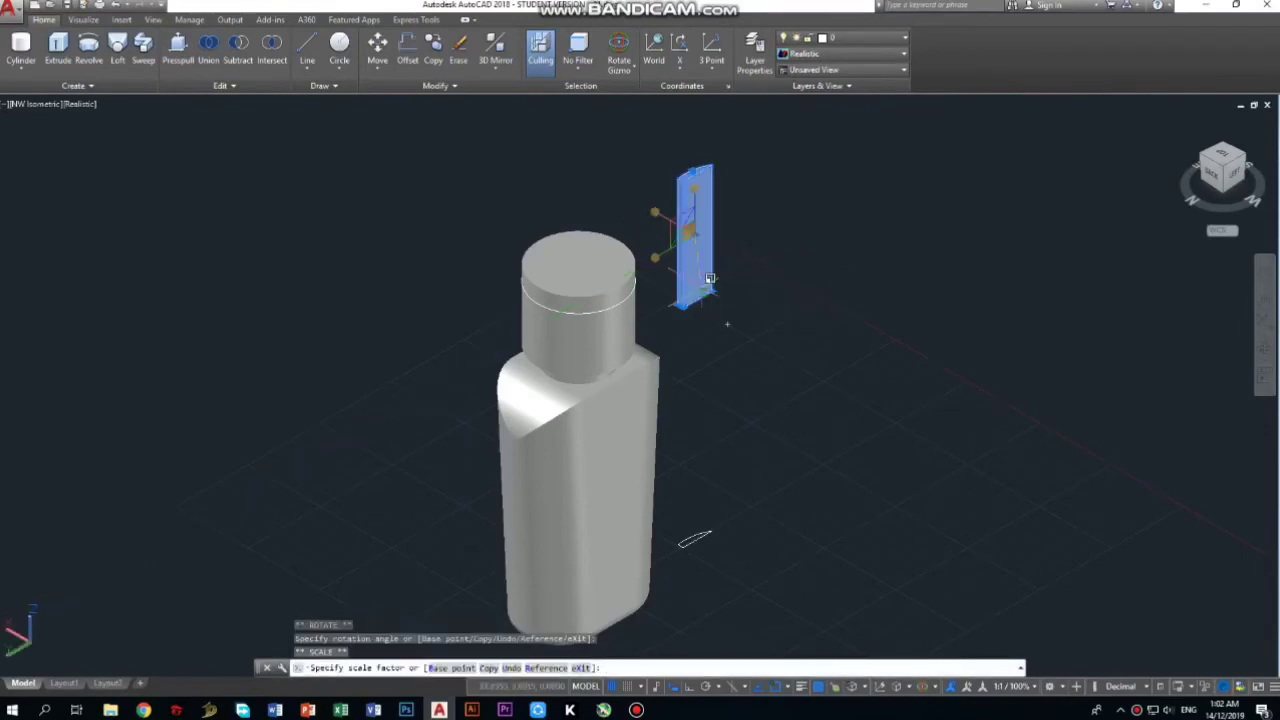
pyautogui.press('Escape')
pyautogui.press('Escape')
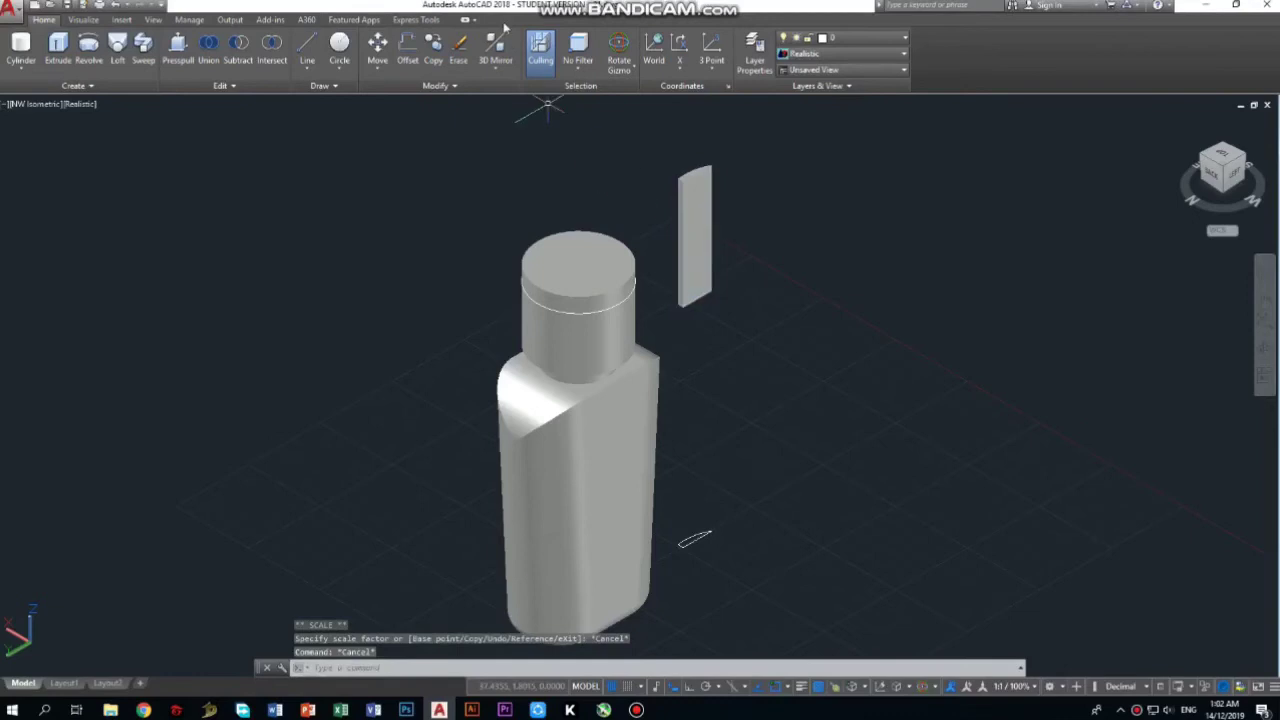
pyautogui.click(700, 225)
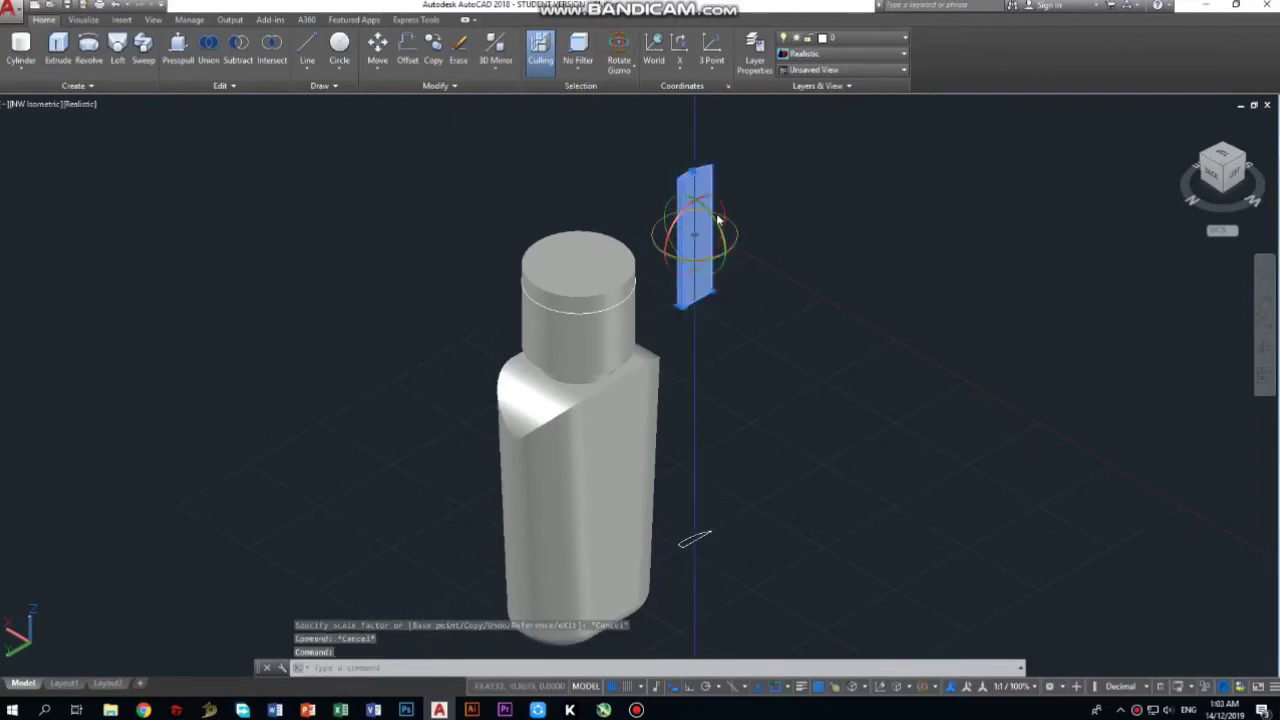
# Step: Rotate the slab 270 degrees about one axis and 90 degrees about another
pyautogui.click(717, 222)
pyautogui.write('270')
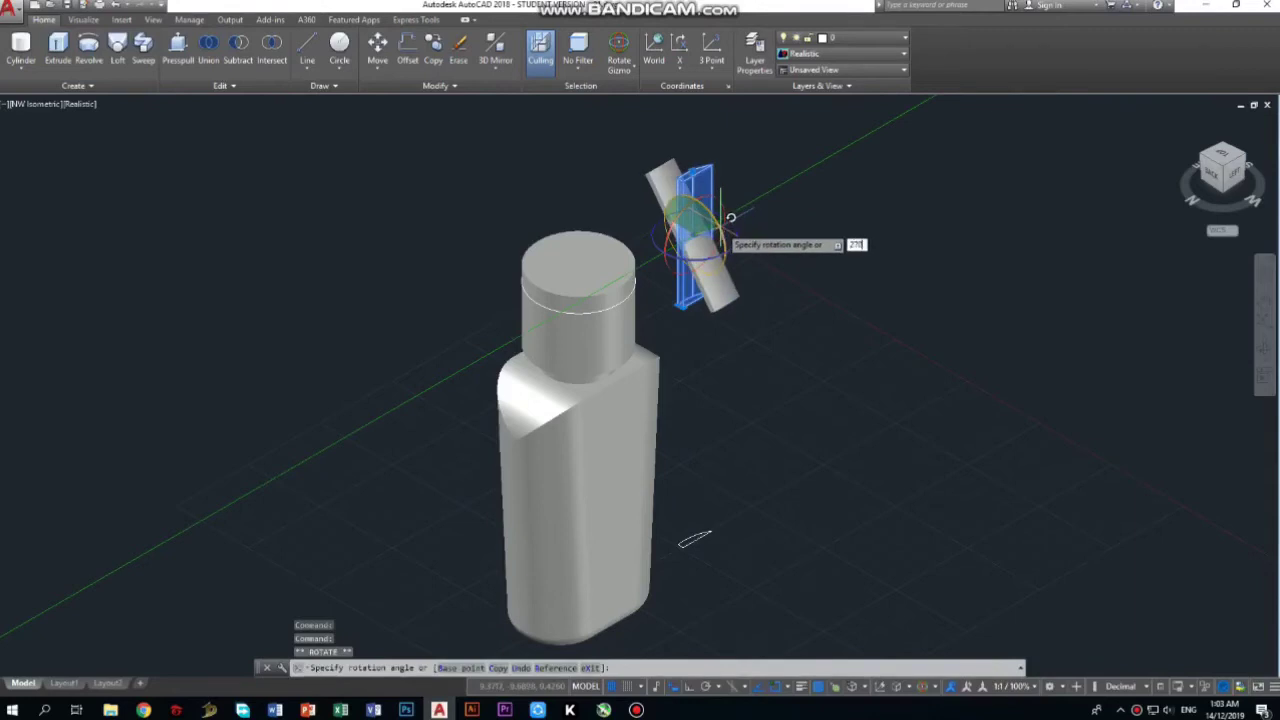
pyautogui.press('Return')
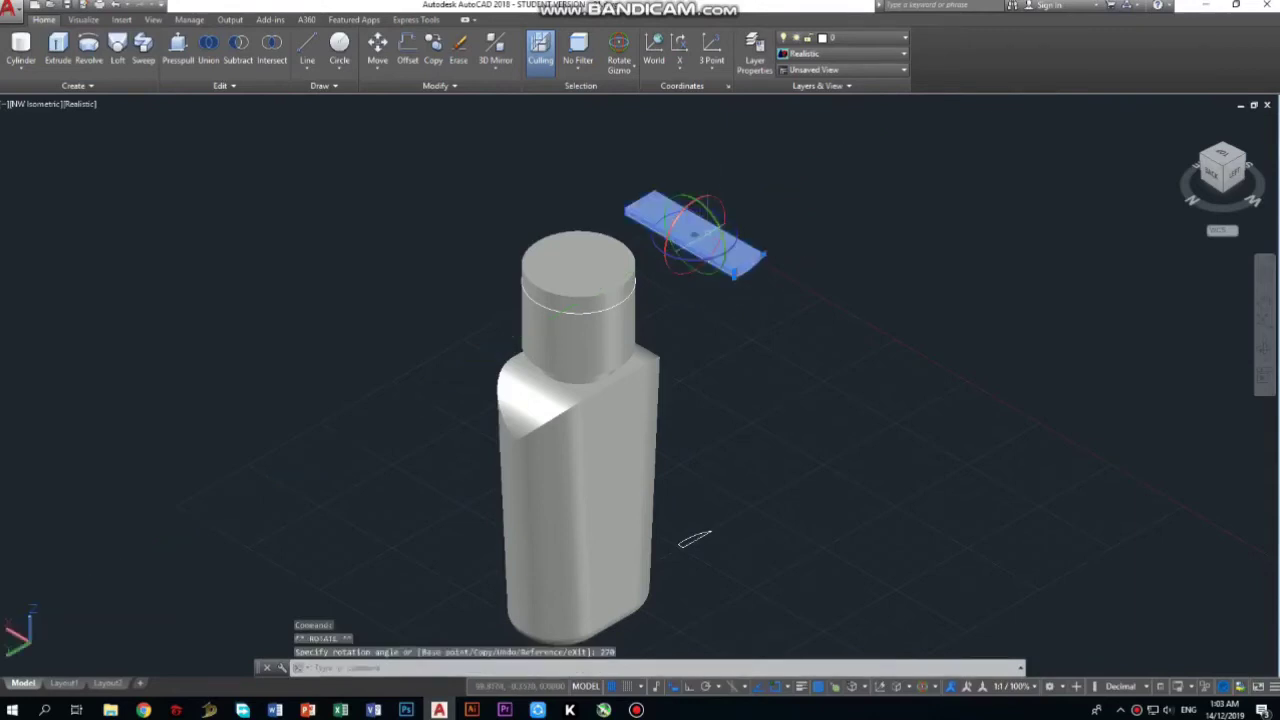
pyautogui.click(710, 205)
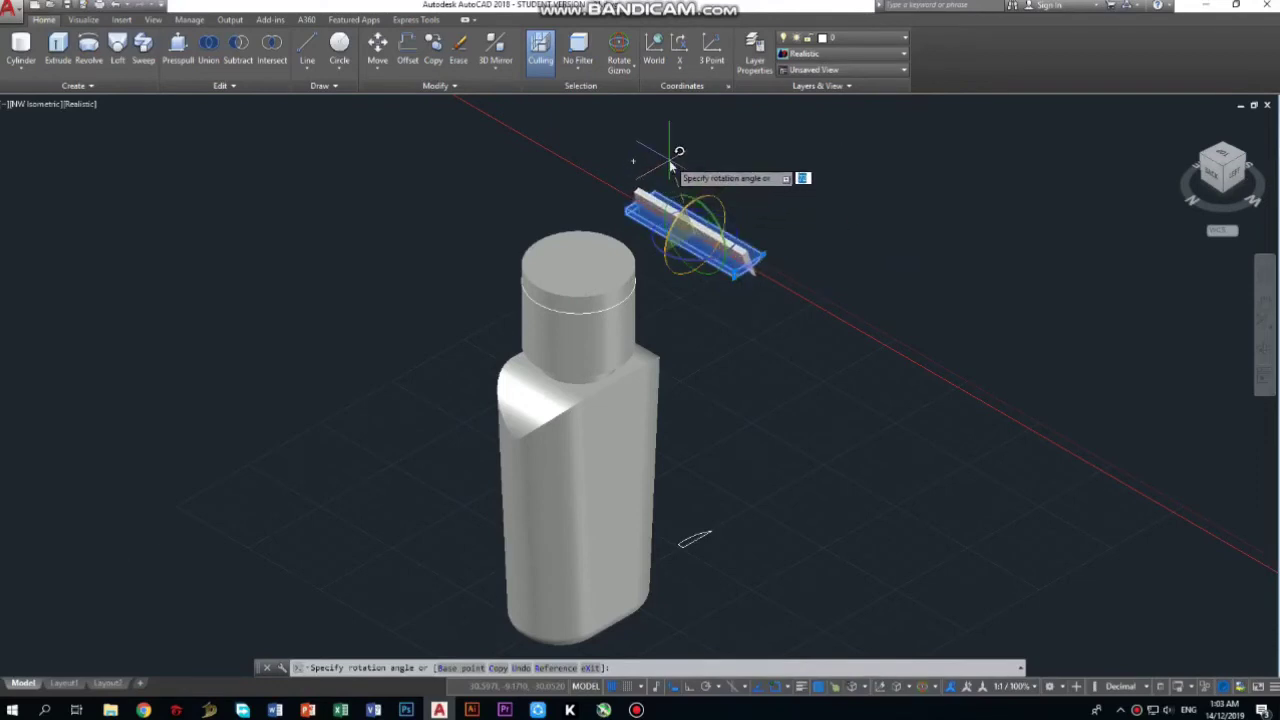
pyautogui.write('90')
pyautogui.press('Return')
pyautogui.press('Escape')
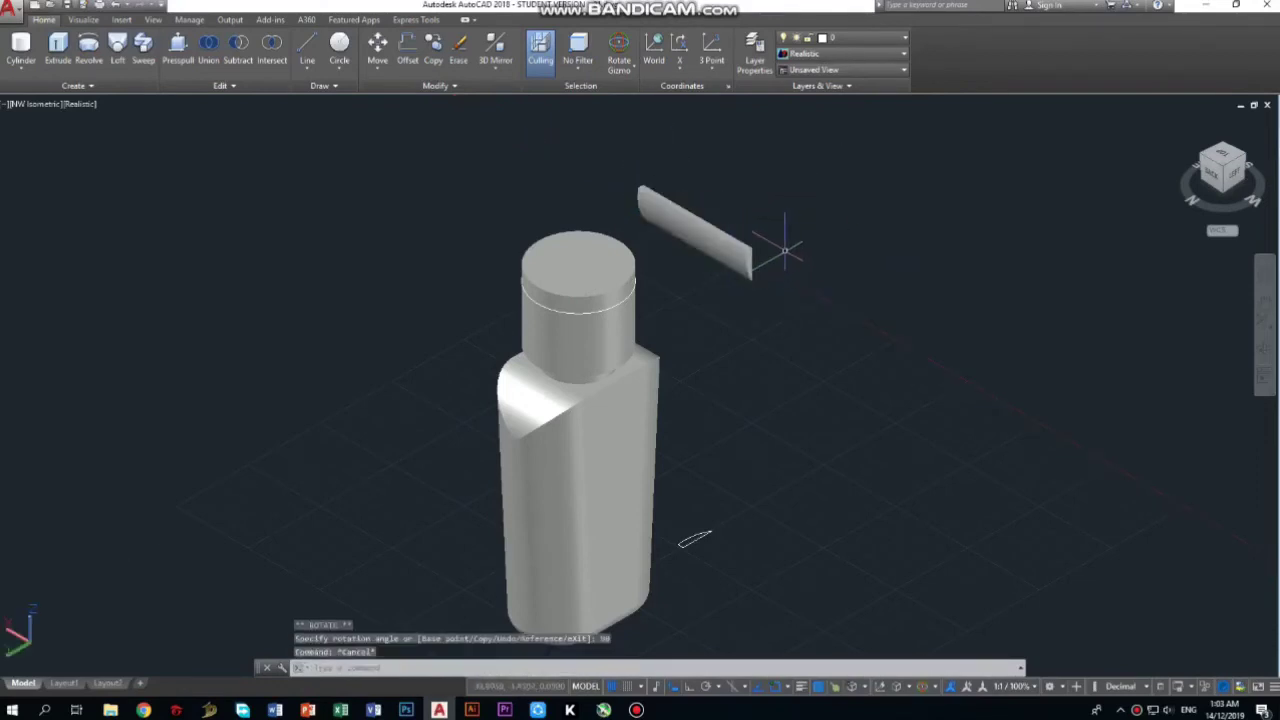
# Step: Switch to the Move gizmo and orbit the view around the bottle and slab
pyautogui.click(619, 55)
pyautogui.click(632, 98)
pyautogui.moveTo(1249, 205)
pyautogui.mouseDown()
pyautogui.moveTo(709, 161)
pyautogui.moveTo(754, 200)
pyautogui.mouseUp()
pyautogui.scroll(3, 754, 200)
# Step: Move the slab up beside the bottle cap with the move gizmo
pyautogui.click(750, 412)
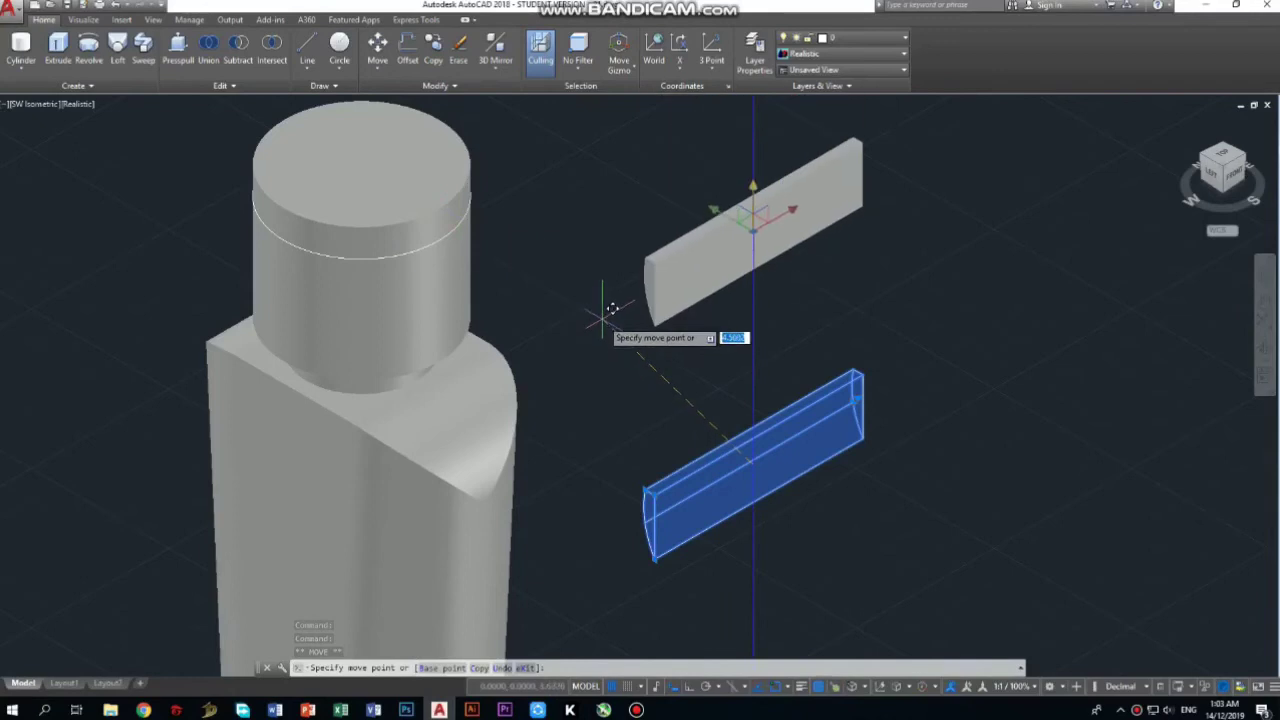
pyautogui.click(621, 355)
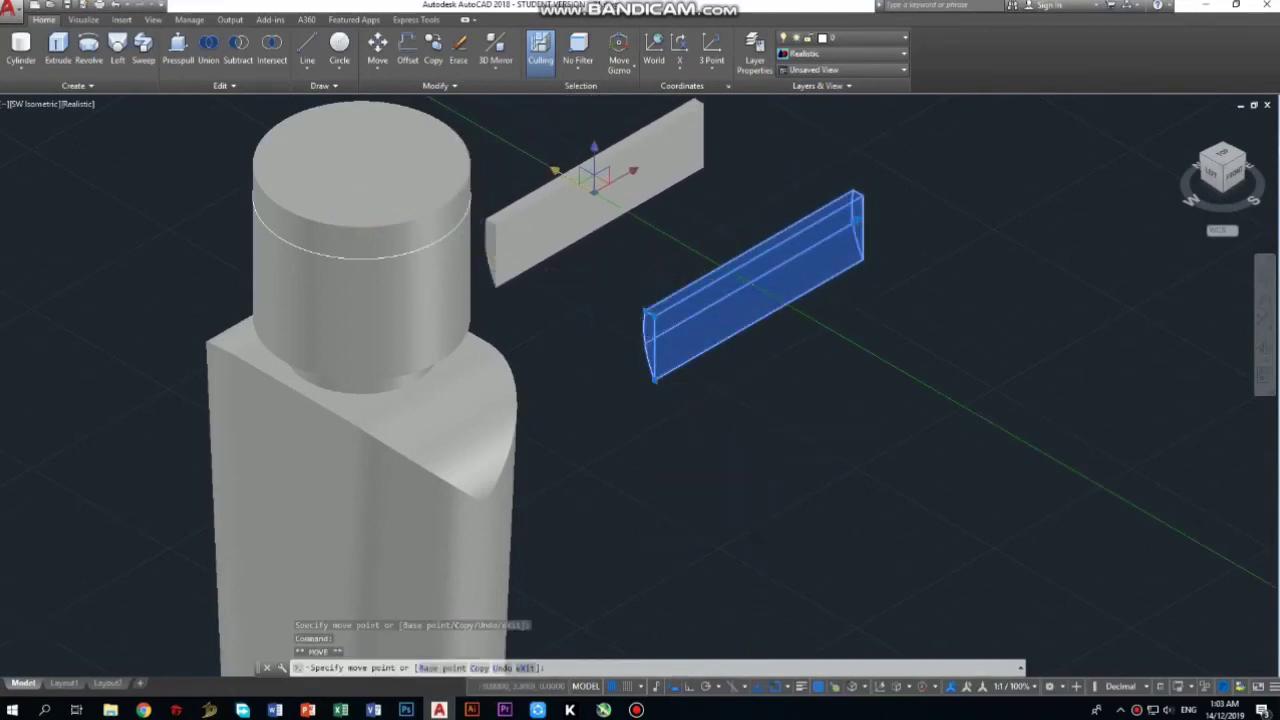
pyautogui.click(509, 246)
pyautogui.click(595, 178)
pyautogui.click(604, 225)
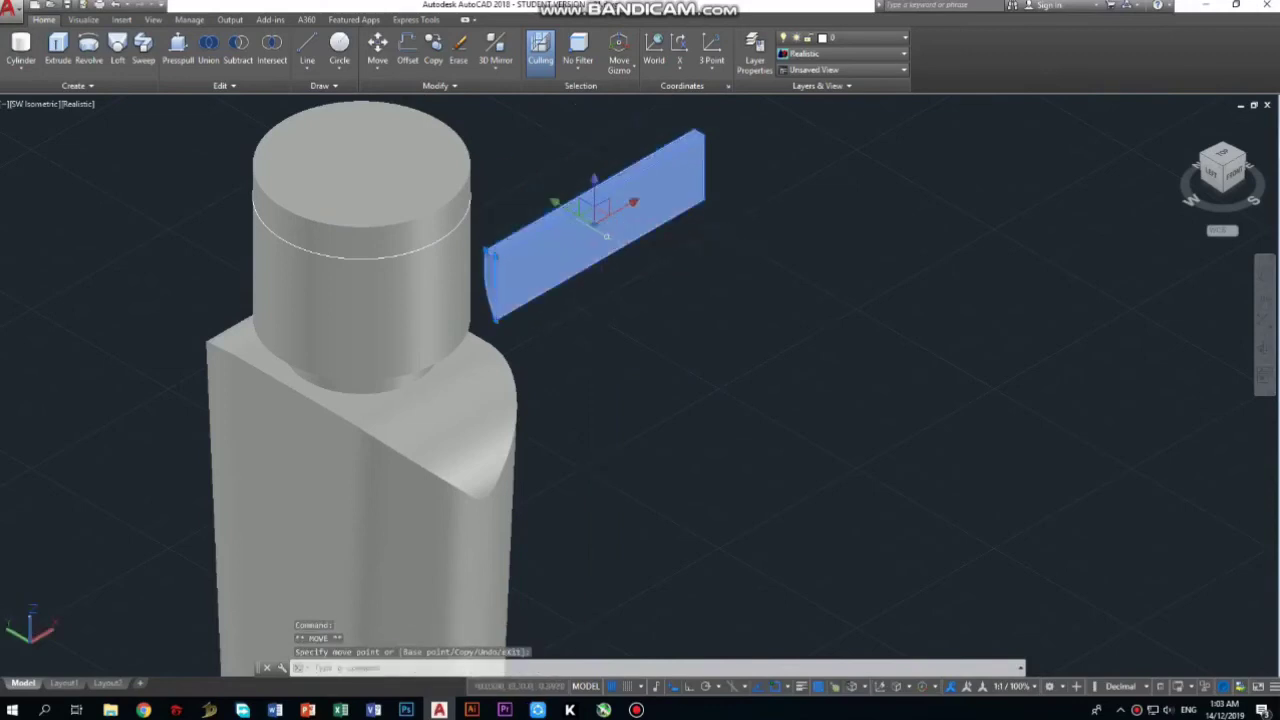
# Step: From the Top view, slide the slab along the green axis against the cap's side
pyautogui.click(1222, 157)
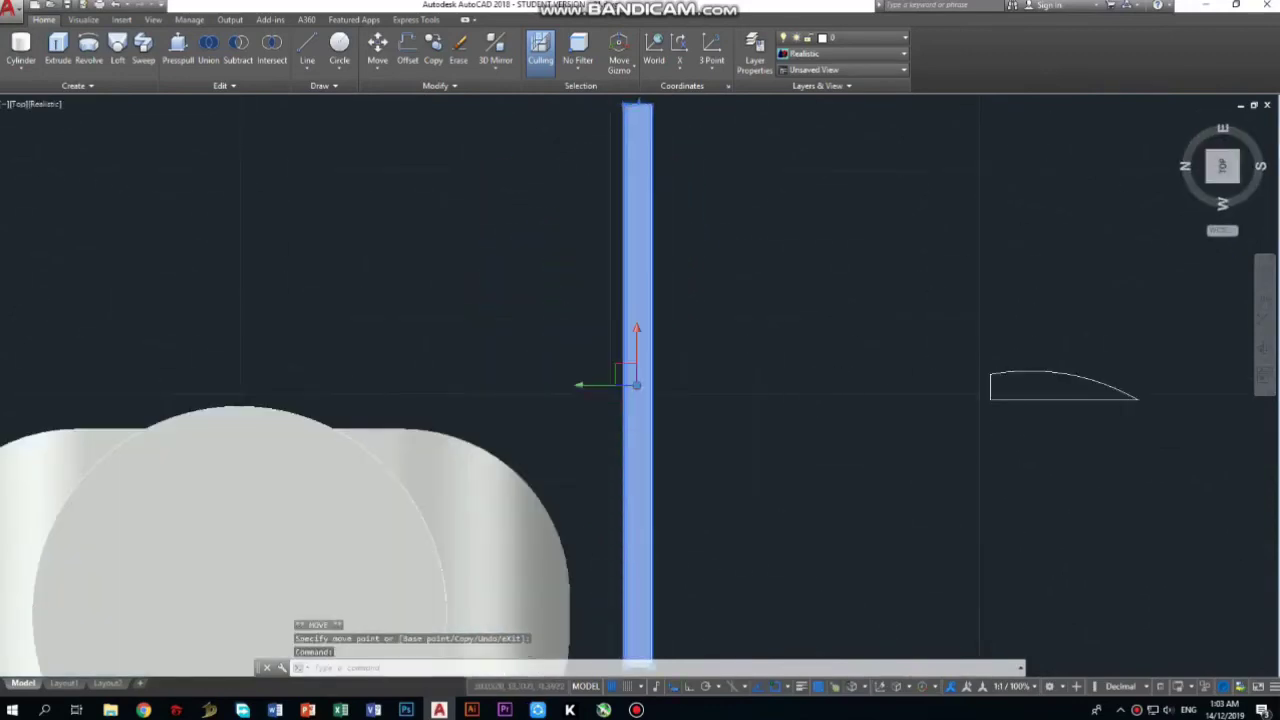
pyautogui.click(714, 383)
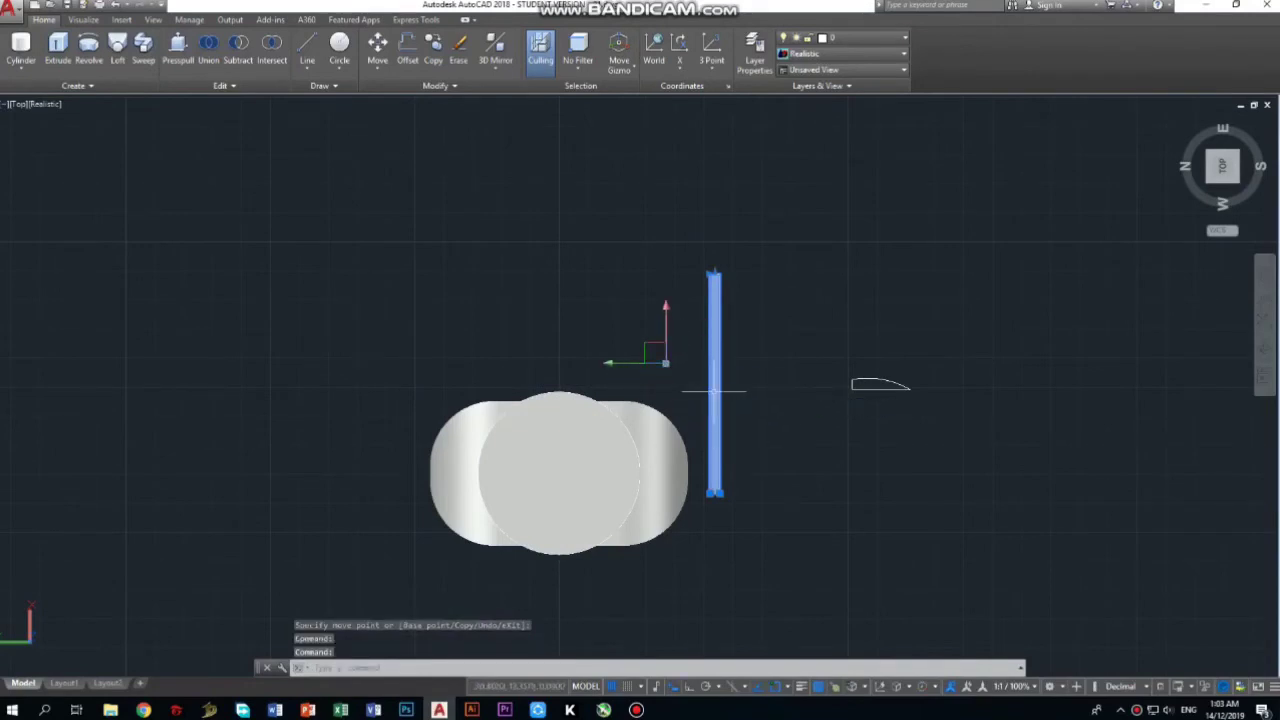
pyautogui.click(714, 391)
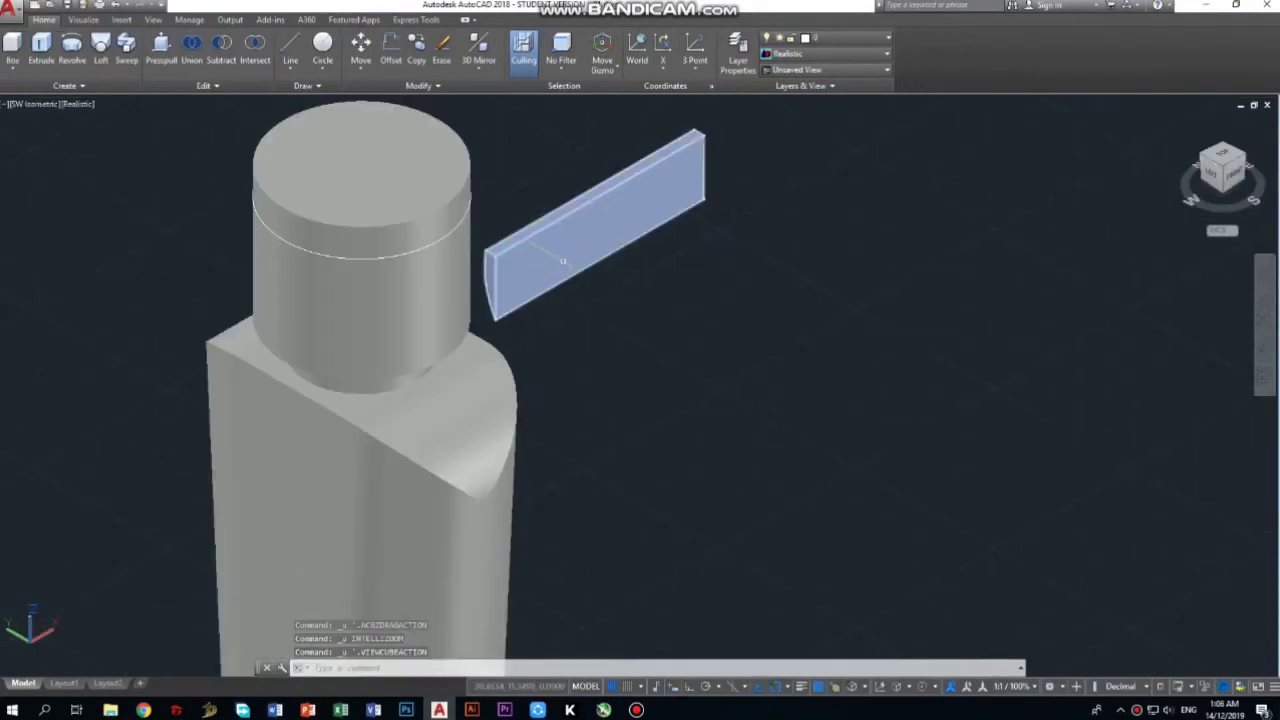
pyautogui.click(563, 261)
pyautogui.click(582, 207)
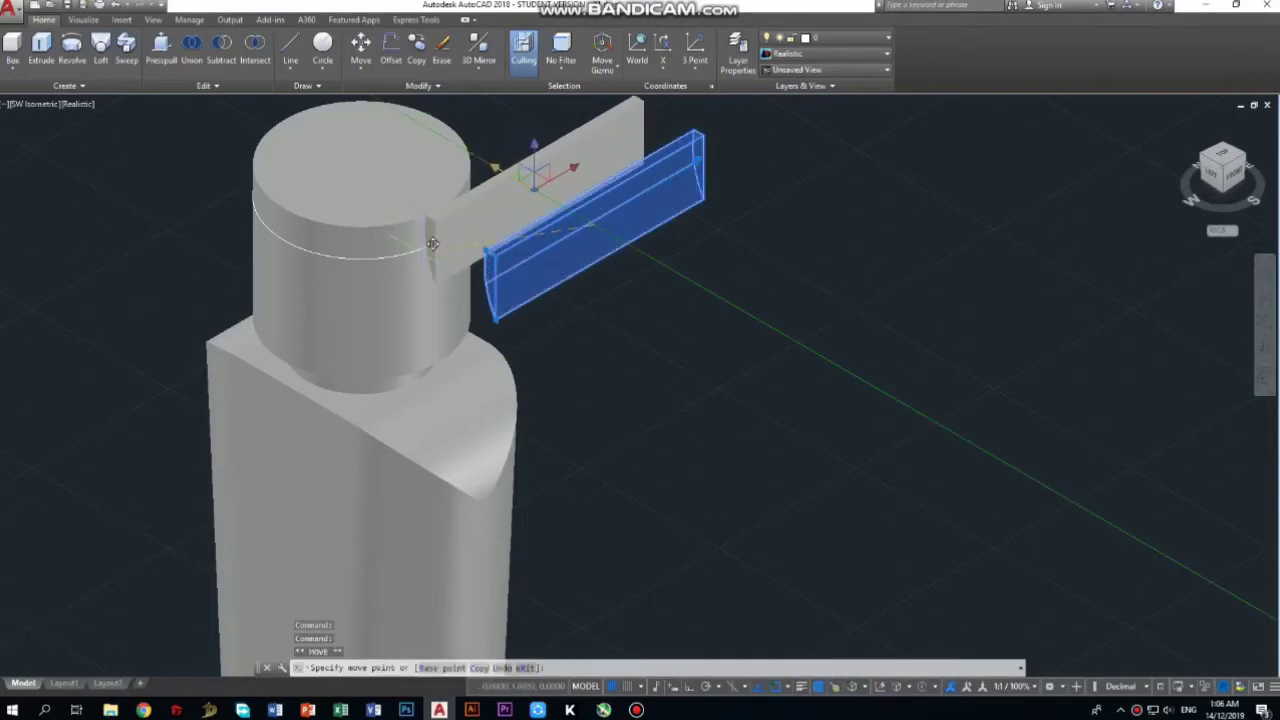
pyautogui.click(430, 240)
# Step: From the Left view, lower the blade to cap height and slide it to the cap's edge
pyautogui.click(1212, 176)
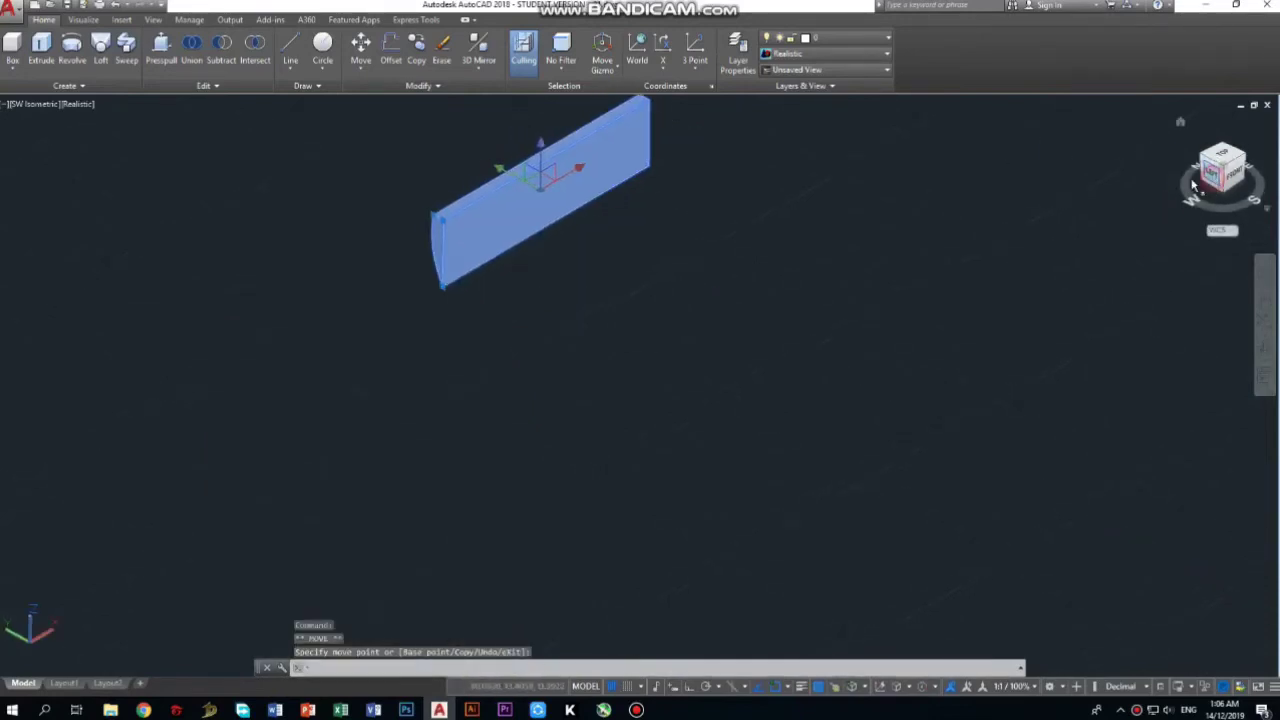
pyautogui.click(640, 338)
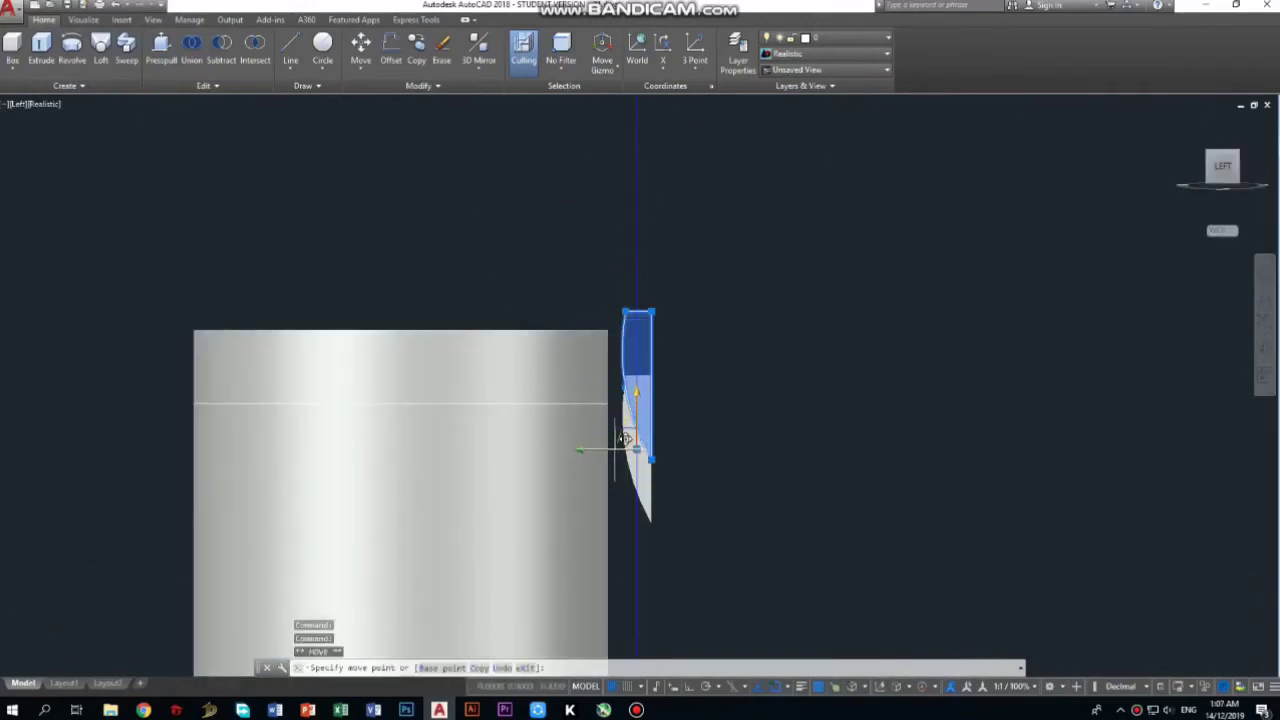
pyautogui.click(624, 440)
pyautogui.click(582, 449)
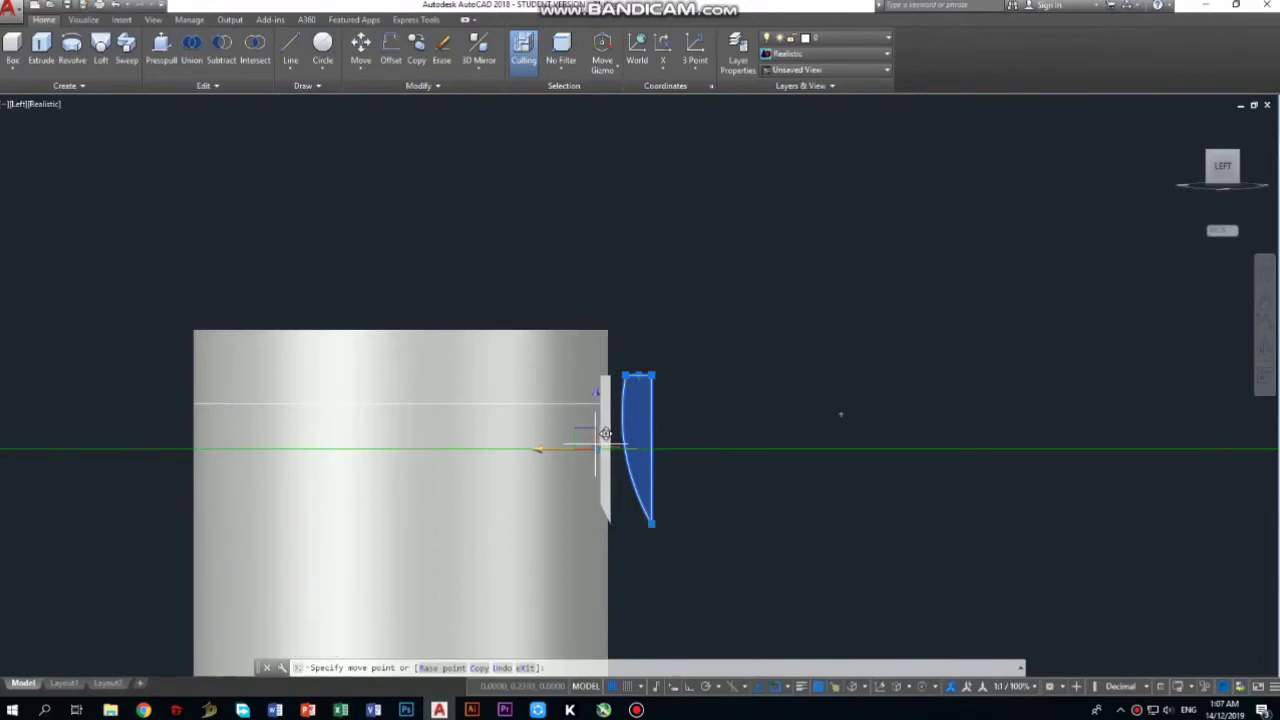
pyautogui.click(606, 434)
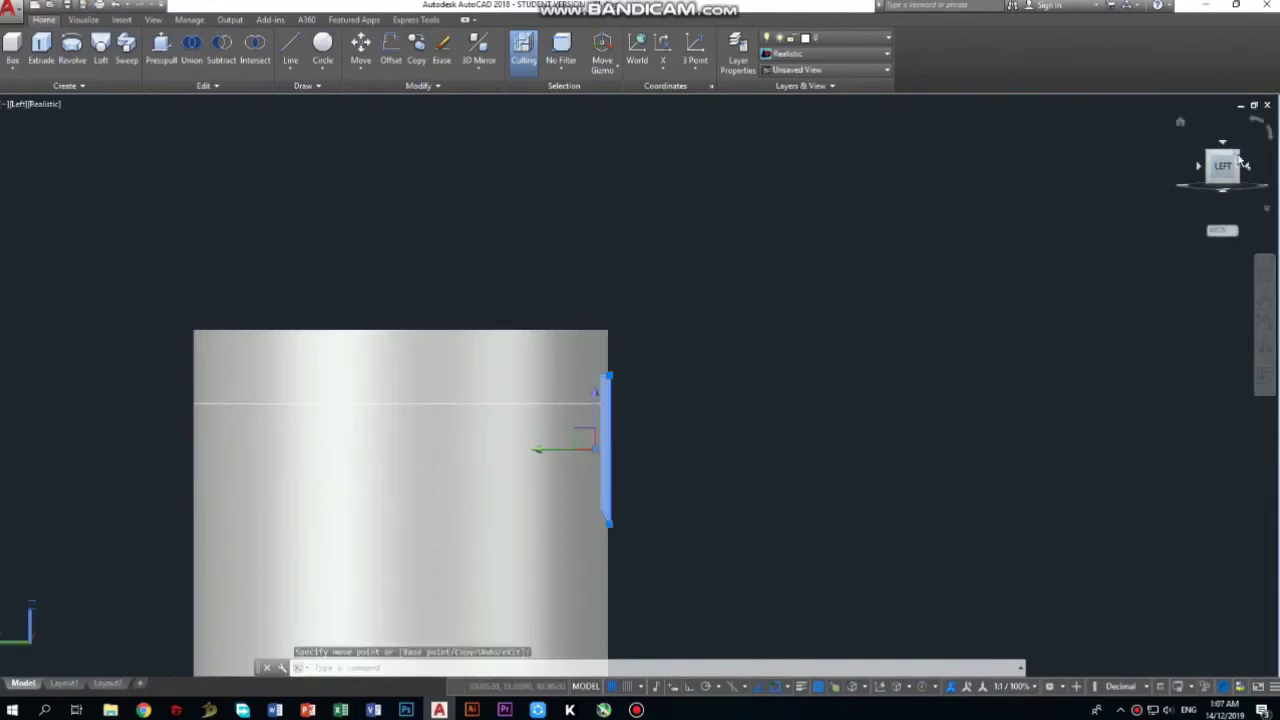
pyautogui.click(1243, 163)
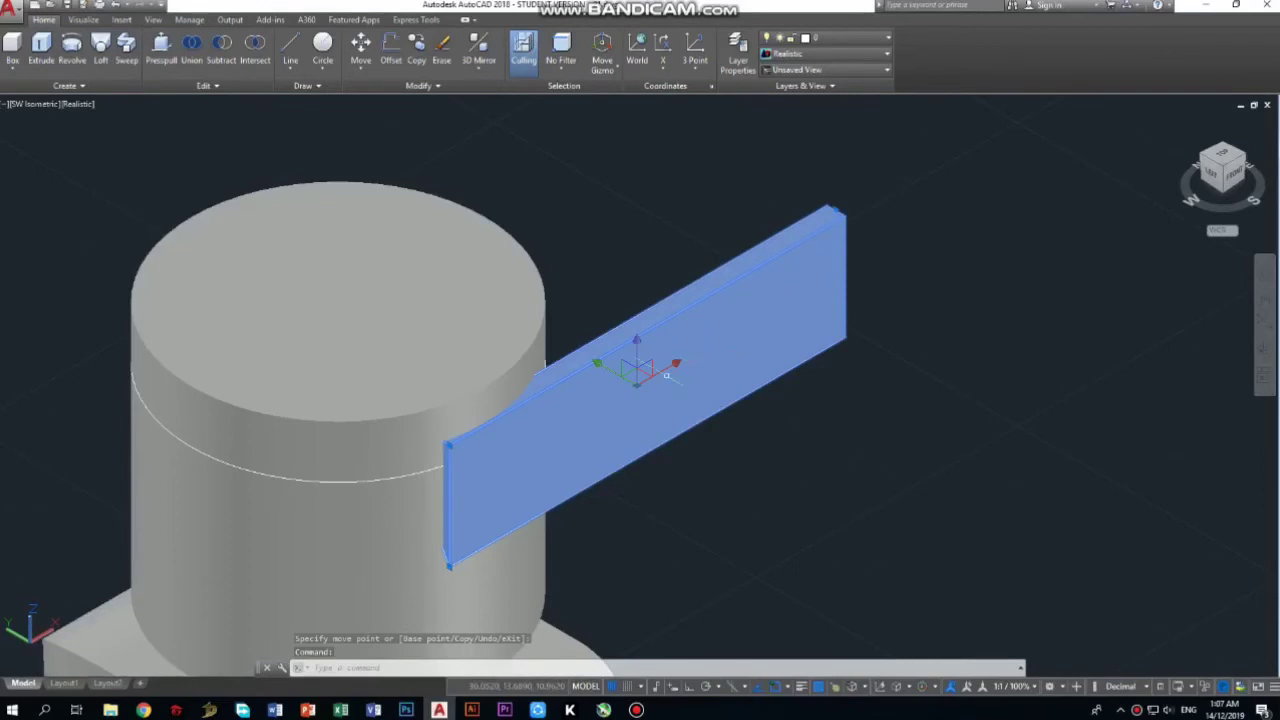
# Step: Push the blade into the cap and subtract it from the cap solid
pyautogui.click(678, 371)
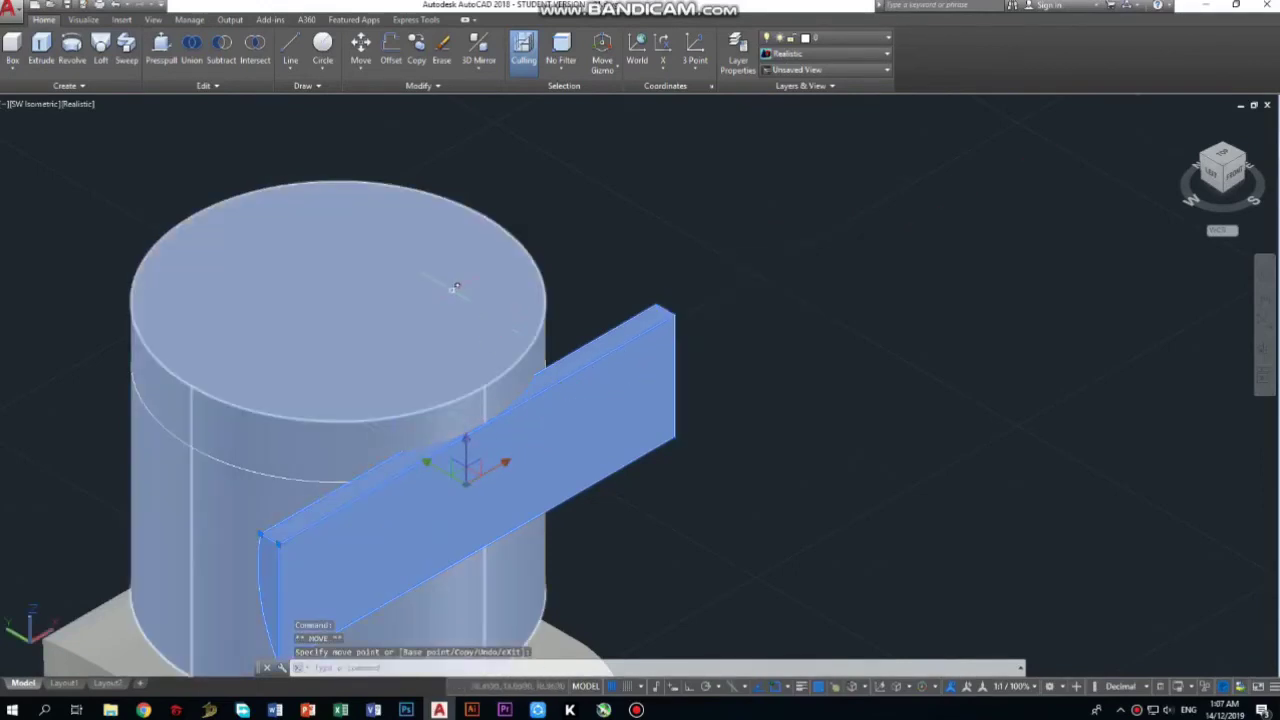
pyautogui.click(516, 231)
pyautogui.click(220, 45)
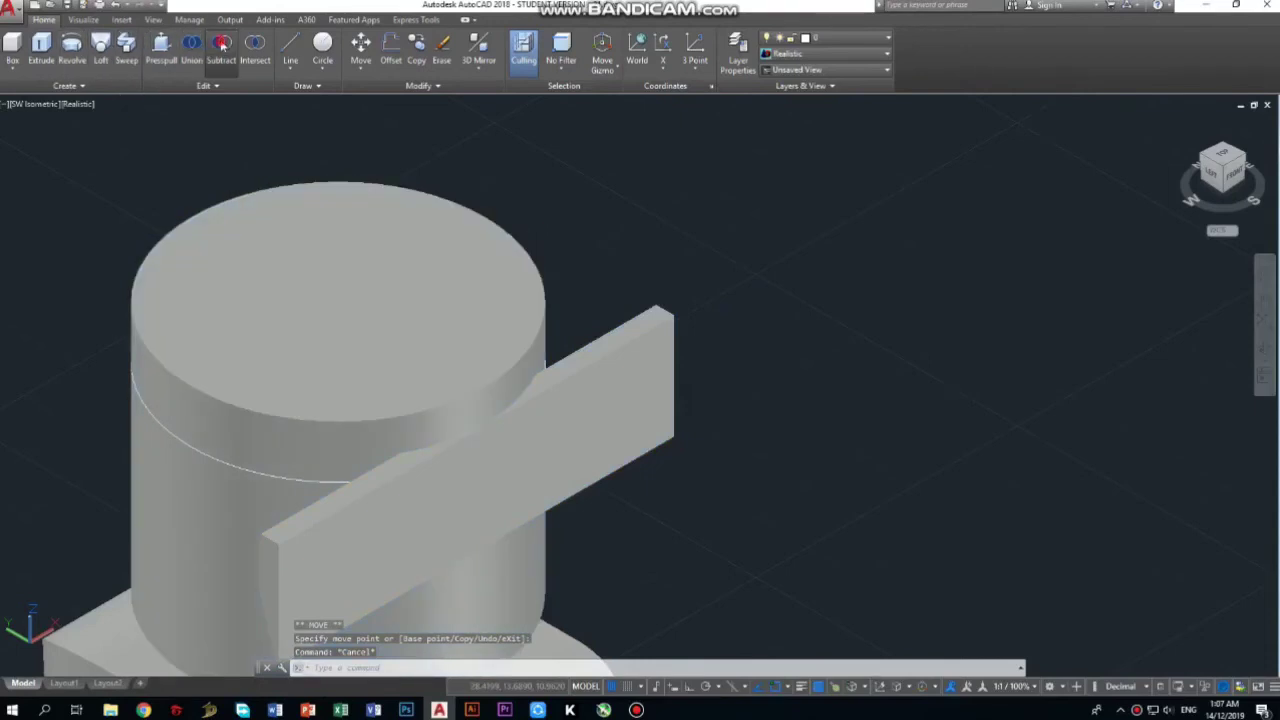
pyautogui.click(324, 312)
pyautogui.press('Return')
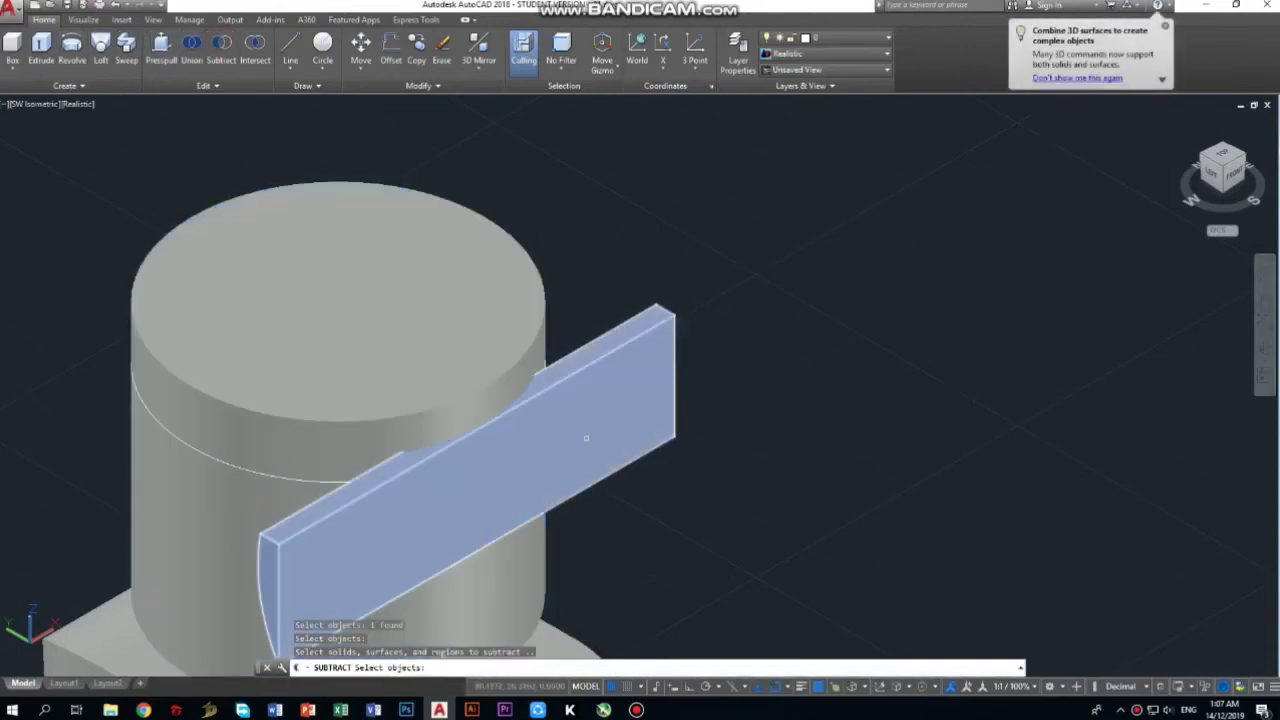
pyautogui.click(586, 434)
pyautogui.press('Return')
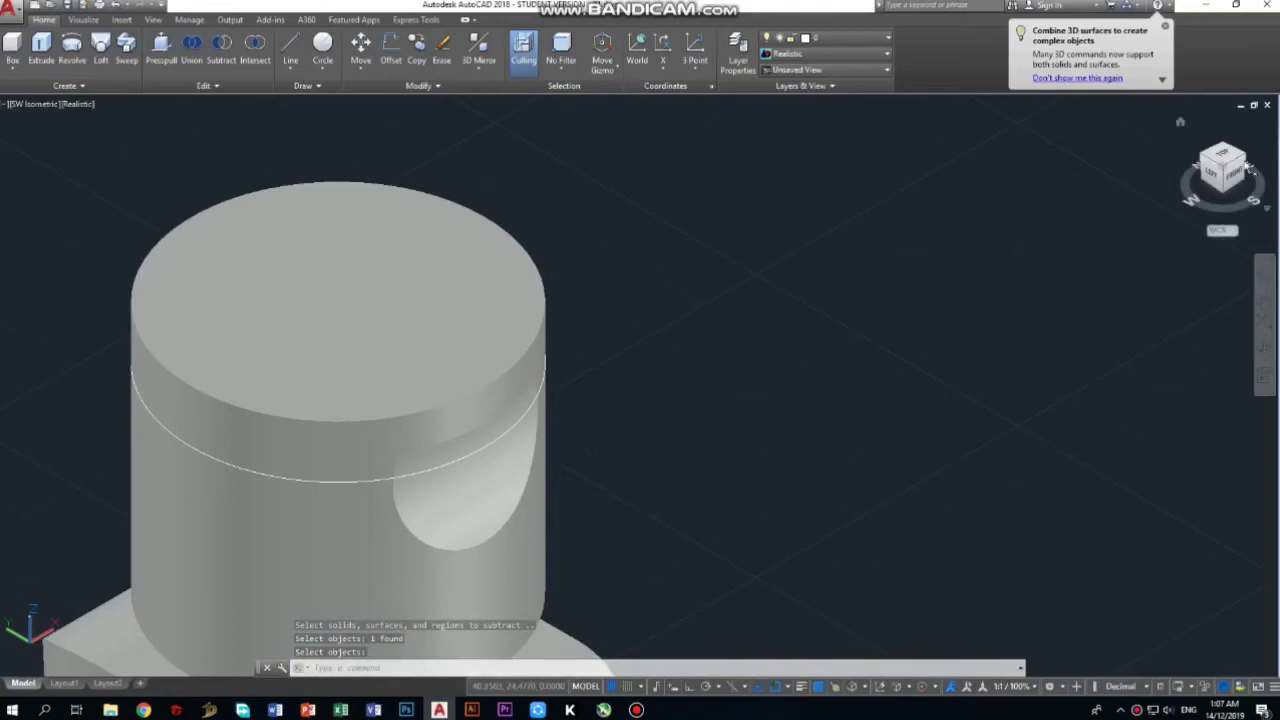
pyautogui.click(1207, 157)
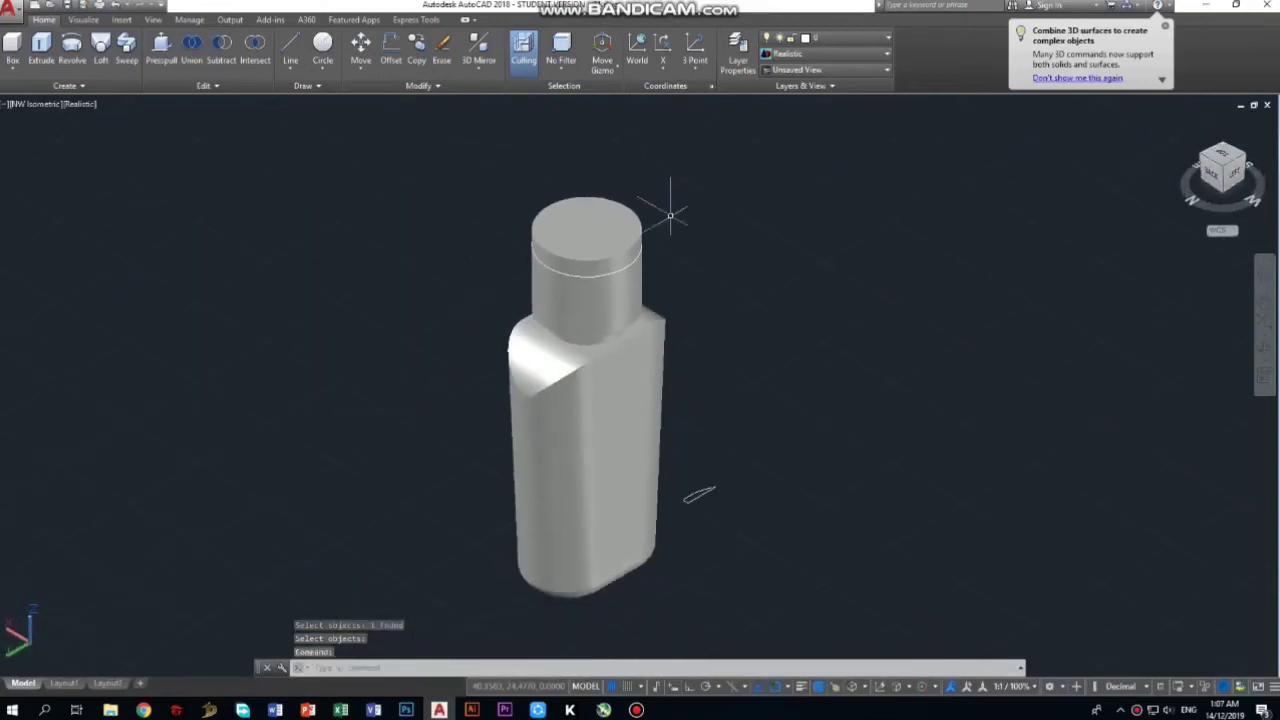
pyautogui.click(15, 45)
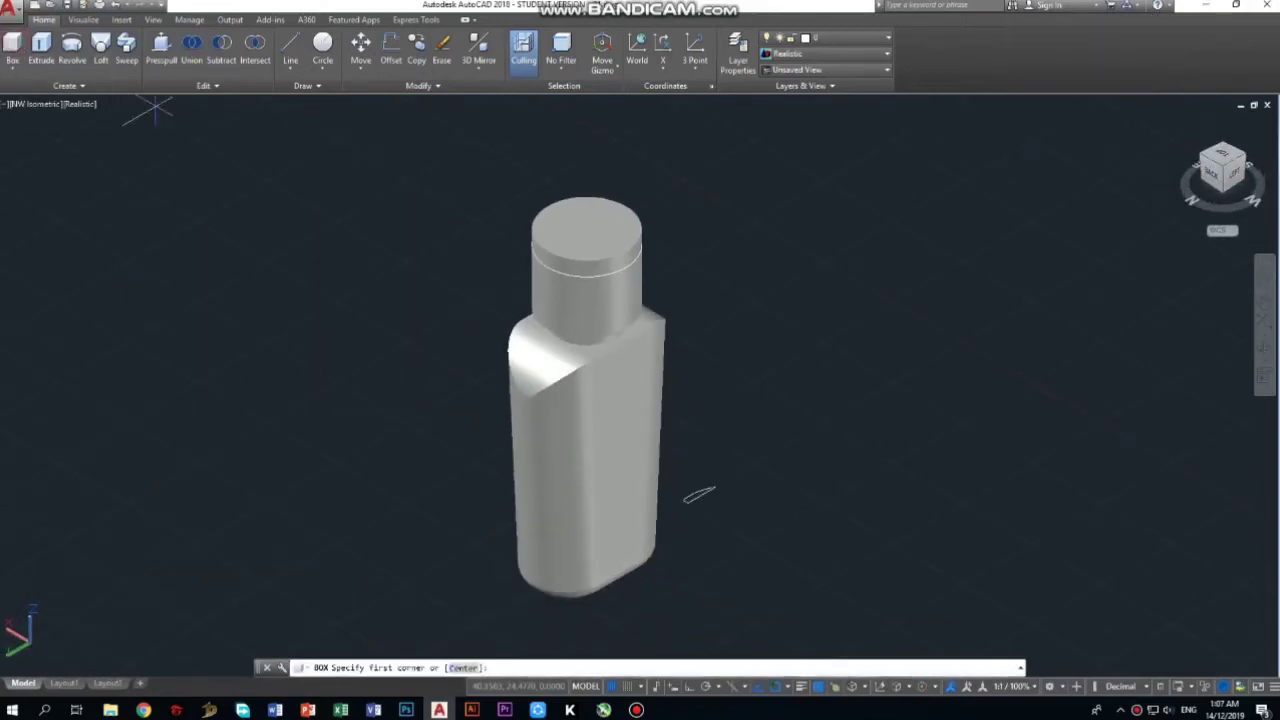
pyautogui.scroll(2, 581, 219)
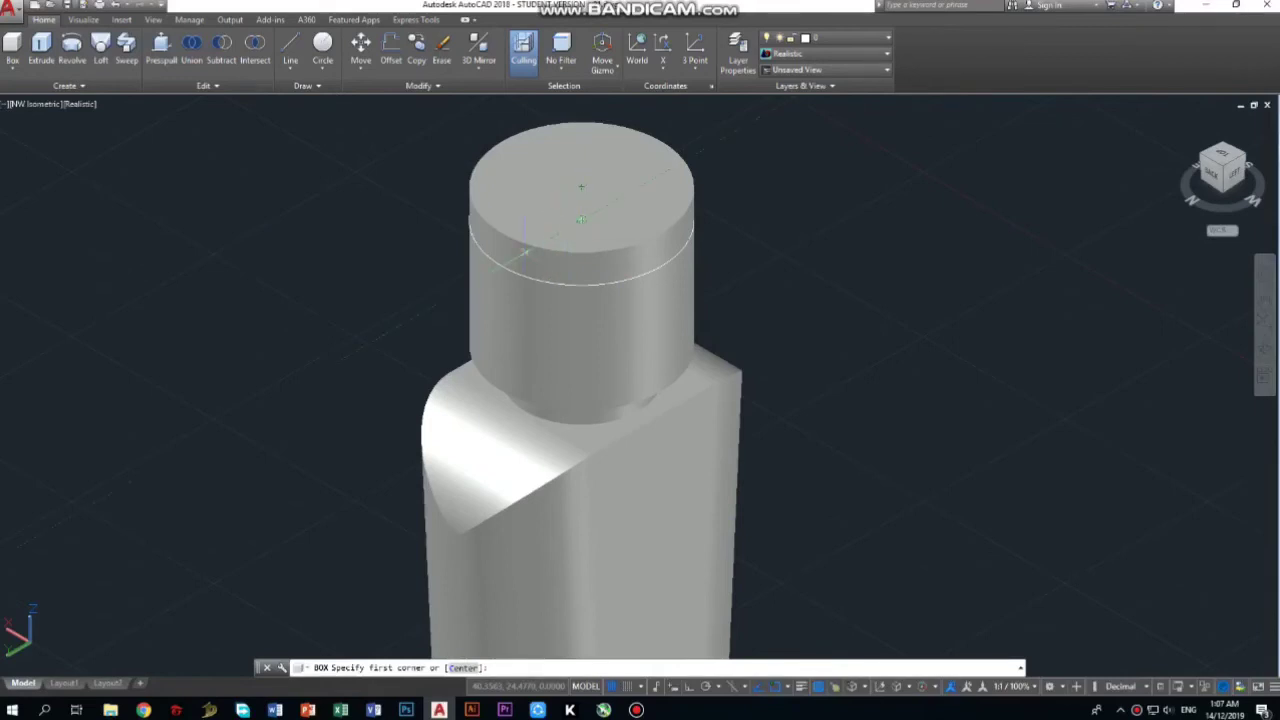
pyautogui.click(502, 266)
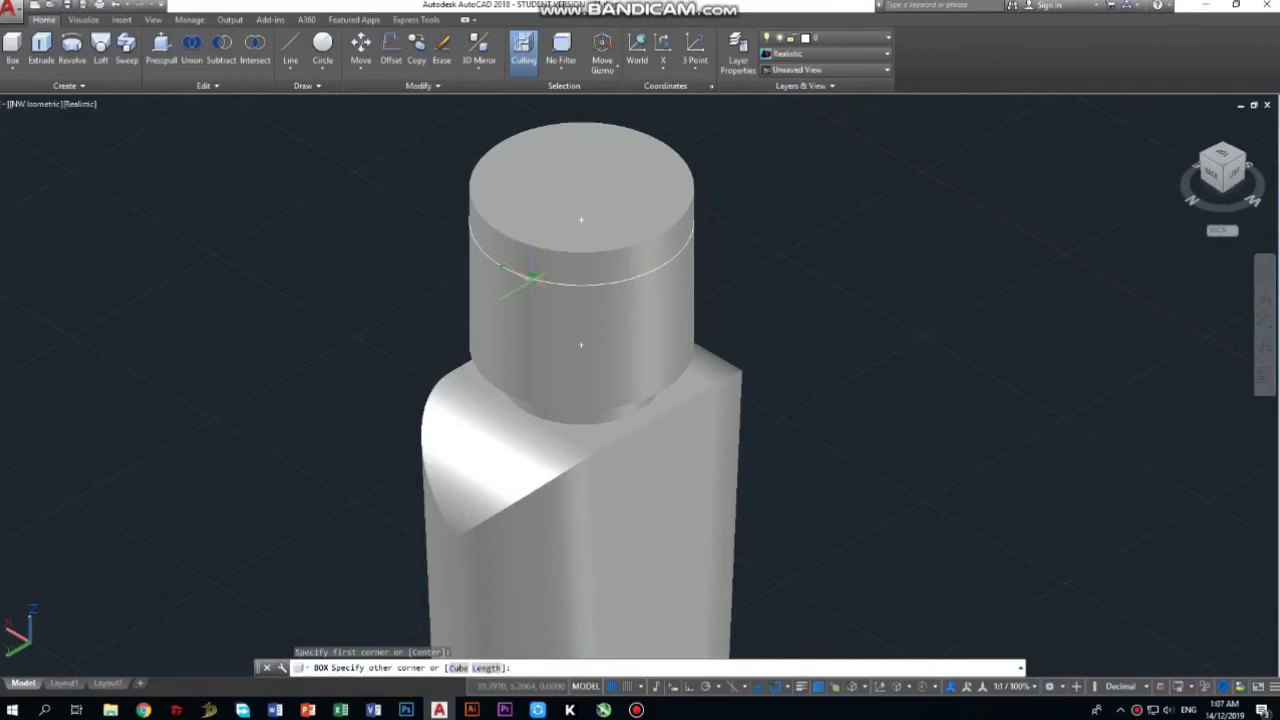
pyautogui.scroll(5, 532, 277)
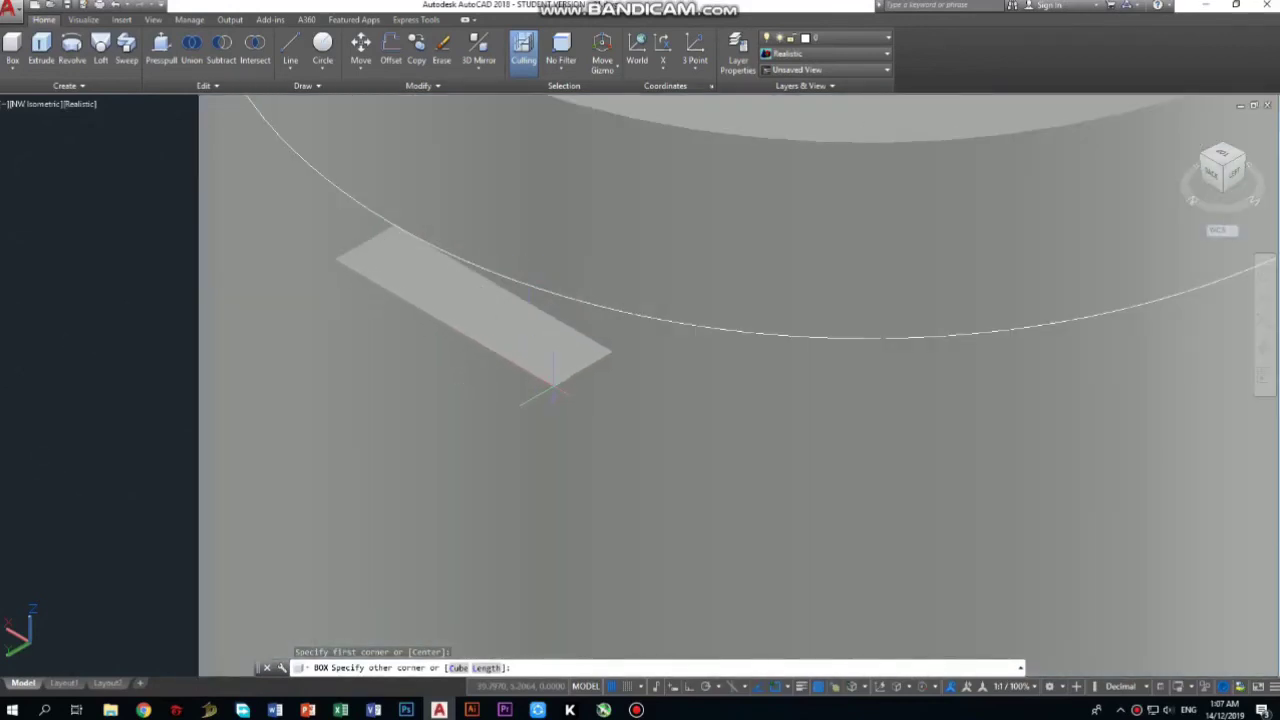
pyautogui.scroll(-5, 553, 383)
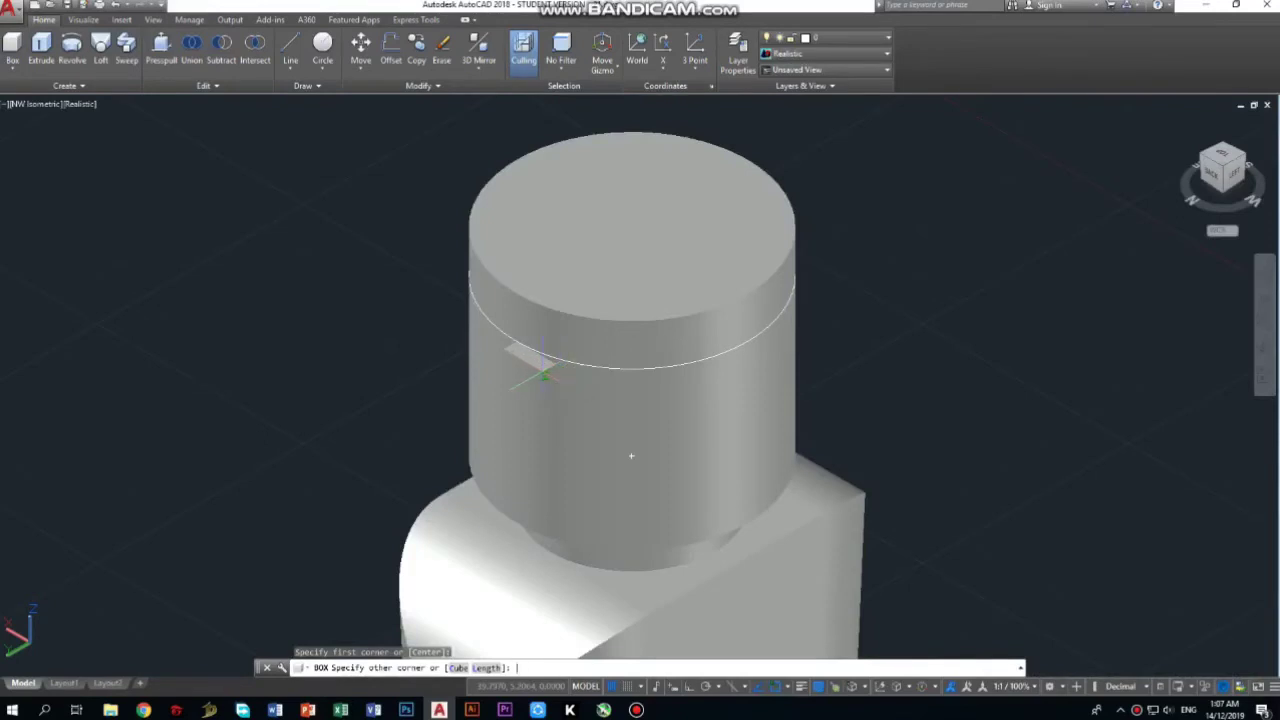
pyautogui.write('.2')
pyautogui.press('Return')
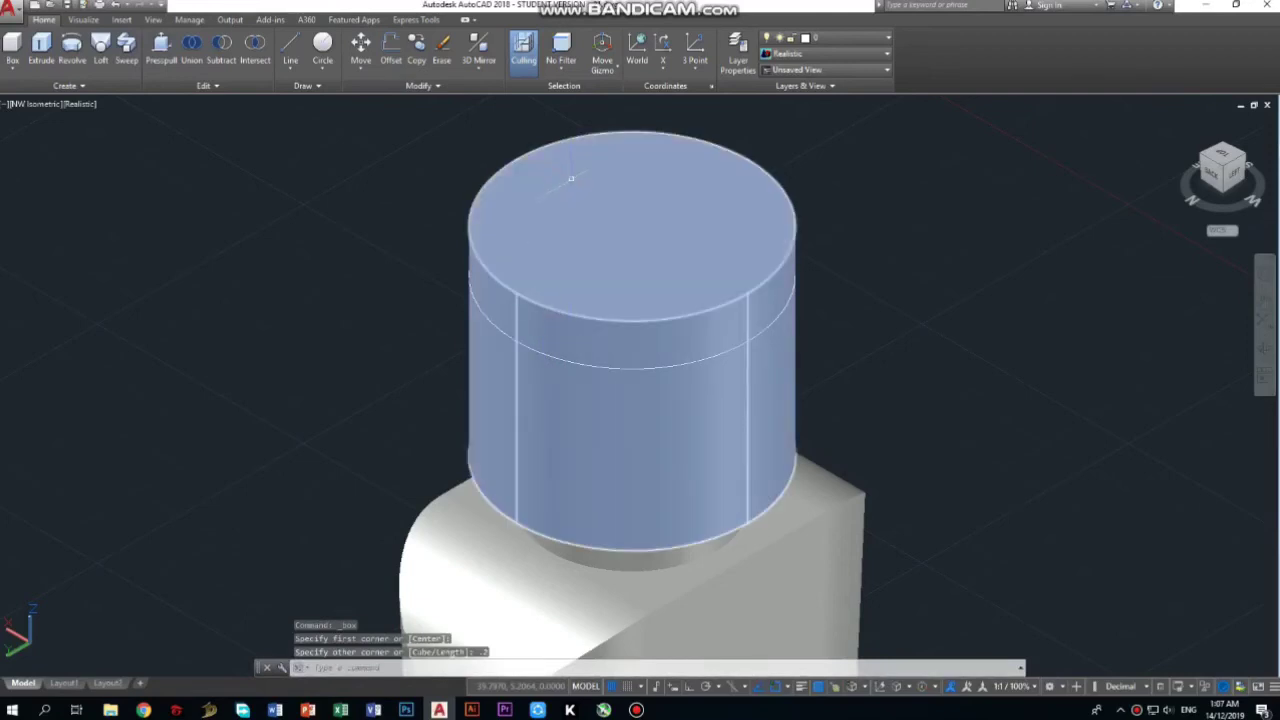
pyautogui.scroll(-5, 566, 186)
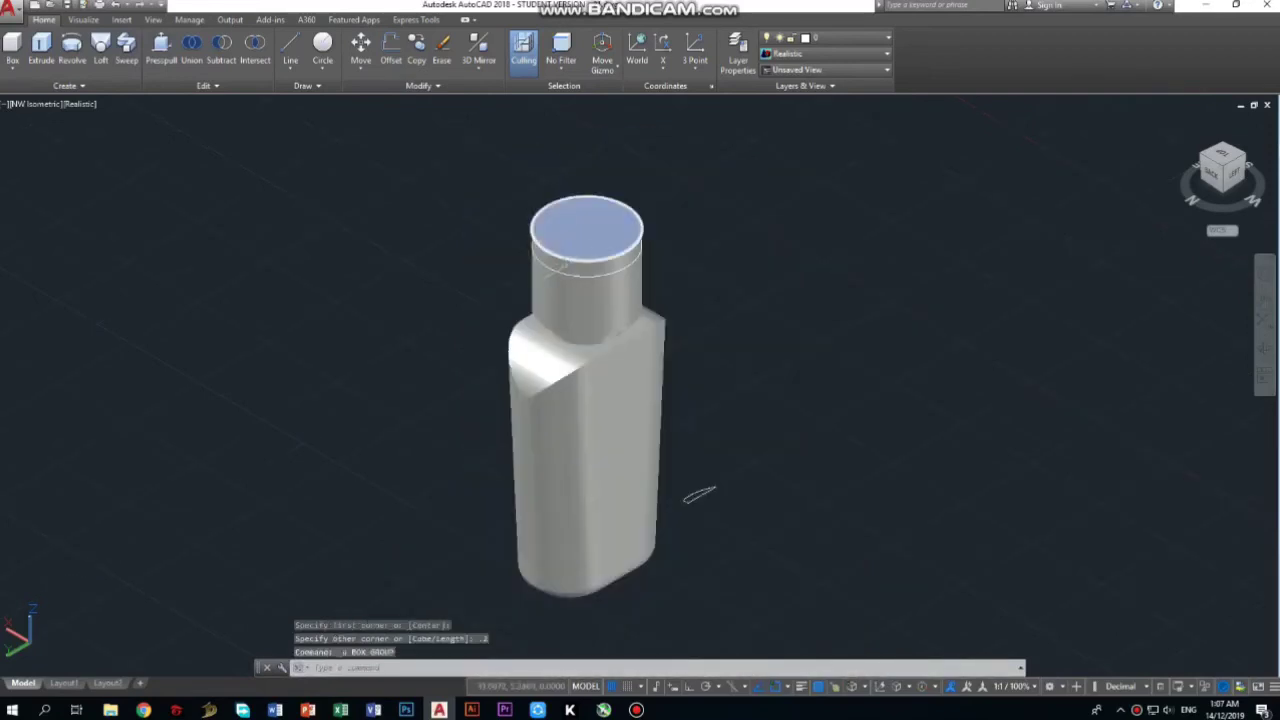
pyautogui.hotkey('ctrl', 'z')
pyautogui.moveTo(1222, 168)
pyautogui.click(1205, 155)
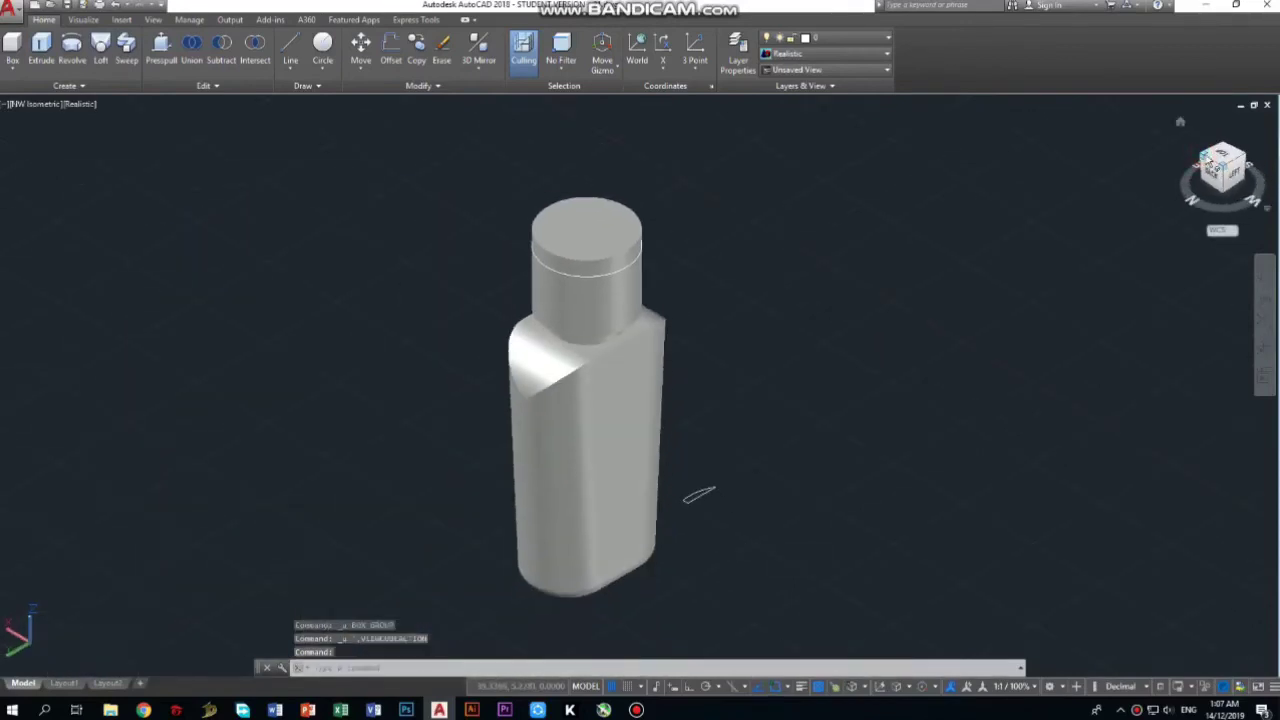
pyautogui.scroll(5, 490, 258)
pyautogui.click(12, 45)
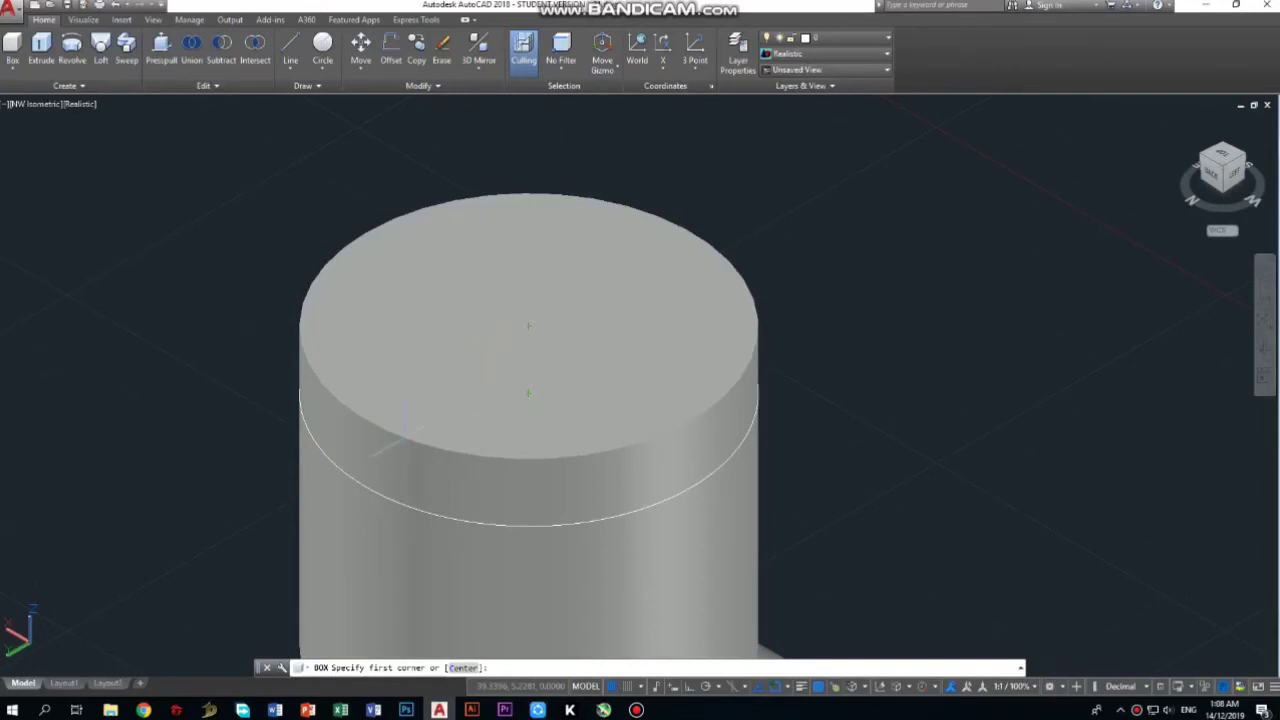
pyautogui.click(340, 464)
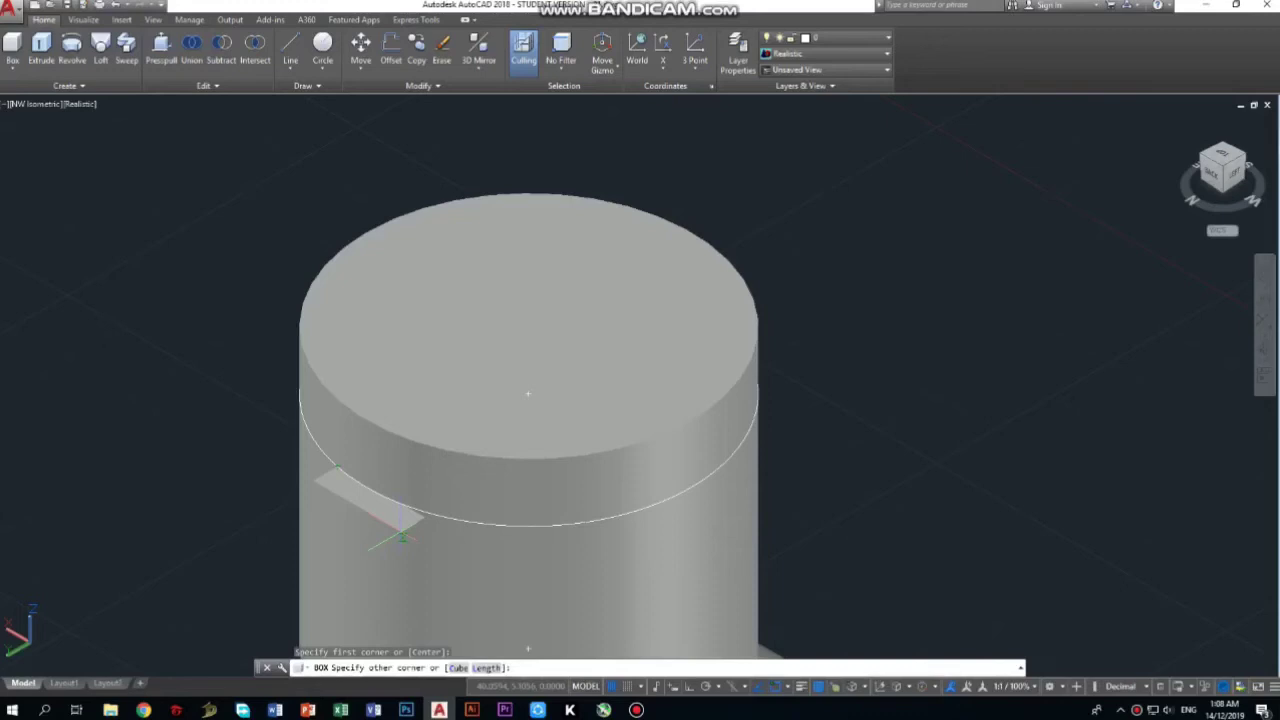
pyautogui.click(401, 517)
pyautogui.scroll(-5, 271, 529)
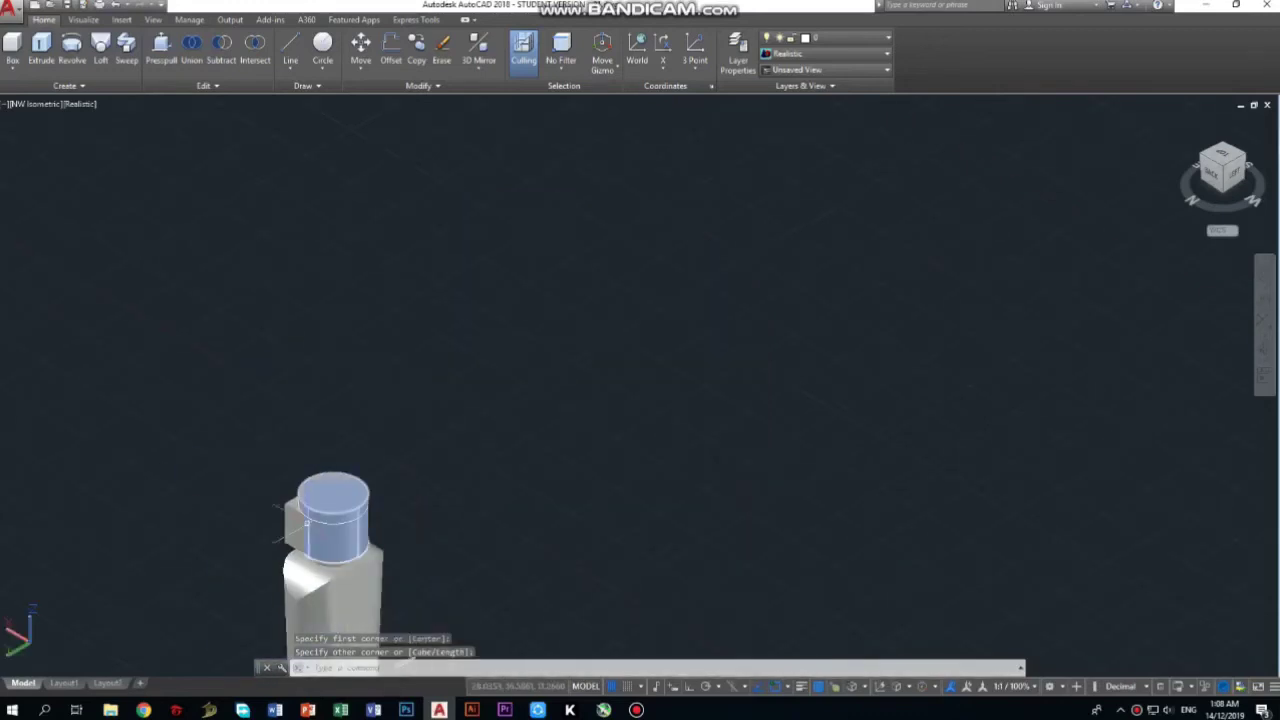
pyautogui.scroll(2, 271, 529)
pyautogui.scroll(3, 300, 500)
pyautogui.scroll(3, 530, 339)
pyautogui.click(530, 339)
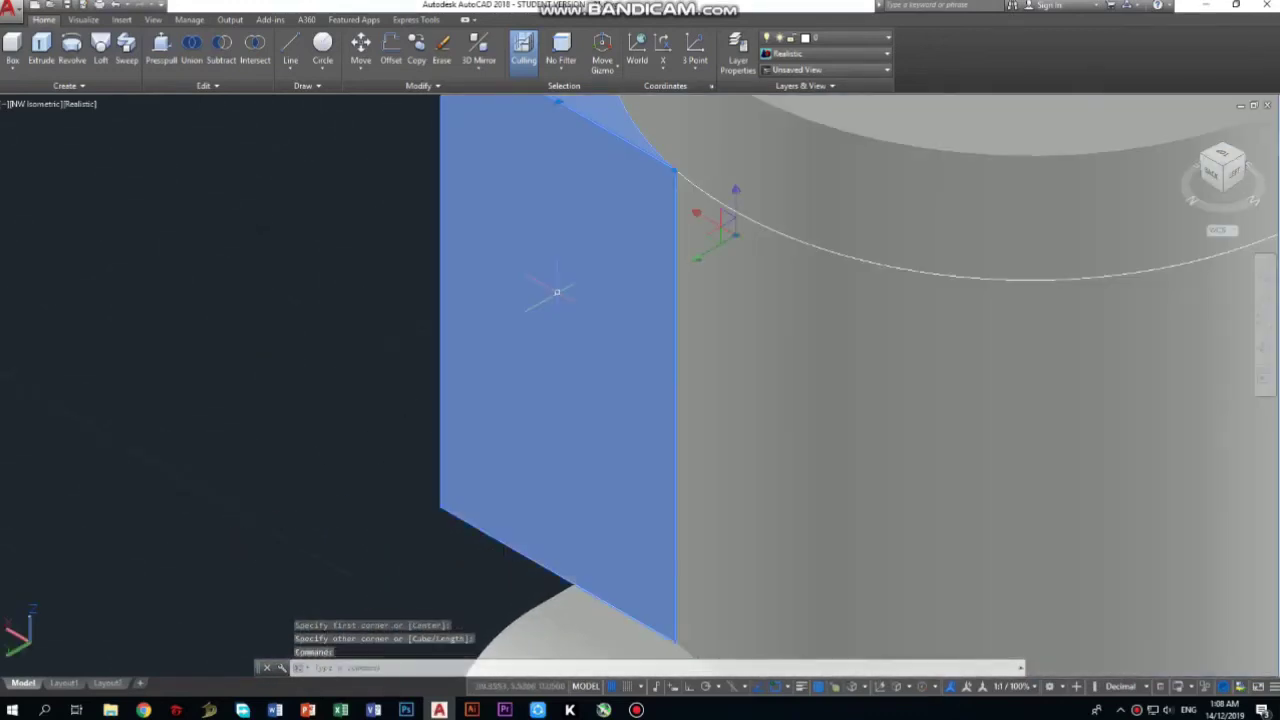
pyautogui.scroll(-3, 557, 286)
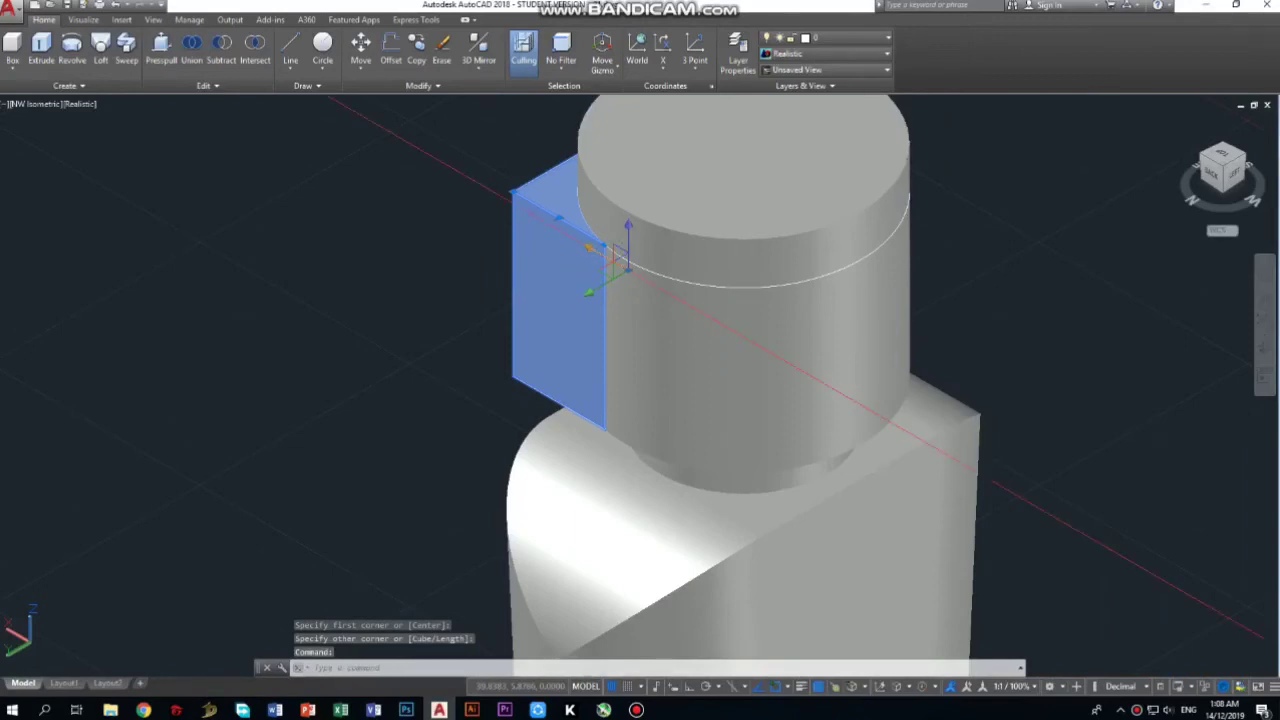
# Step: Undo the earlier box and redraw it from the cylinder centre, 0.2 across and 0.1 high
pyautogui.hotkey('ctrl', 'z')
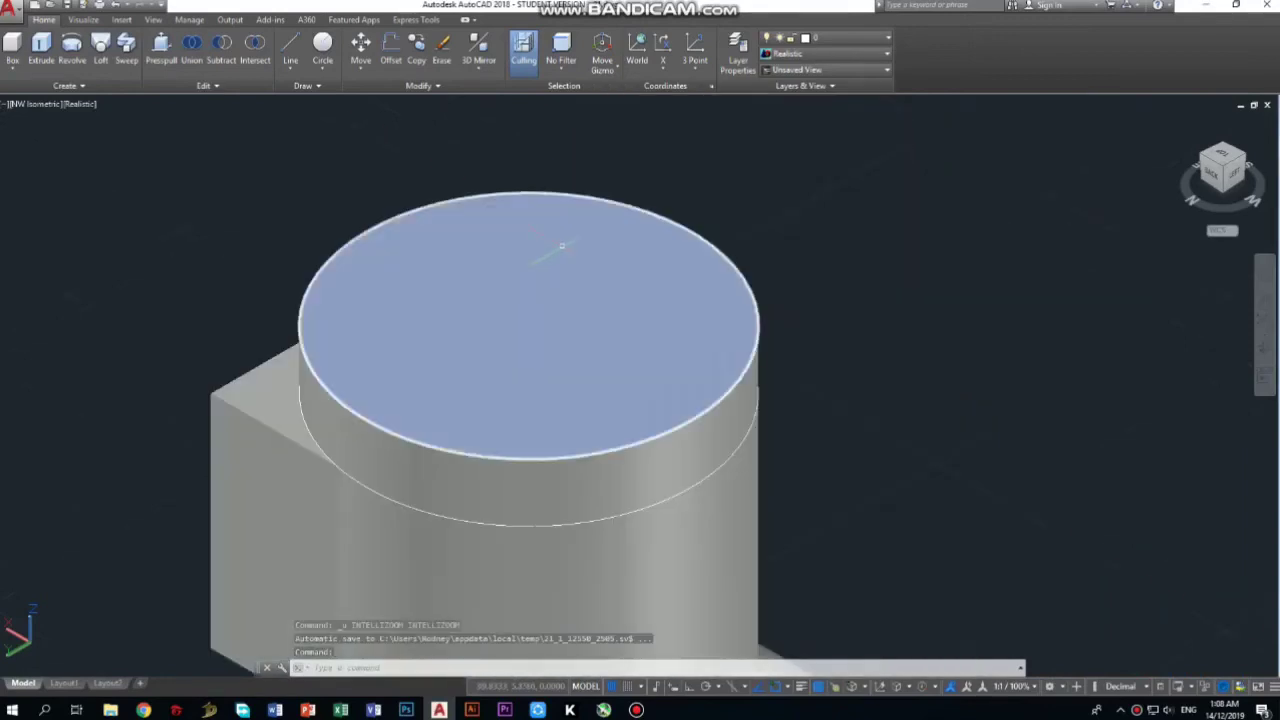
pyautogui.click(13, 45)
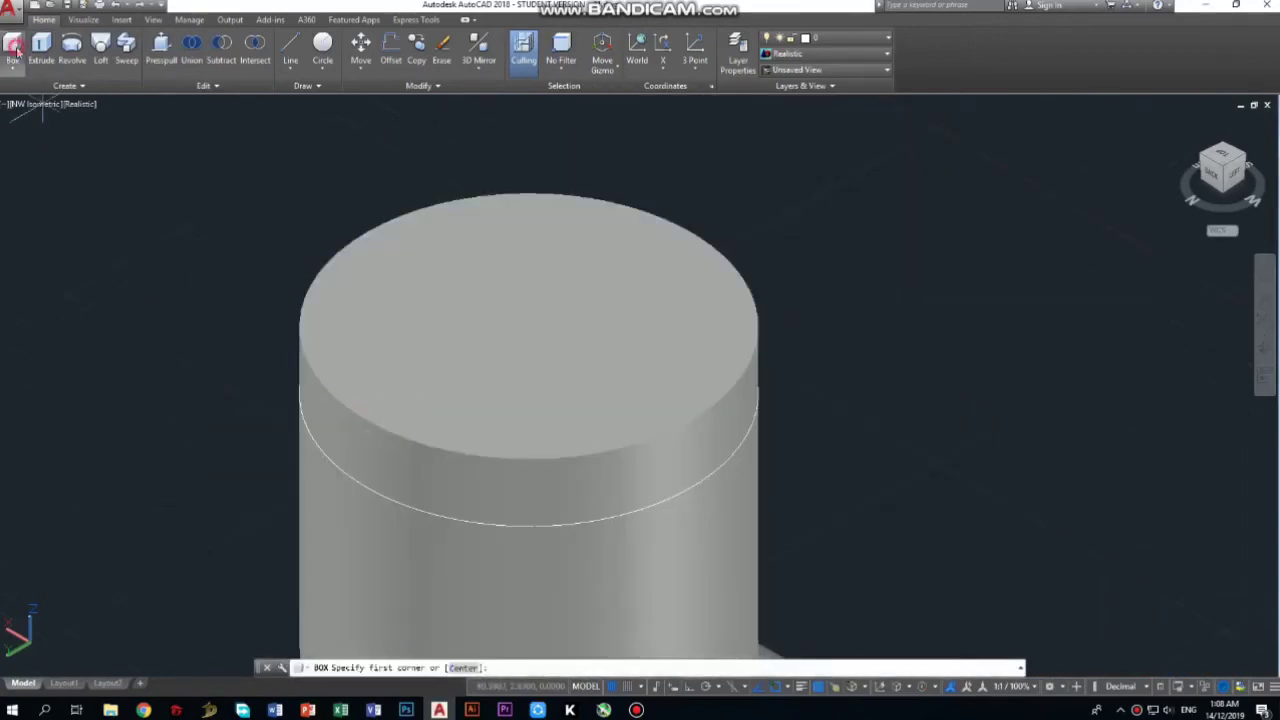
pyautogui.click(528, 393)
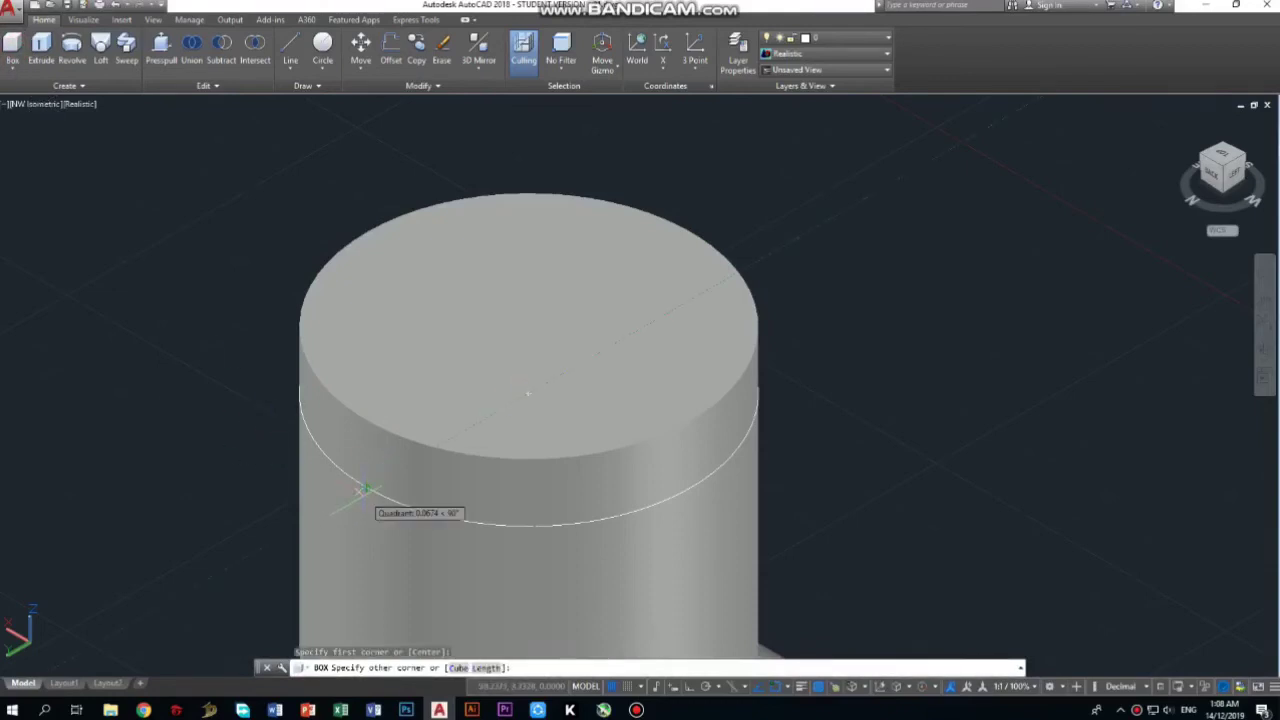
pyautogui.click(367, 488)
pyautogui.write('.2')
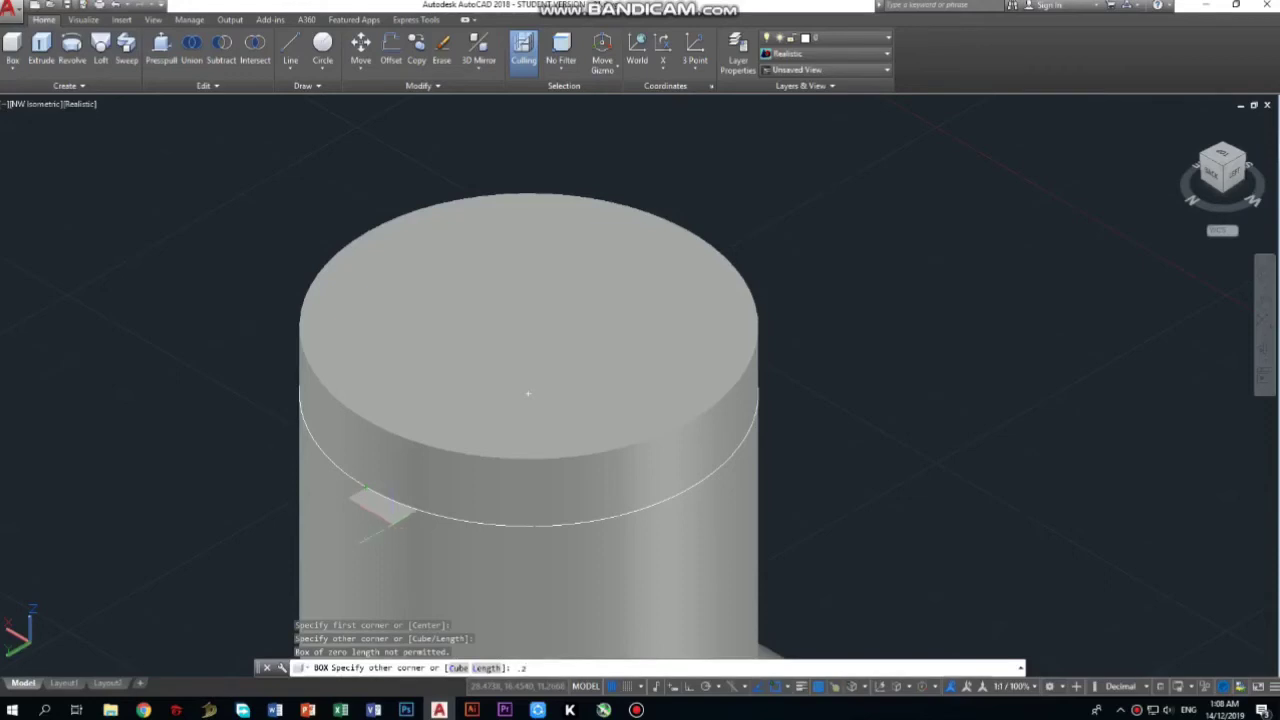
pyautogui.press('Return')
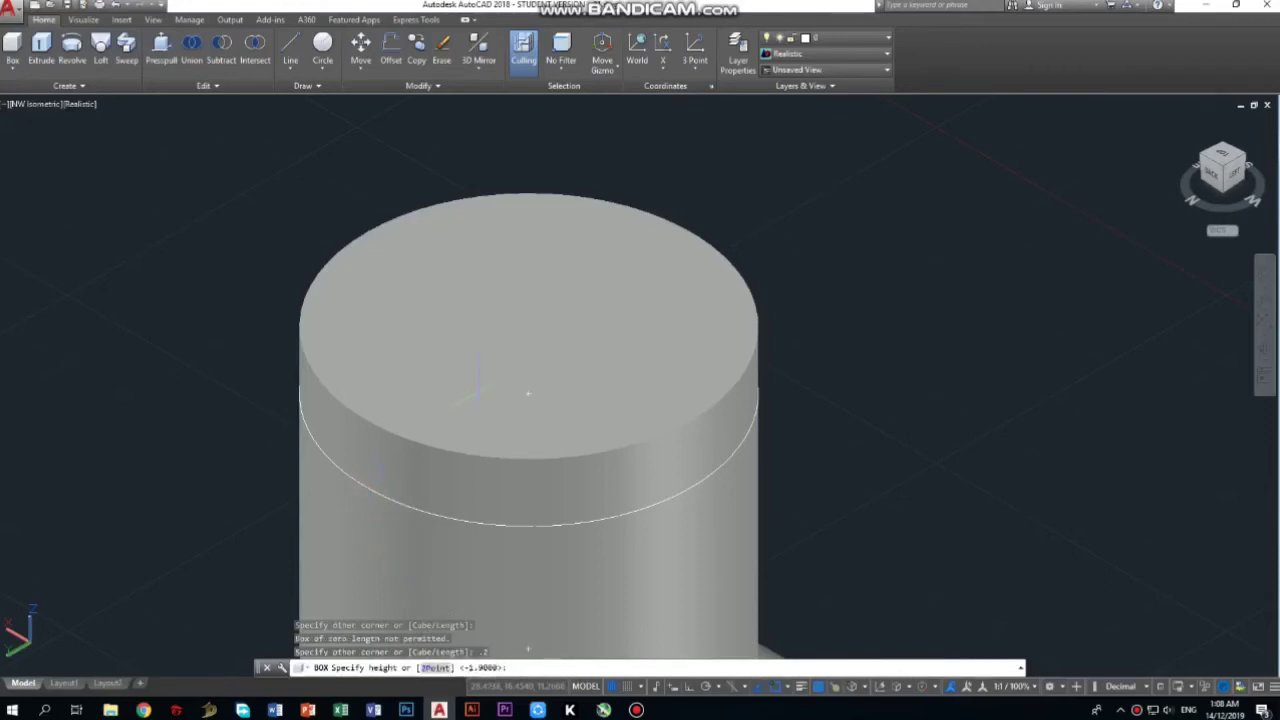
pyautogui.scroll(-5, 470, 440)
pyautogui.scroll(5, 428, 488)
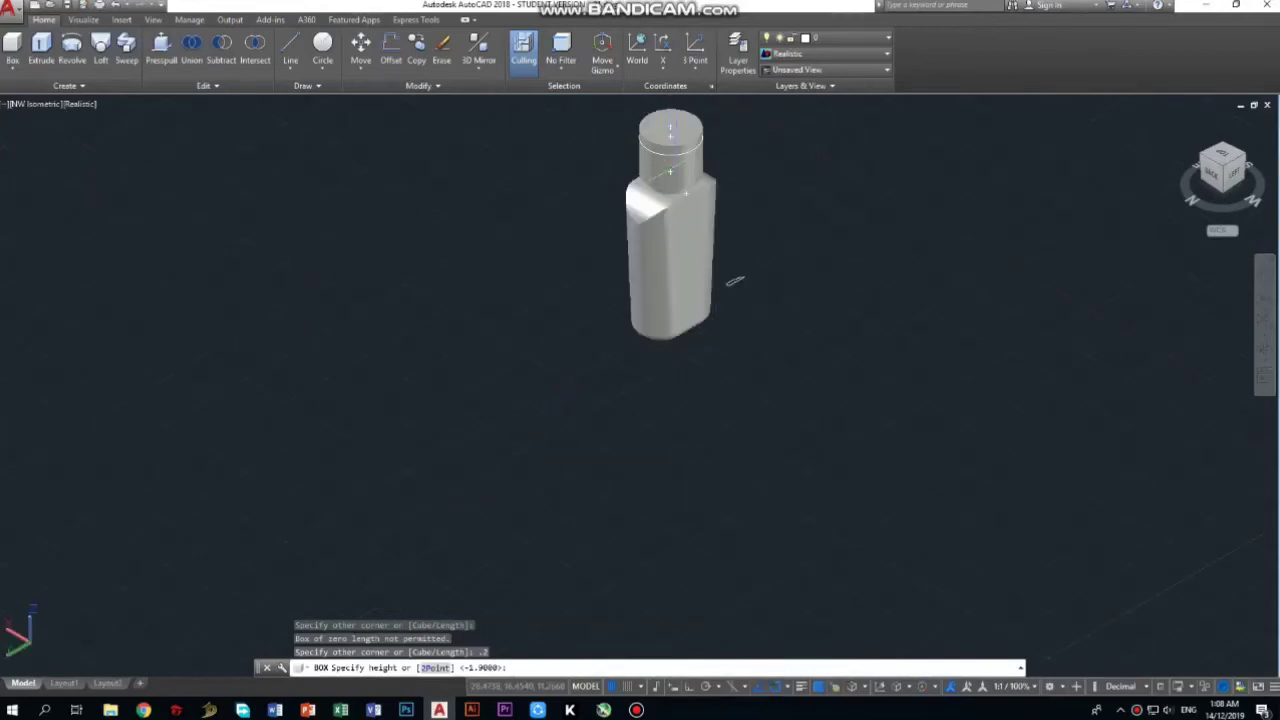
pyautogui.scroll(-3, 670, 172)
pyautogui.scroll(2, 670, 150)
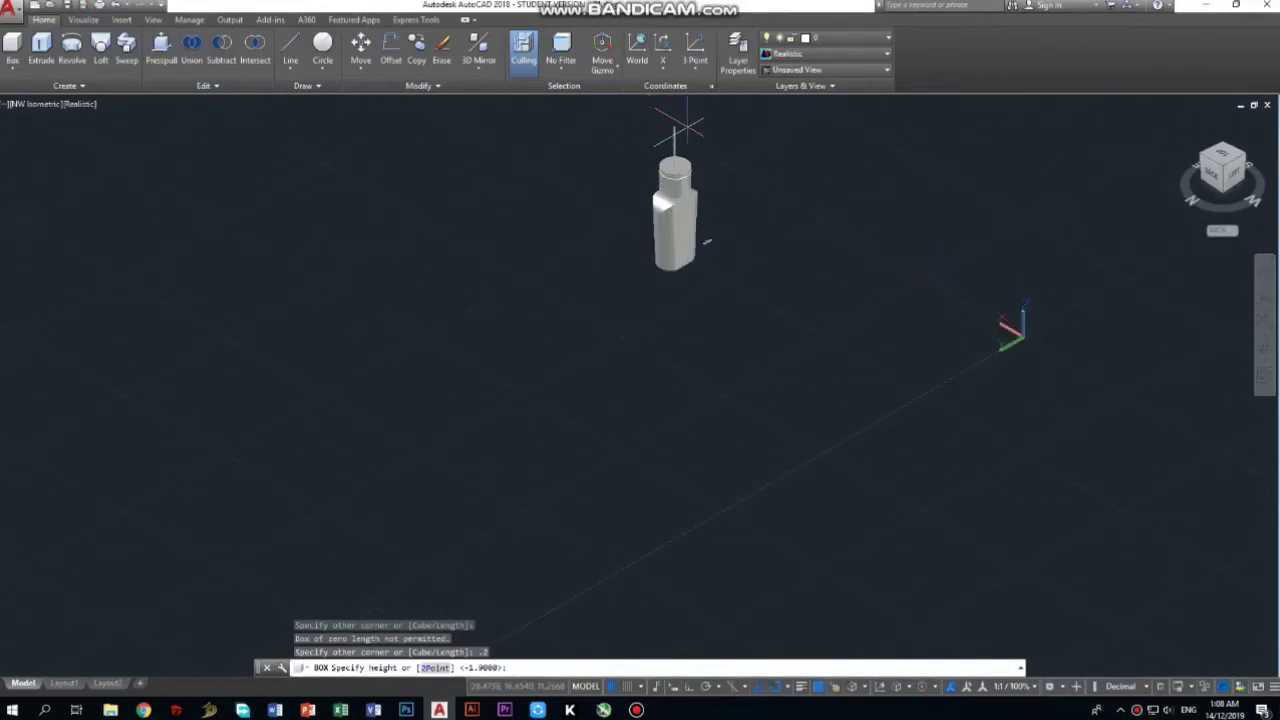
pyautogui.scroll(3, 657, 228)
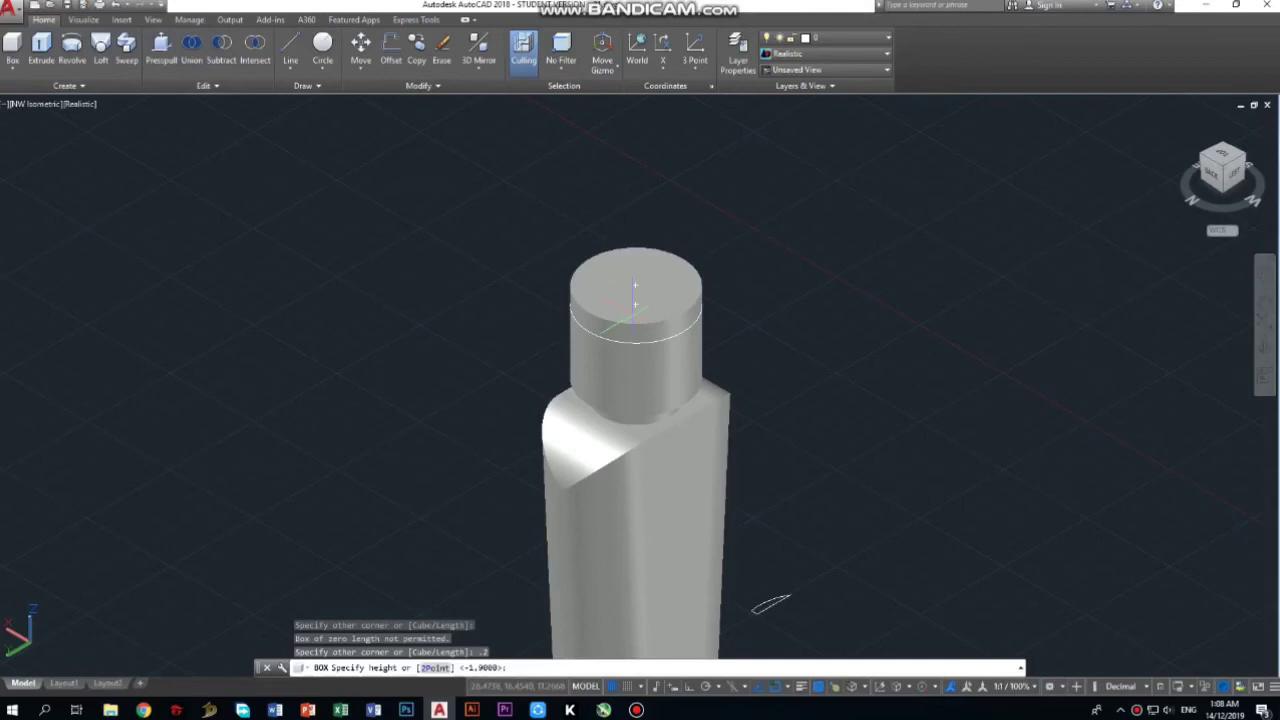
pyautogui.write('.1')
pyautogui.press('Return')
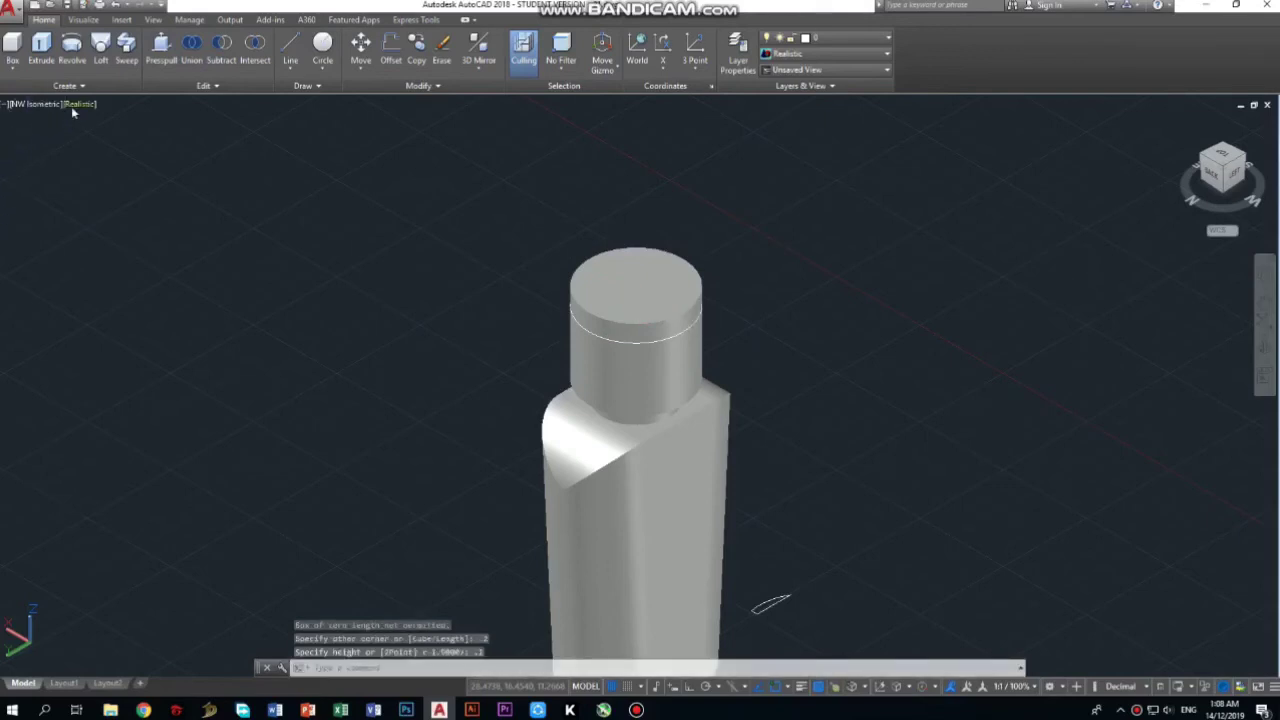
# Step: Switch to Wireframe display and move the tiny box to the cap cylinder's left rim
pyautogui.click(78, 105)
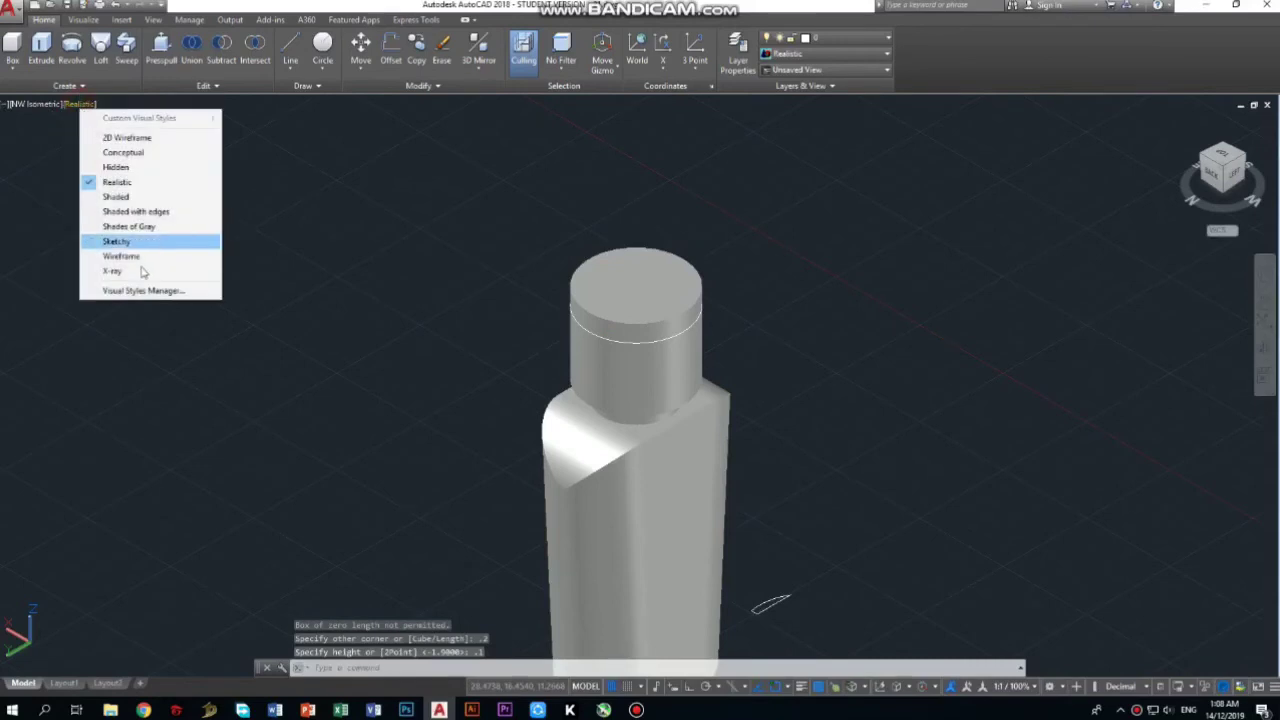
pyautogui.click(134, 257)
pyautogui.scroll(3, 620, 300)
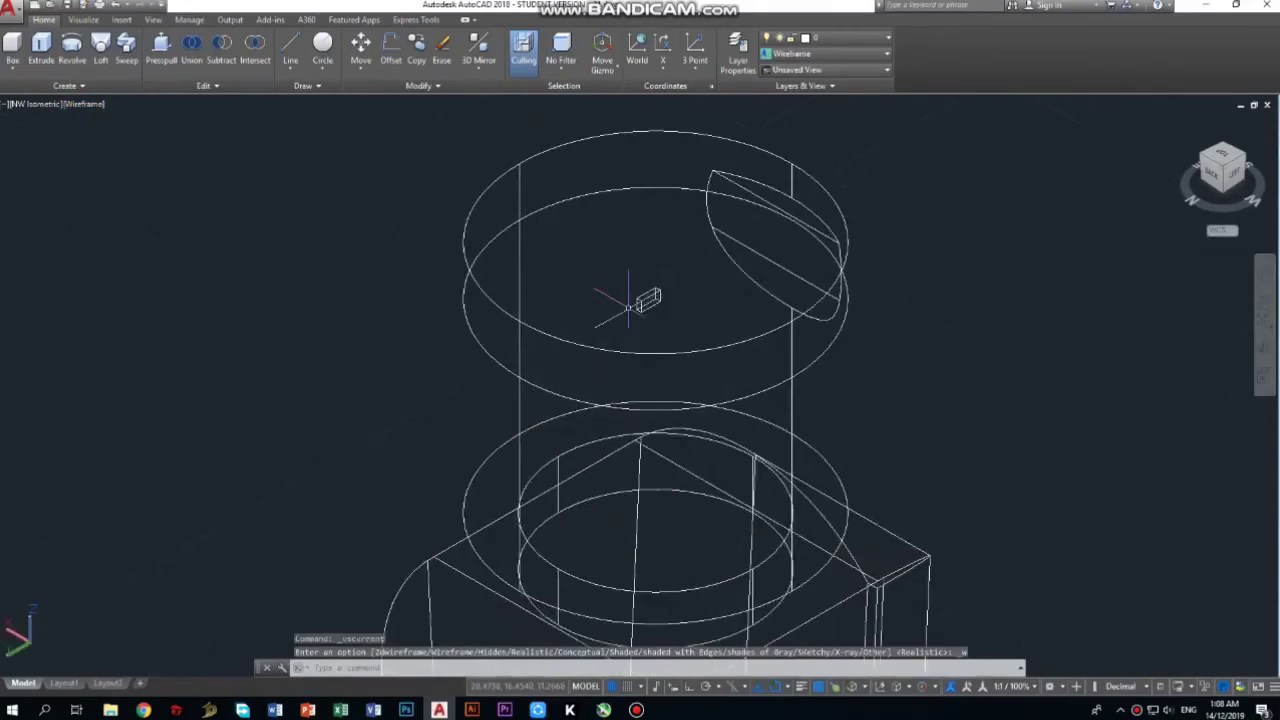
pyautogui.scroll(2, 657, 295)
pyautogui.click(657, 295)
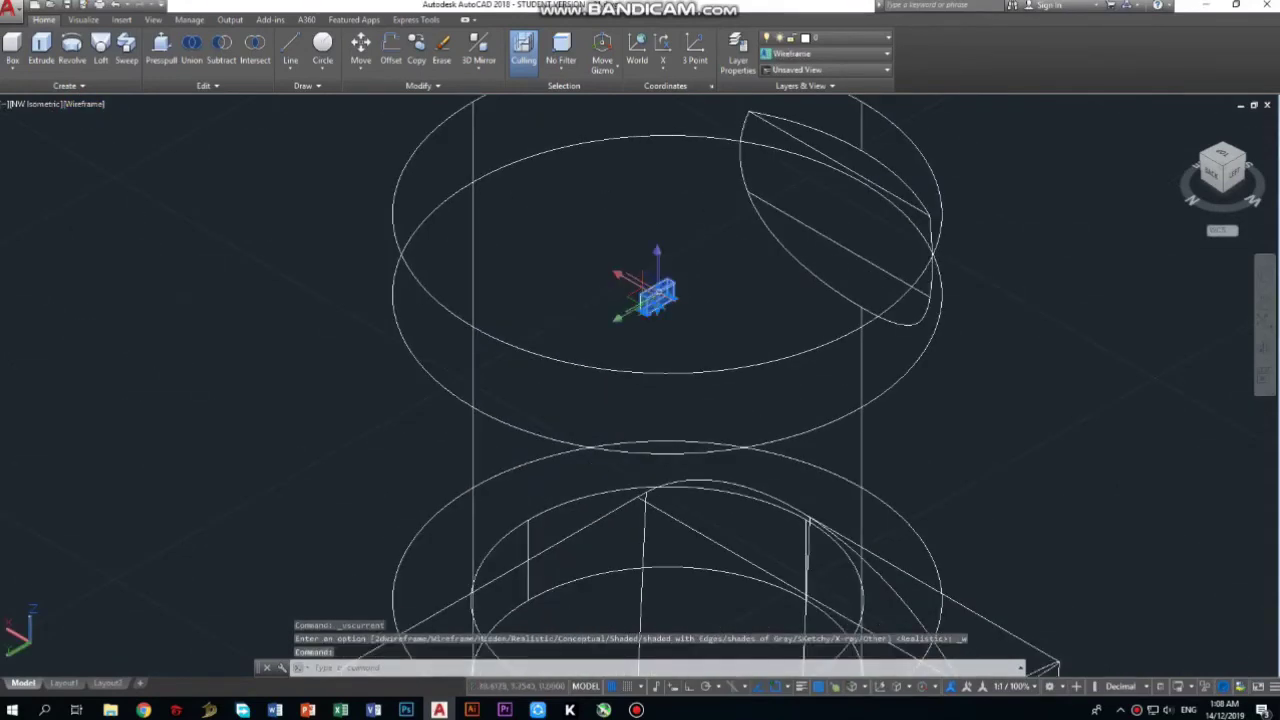
pyautogui.click(626, 318)
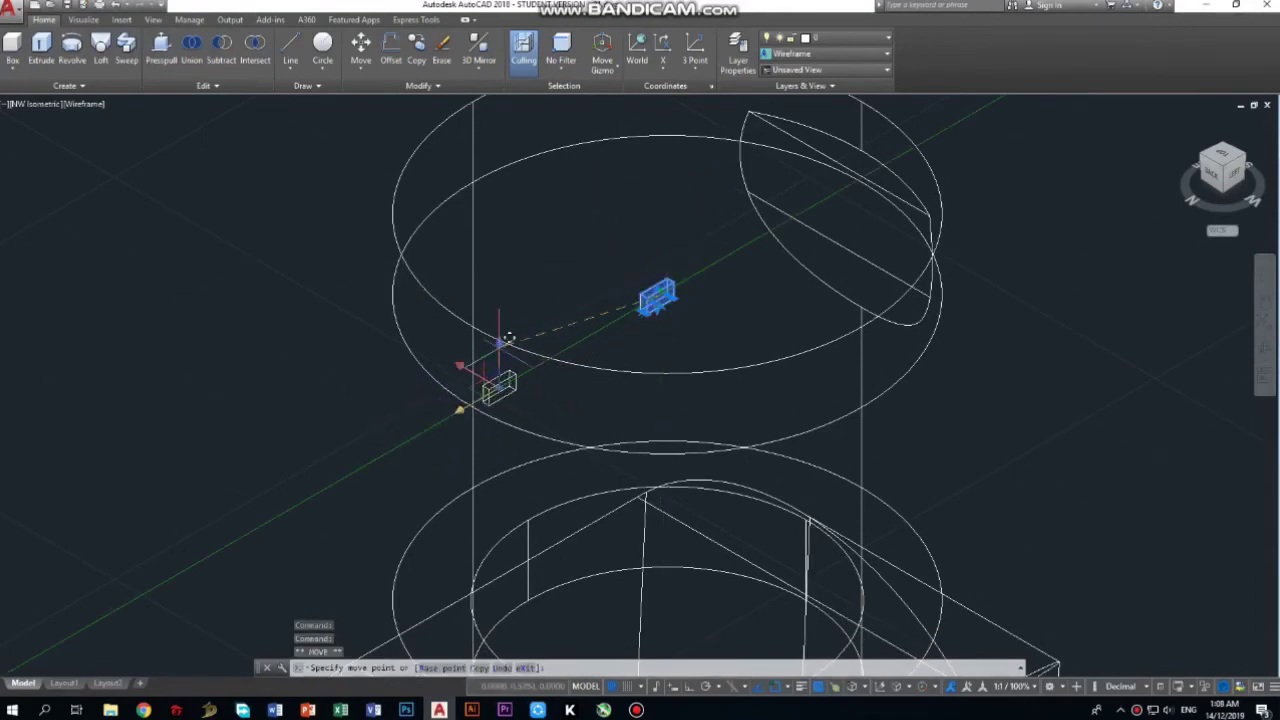
pyautogui.click(452, 415)
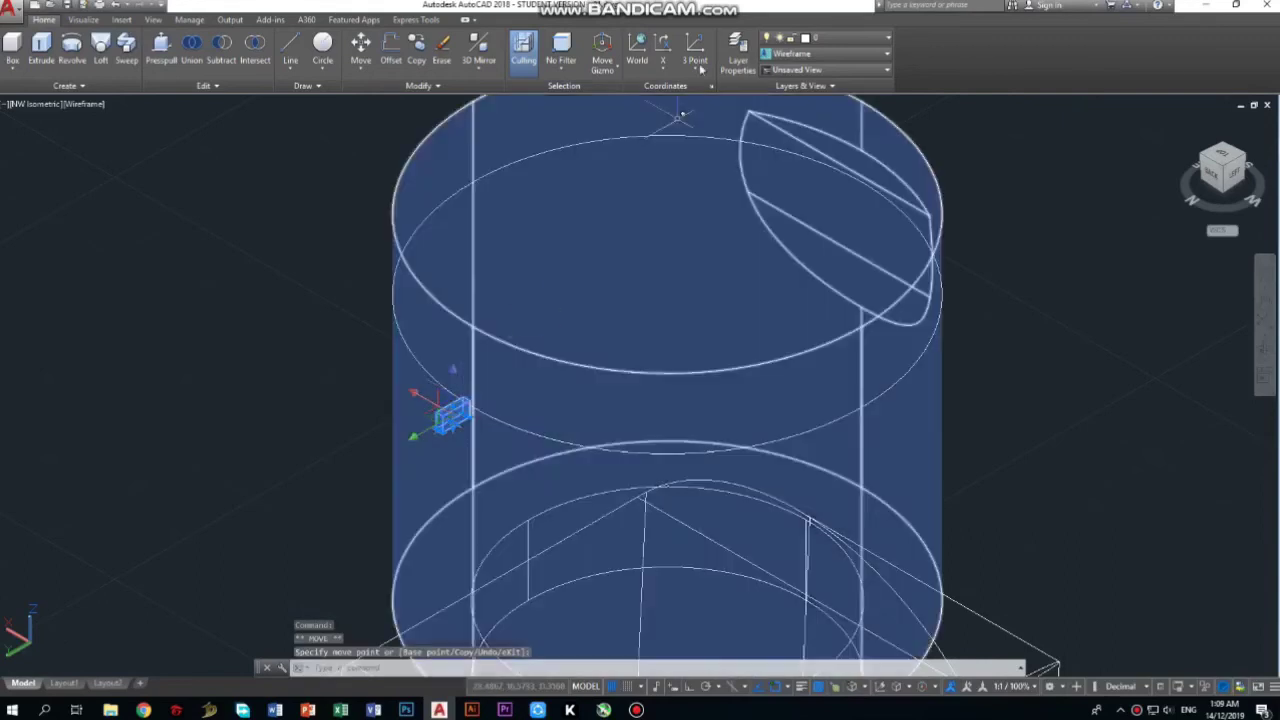
# Step: Rotate the tiny box 90 degrees with the rotate gizmo
pyautogui.click(602, 65)
pyautogui.click(621, 113)
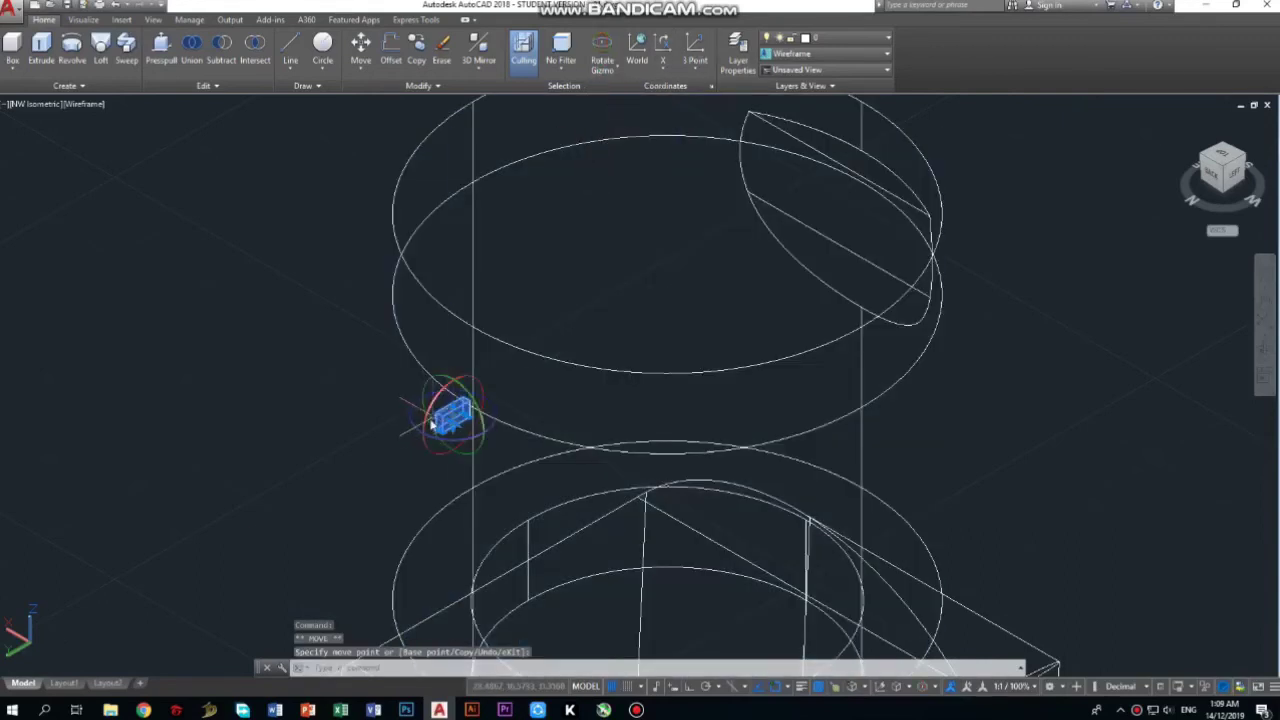
pyautogui.click(462, 425)
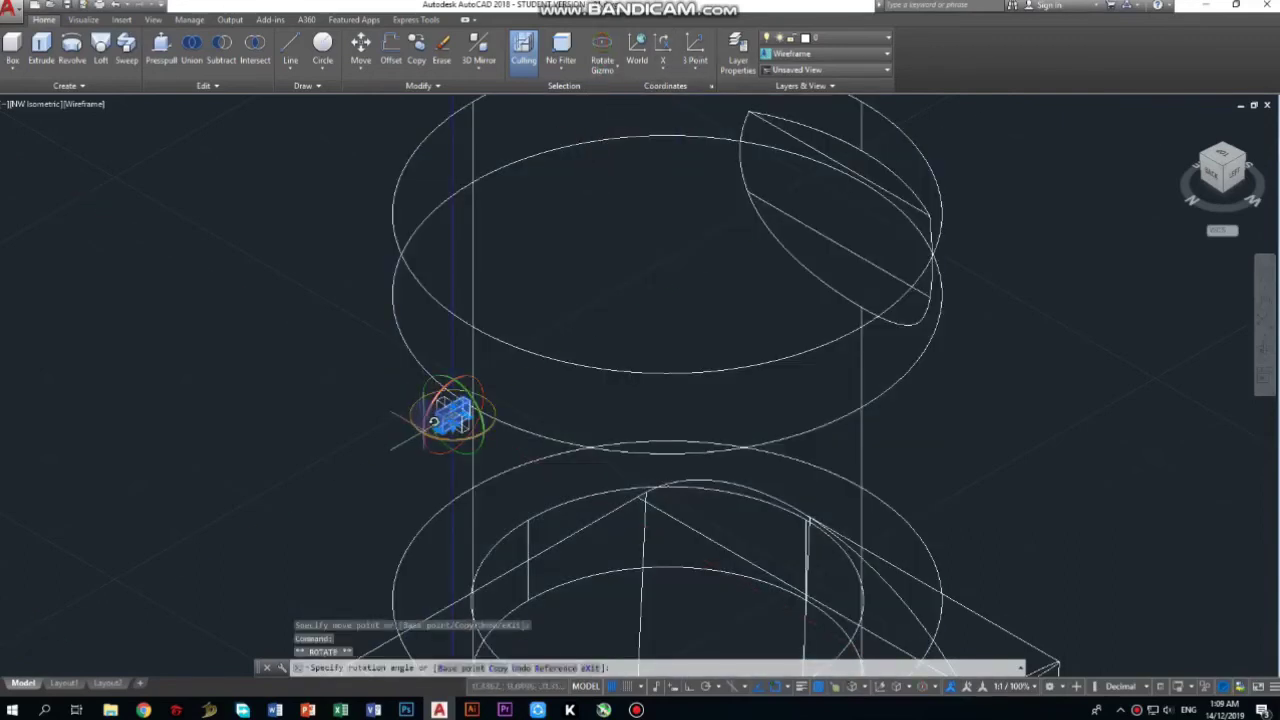
pyautogui.write('90')
pyautogui.press('Return')
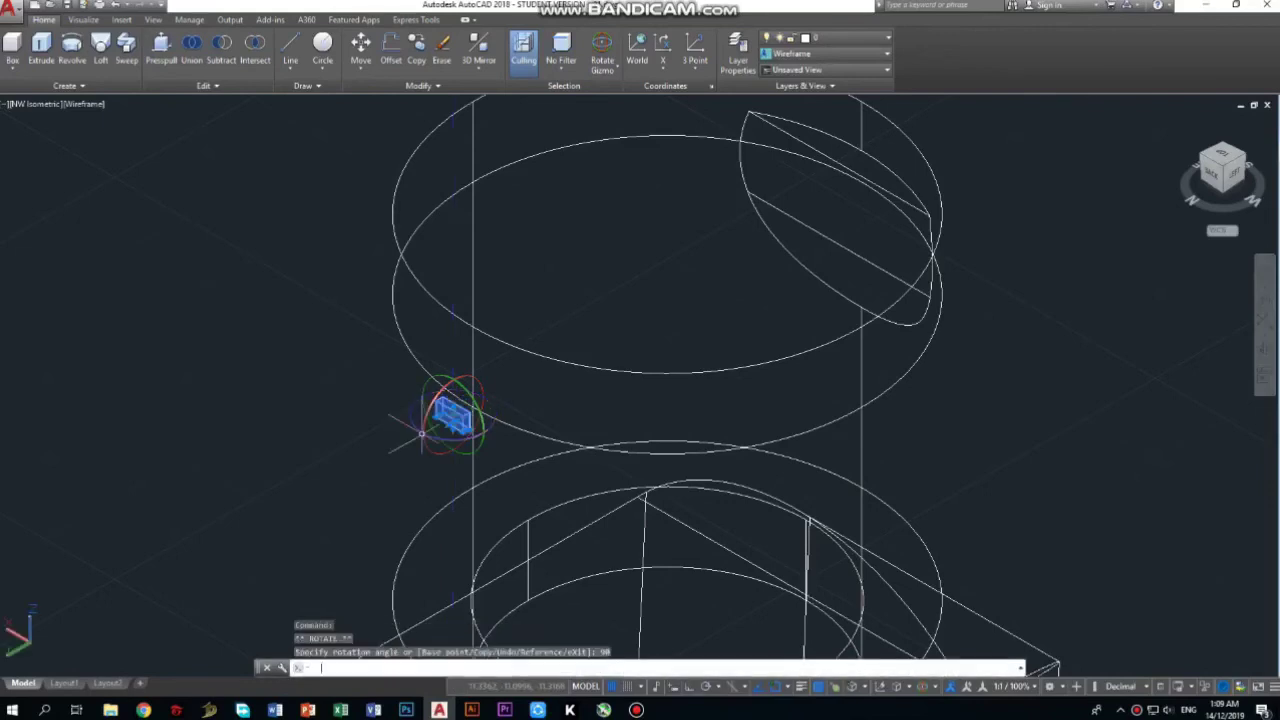
pyautogui.press('Escape')
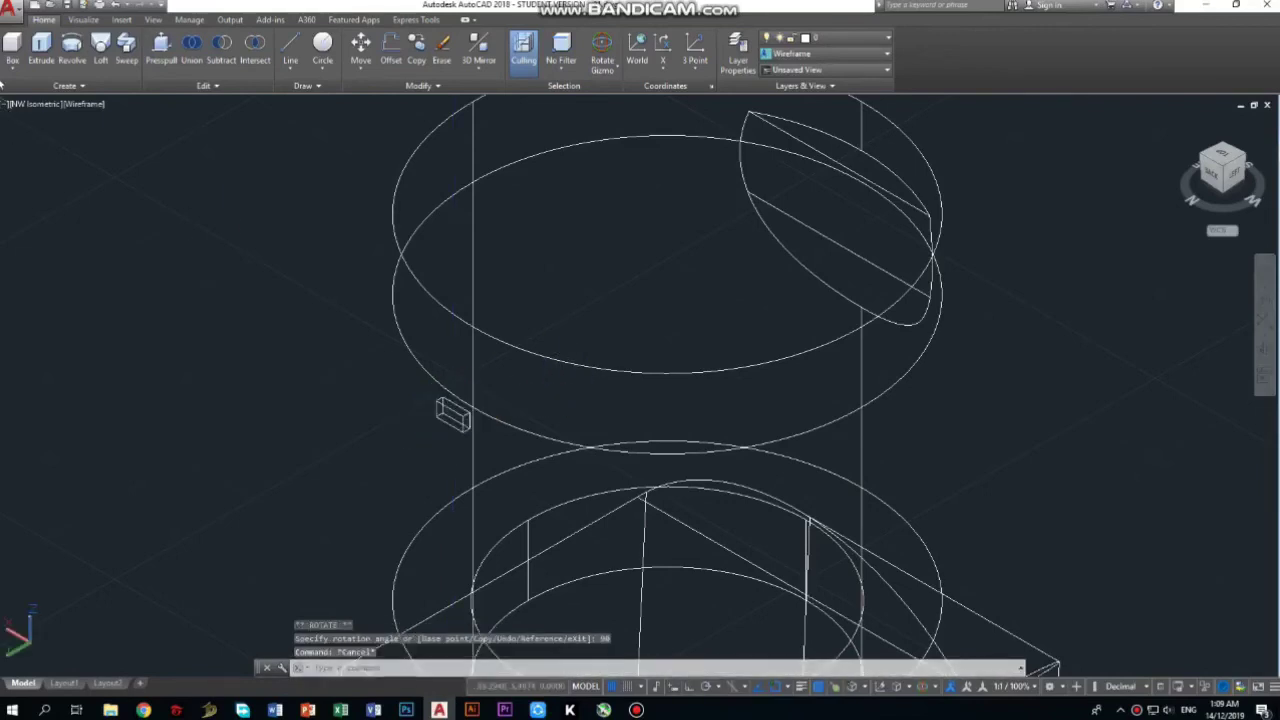
# Step: Restore Realistic shading and view the model from the back, looking down
pyautogui.click(85, 104)
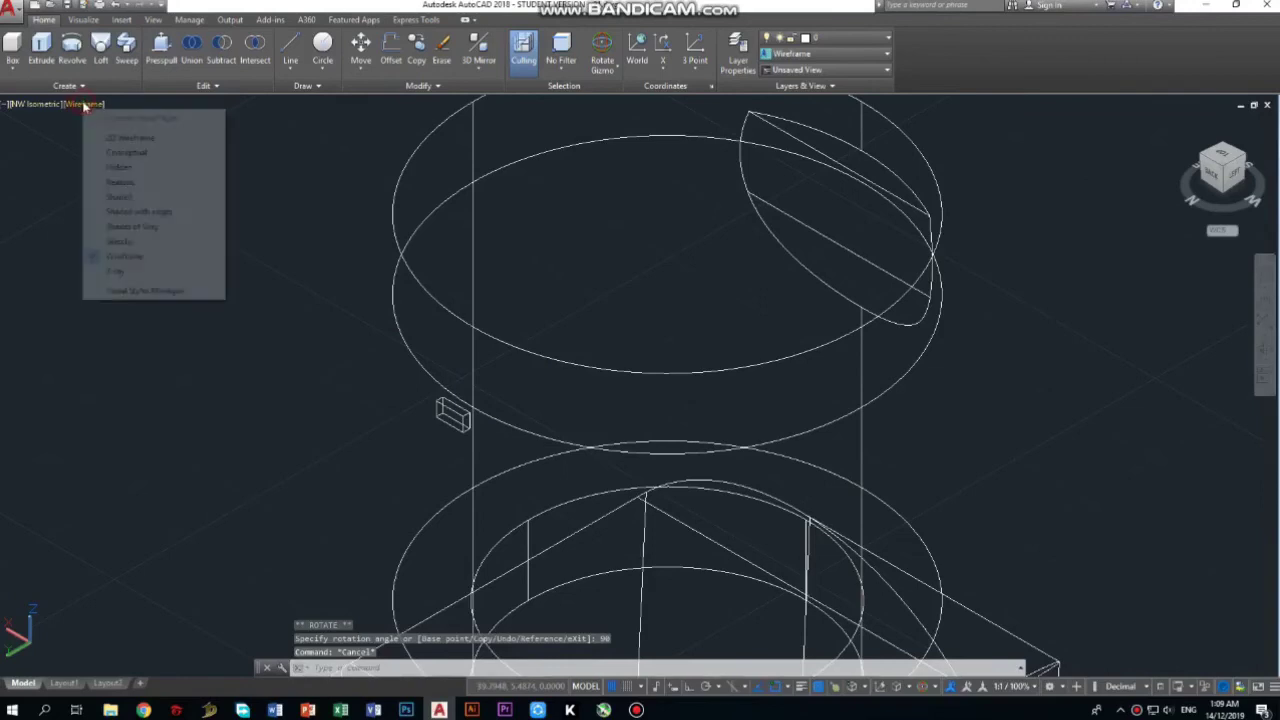
pyautogui.click(124, 182)
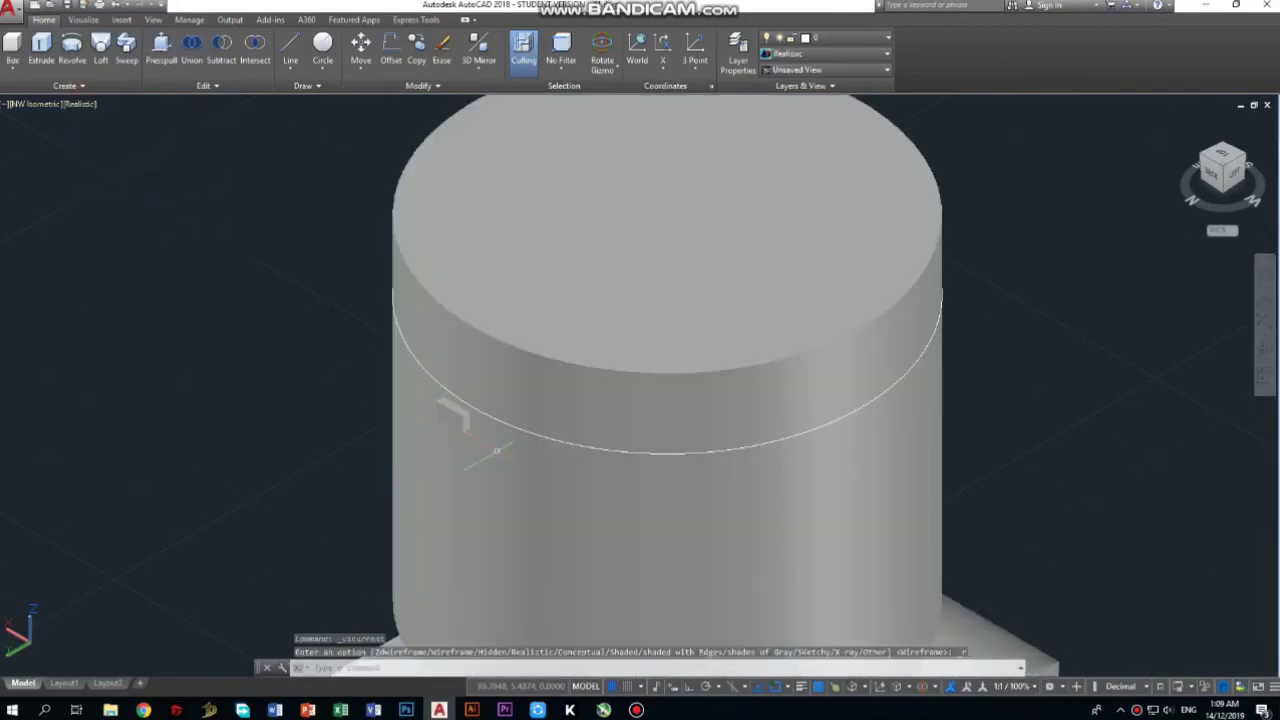
pyautogui.scroll(-5, 423, 443)
pyautogui.scroll(5, 440, 550)
pyautogui.press('Escape')
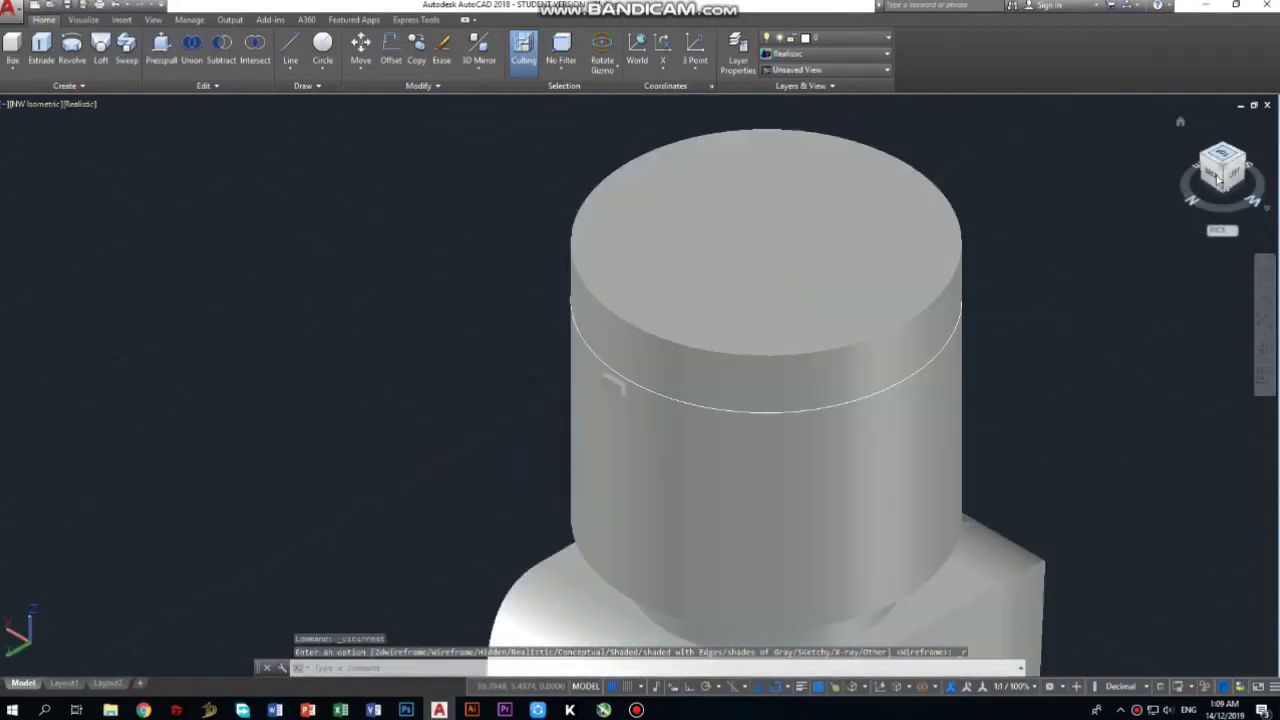
pyautogui.click(1212, 175)
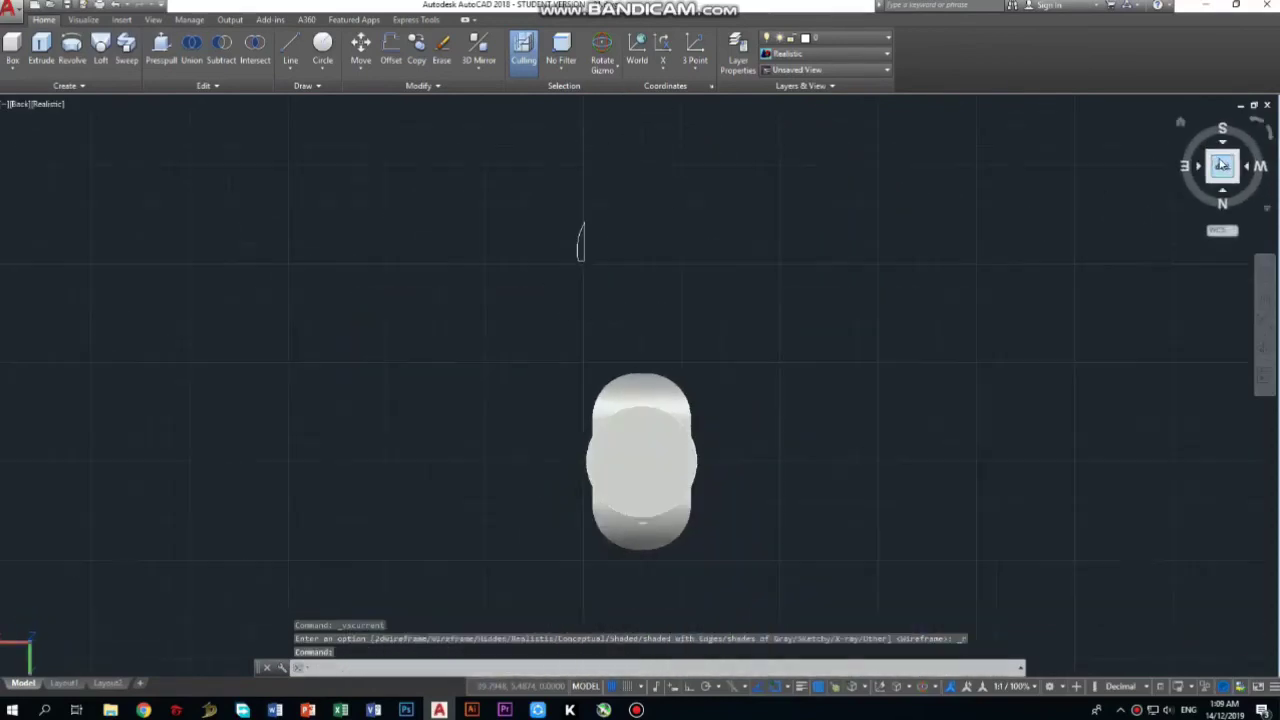
pyautogui.click(1222, 154)
pyautogui.scroll(5, 620, 320)
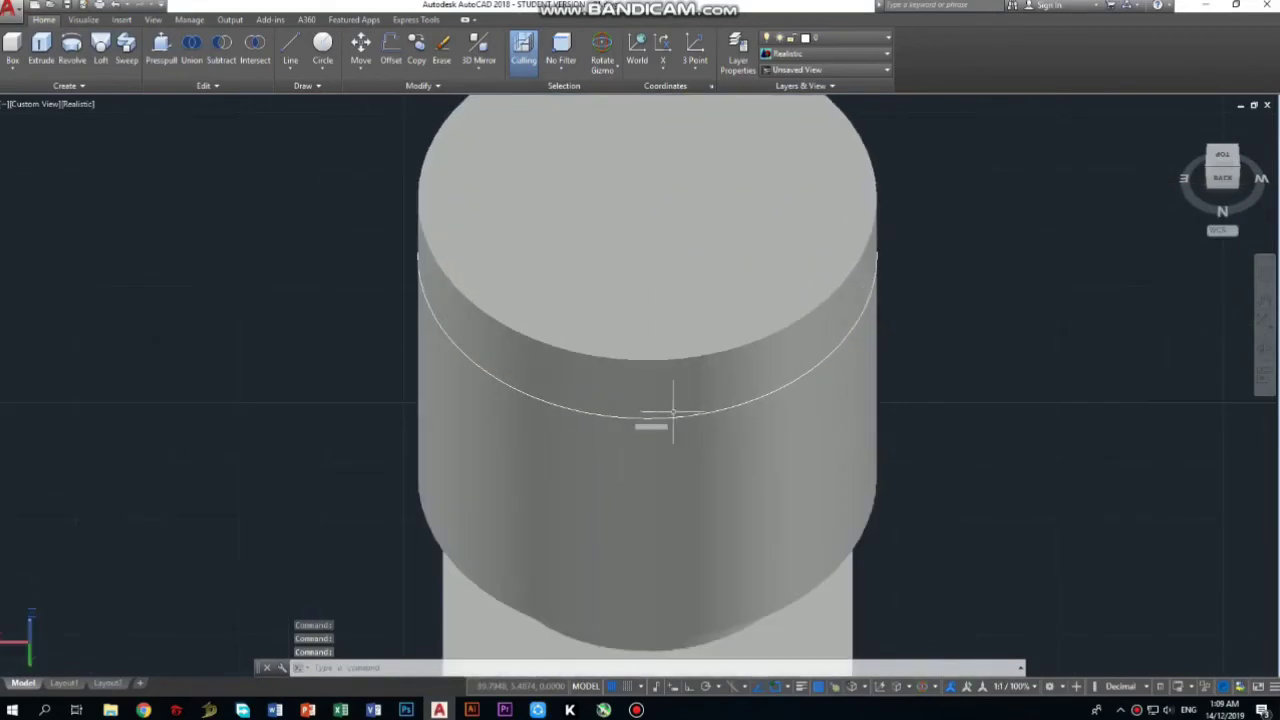
# Step: Select the notch block and try corner-grip resizes, cancelling the false starts
pyautogui.click(651, 431)
pyautogui.scroll(3, 651, 431)
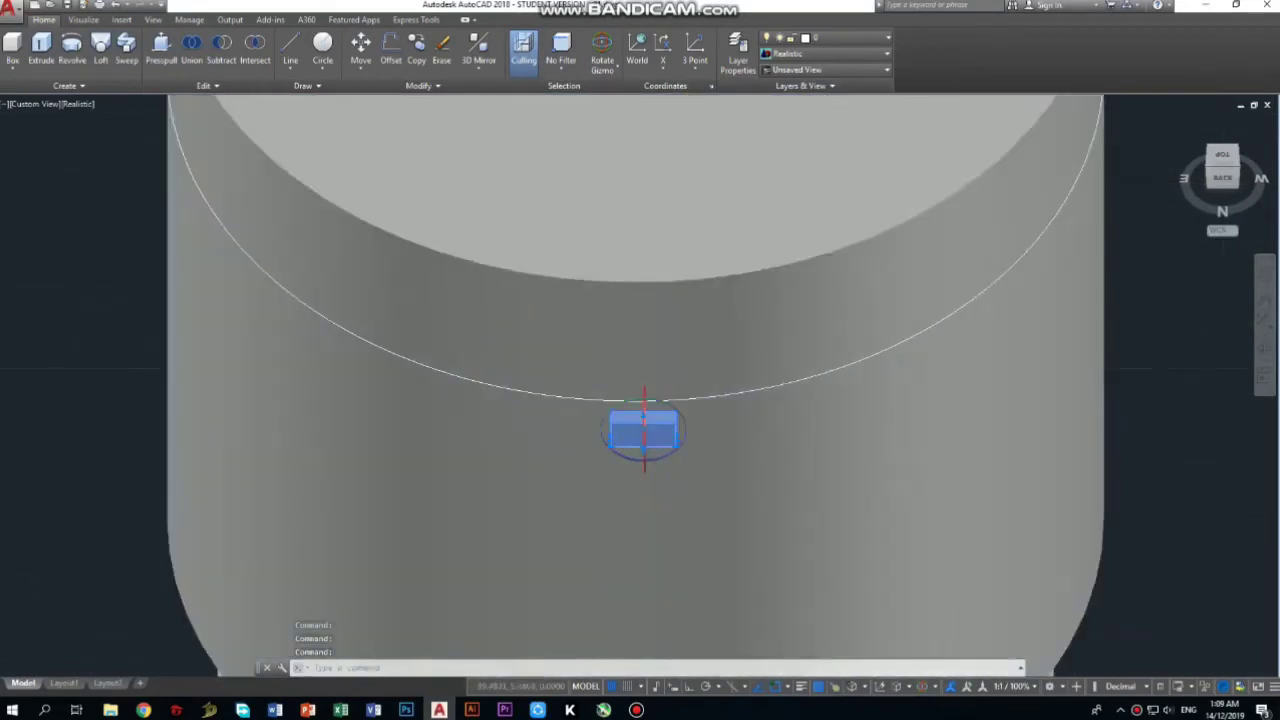
pyautogui.scroll(3, 700, 427)
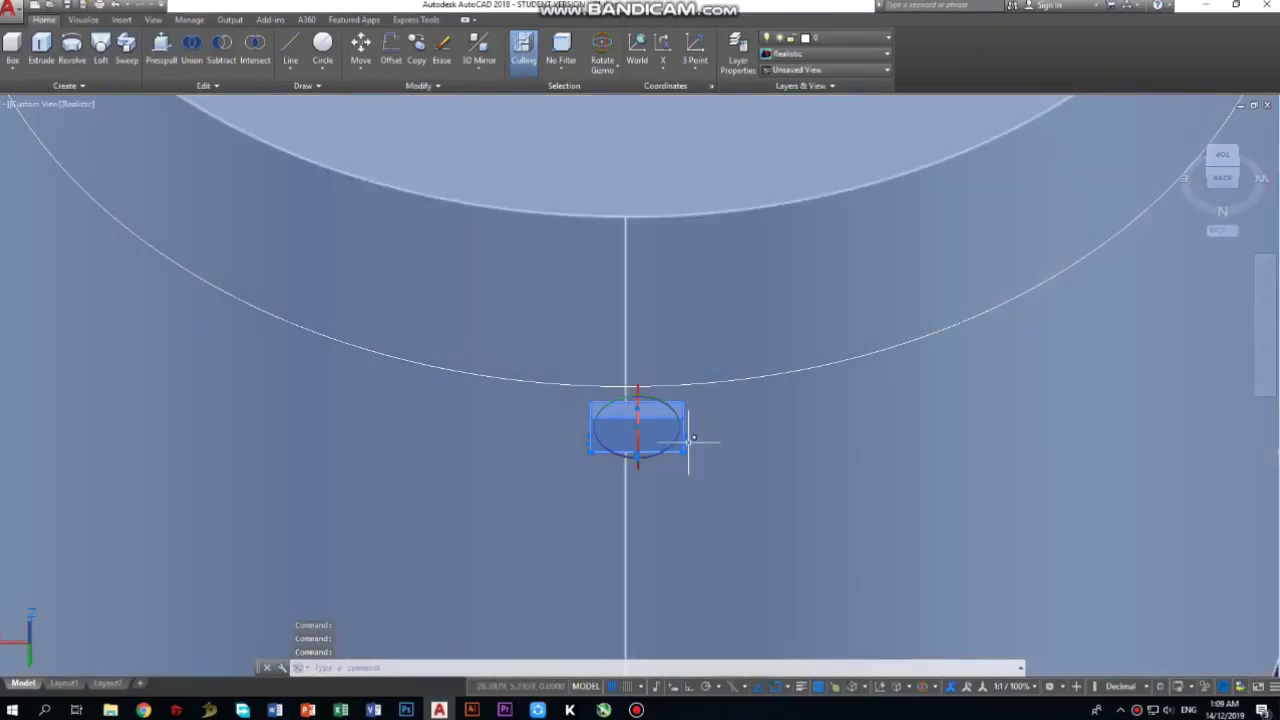
pyautogui.click(685, 445)
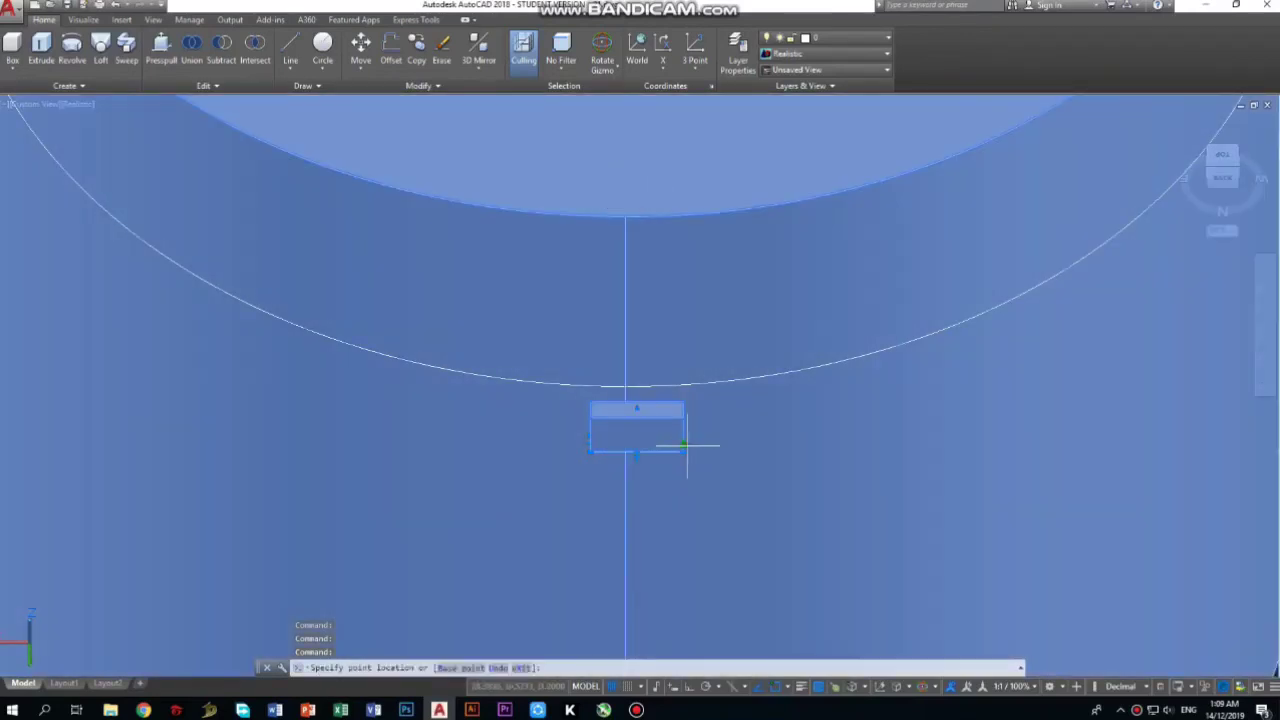
pyautogui.press('Escape')
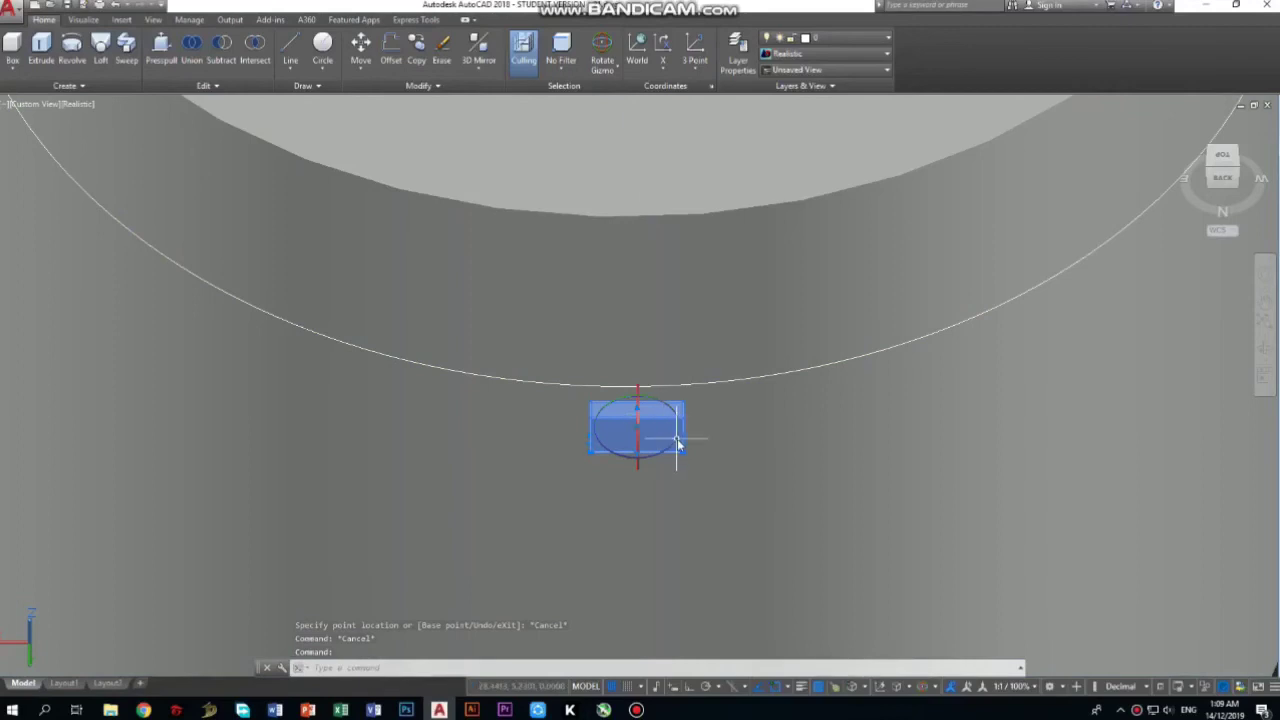
pyautogui.scroll(5, 686, 443)
pyautogui.scroll(3, 692, 432)
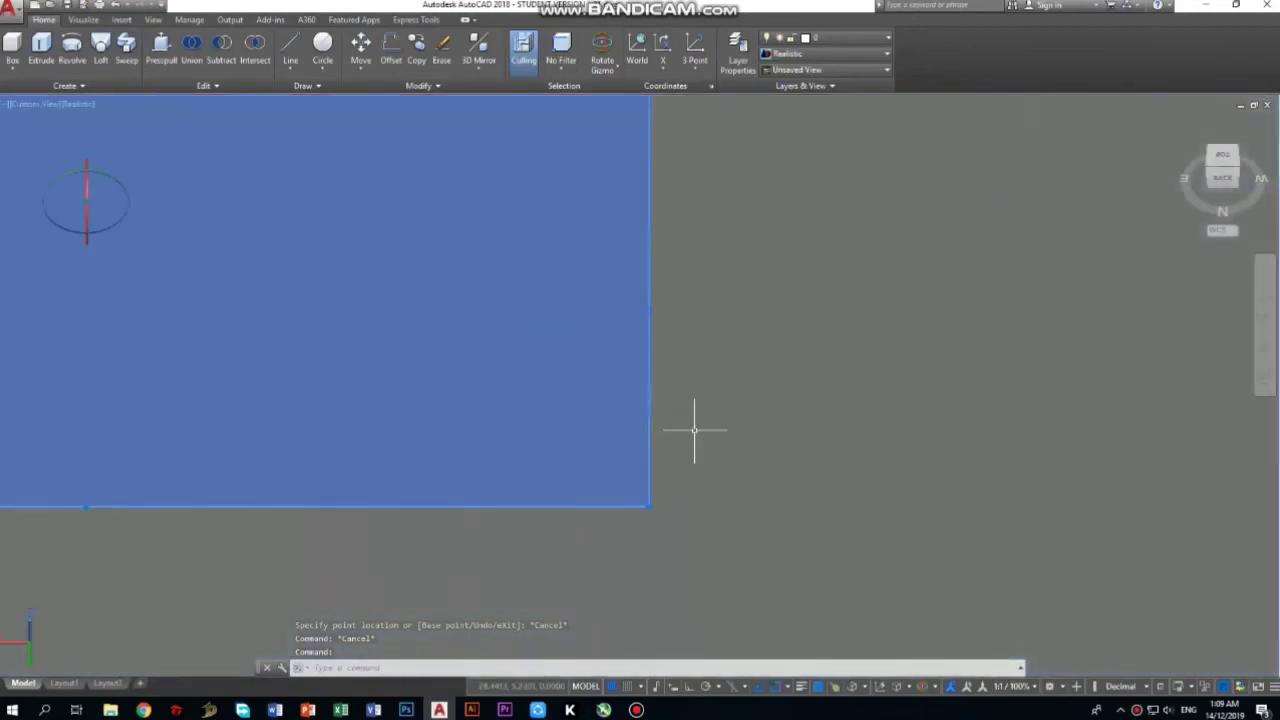
pyautogui.click(650, 405)
pyautogui.scroll(-3, 680, 415)
pyautogui.scroll(-2, 704, 407)
pyautogui.press('Escape')
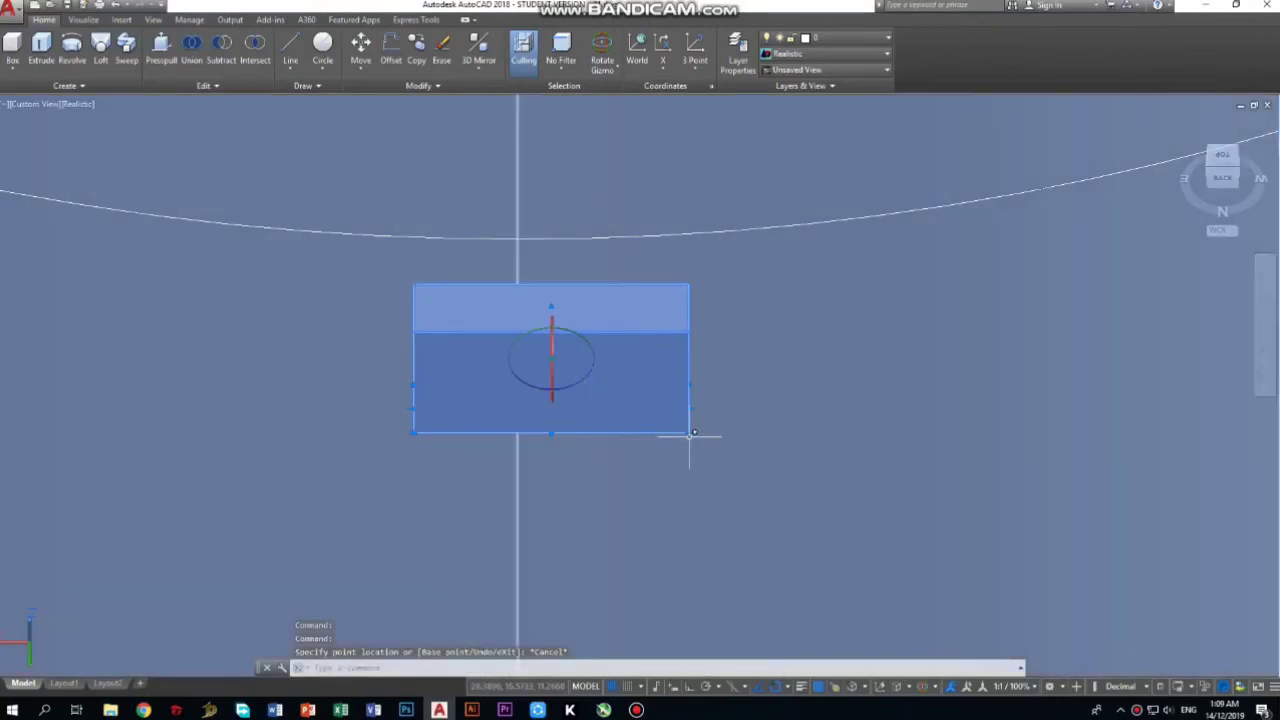
pyautogui.write('1')
pyautogui.press('Escape')
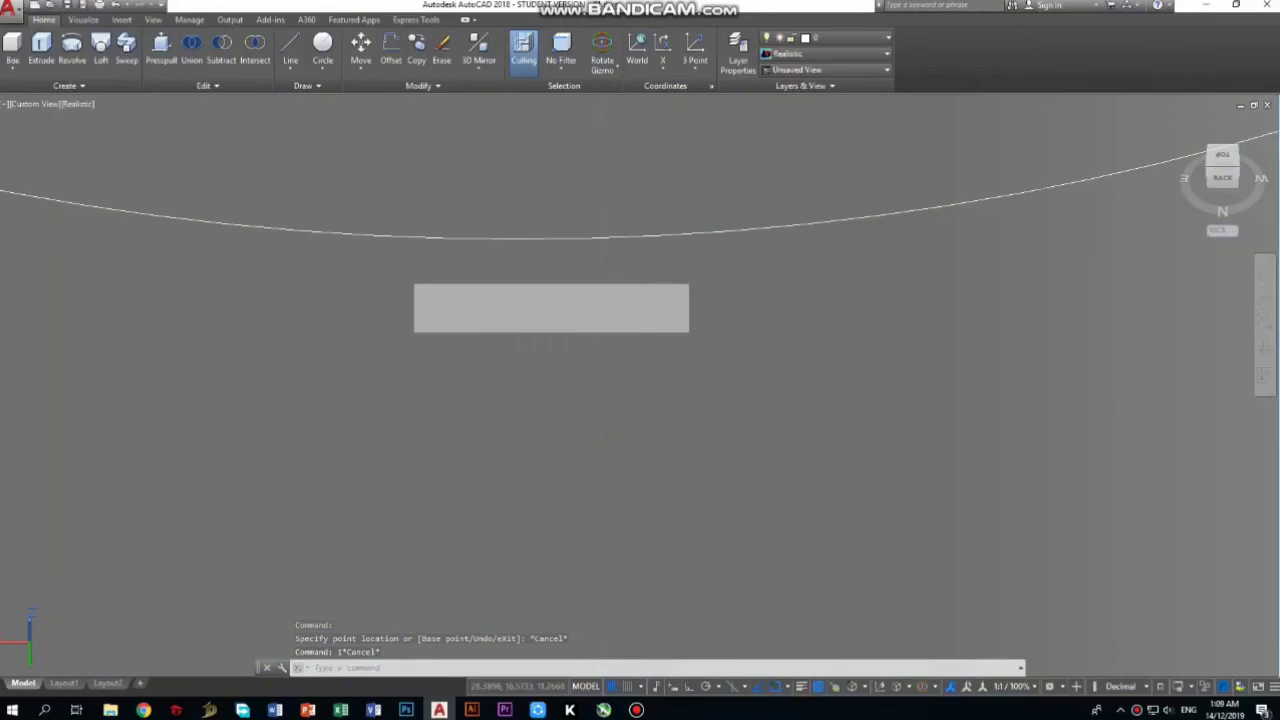
# Step: Stretch the notch block's corner grip to a new point, making it wider and taller
pyautogui.click(690, 425)
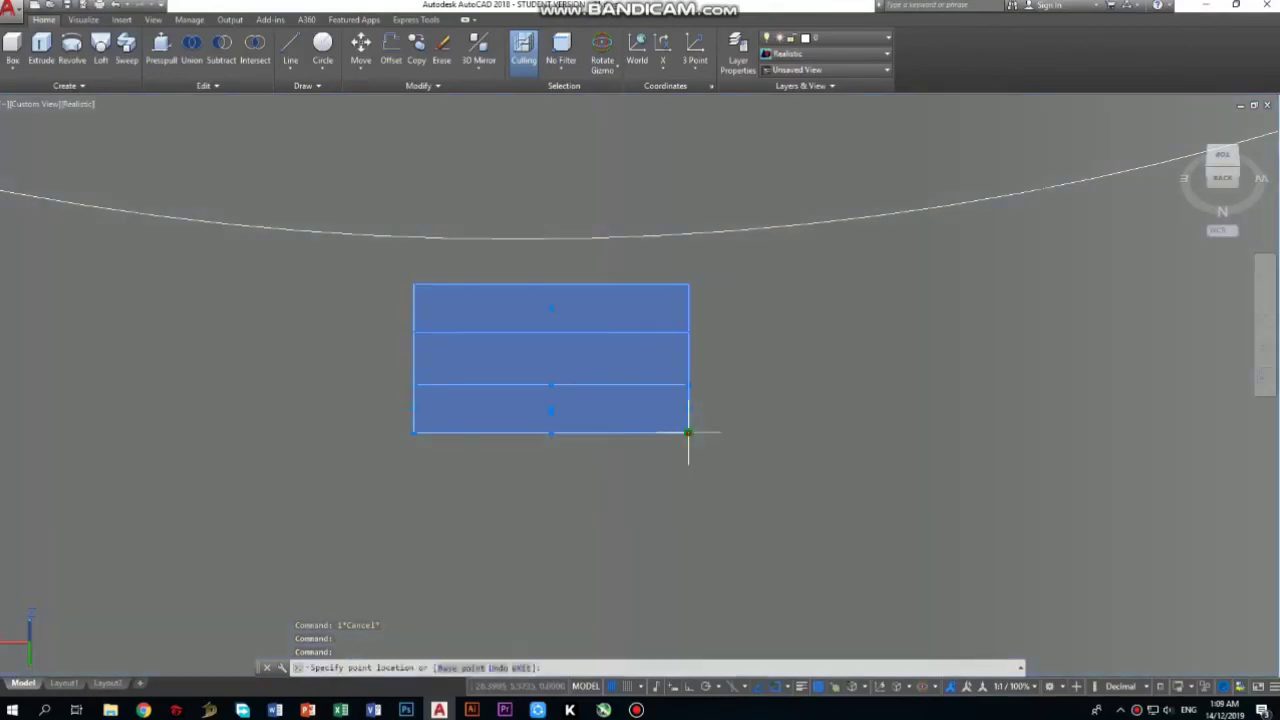
pyautogui.click(857, 505)
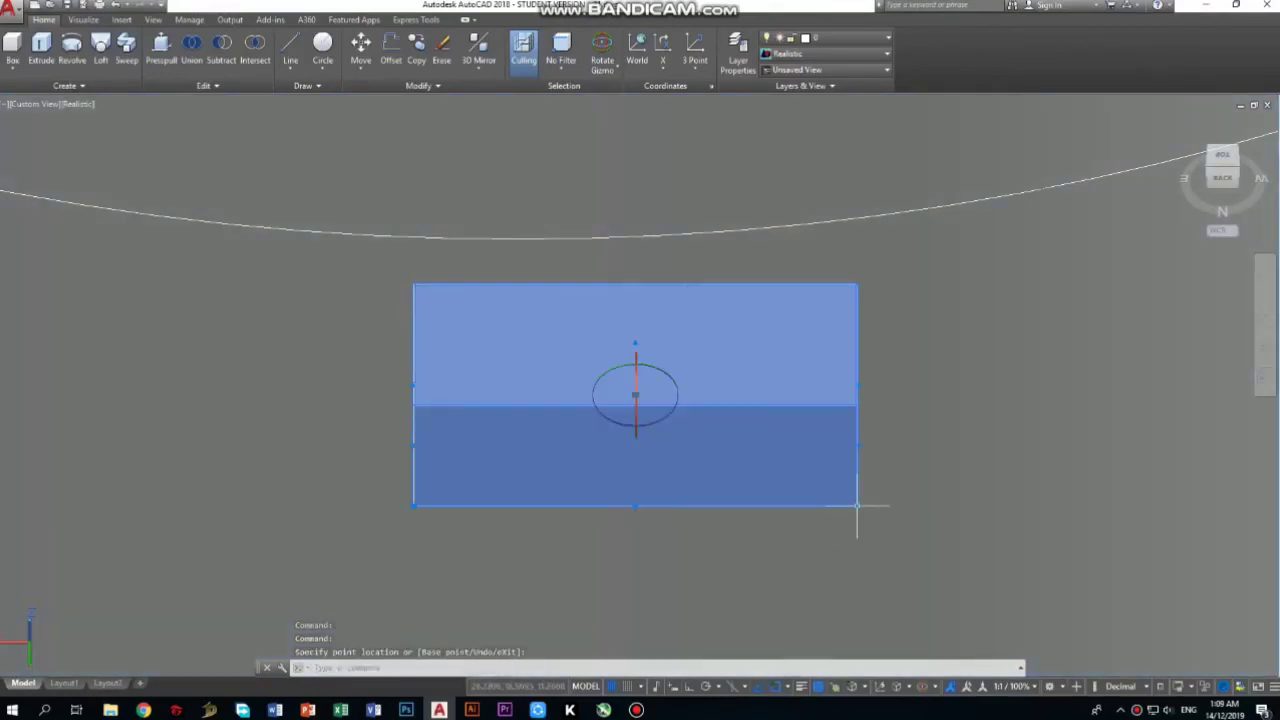
pyautogui.scroll(-3, 830, 497)
pyautogui.scroll(-2, 760, 425)
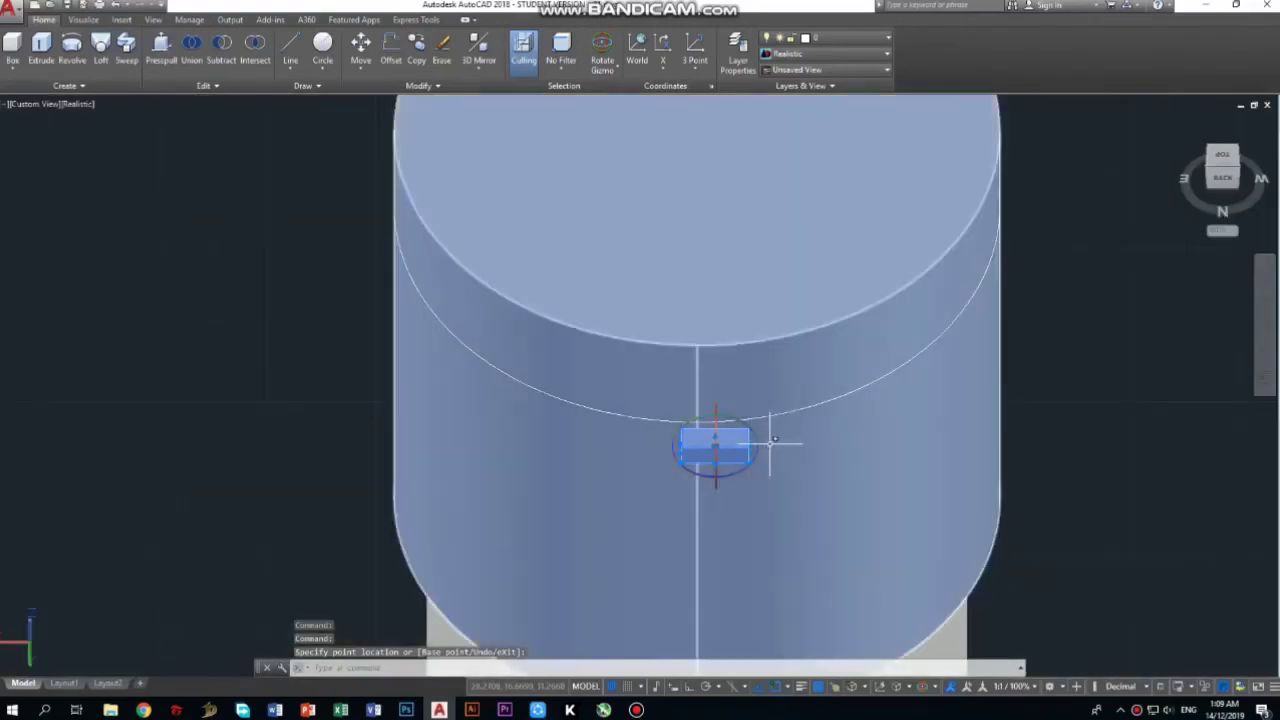
pyautogui.scroll(-3, 750, 410)
pyautogui.scroll(1, 740, 432)
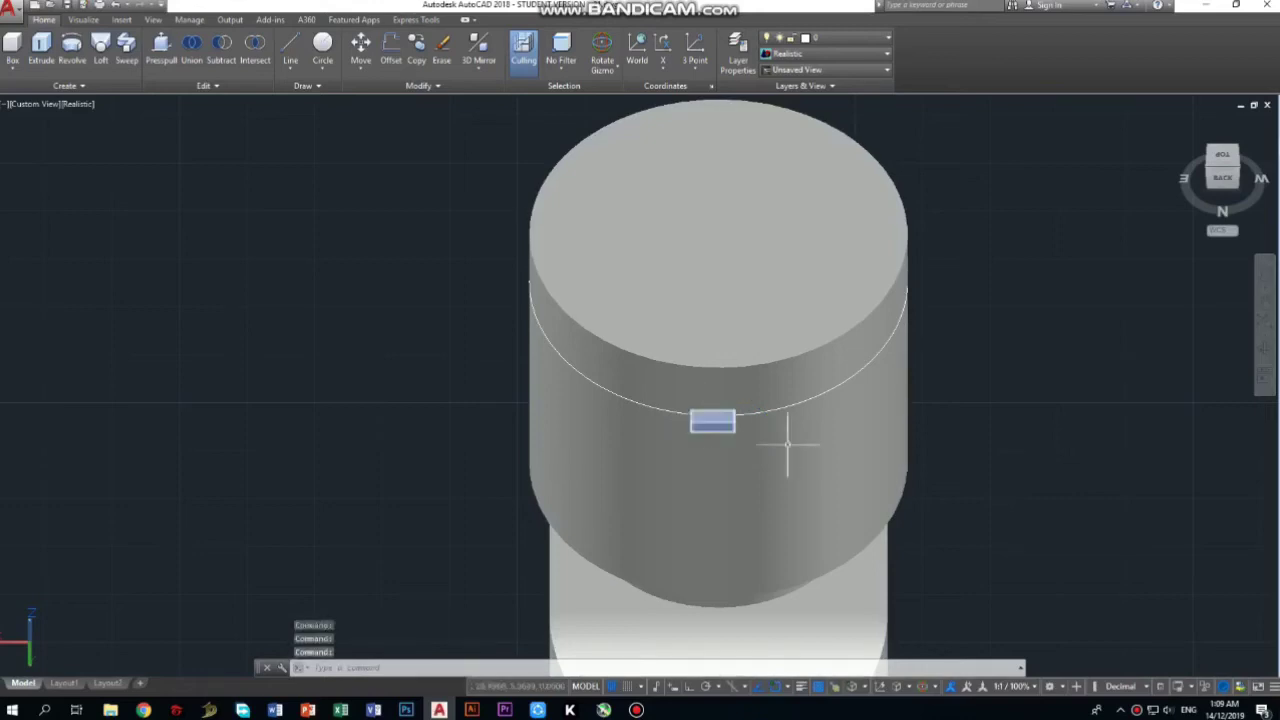
# Step: Put the notch block on the clipboard and paste a copy of it
pyautogui.click(805, 410)
pyautogui.click(710, 420)
pyautogui.press('Escape')
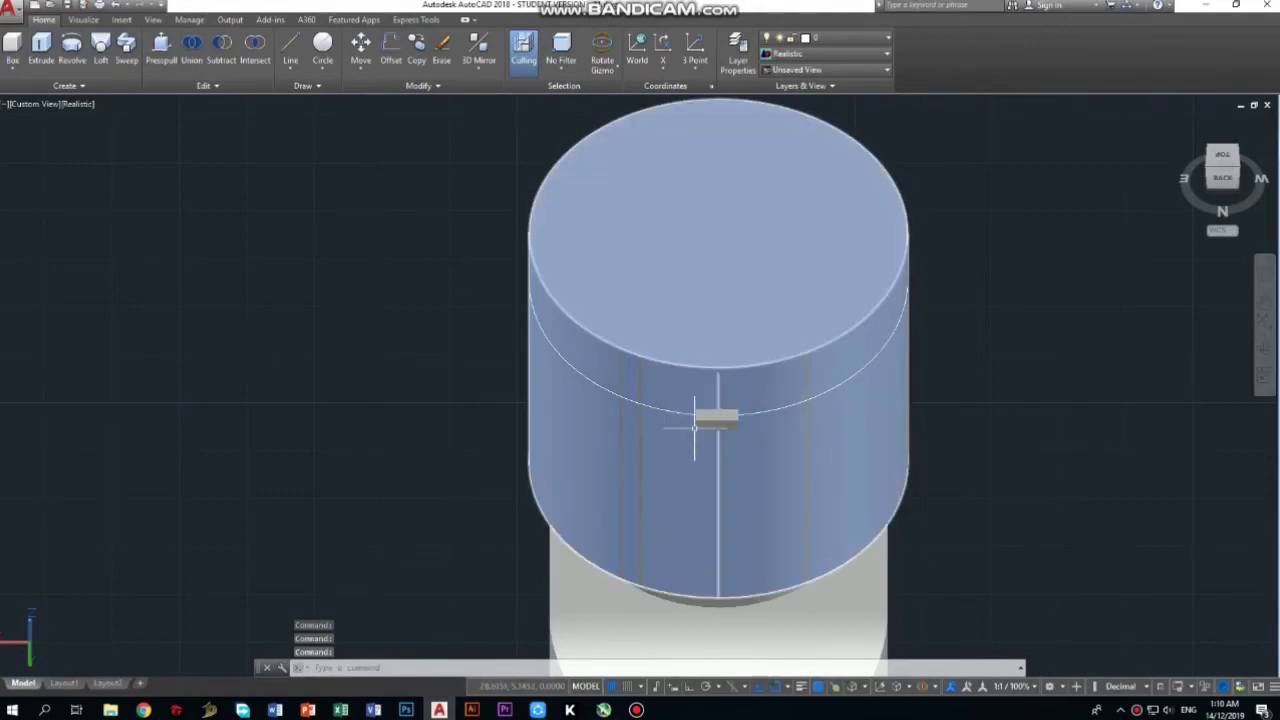
pyautogui.scroll(-2, 705, 422)
pyautogui.scroll(-5, 709, 428)
pyautogui.scroll(4, 707, 432)
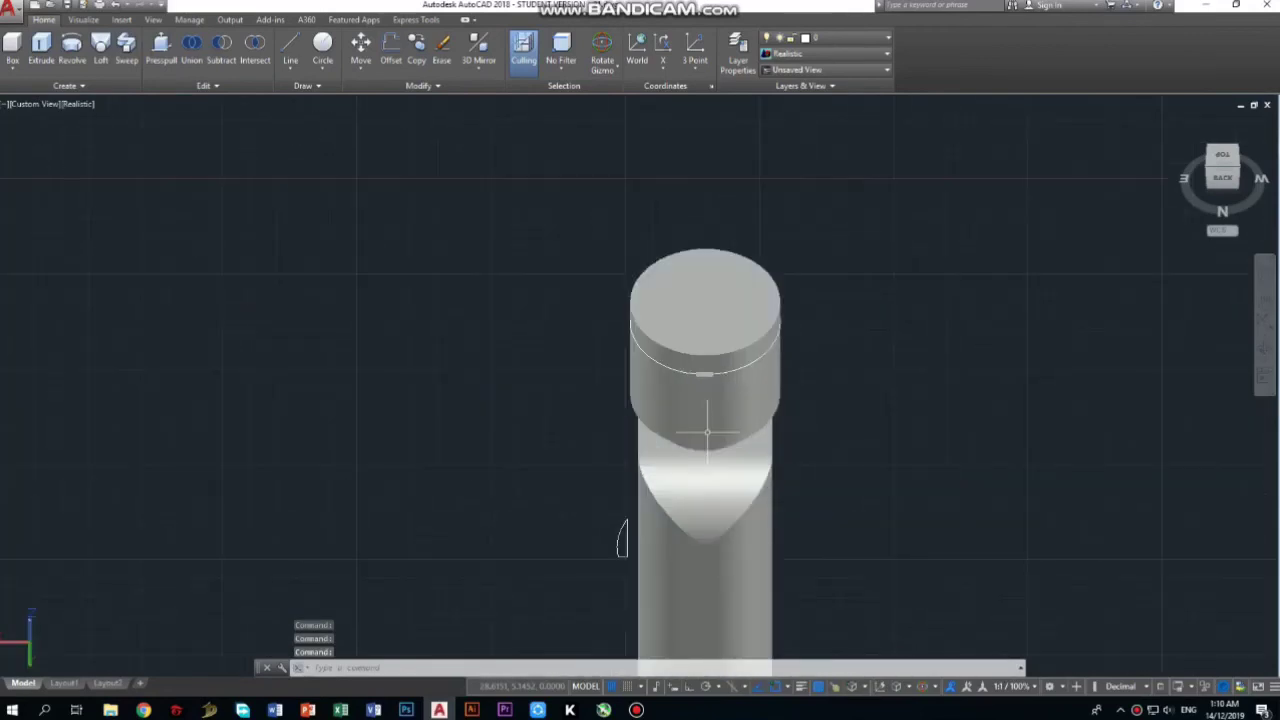
pyautogui.click(705, 377)
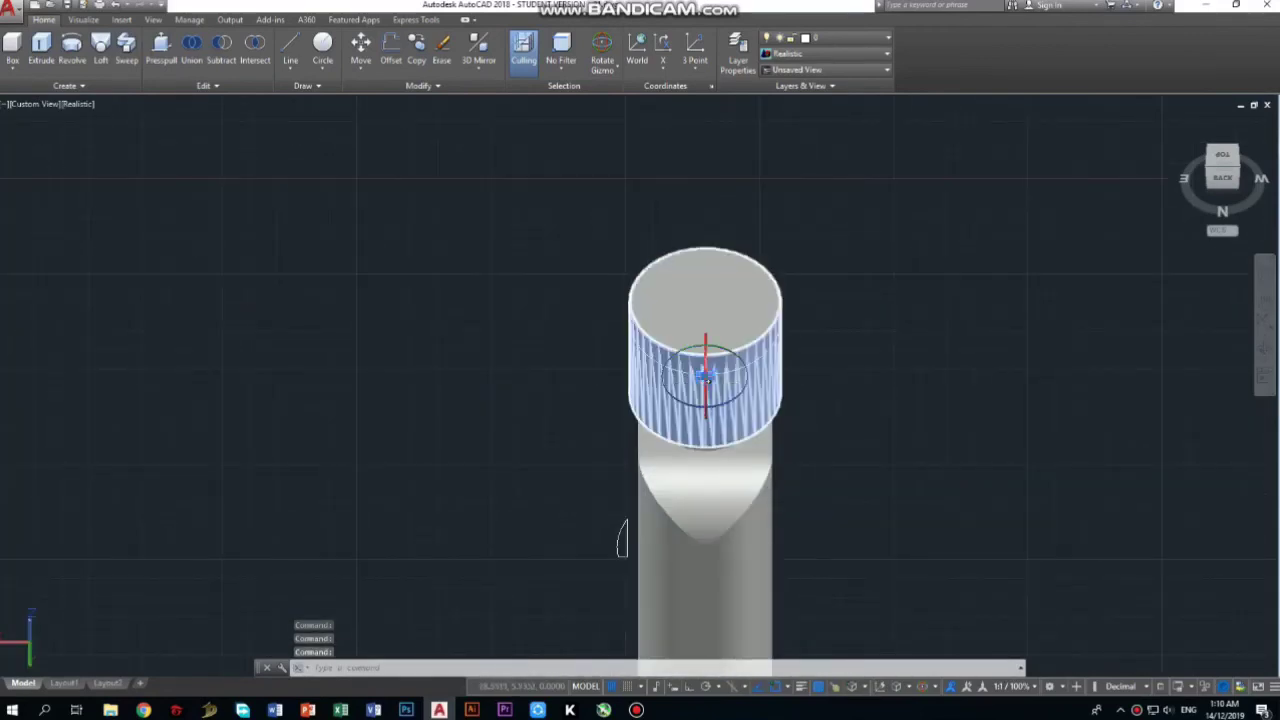
pyautogui.hotkey('ctrl', 'x')
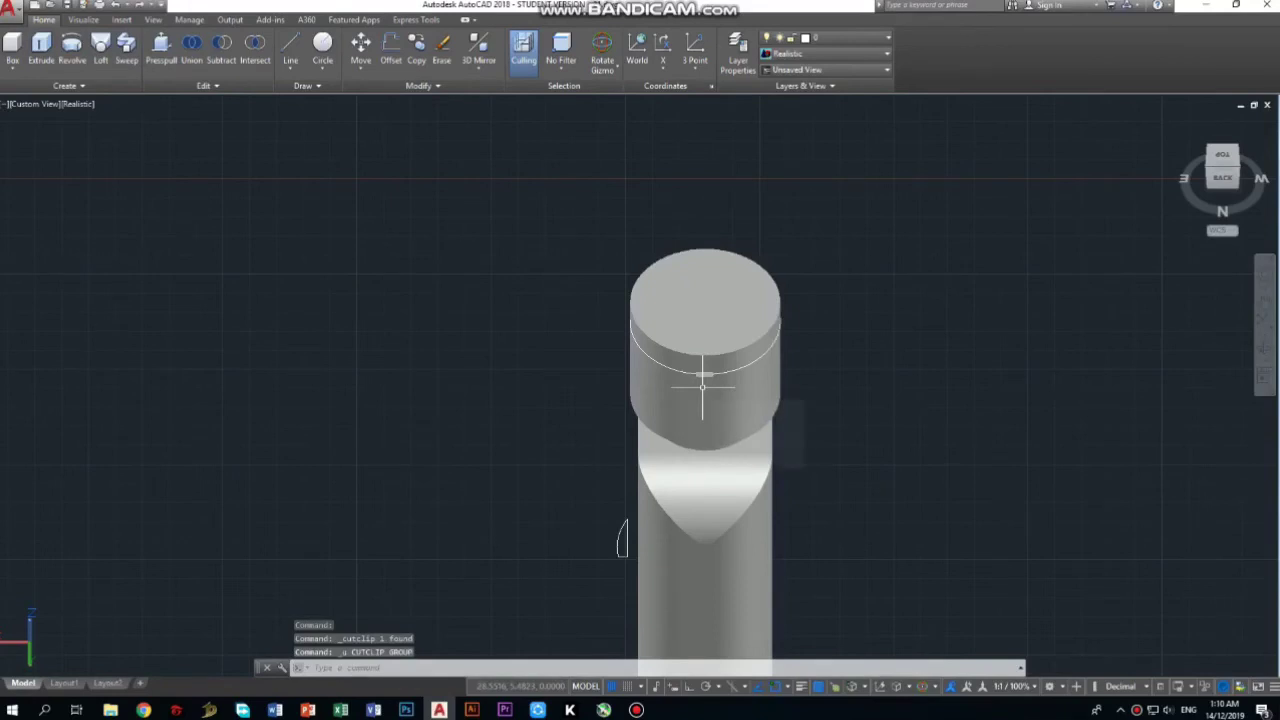
pyautogui.click(705, 378)
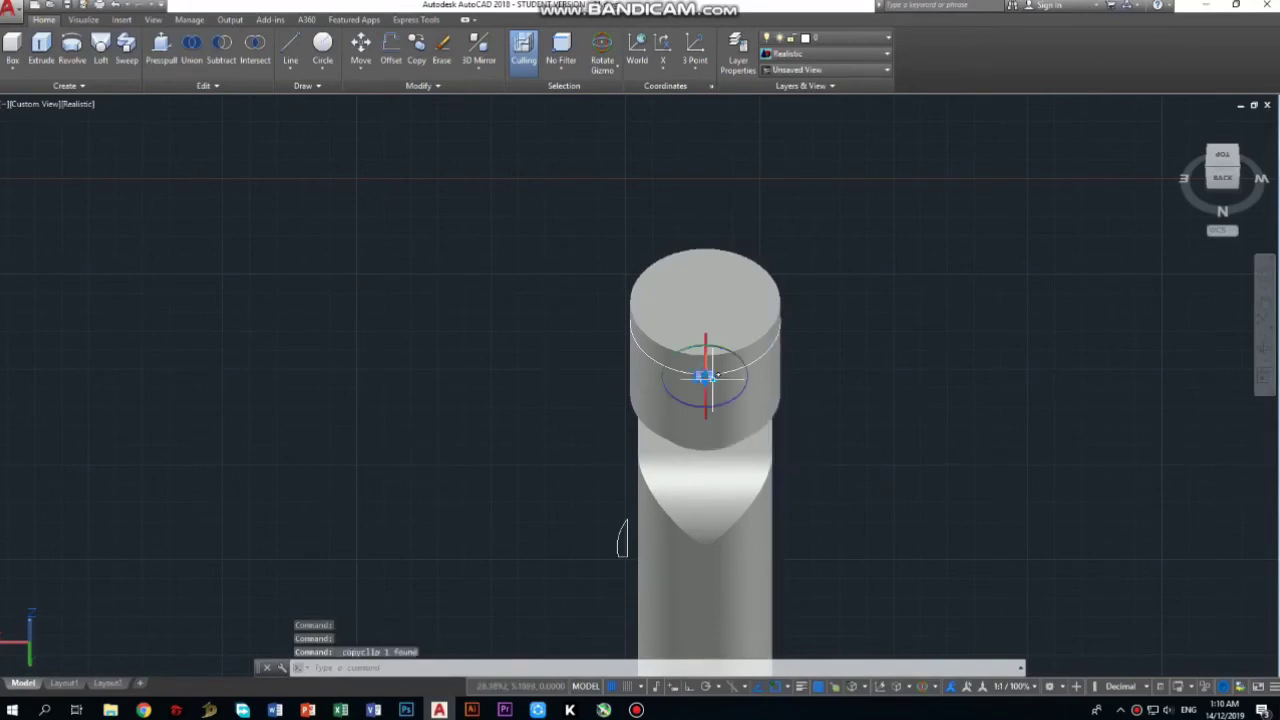
pyautogui.hotkey('ctrl', 'v')
pyautogui.scroll(-2, 820, 413)
pyautogui.scroll(-5, 899, 329)
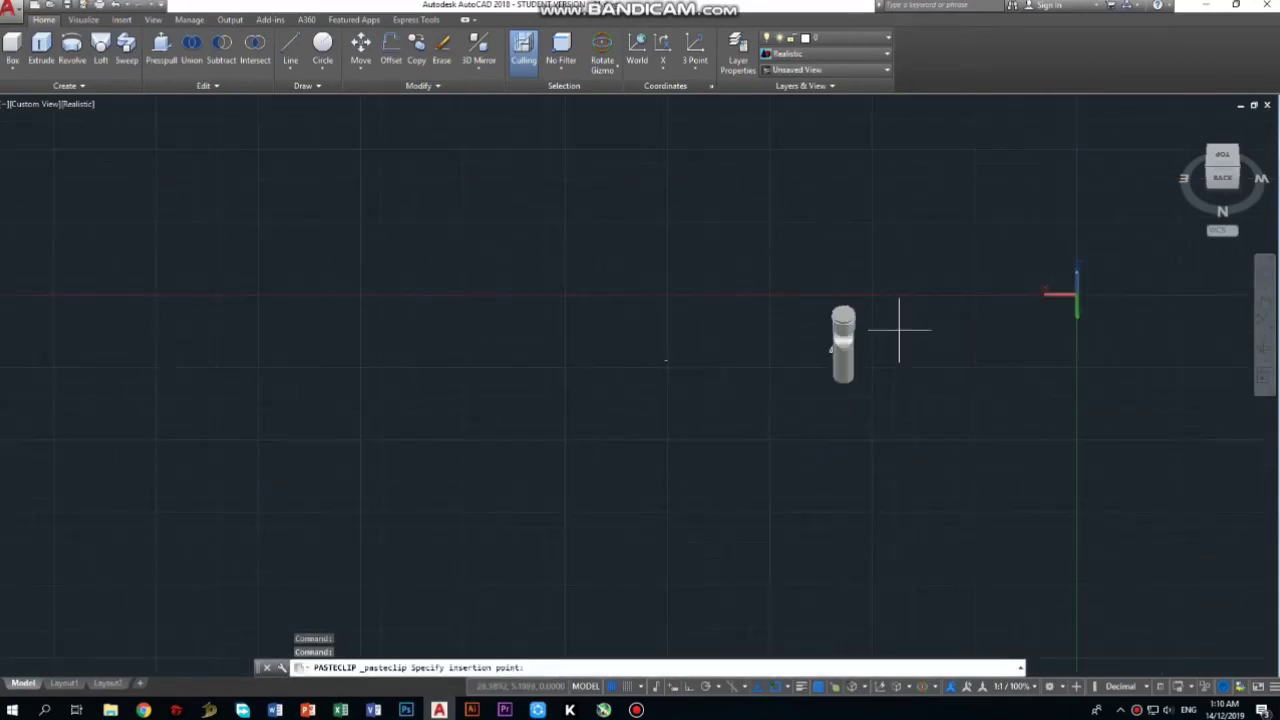
pyautogui.click(1070, 302)
# Step: Rotate the pasted block 90 degrees about its vertical axis
pyautogui.scroll(4, 960, 300)
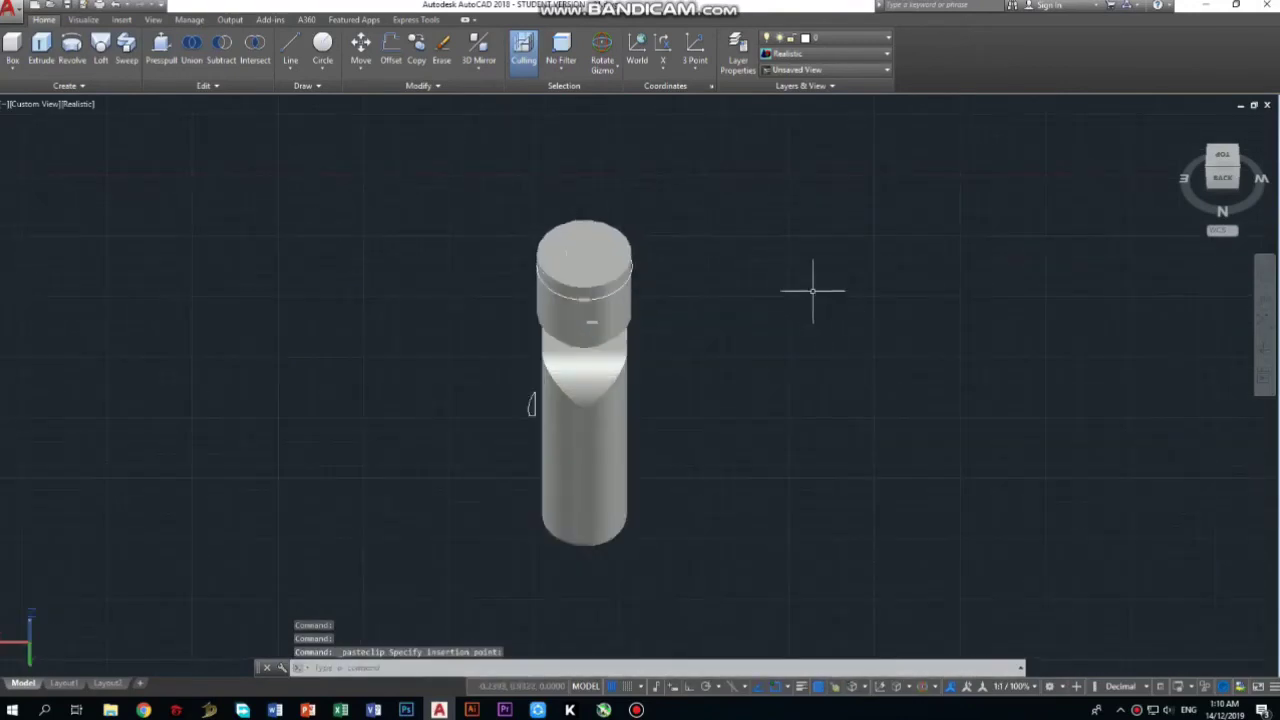
pyautogui.scroll(2, 600, 300)
pyautogui.scroll(2, 600, 300)
pyautogui.scroll(2, 597, 300)
pyautogui.click(620, 491)
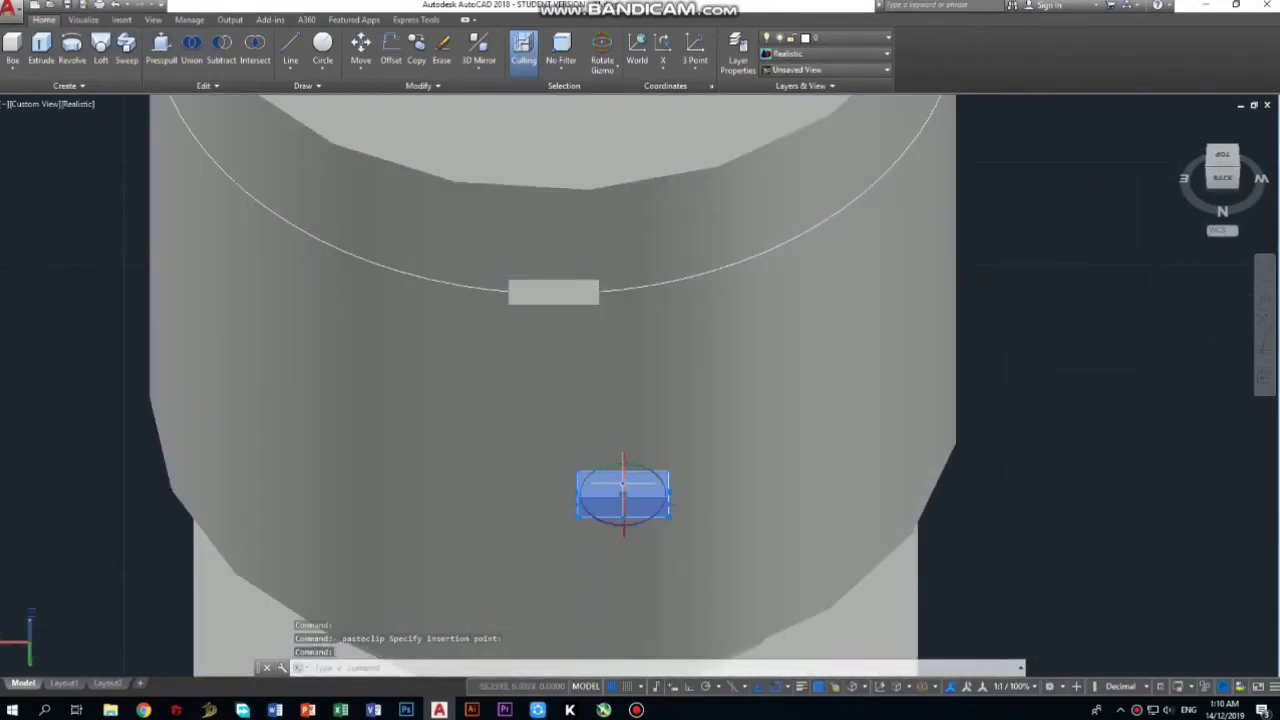
pyautogui.click(630, 465)
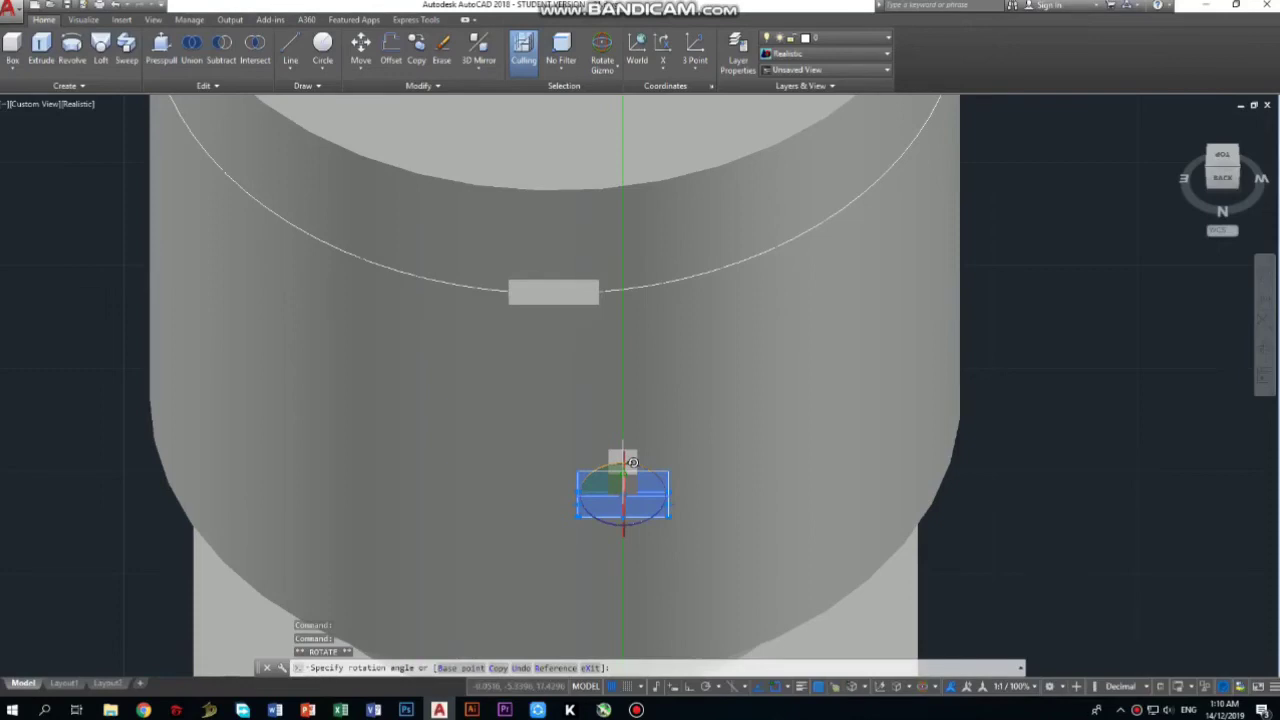
pyautogui.write('90')
pyautogui.press('Return')
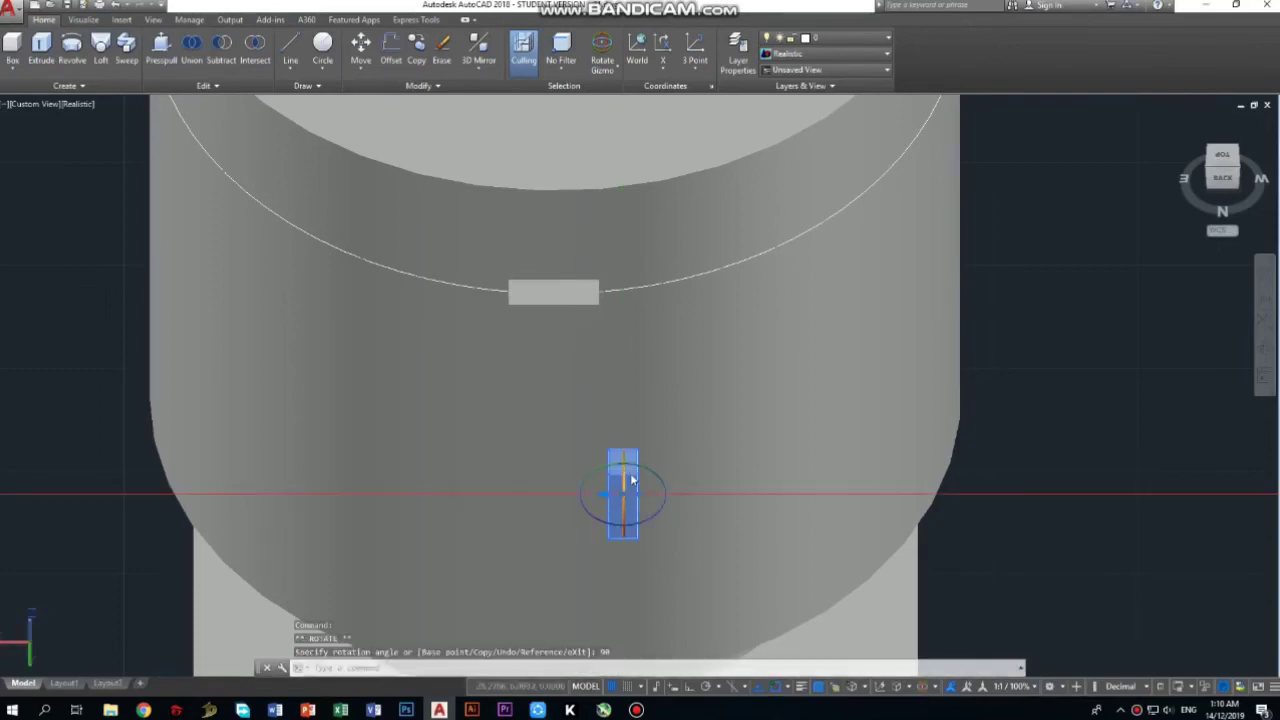
pyautogui.press('Escape')
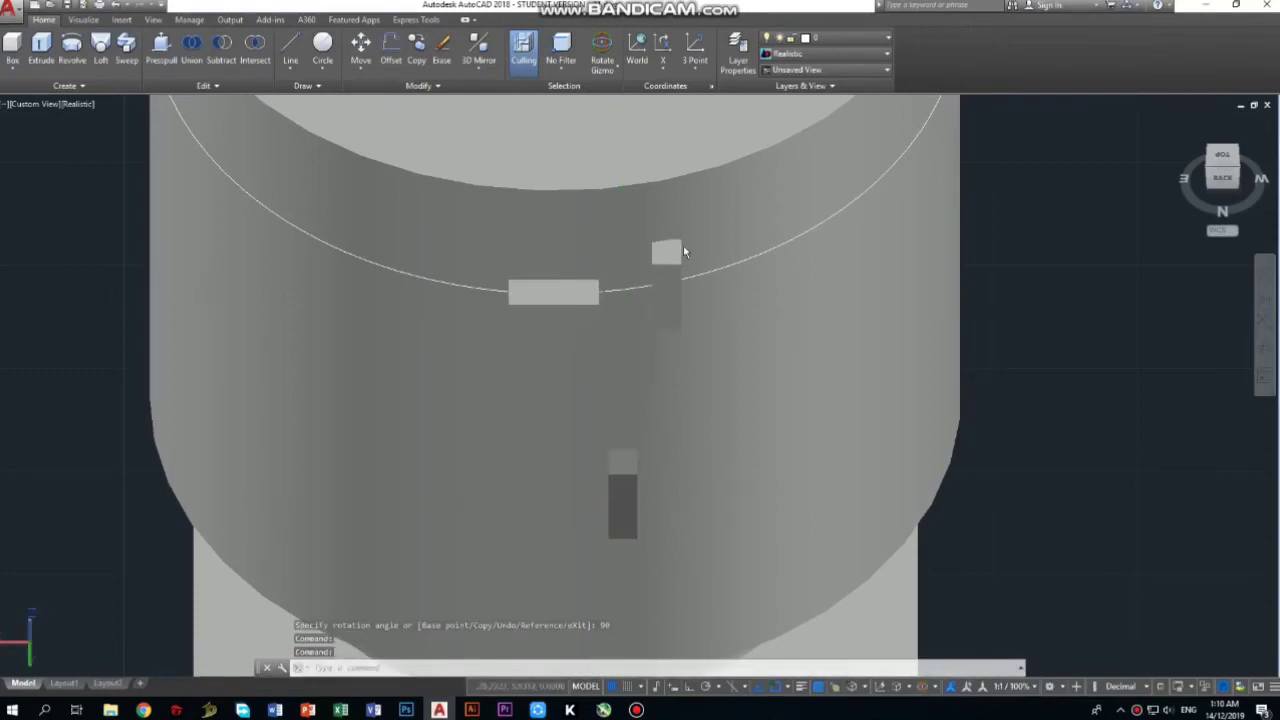
# Step: Select the rotated block and pick its base point to move it toward the cap rim
pyautogui.click(692, 286)
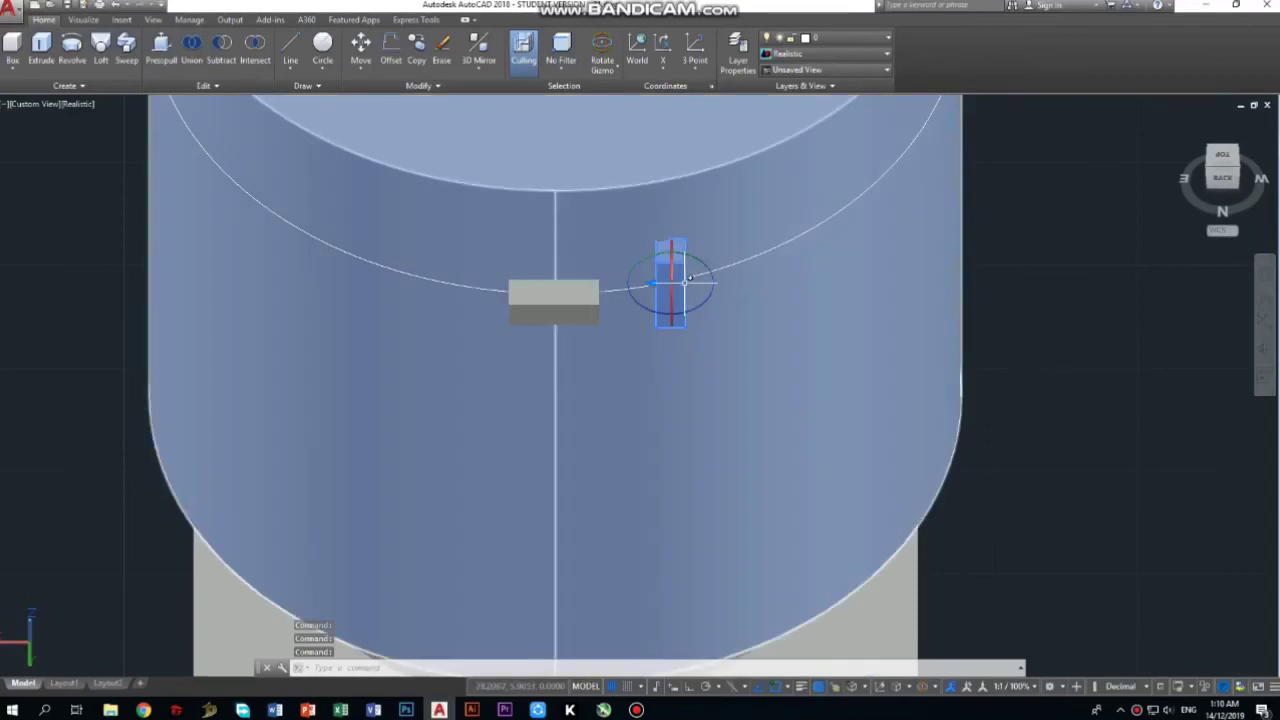
pyautogui.click(686, 282)
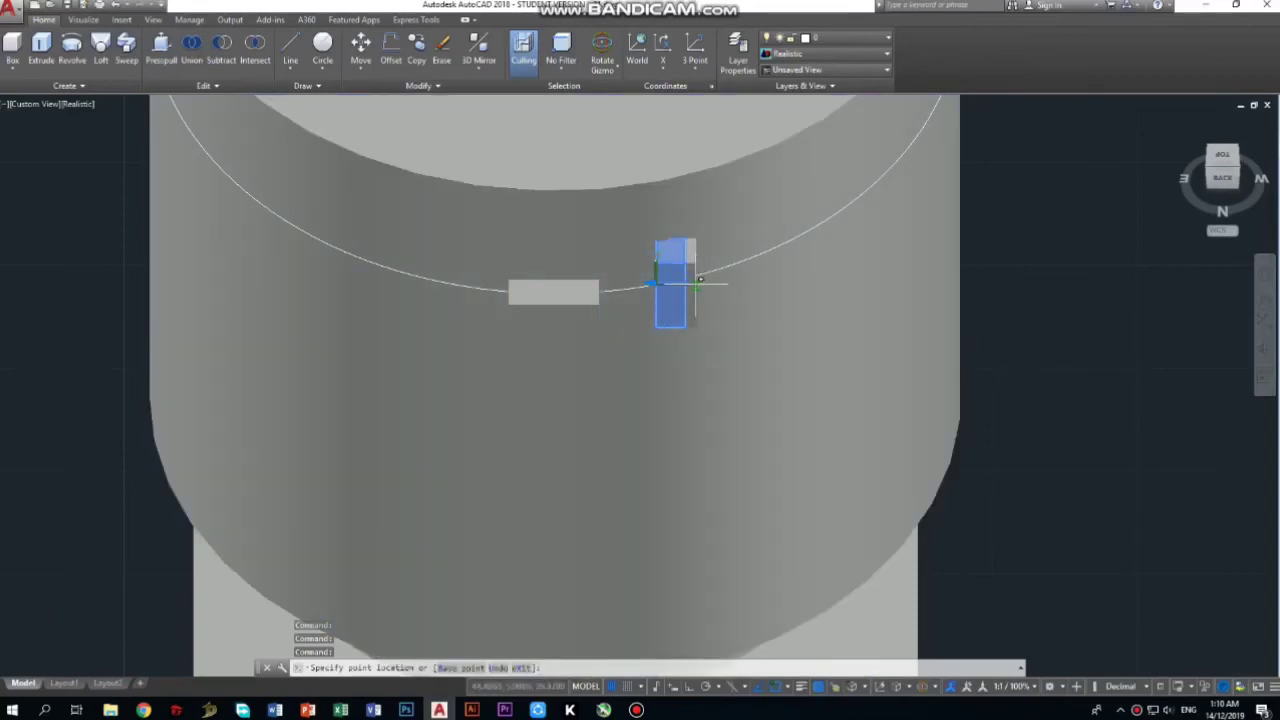
pyautogui.press('Escape')
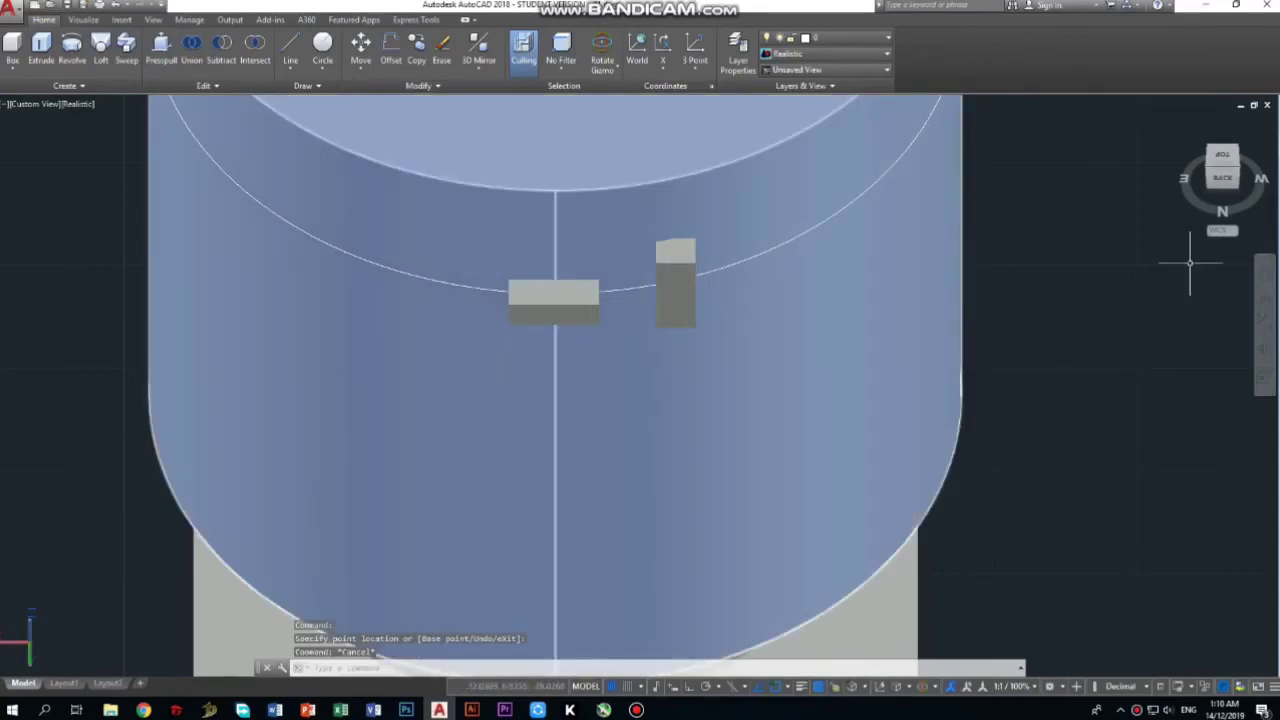
pyautogui.click(1257, 172)
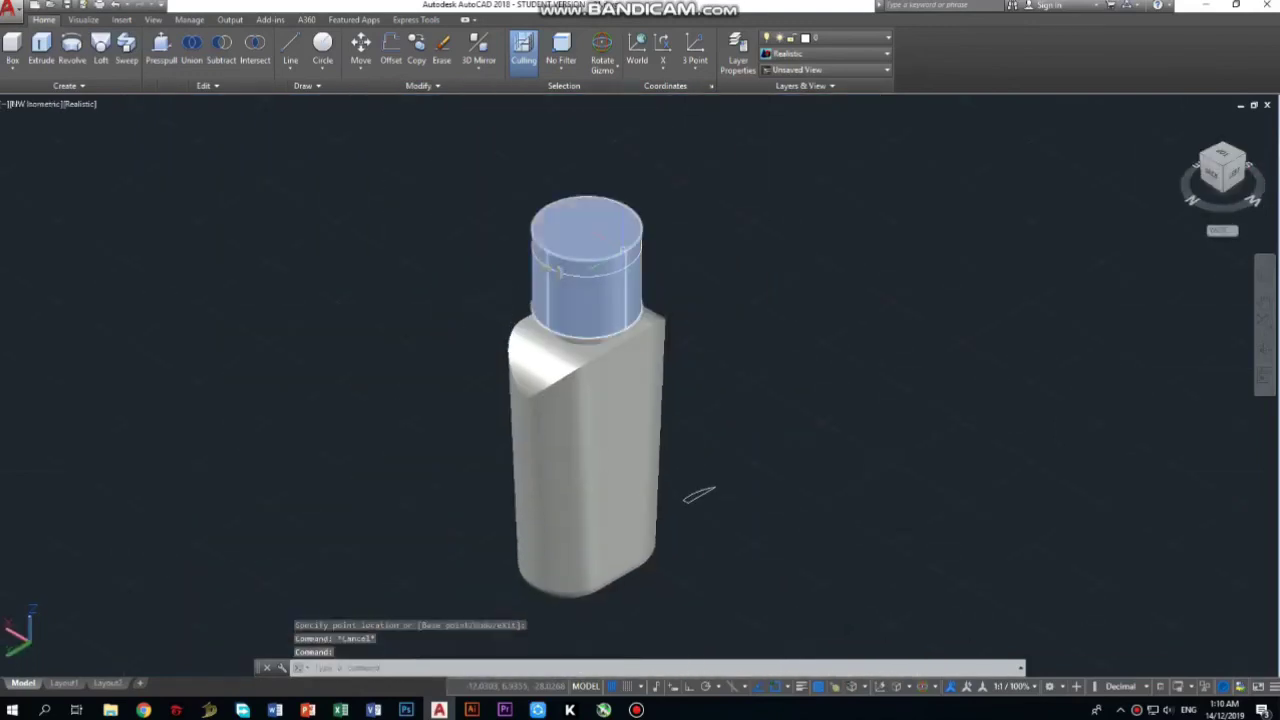
# Step: Rotate the long notch block to a new orientation on the cap
pyautogui.scroll(5, 616, 240)
pyautogui.scroll(5, 396, 318)
pyautogui.click(656, 336)
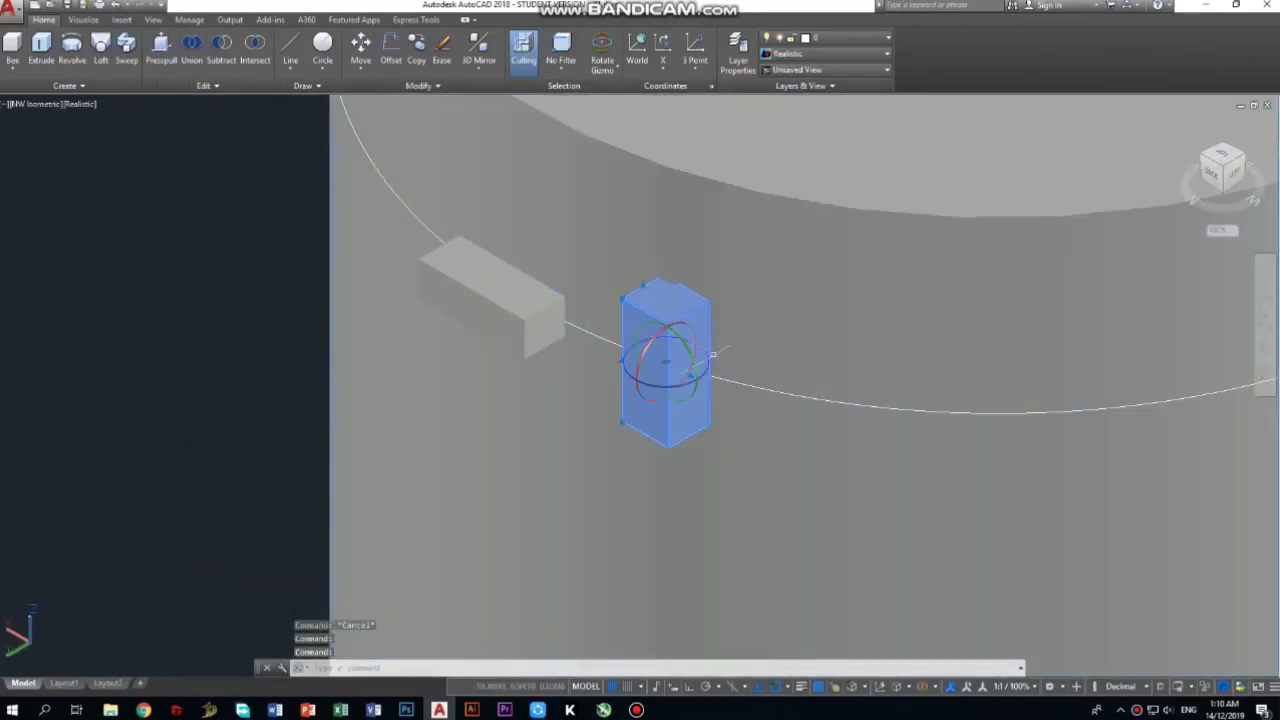
pyautogui.press('Escape')
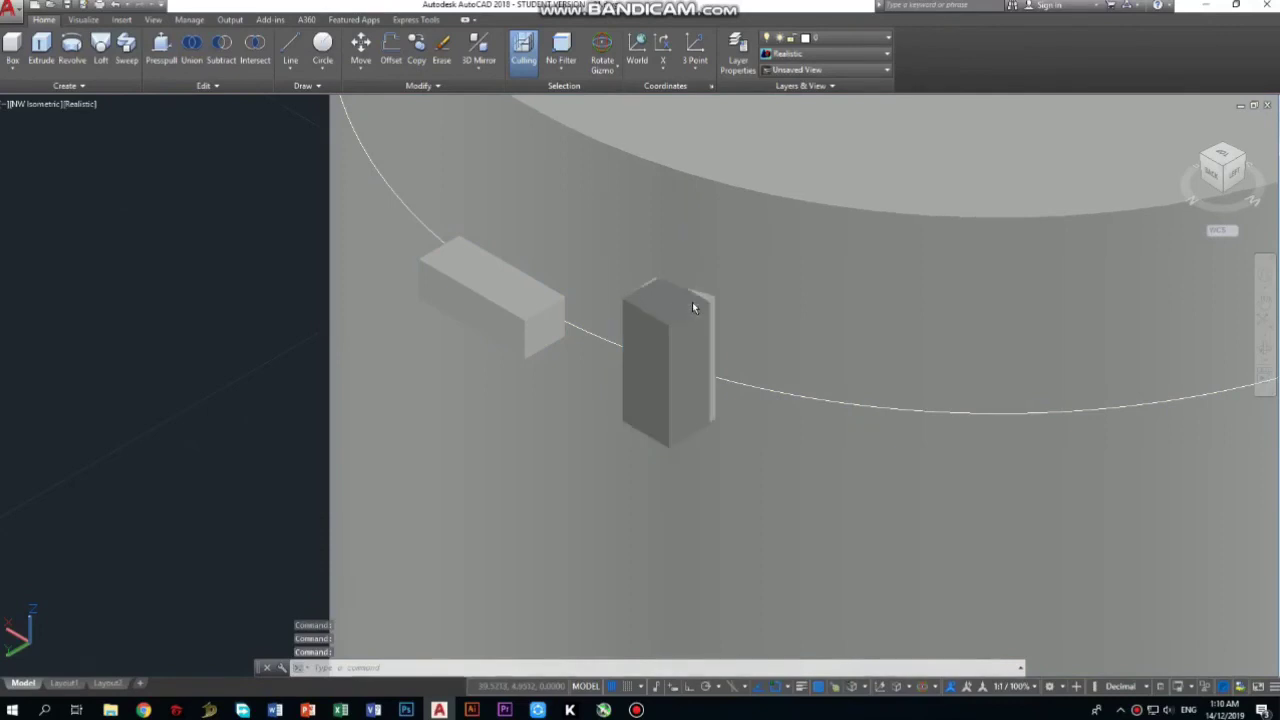
pyautogui.click(491, 300)
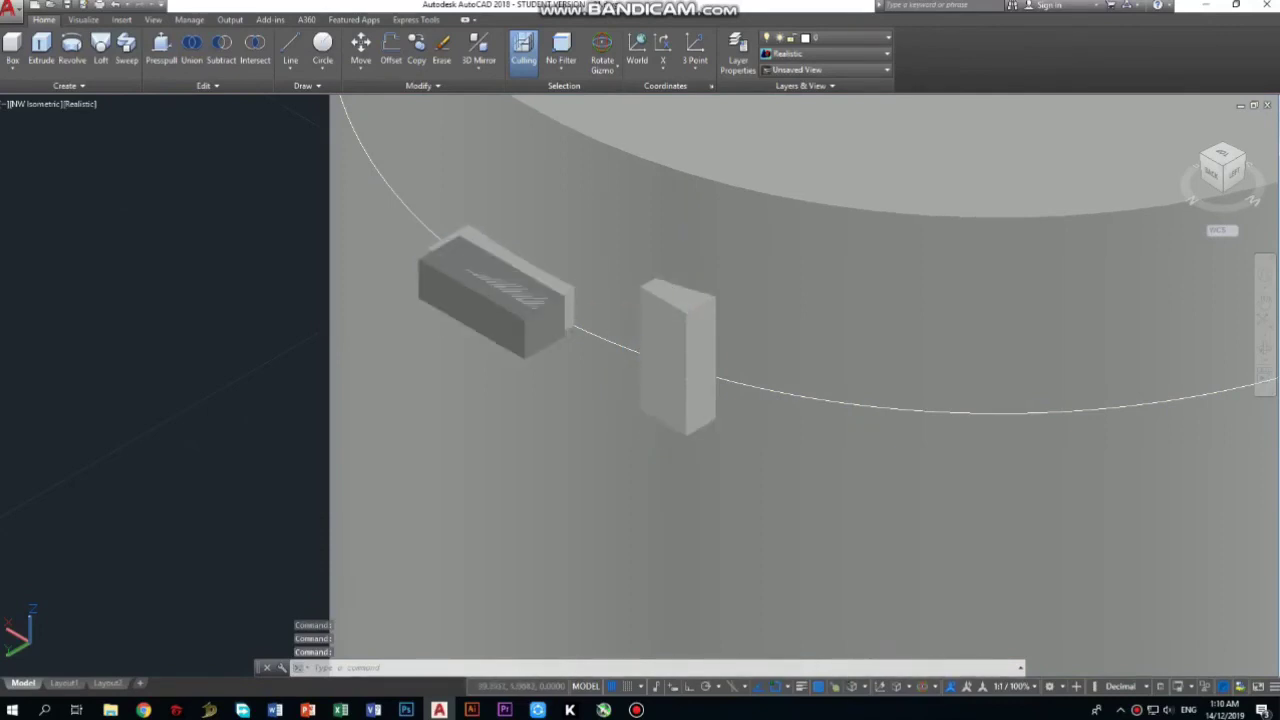
pyautogui.moveTo(561, 284); pyautogui.dragTo(593, 331)
pyautogui.click(593, 331)
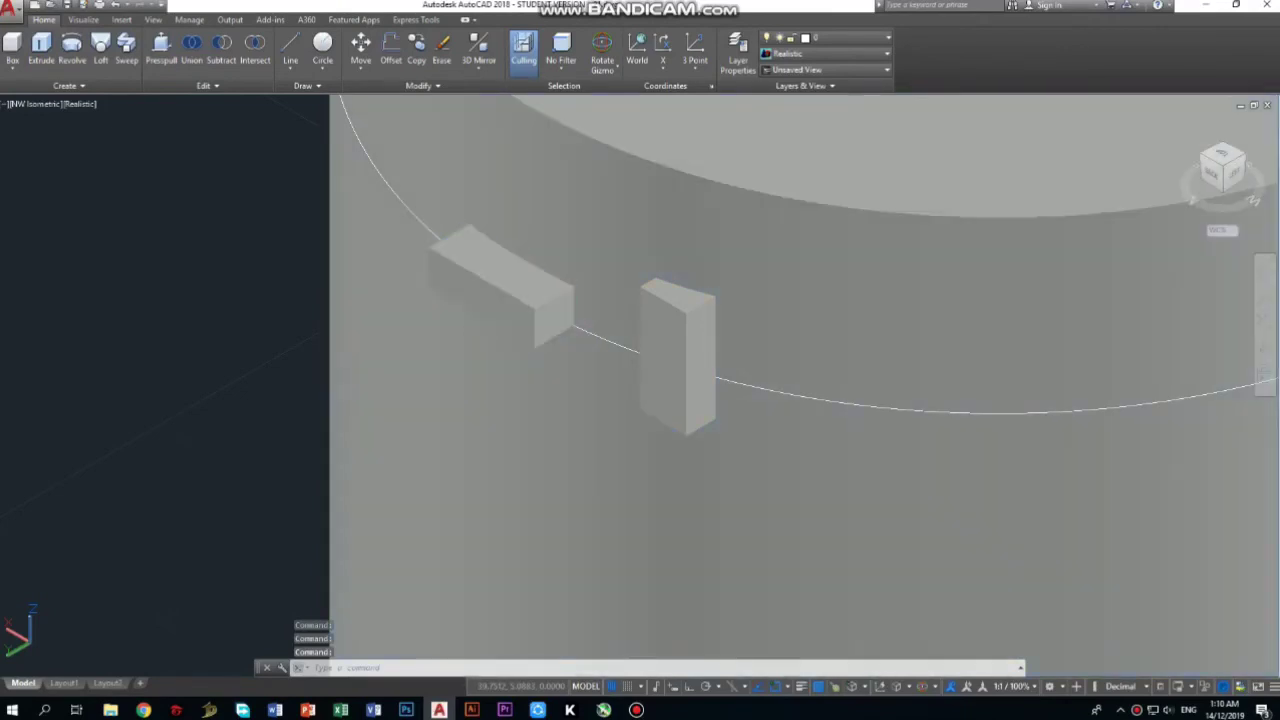
# Step: Move the long notch block along Y so it sits beside the tall block
pyautogui.click(500, 285)
pyautogui.click(602, 68)
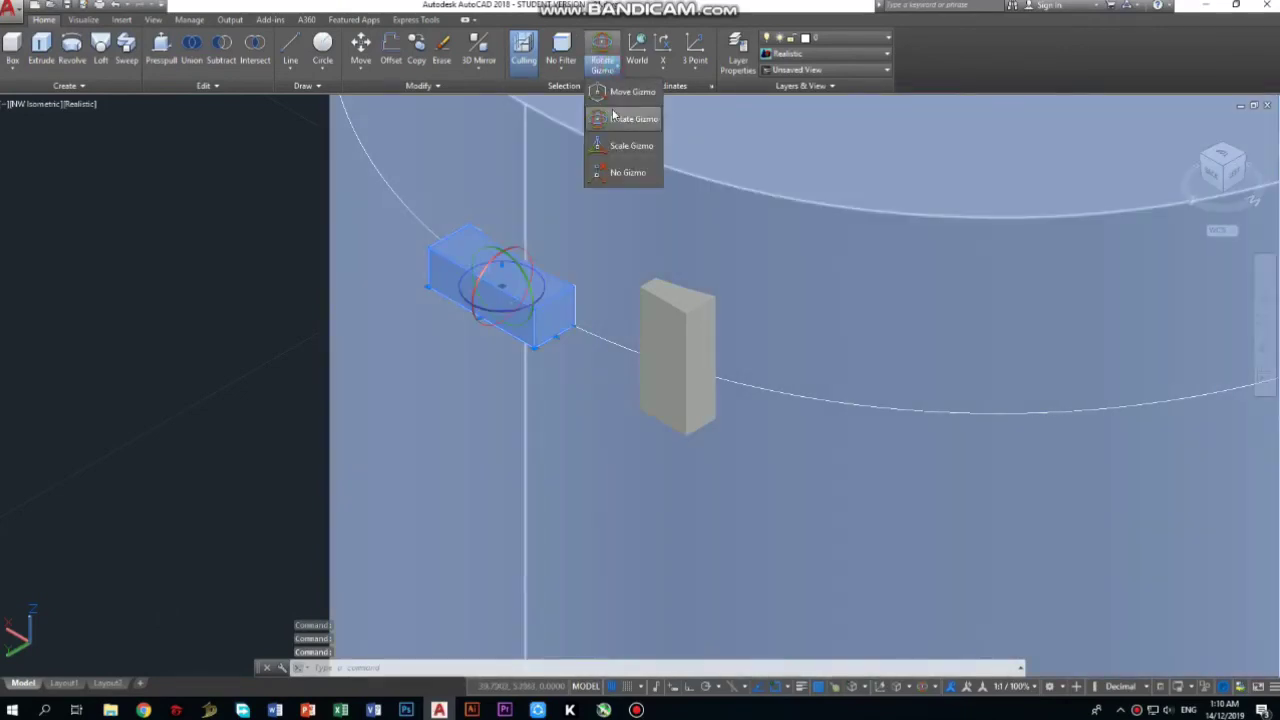
pyautogui.click(614, 118)
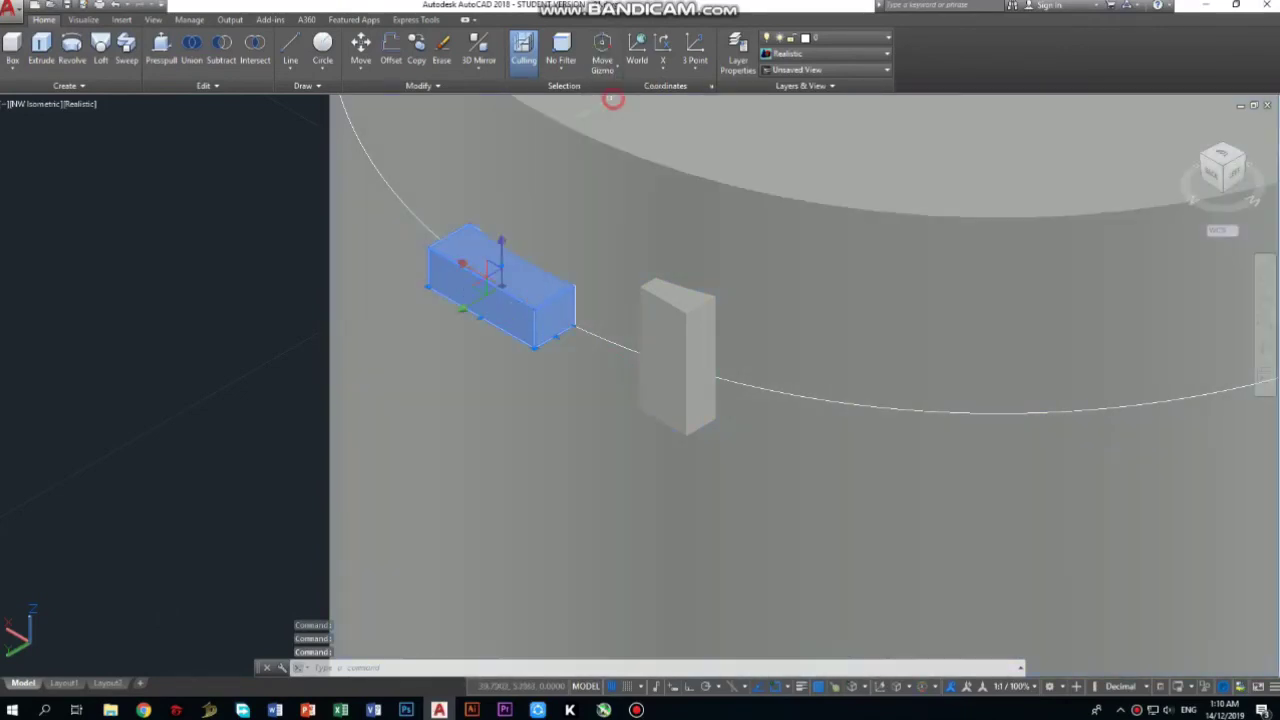
pyautogui.click(470, 302)
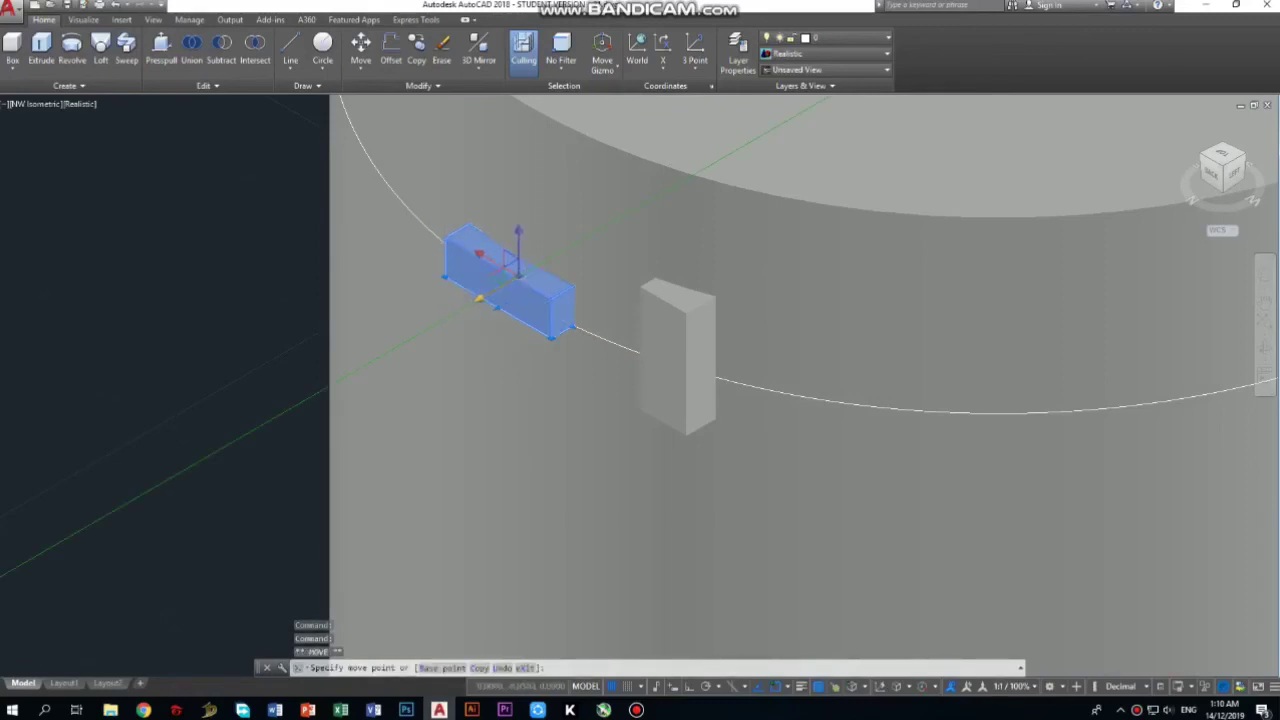
pyautogui.click(700, 356)
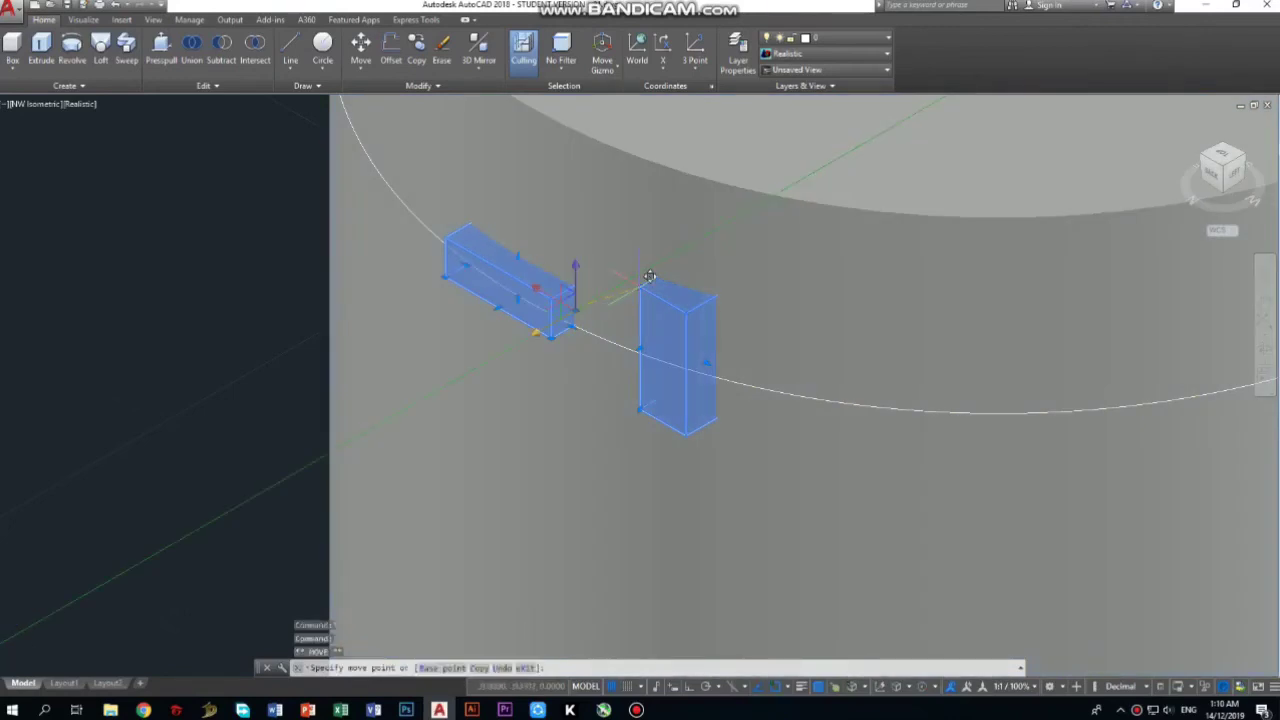
pyautogui.click(595, 291)
pyautogui.press('Escape')
# Step: Leave the tall block in place and return to a corner view of the bottle
pyautogui.press('Escape')
pyautogui.click(654, 349)
pyautogui.click(655, 366)
pyautogui.press('Escape')
pyautogui.click(523, 110)
pyautogui.click(700, 348)
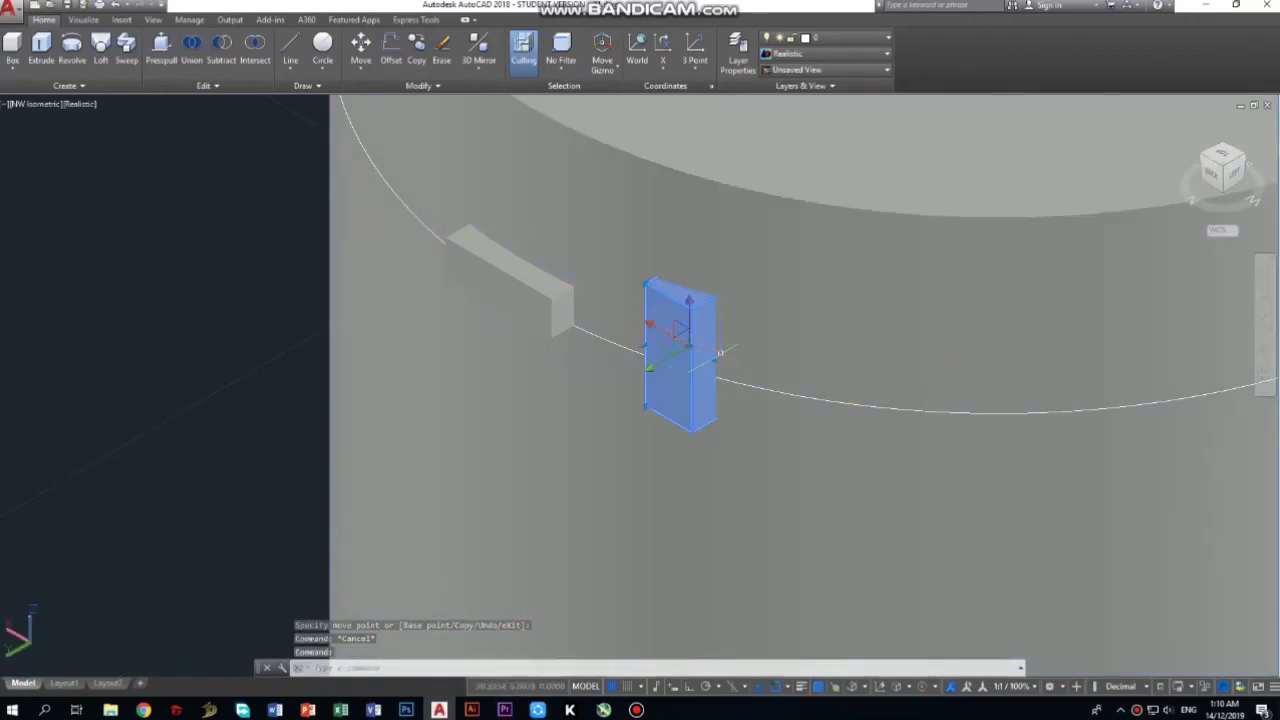
pyautogui.press('Escape')
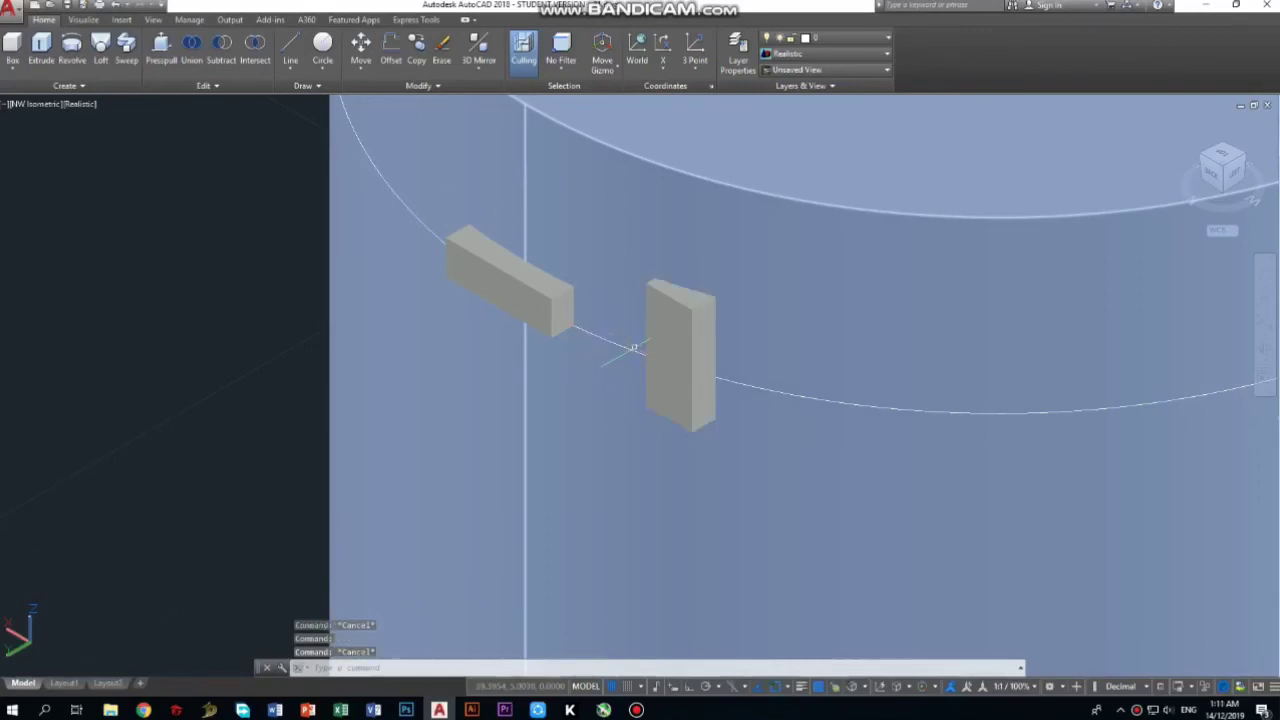
pyautogui.click(1203, 159)
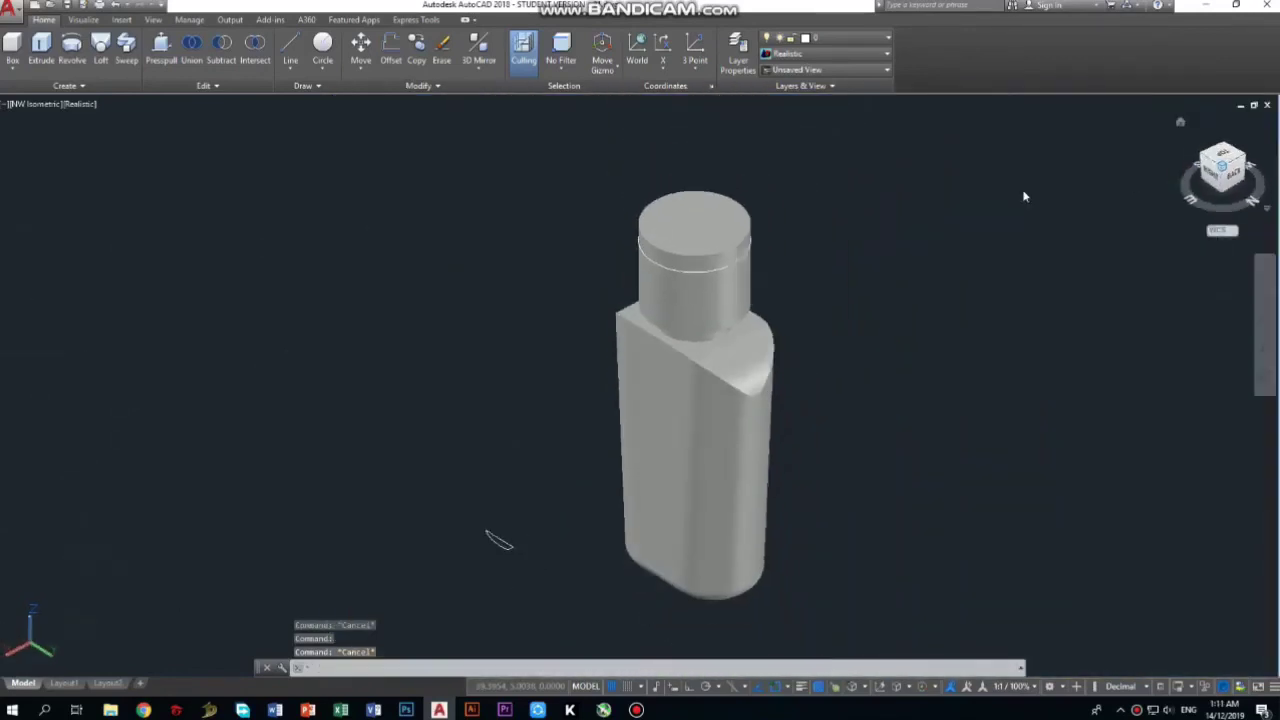
# Step: View the bottle from the back, then orbit and zoom down onto the cap top
pyautogui.click(1240, 174)
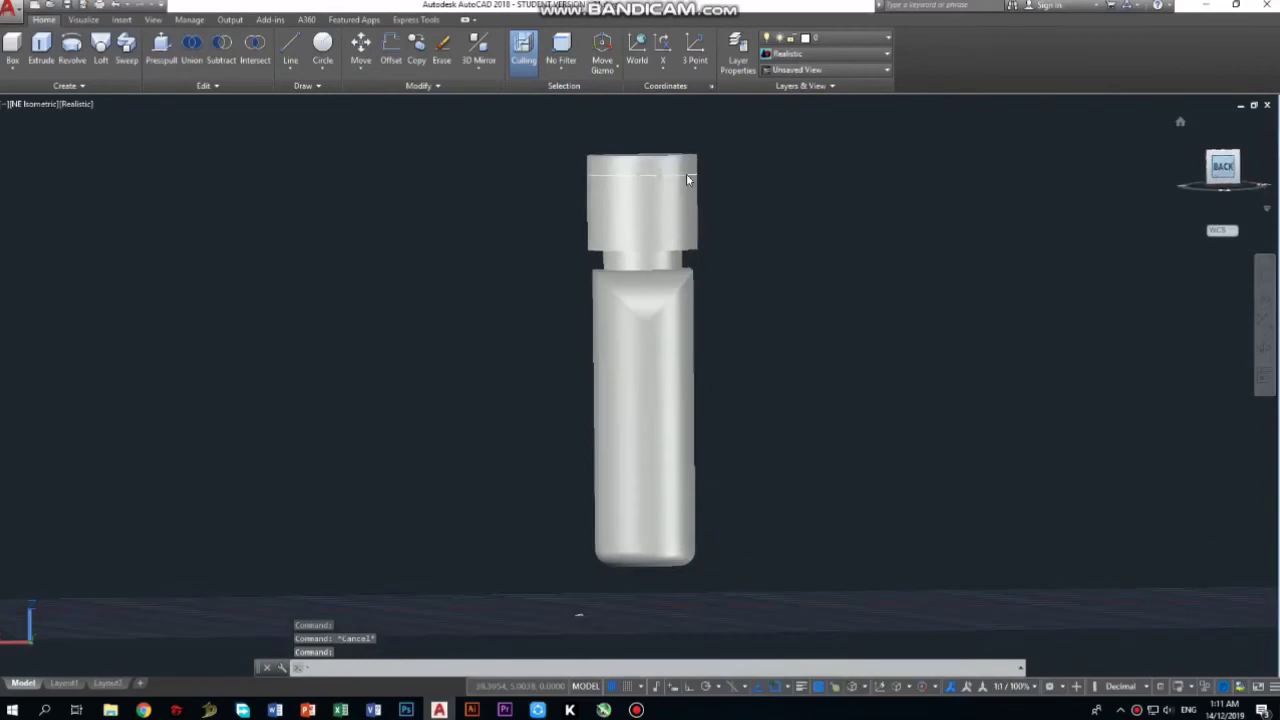
pyautogui.scroll(5, 626, 150)
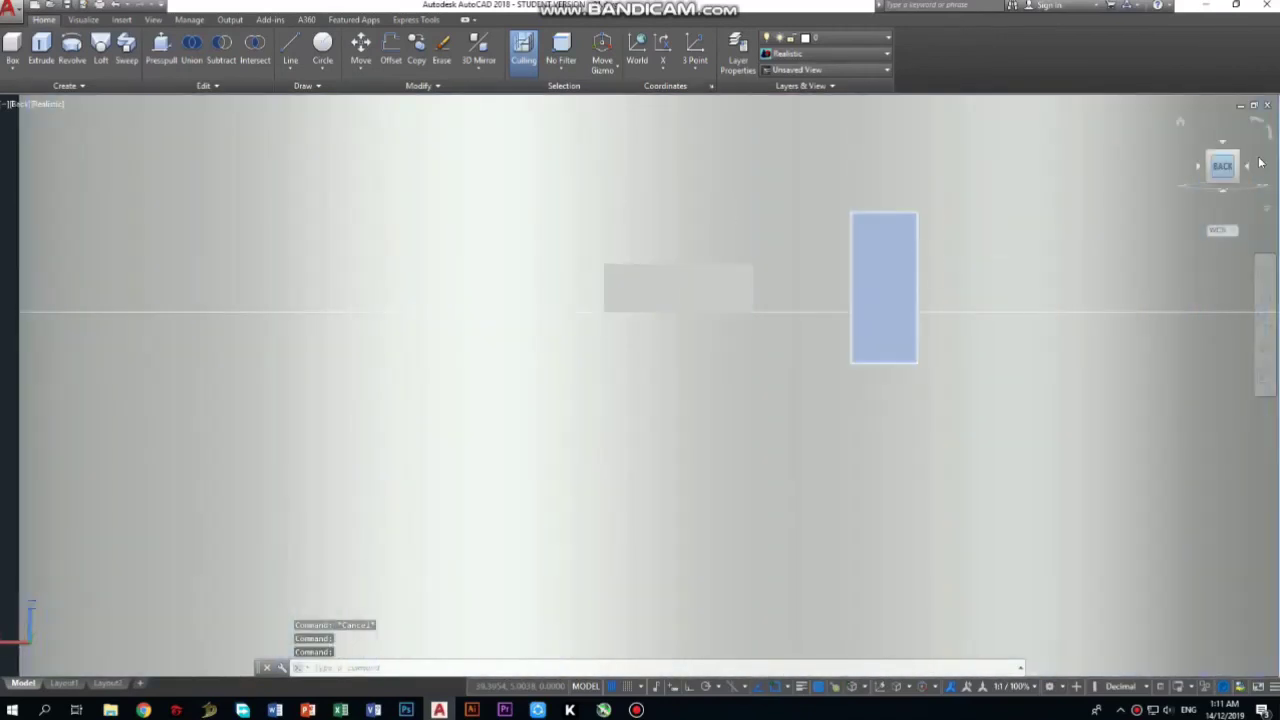
pyautogui.scroll(-5, 996, 252)
pyautogui.keyDown('shift'); pyautogui.moveTo(942, 250); pyautogui.dragTo(620, 365, button='middle'); pyautogui.keyUp('shift')
pyautogui.scroll(4, 621, 363)
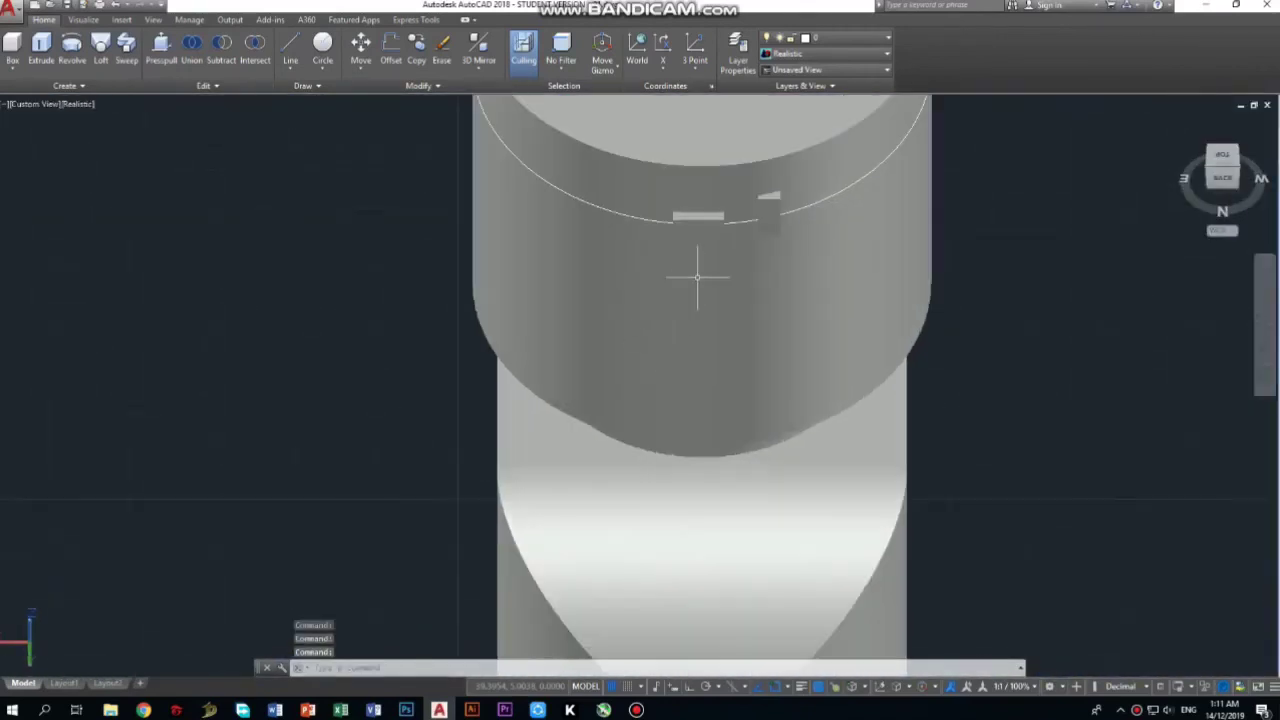
# Step: Select the small notch block on the rim, starting and cancelling a circle
pyautogui.click(766, 220)
pyautogui.write('c')
pyautogui.press('Return')
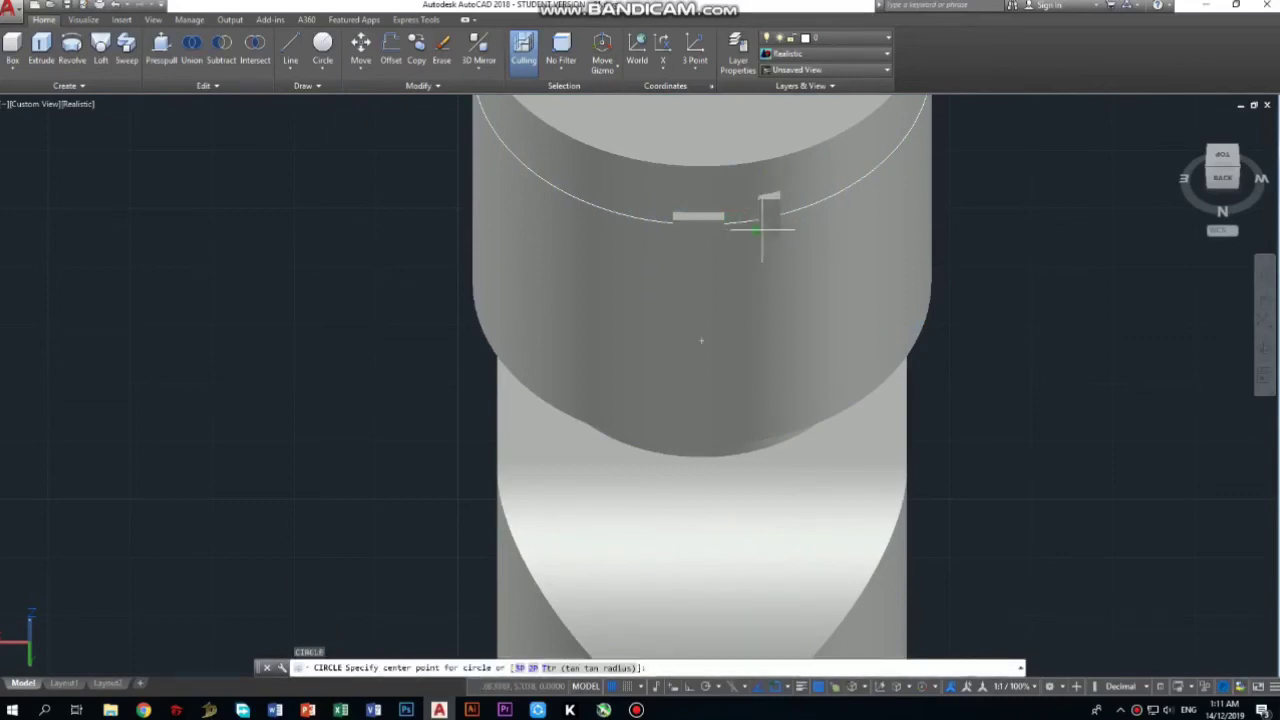
pyautogui.click(760, 229)
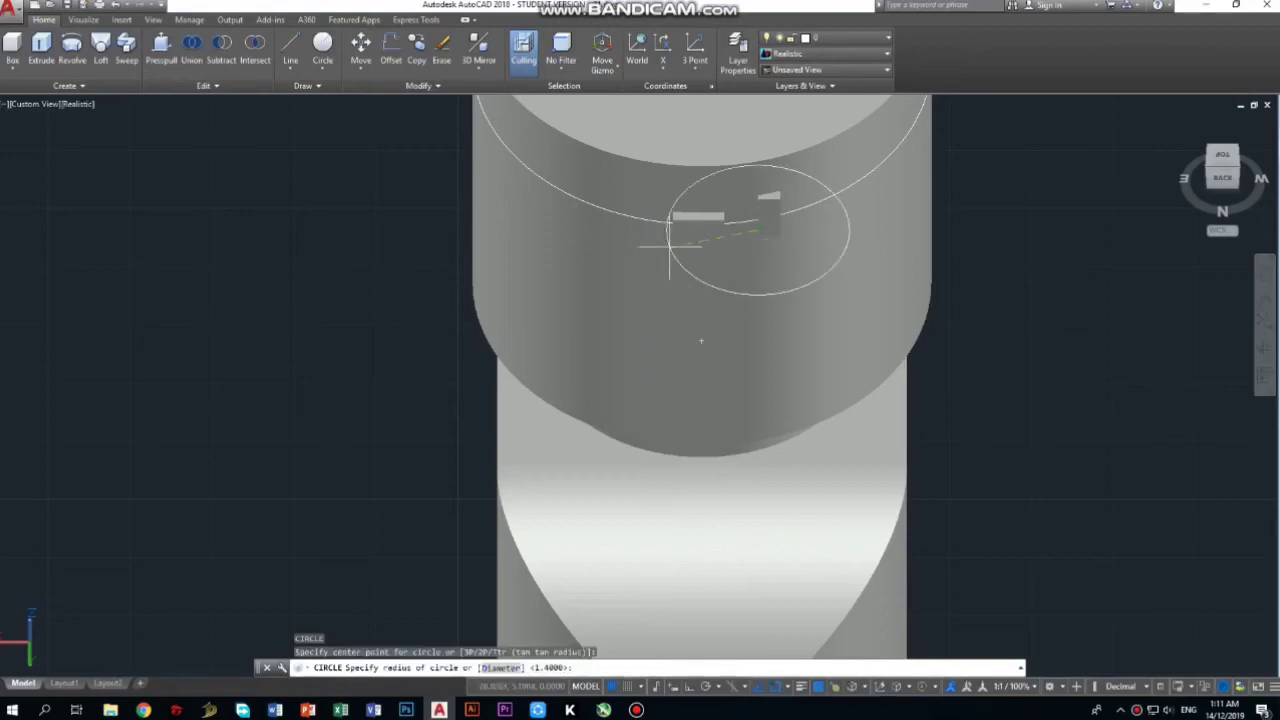
pyautogui.press('Escape')
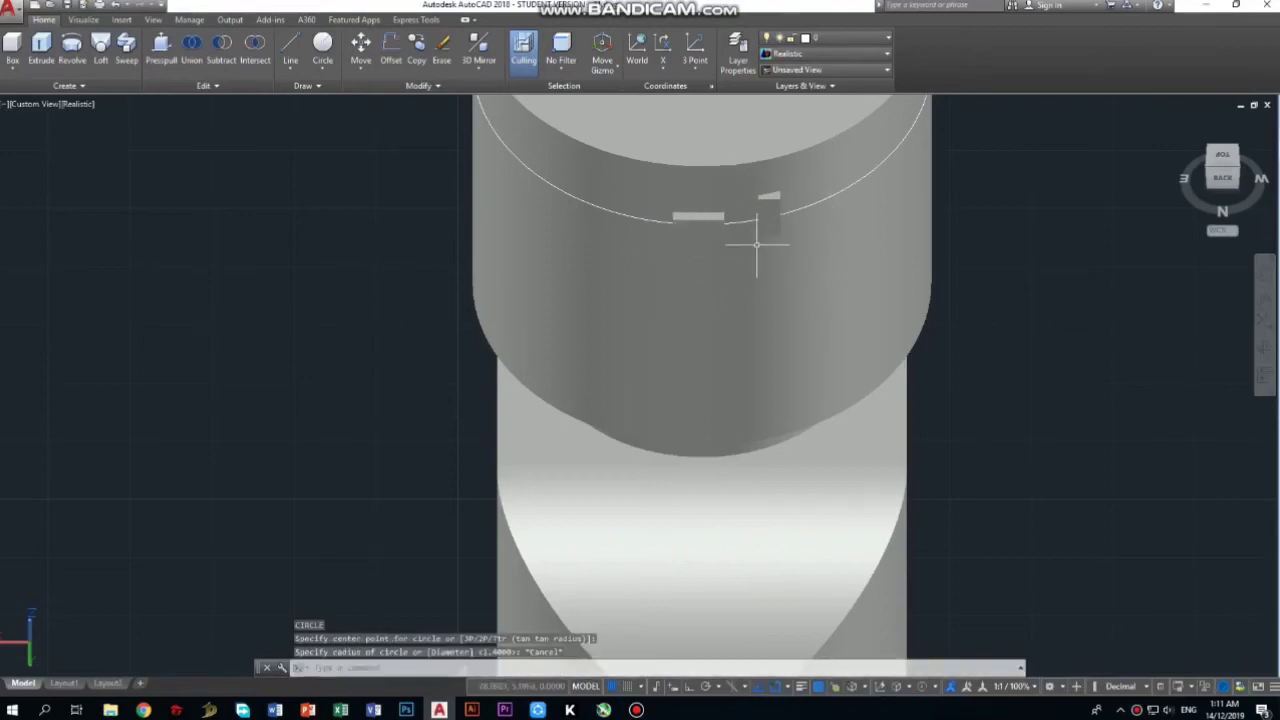
# Step: Copy the tall notch block to the opposite end of the long block
pyautogui.write('co')
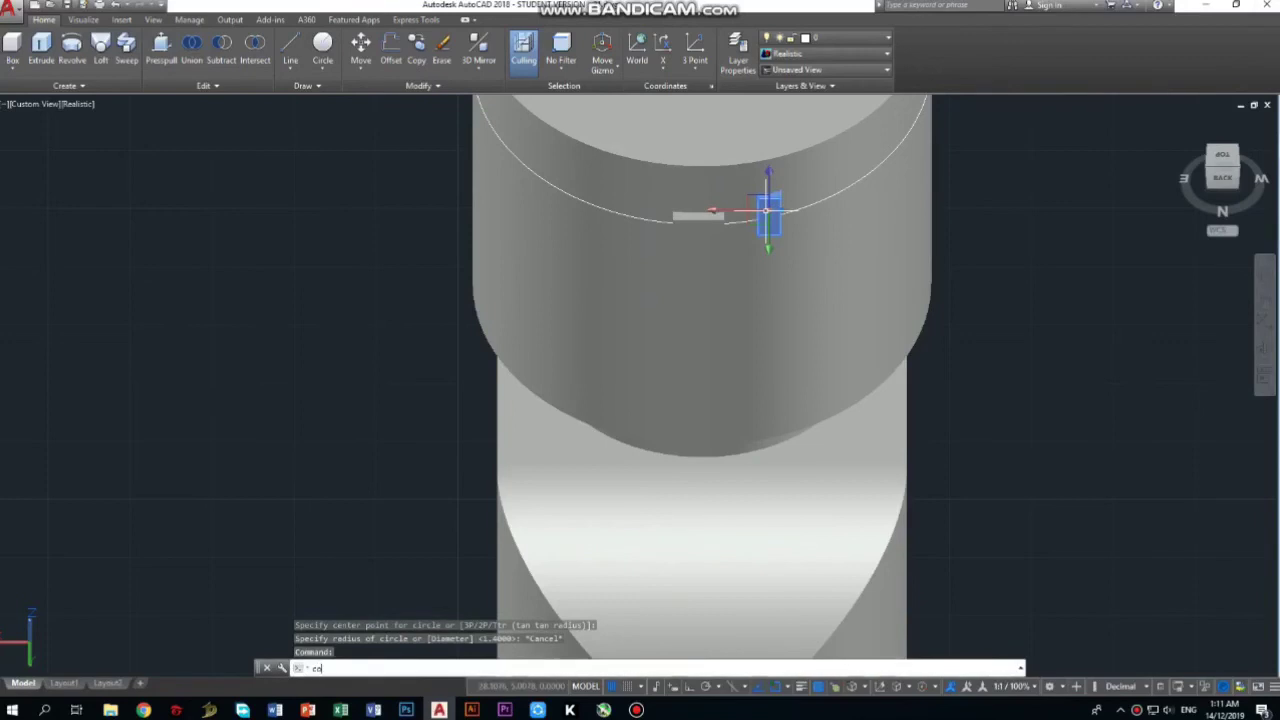
pyautogui.press('Return')
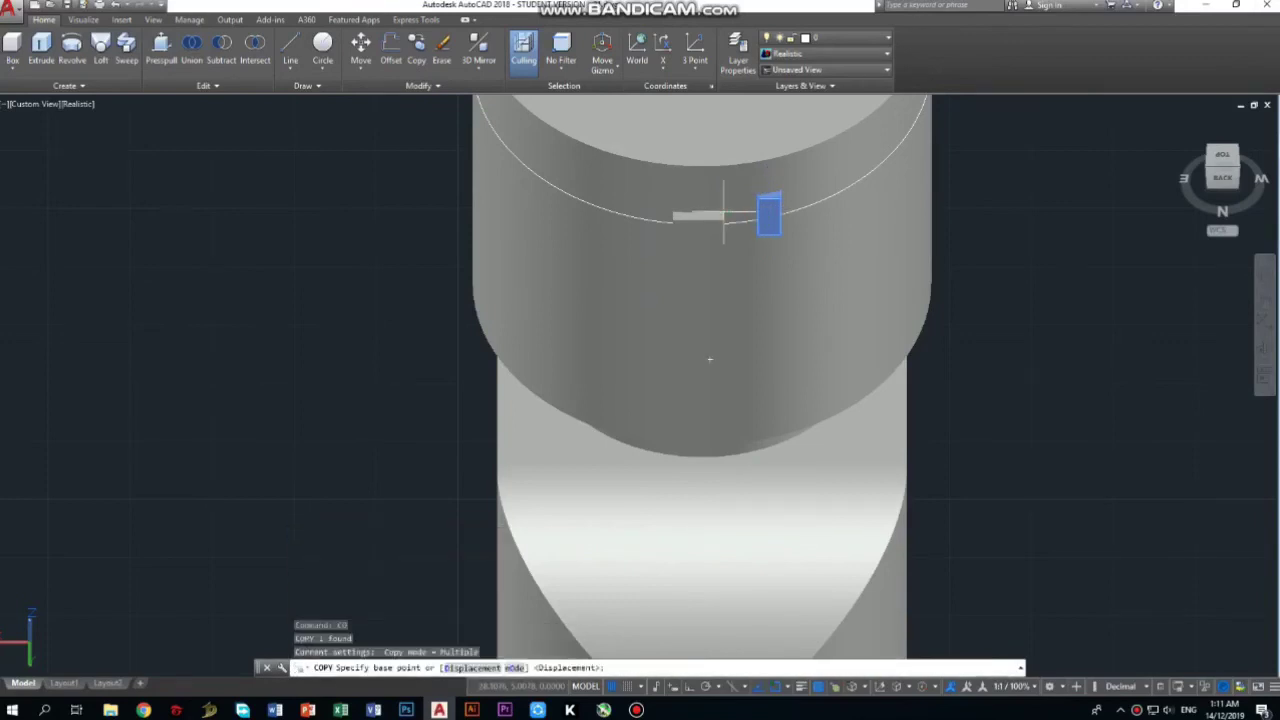
pyautogui.click(757, 234)
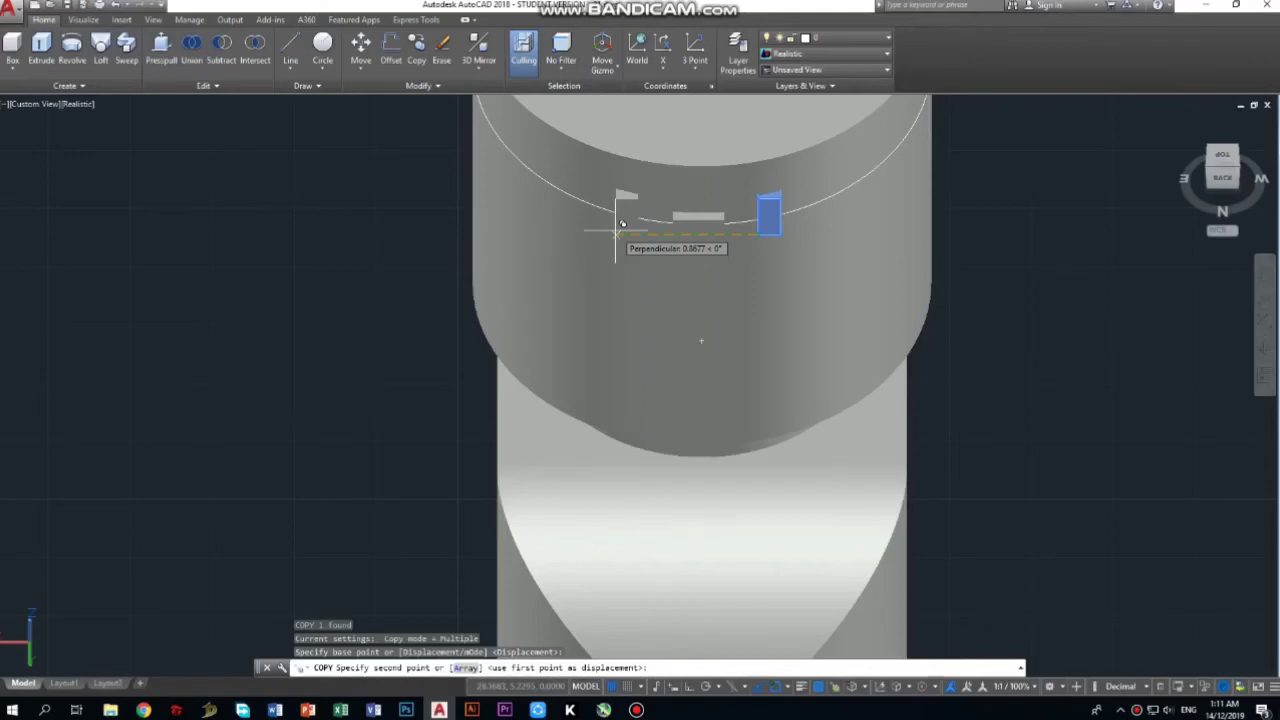
pyautogui.click(615, 230)
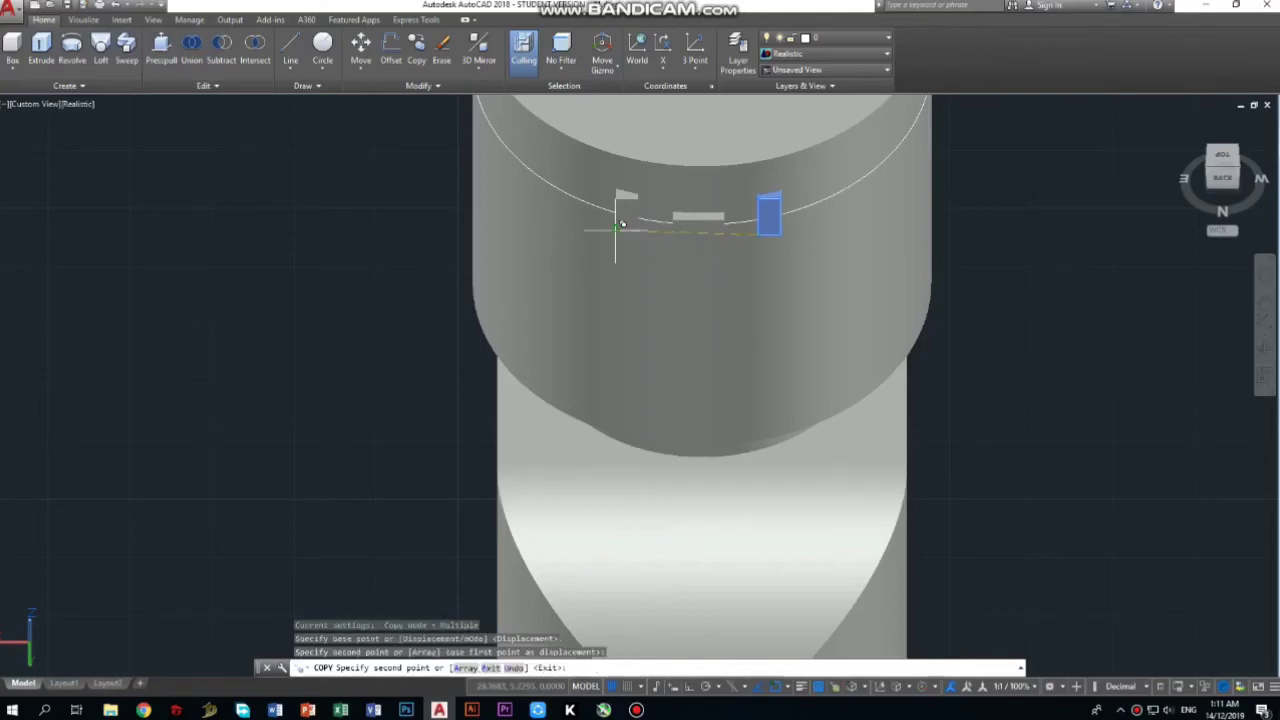
pyautogui.press('Escape')
# Step: Orbit around the bottle and return to the angled isometric view
pyautogui.scroll(-3, 748, 297)
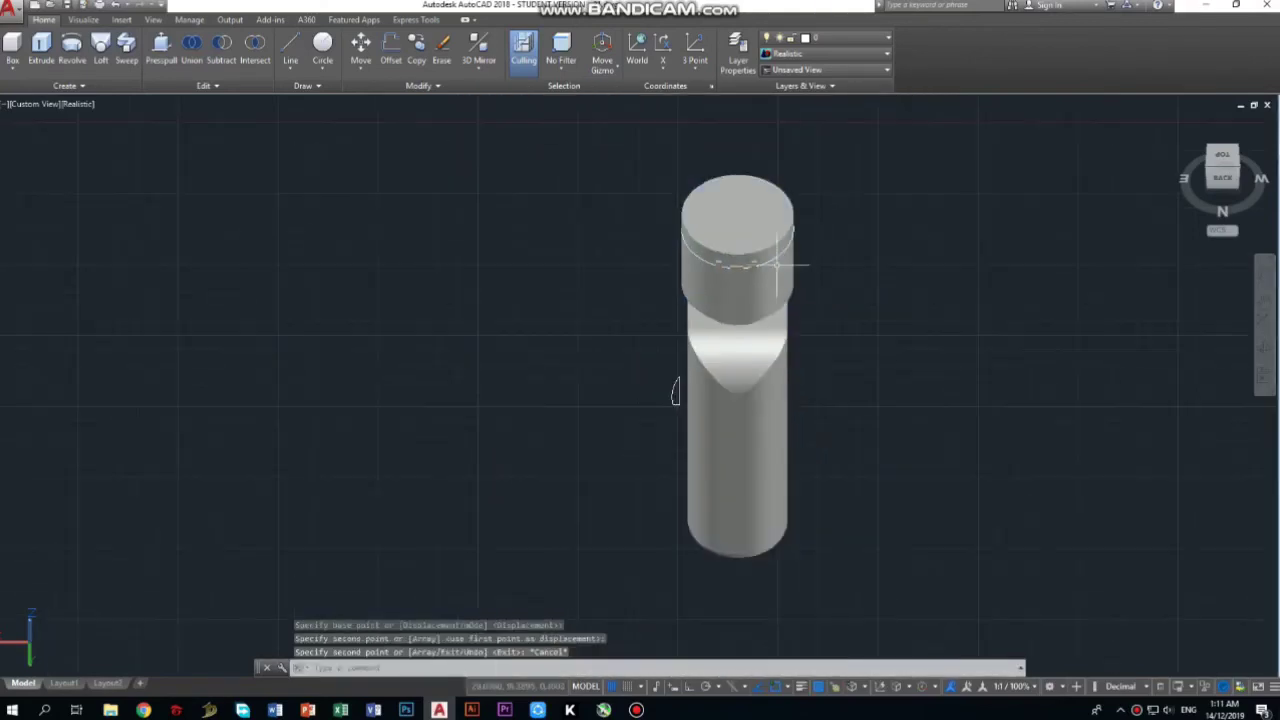
pyautogui.scroll(3, 796, 243)
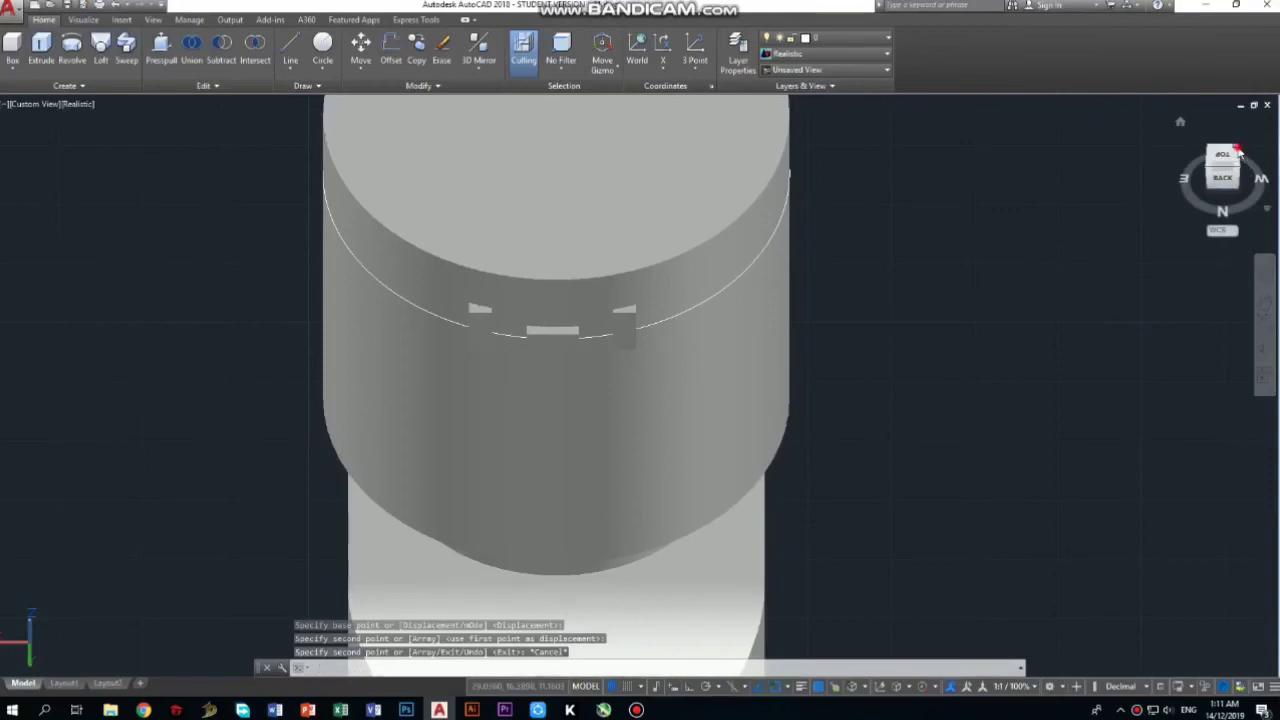
pyautogui.click(1238, 150)
pyautogui.moveTo(1222, 170)
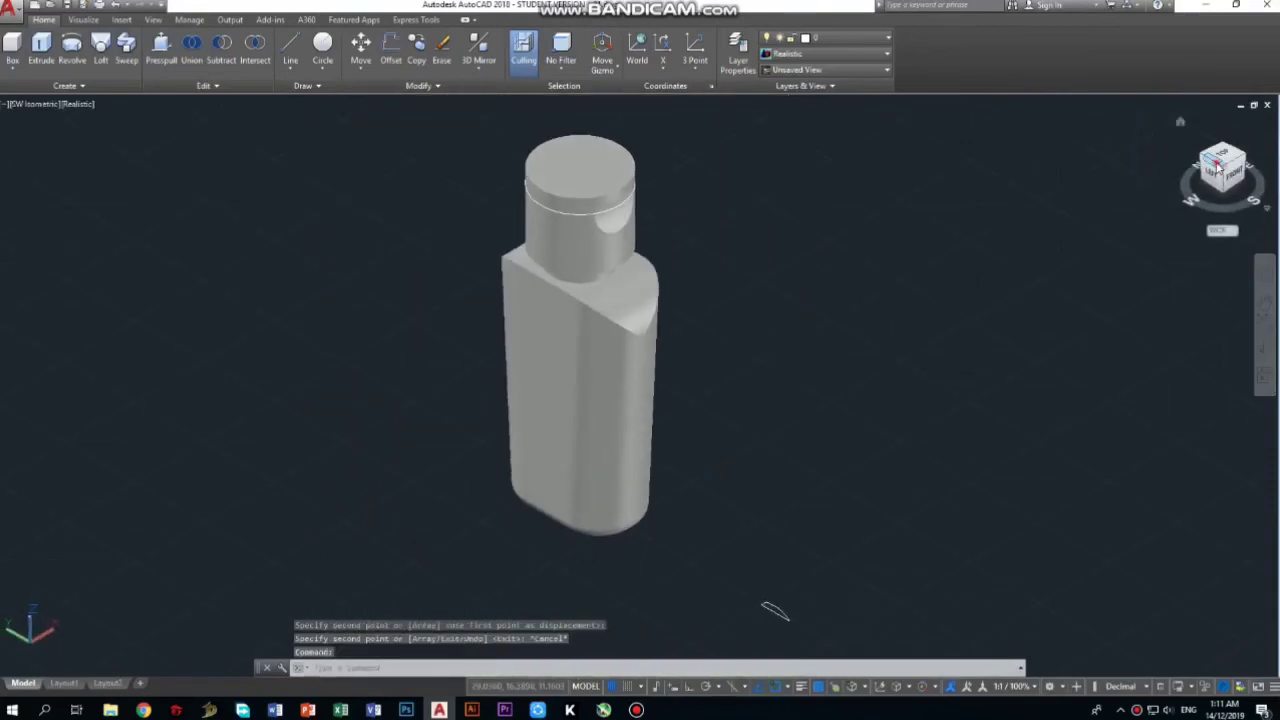
pyautogui.moveTo(1216, 168); pyautogui.dragTo(975, 204)
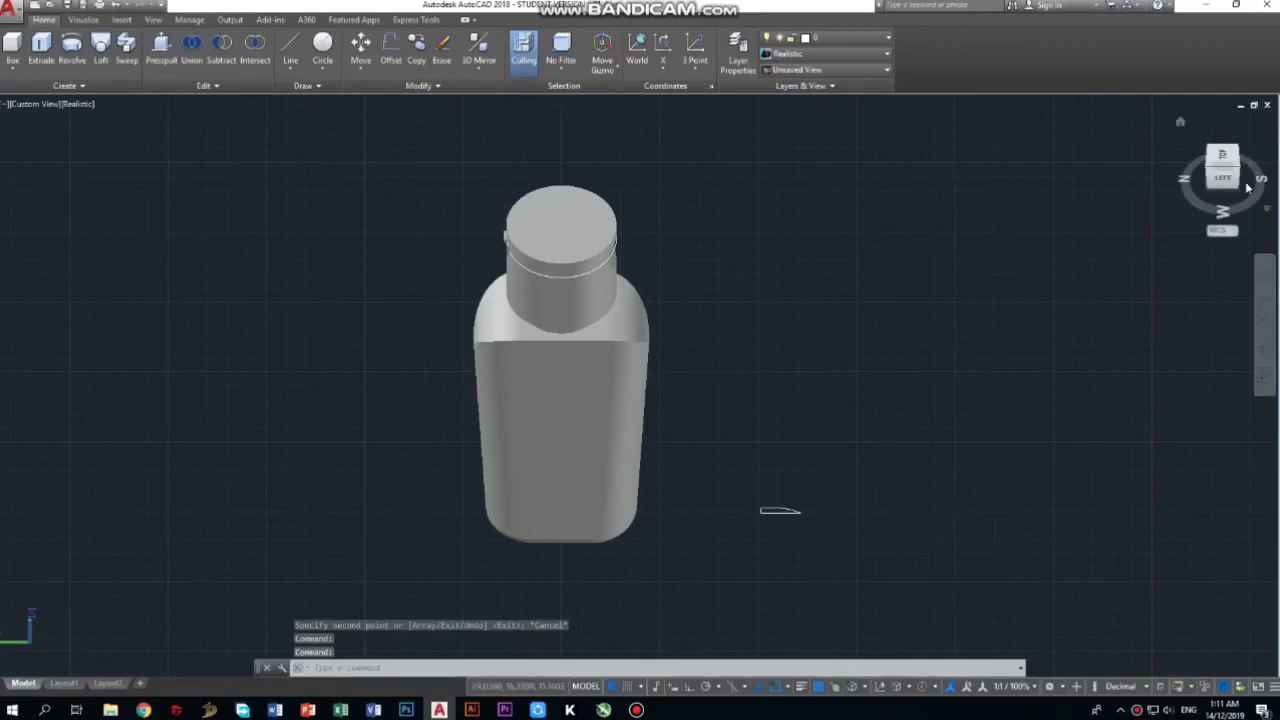
pyautogui.click(1238, 176)
pyautogui.write('rmat')
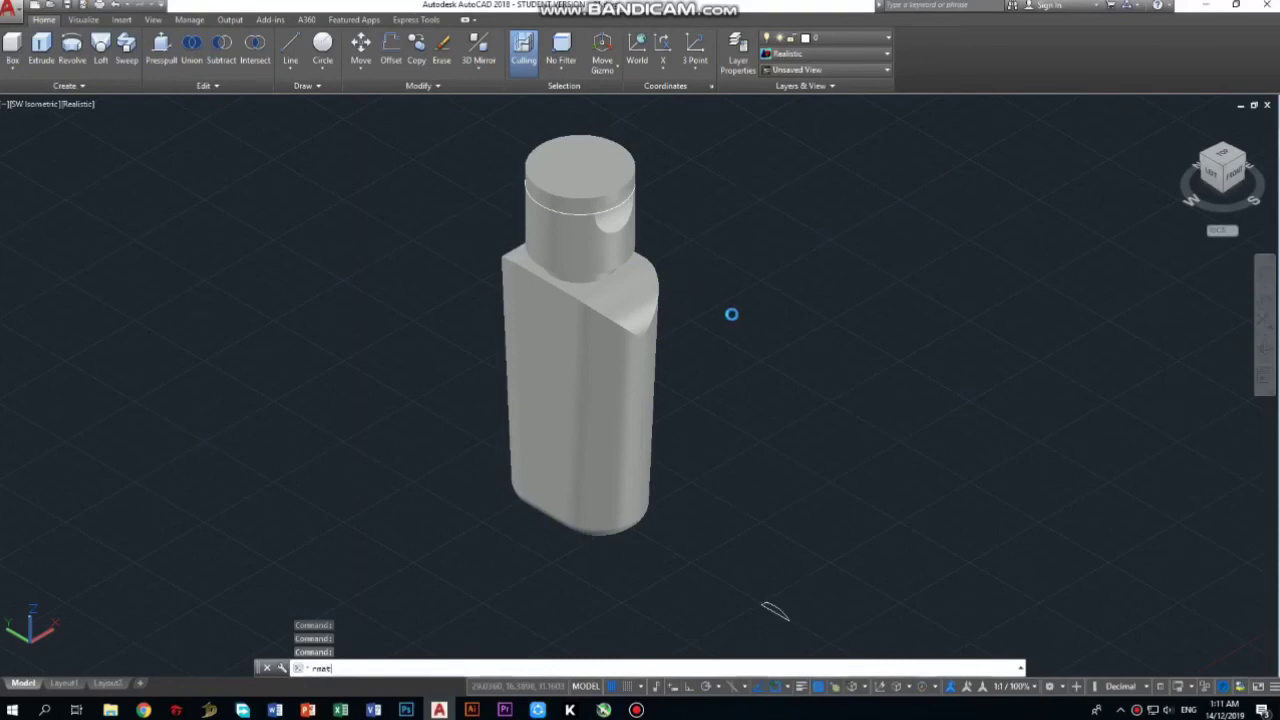
# Step: Paint the bottle body Pink, then apply Dark Red from the Glass library
pyautogui.press('Return')
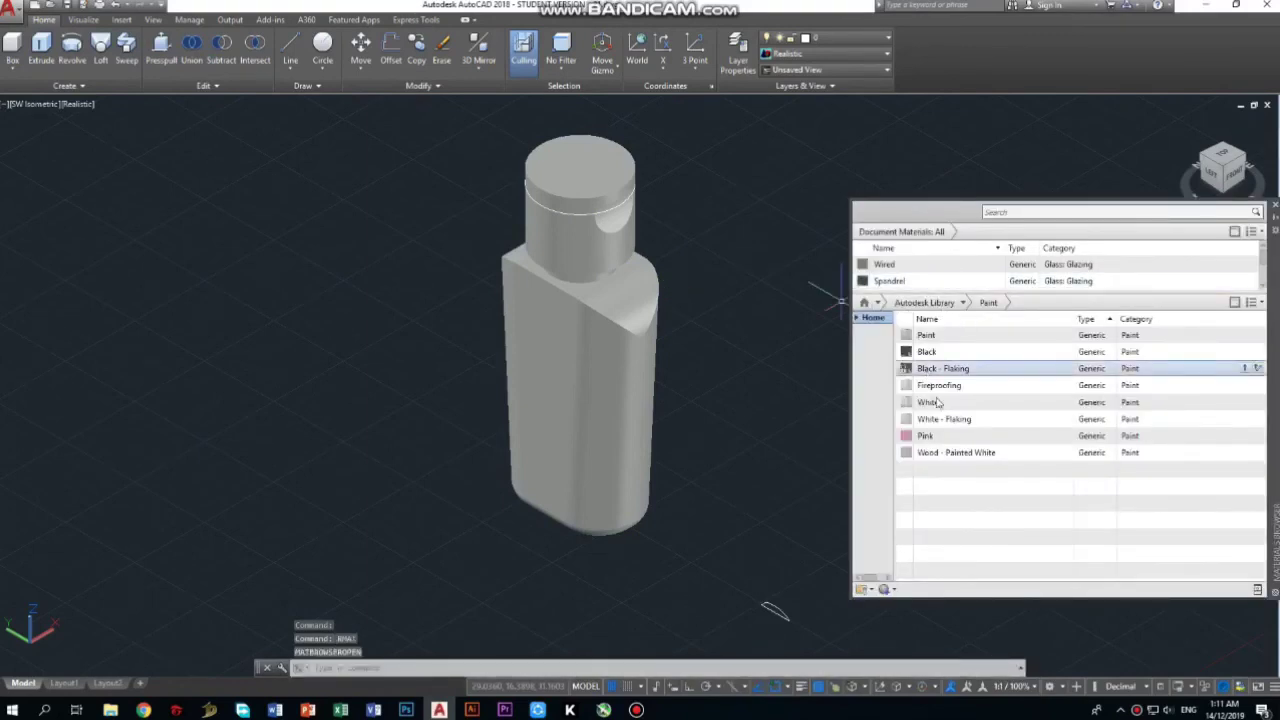
pyautogui.moveTo(928, 437); pyautogui.dragTo(595, 365)
pyautogui.click(962, 302)
pyautogui.click(891, 389)
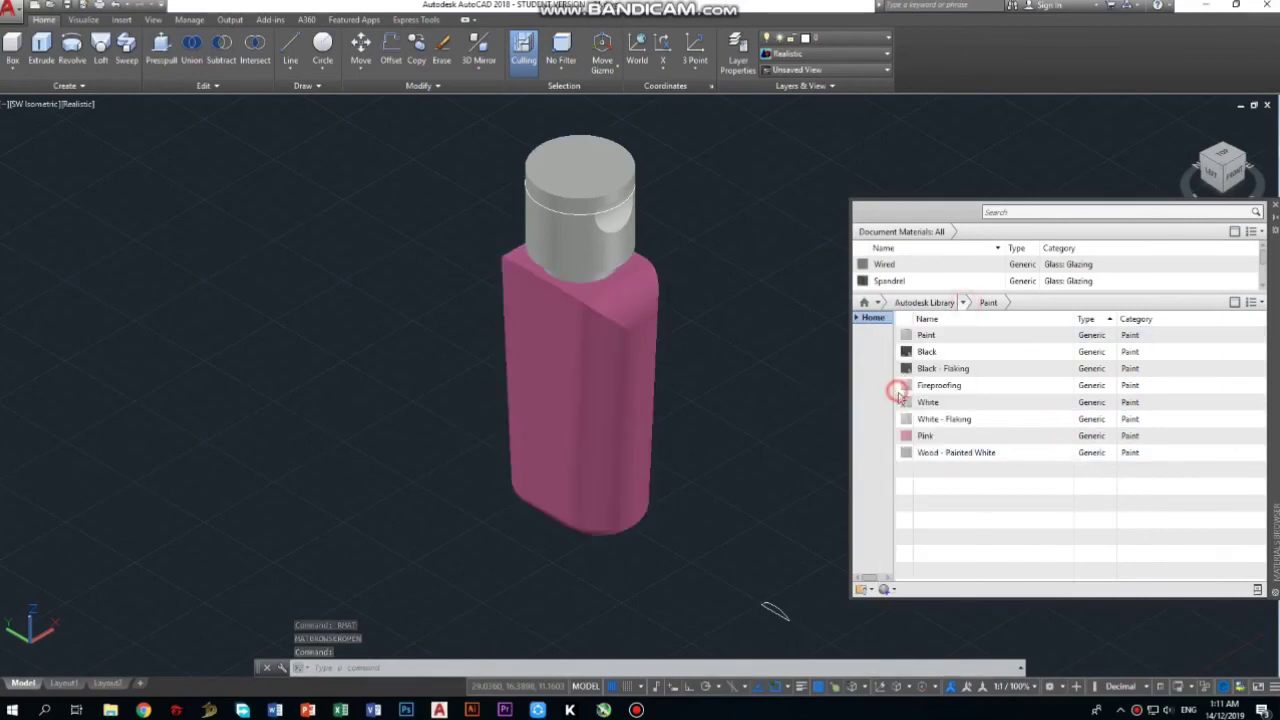
pyautogui.scroll(-2, 967, 457)
pyautogui.scroll(-2, 967, 457)
pyautogui.scroll(-3, 967, 452)
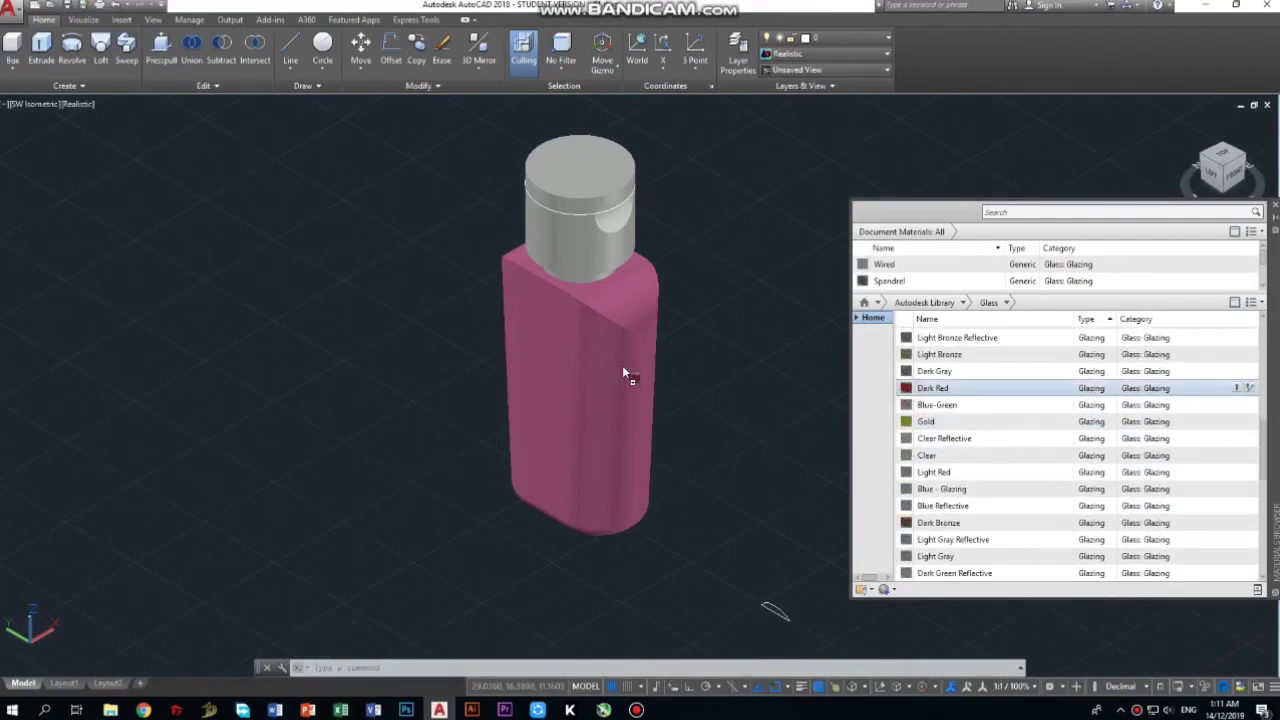
pyautogui.moveTo(622, 373); pyautogui.dragTo(625, 378)
# Step: Add the Reflective - Coated glass material to the document materials
pyautogui.scroll(-5, 1068, 495)
pyautogui.scroll(-5, 1059, 488)
pyautogui.scroll(2, 1059, 488)
pyautogui.scroll(3, 1050, 490)
pyautogui.scroll(2, 1046, 485)
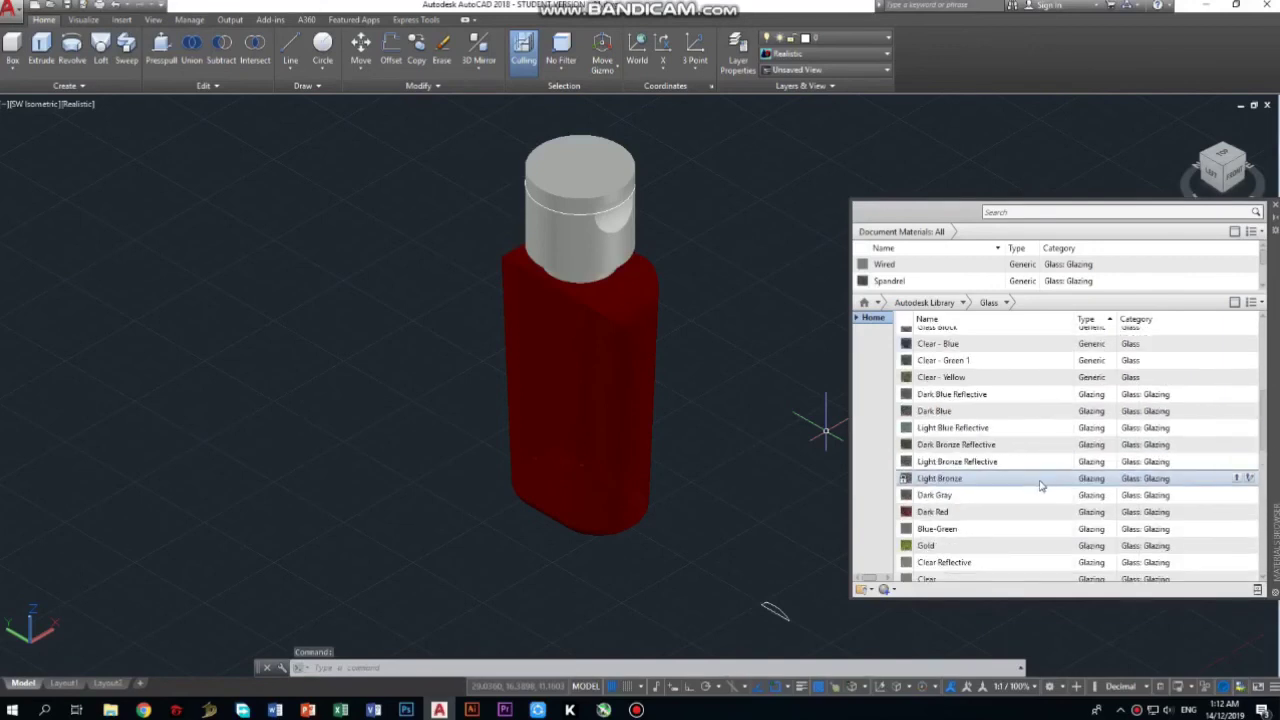
pyautogui.scroll(3, 1040, 485)
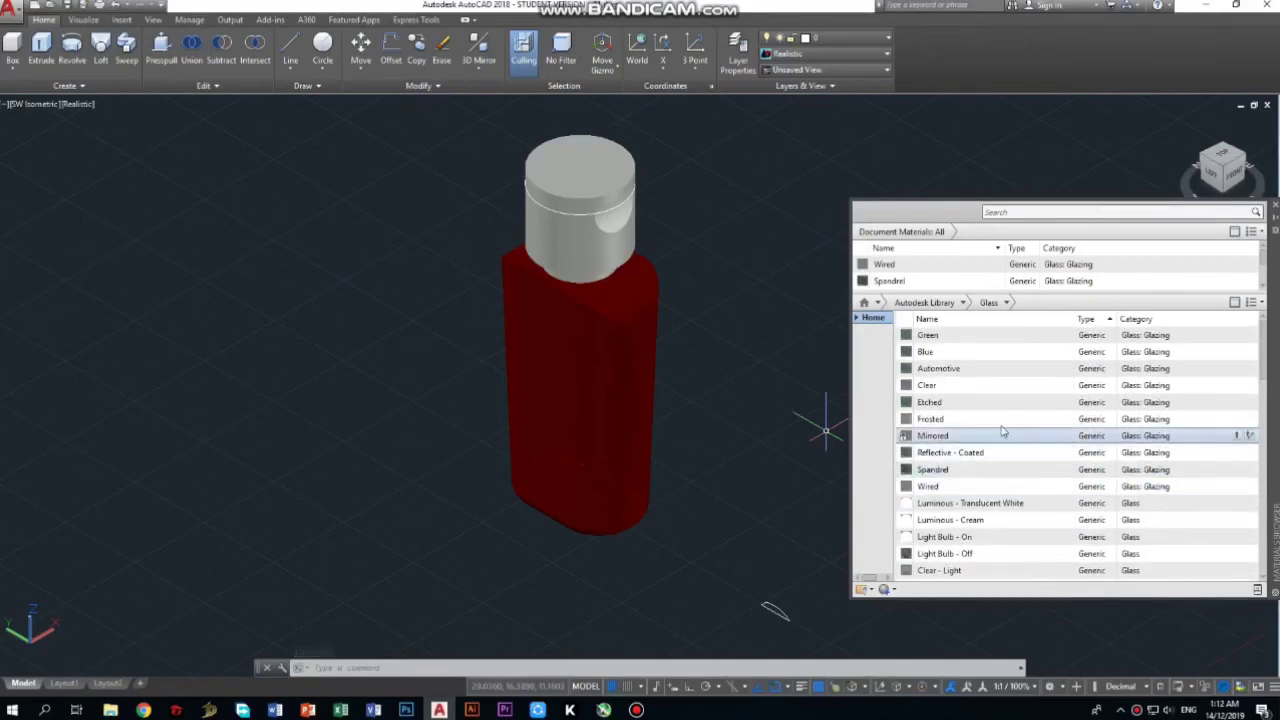
pyautogui.doubleClick(972, 457)
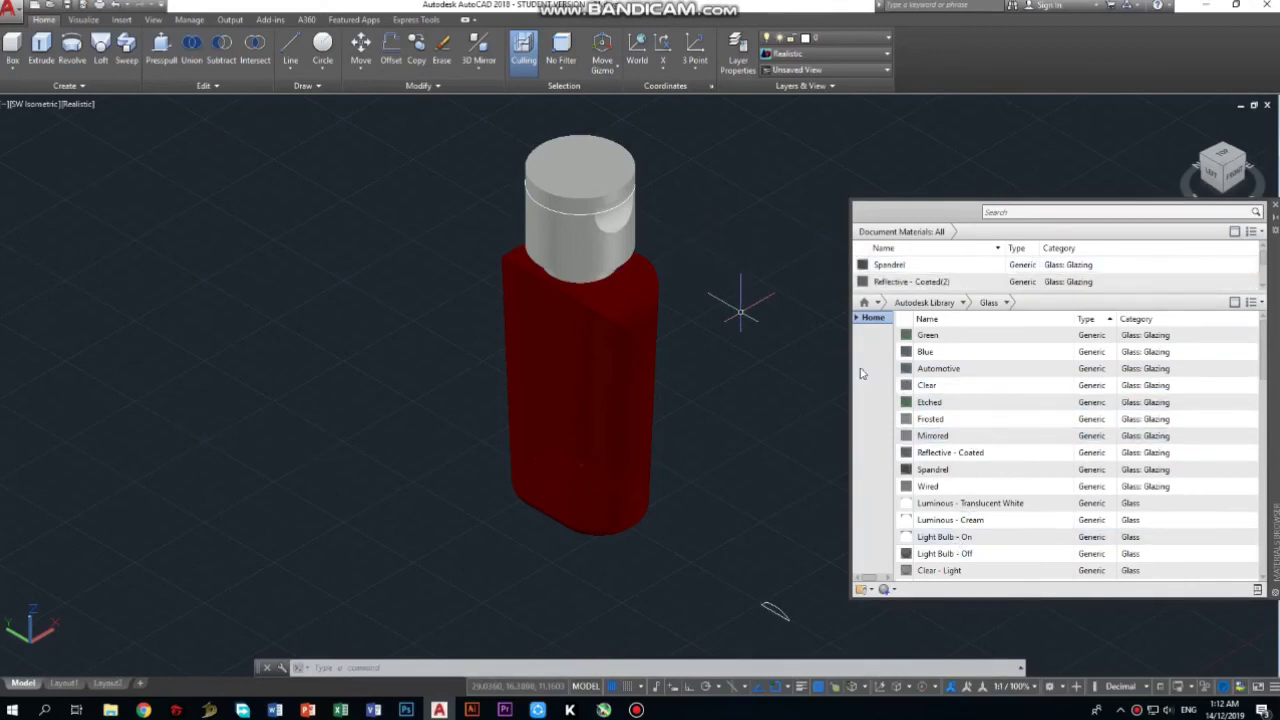
pyautogui.click(1005, 304)
pyautogui.click(963, 302)
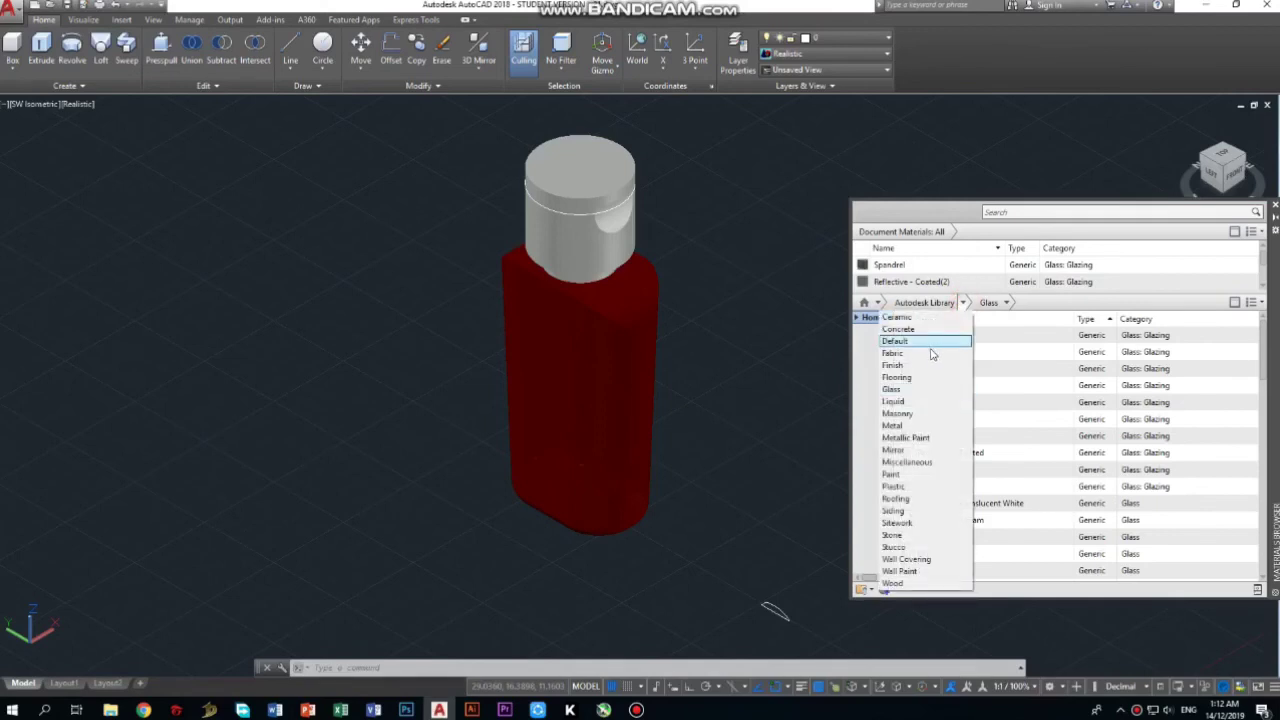
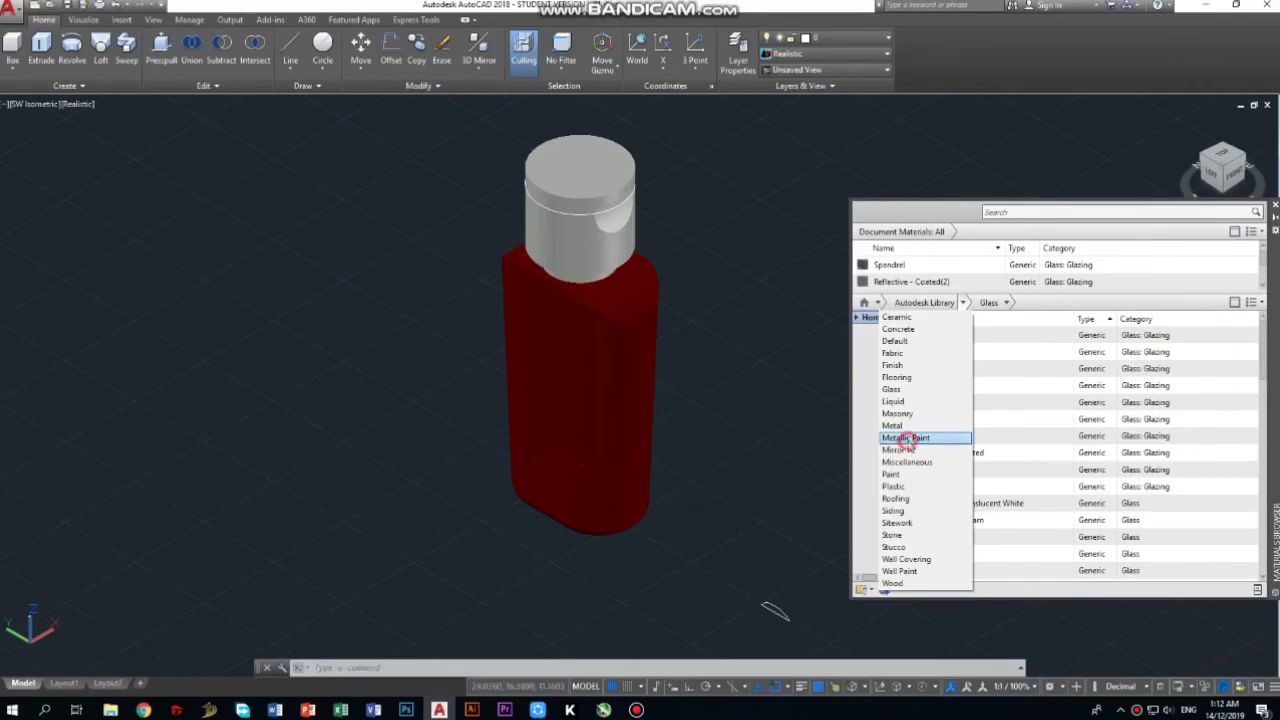
# Step: Filter the Autodesk Library to Paint and apply Pink to the bottle body
pyautogui.click(905, 438)
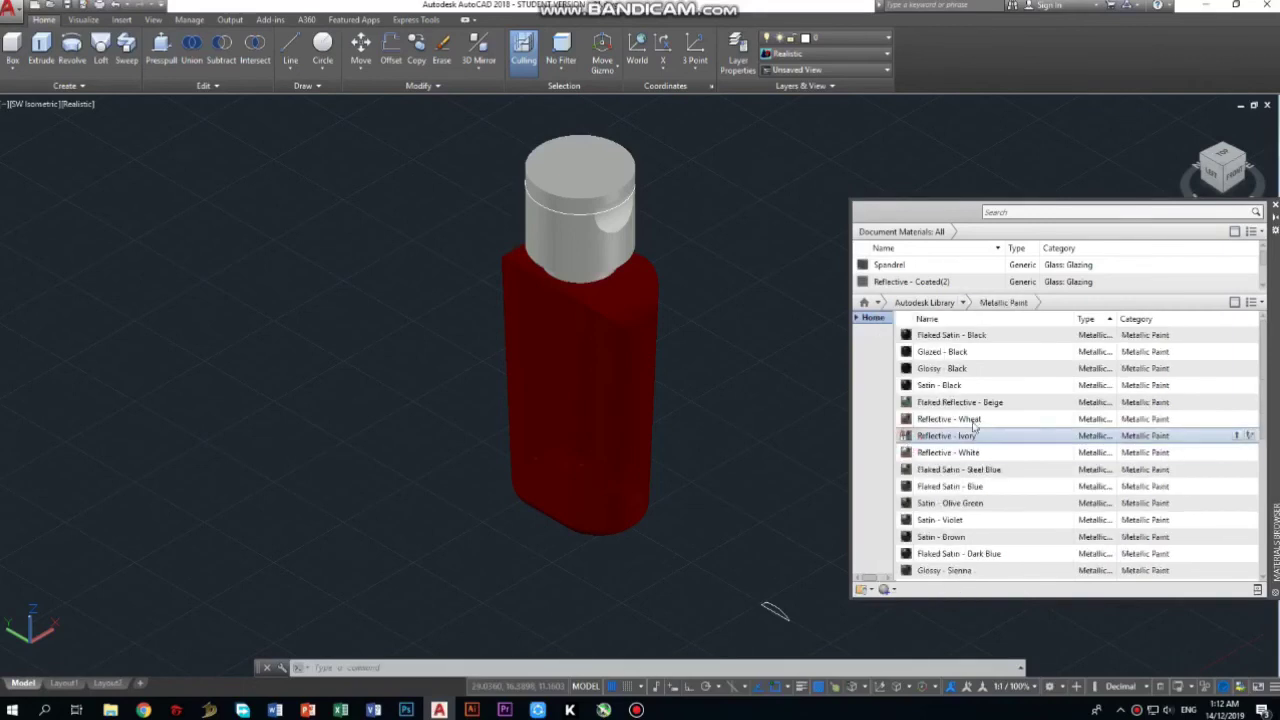
pyautogui.click(956, 304)
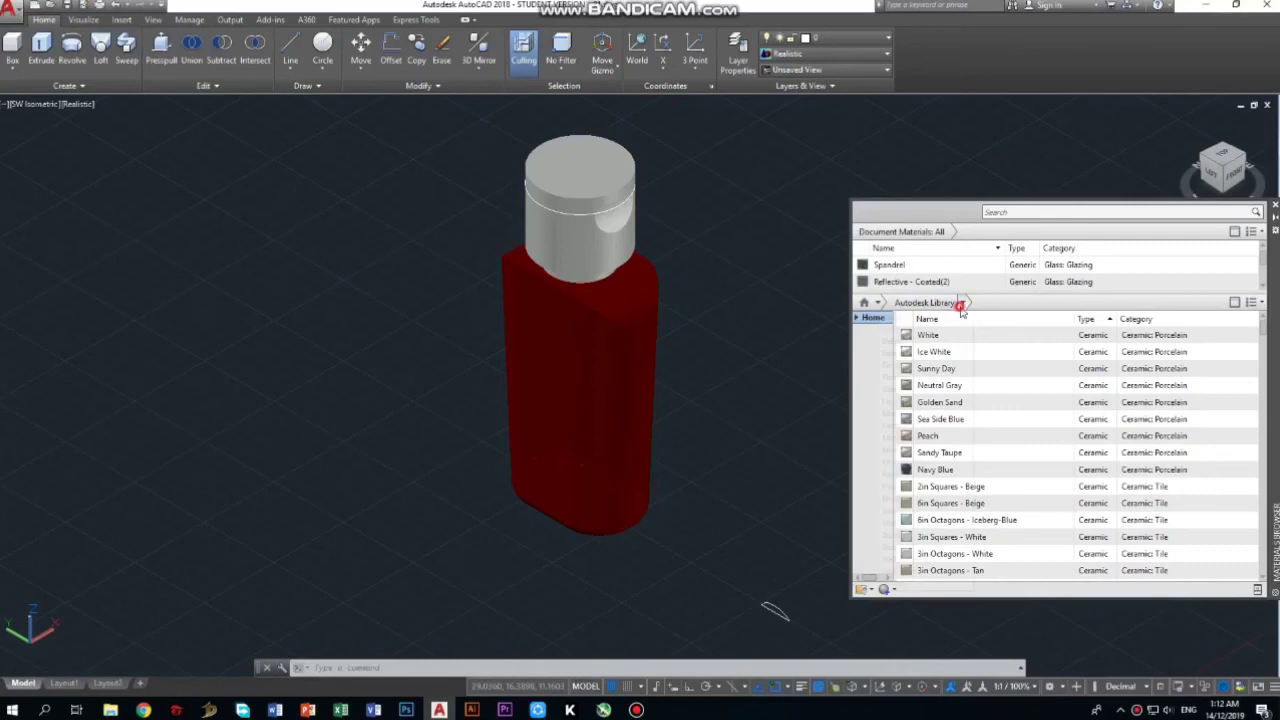
pyautogui.click(960, 305)
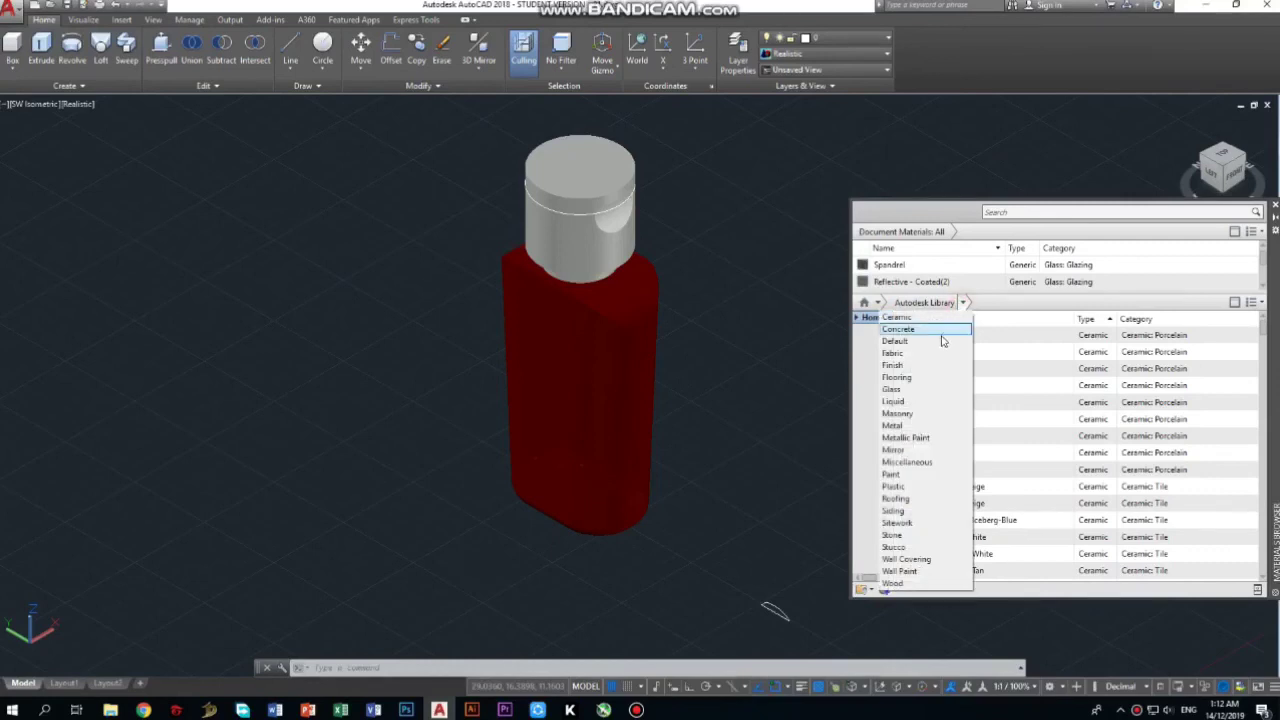
pyautogui.click(903, 476)
pyautogui.moveTo(925, 436); pyautogui.dragTo(578, 409)
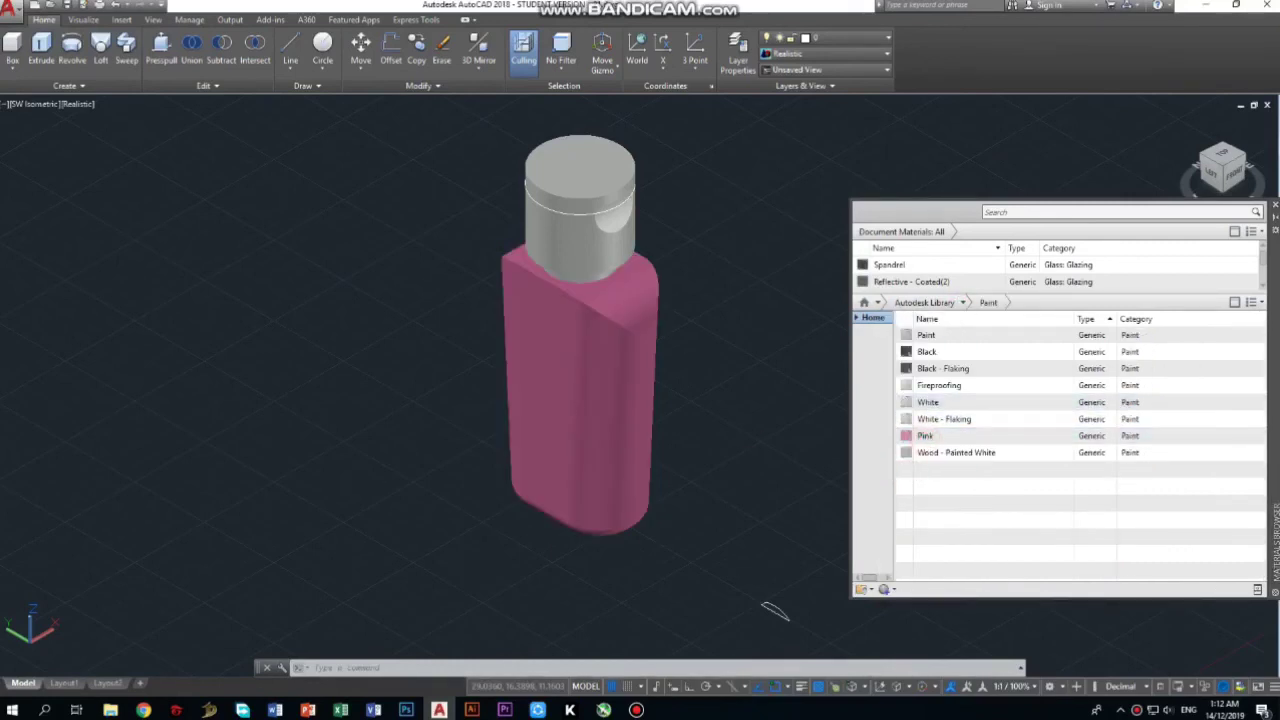
# Step: Filter the library to Plastic and try Smooth - Purple, navy, then reddish purple on the cap
pyautogui.click(963, 304)
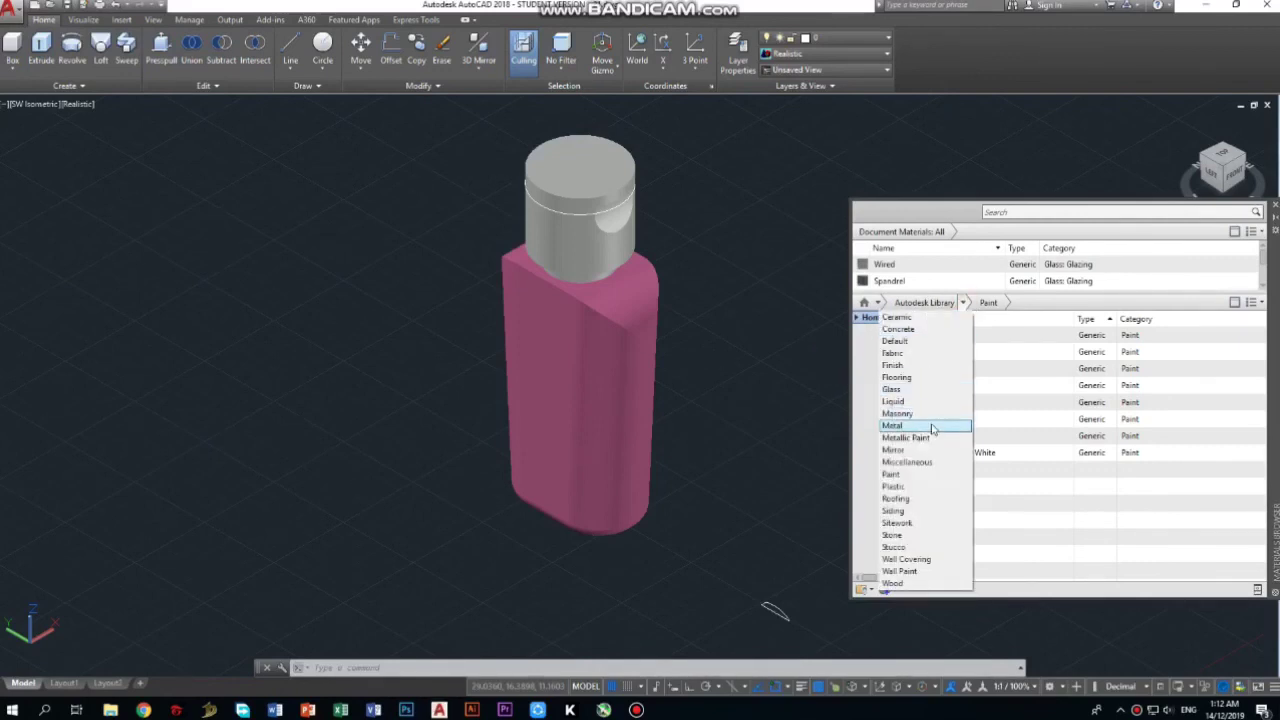
pyautogui.click(897, 486)
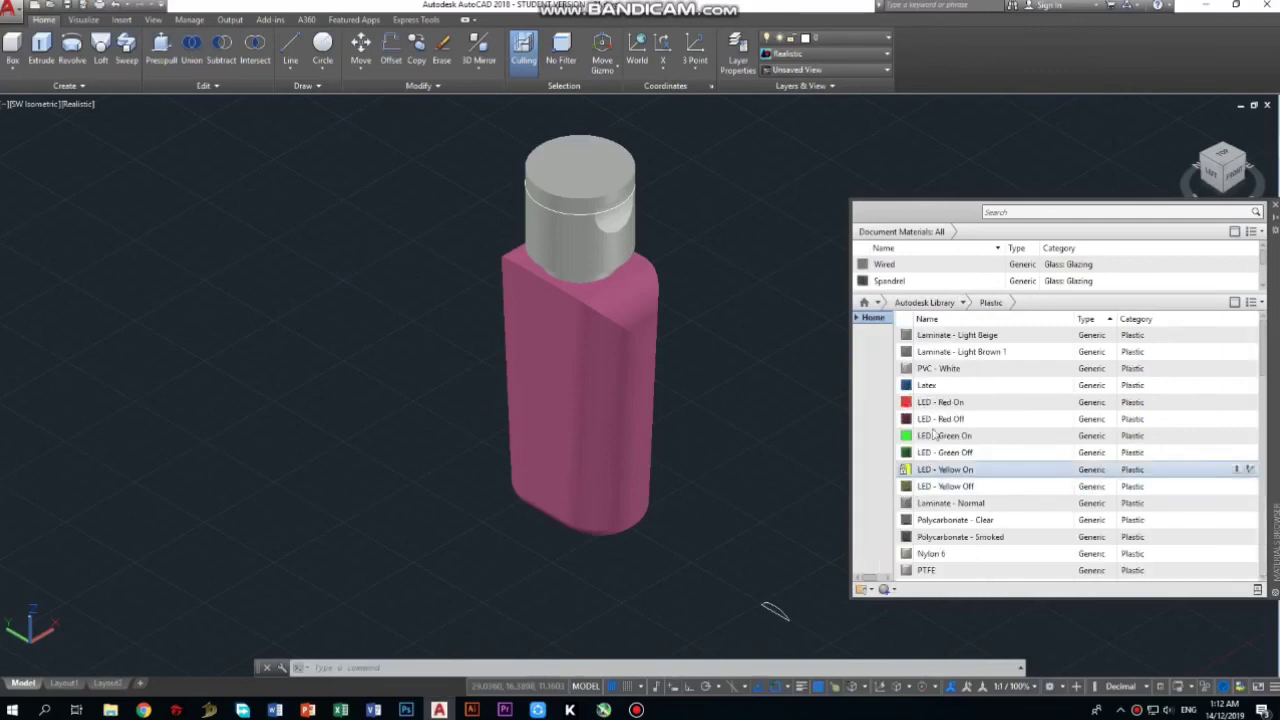
pyautogui.scroll(-3, 978, 427)
pyautogui.scroll(-3, 978, 427)
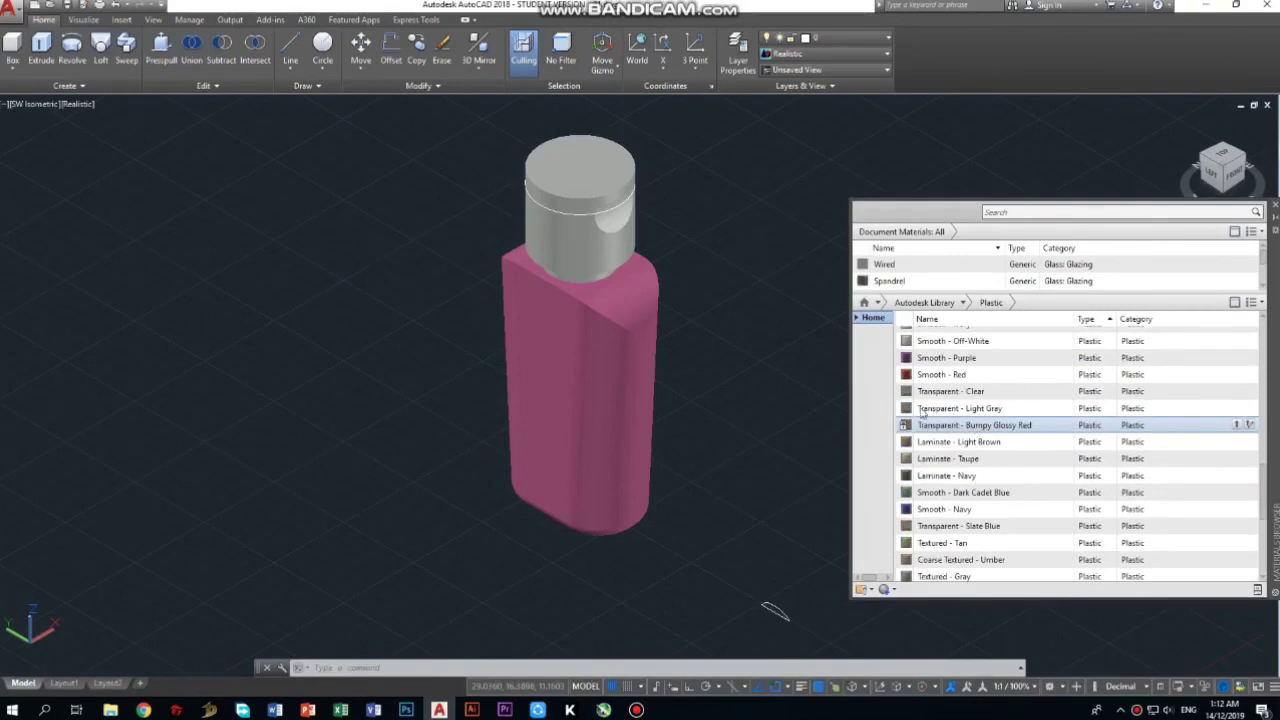
pyautogui.moveTo(926, 362); pyautogui.dragTo(588, 242)
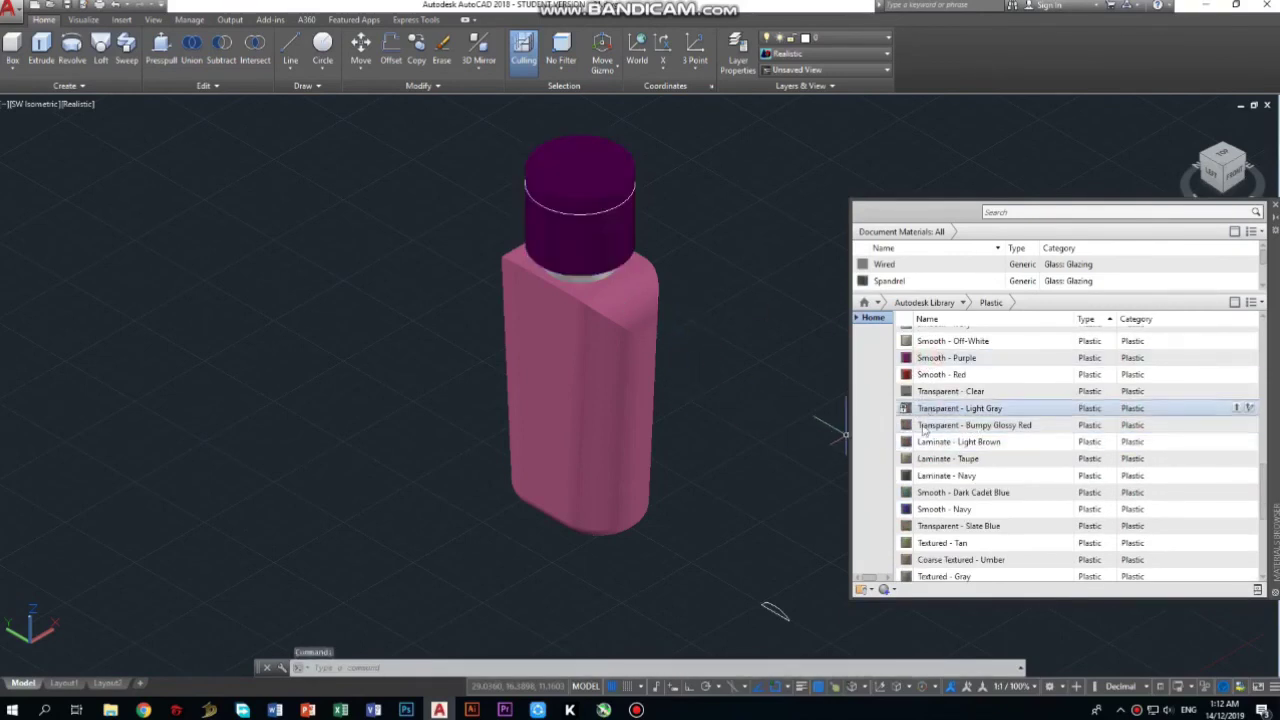
pyautogui.moveTo(932, 509); pyautogui.dragTo(584, 205)
pyautogui.scroll(-5, 960, 472)
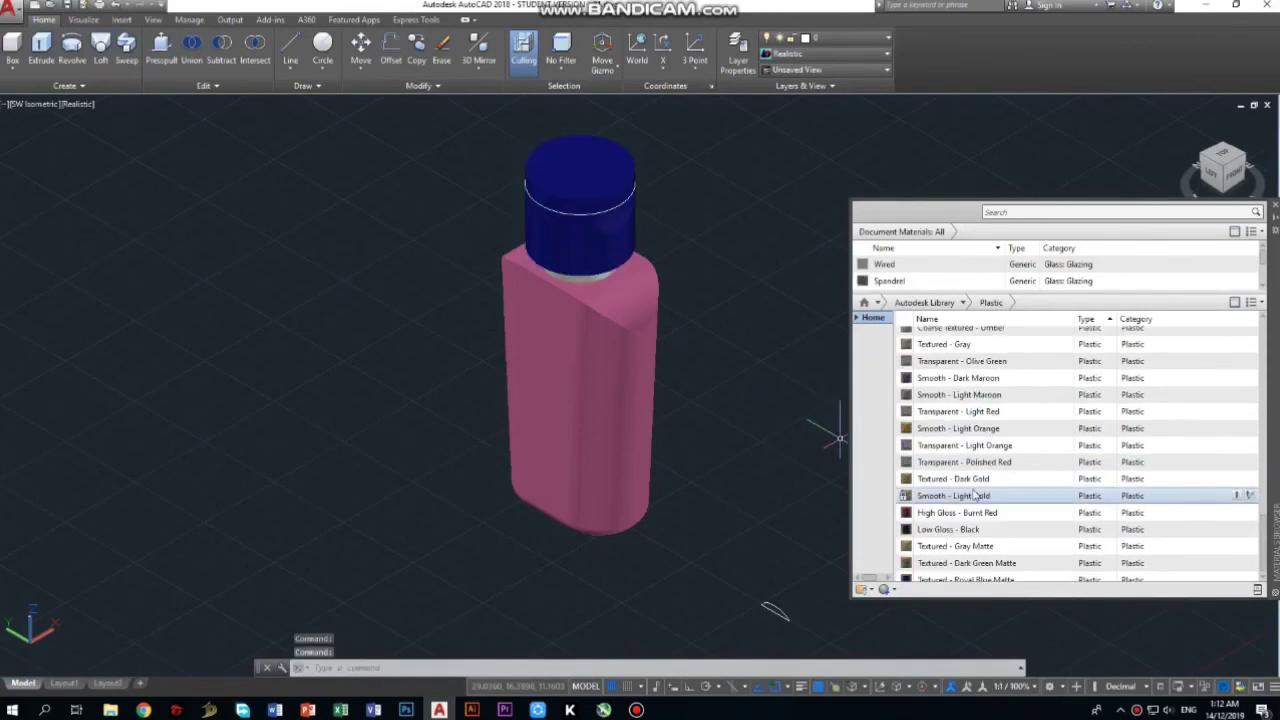
pyautogui.moveTo(960, 512); pyautogui.dragTo(582, 232)
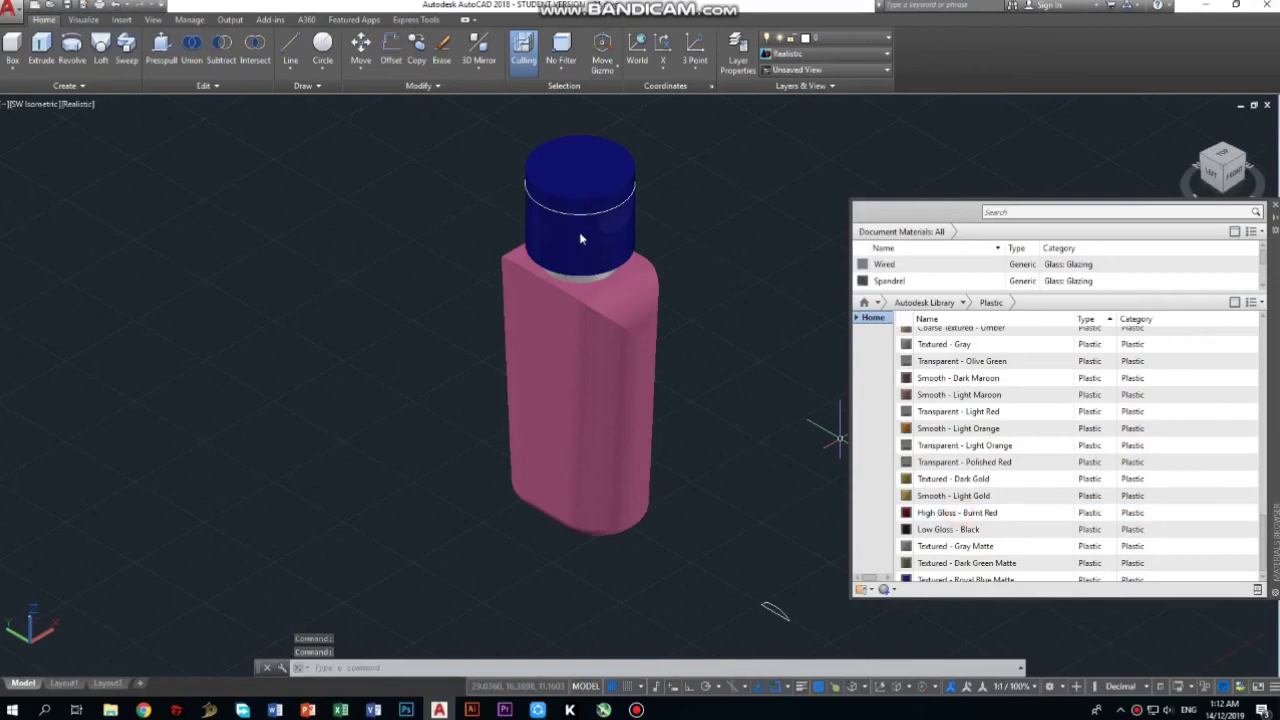
# Step: Give the cap the bright red LED - Red On plastic
pyautogui.scroll(2, 1042, 507)
pyautogui.scroll(3, 1042, 505)
pyautogui.scroll(2, 1042, 505)
pyautogui.scroll(1, 1043, 503)
pyautogui.scroll(2, 1045, 500)
pyautogui.scroll(1, 1047, 498)
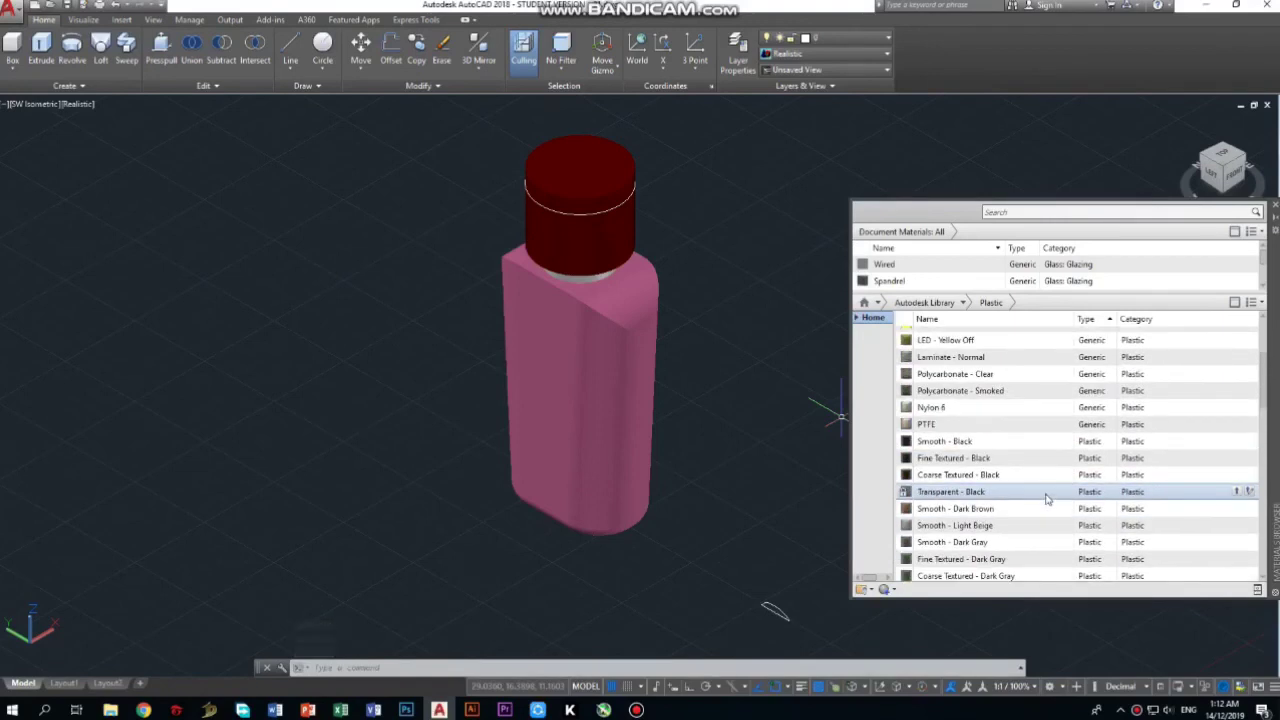
pyautogui.scroll(3, 1034, 490)
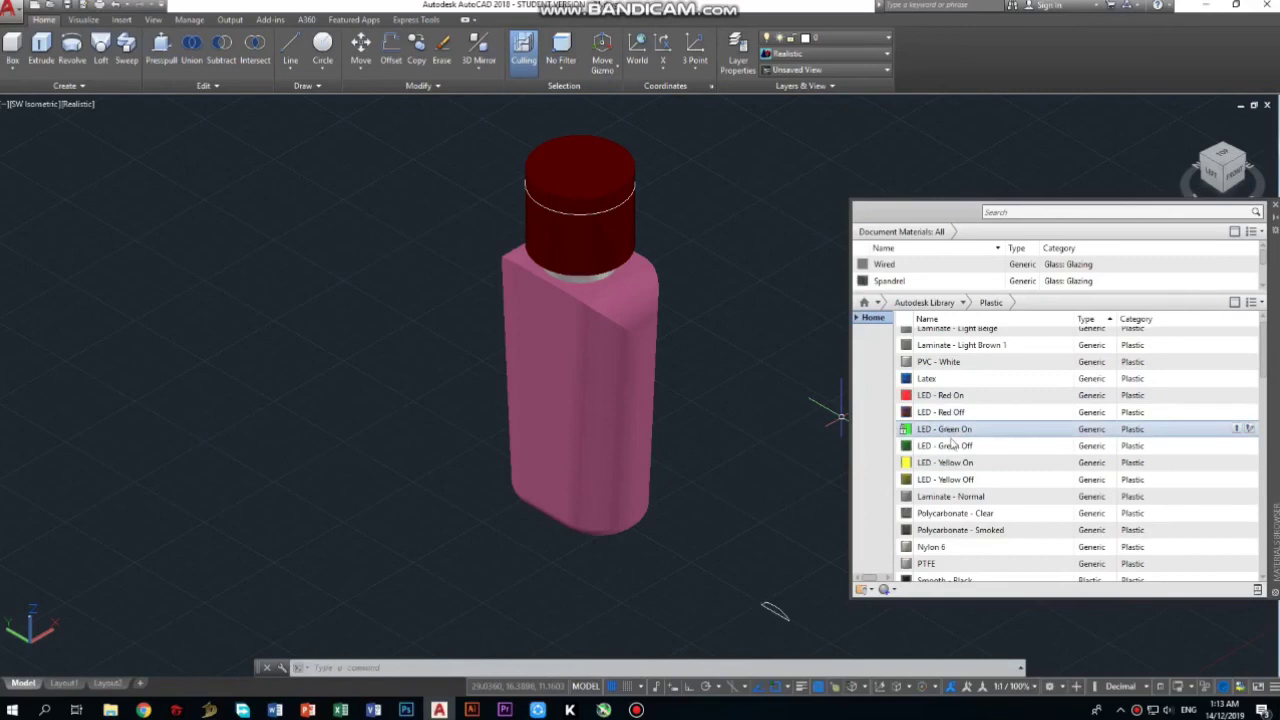
pyautogui.moveTo(944, 401); pyautogui.dragTo(586, 220)
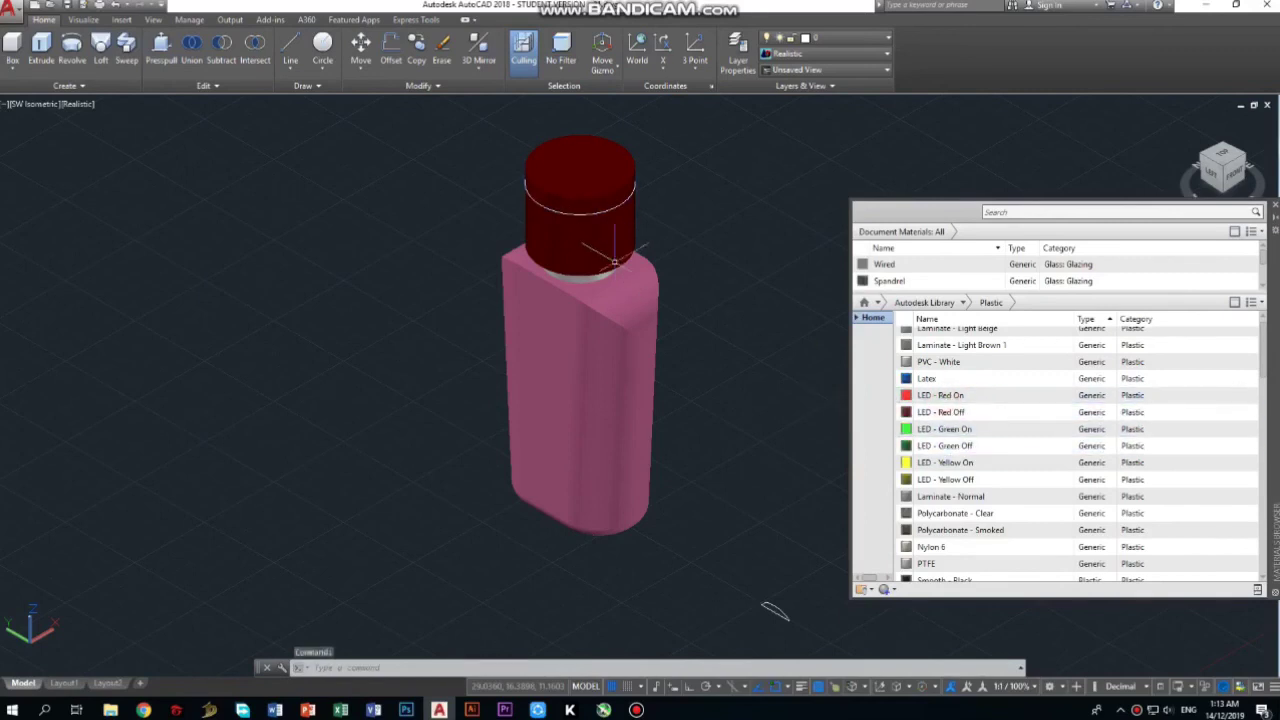
pyautogui.moveTo(905, 388); pyautogui.dragTo(593, 245)
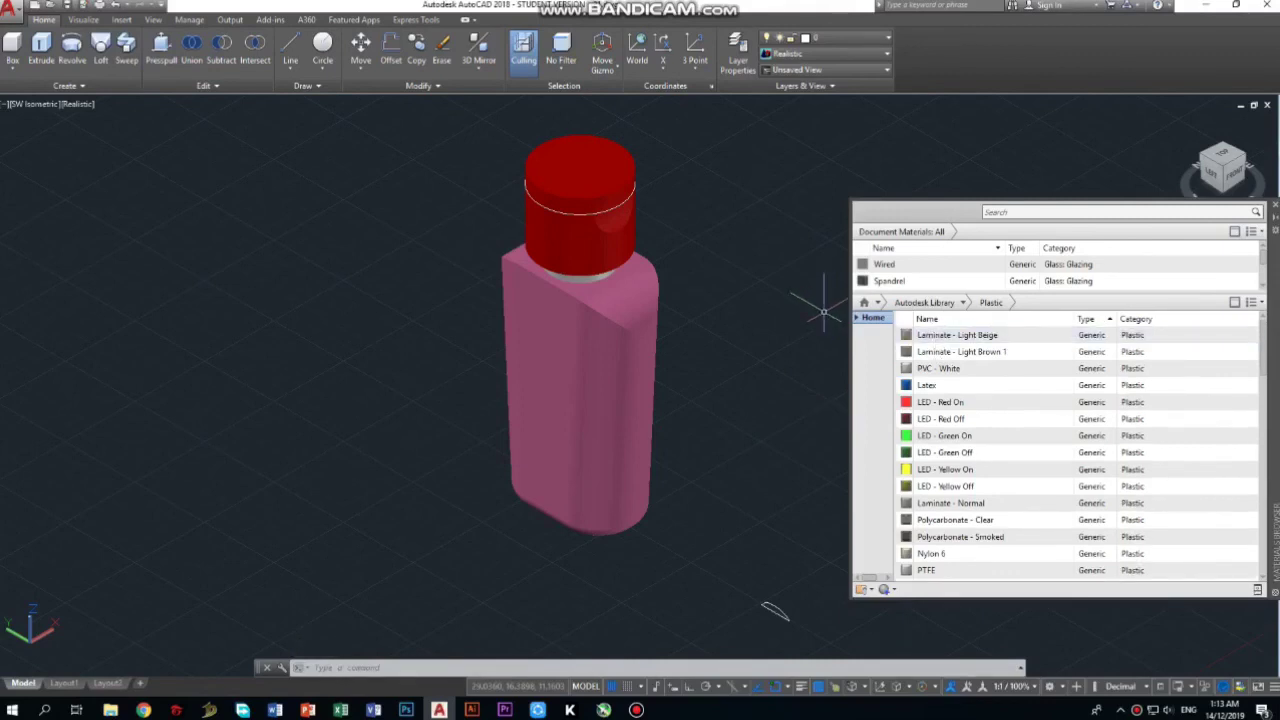
# Step: Filter the library to Glass and apply Dark Red glass to the bottle body
pyautogui.click(963, 303)
pyautogui.click(918, 392)
pyautogui.scroll(-2, 965, 444)
pyautogui.scroll(-2, 978, 442)
pyautogui.scroll(-2, 975, 447)
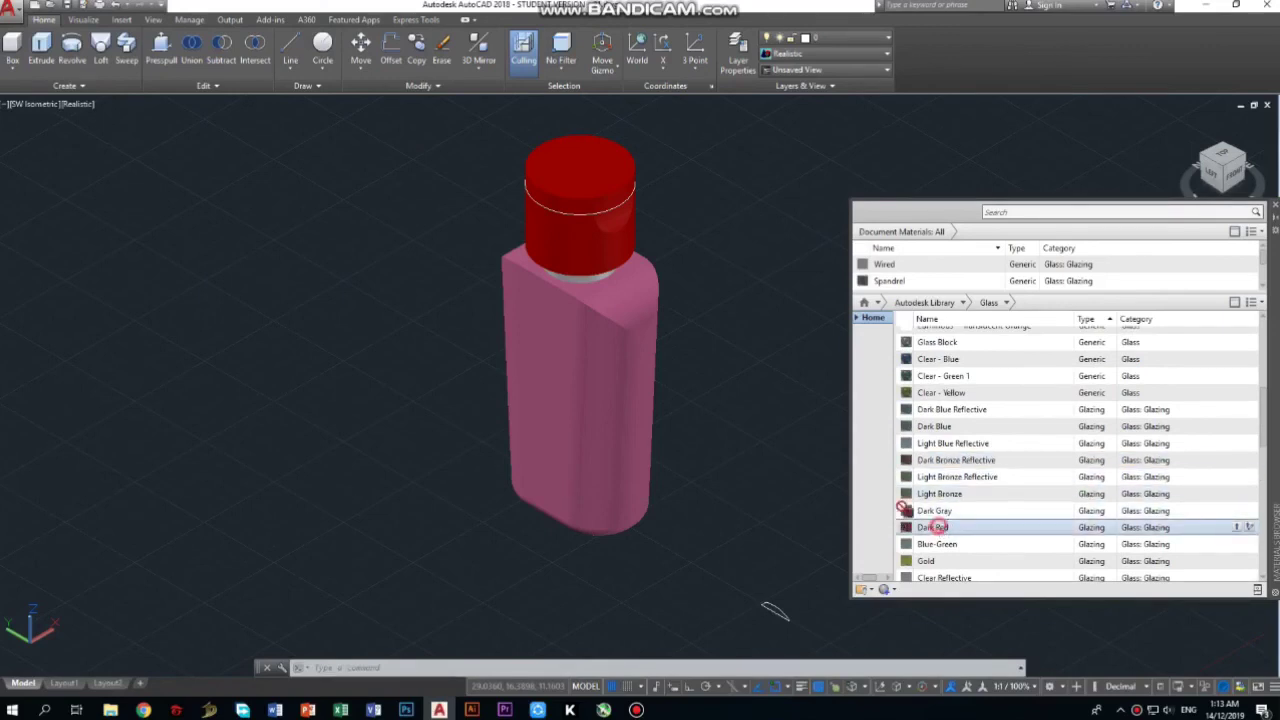
pyautogui.moveTo(903, 507); pyautogui.dragTo(600, 361)
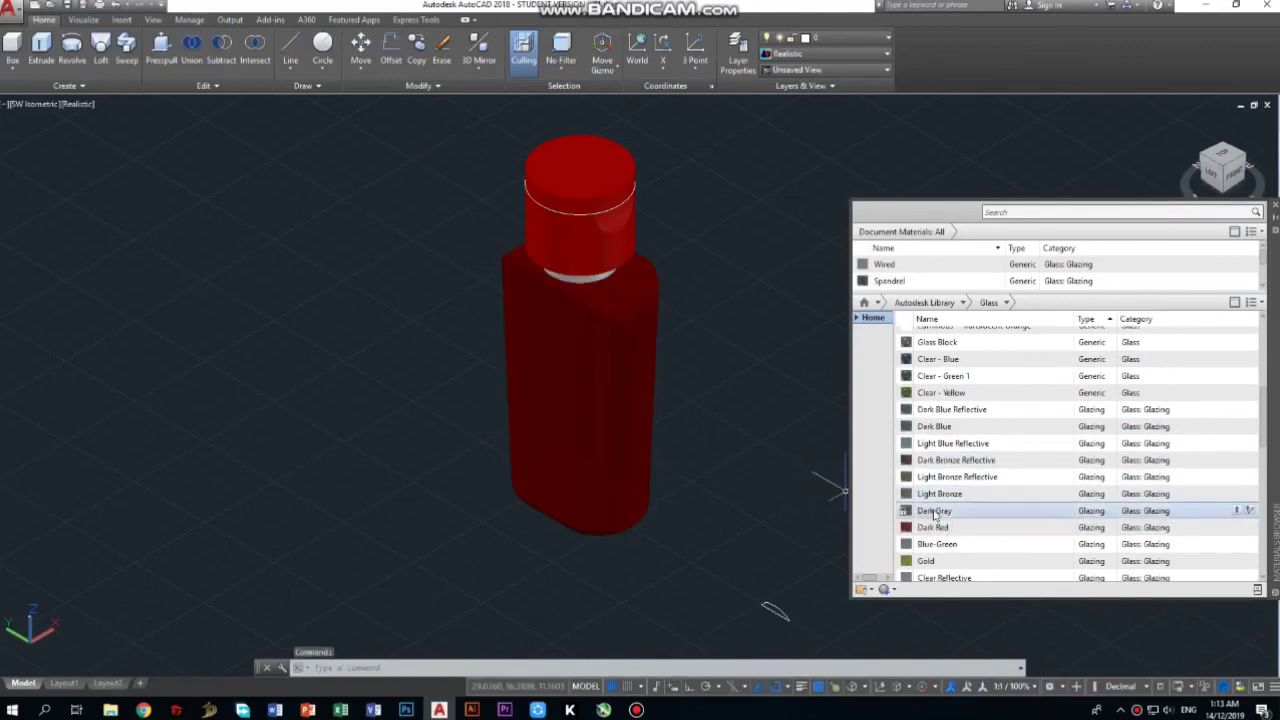
# Step: Replace it with the translucent Frosted - Dark Red glass on the body
pyautogui.scroll(-1, 963, 483)
pyautogui.scroll(-2, 965, 482)
pyautogui.scroll(-4, 965, 482)
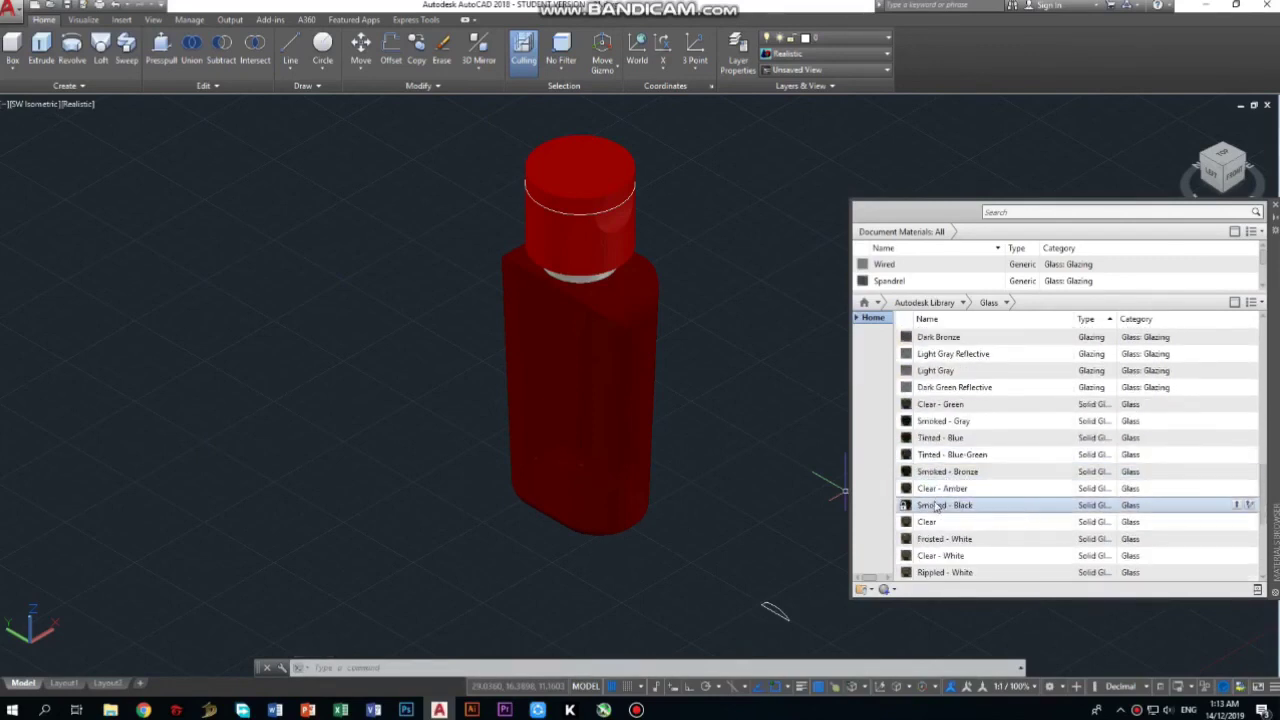
pyautogui.scroll(-2, 965, 412)
pyautogui.scroll(-2, 968, 410)
pyautogui.scroll(-1, 975, 406)
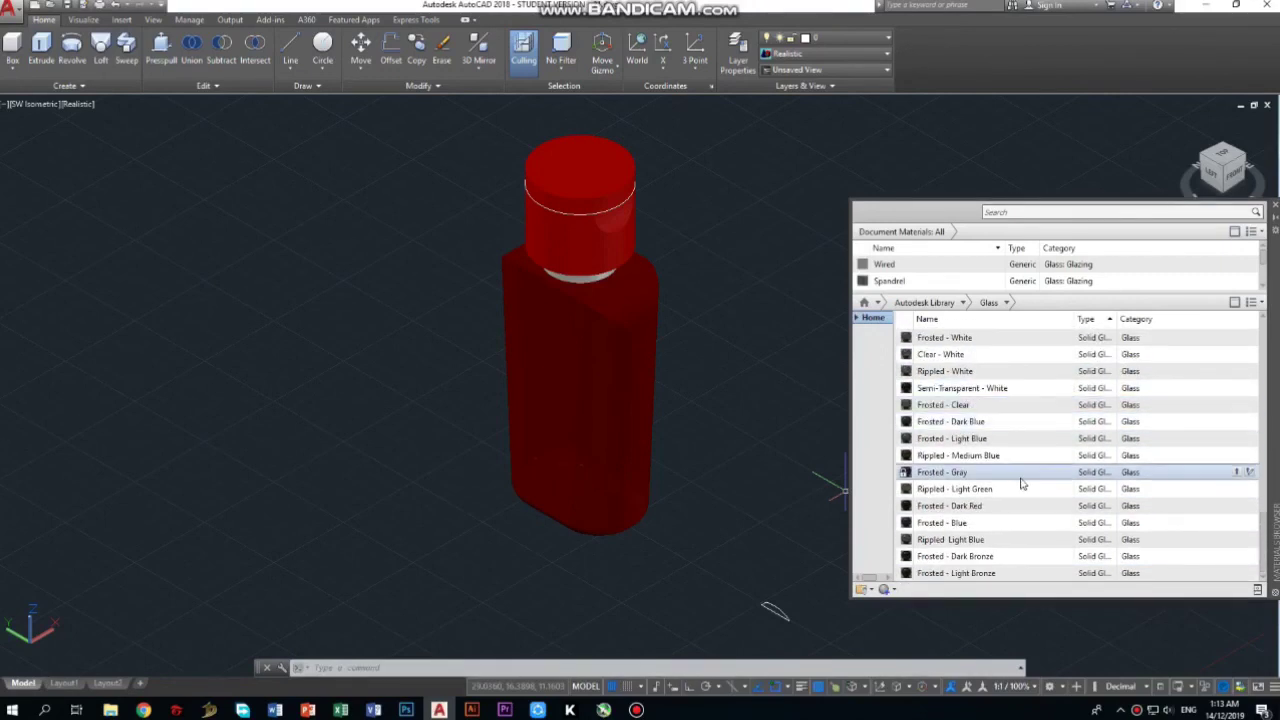
pyautogui.moveTo(979, 508); pyautogui.dragTo(543, 397)
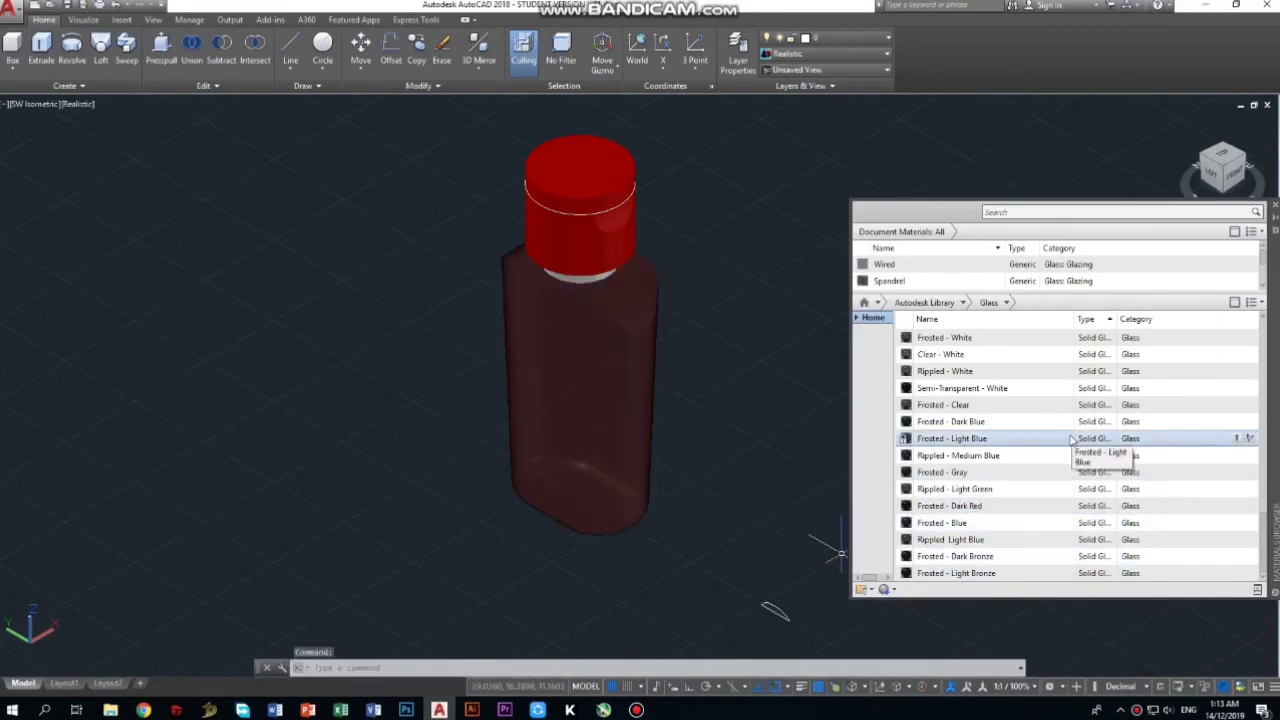
pyautogui.scroll(5, 620, 340)
pyautogui.scroll(-2, 604, 190)
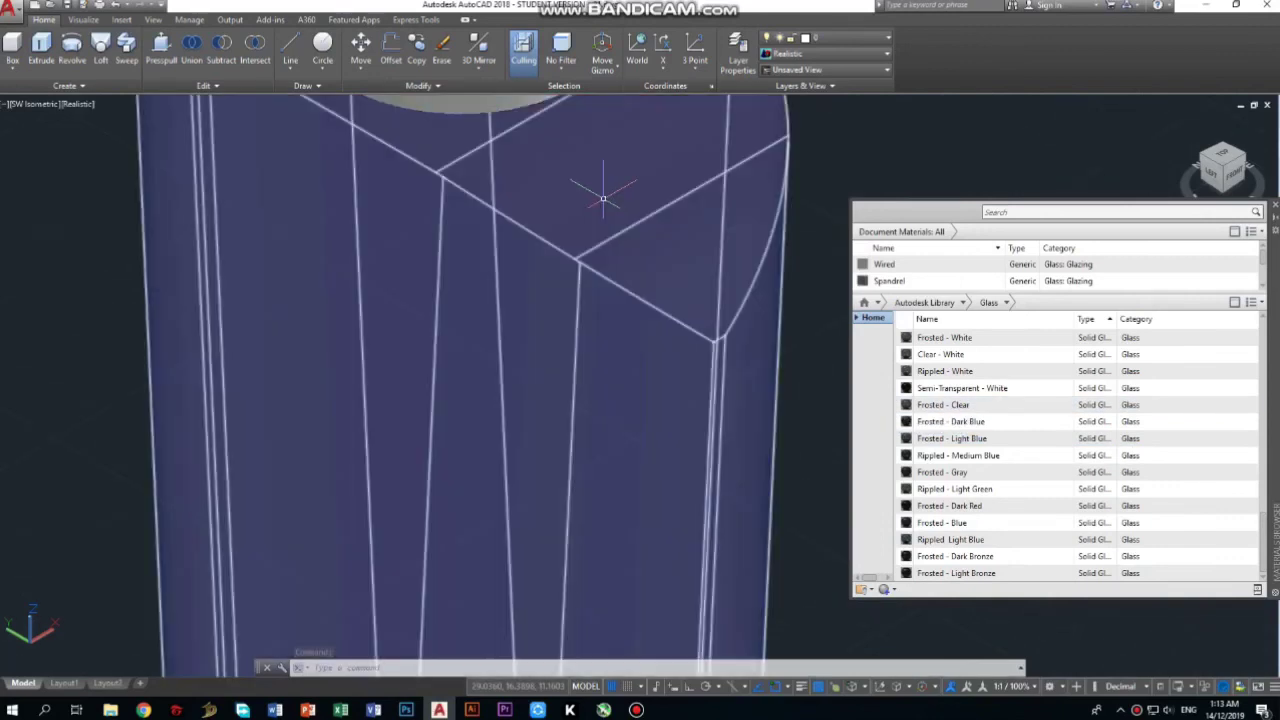
pyautogui.scroll(-3, 600, 194)
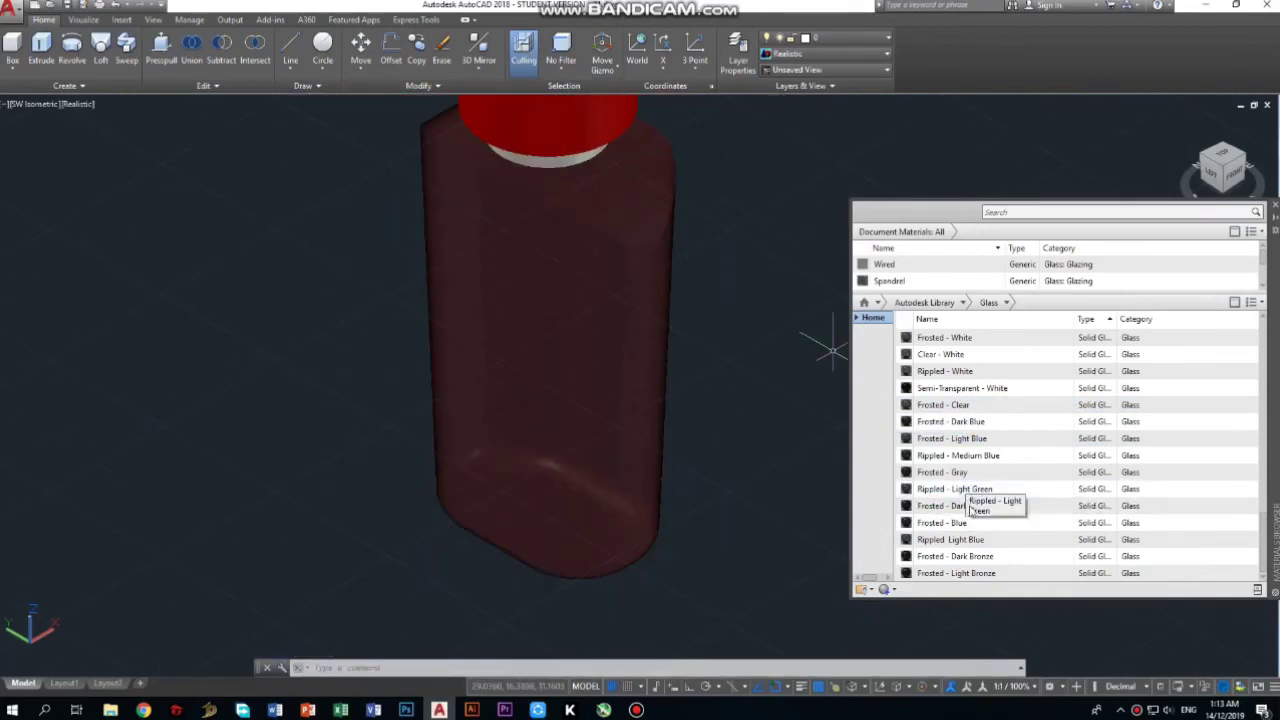
pyautogui.moveTo(945, 505); pyautogui.dragTo(635, 282)
pyautogui.moveTo(548, 168); pyautogui.dragTo(545, 150)
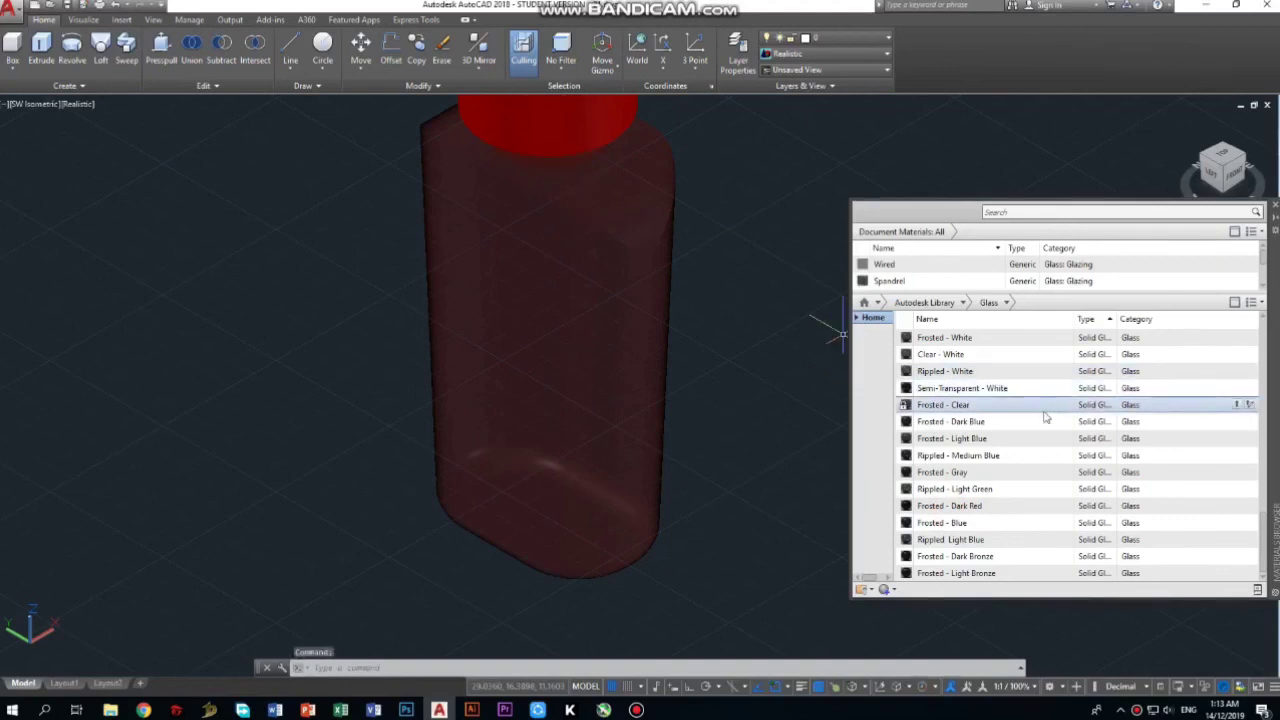
pyautogui.scroll(1, 1030, 405)
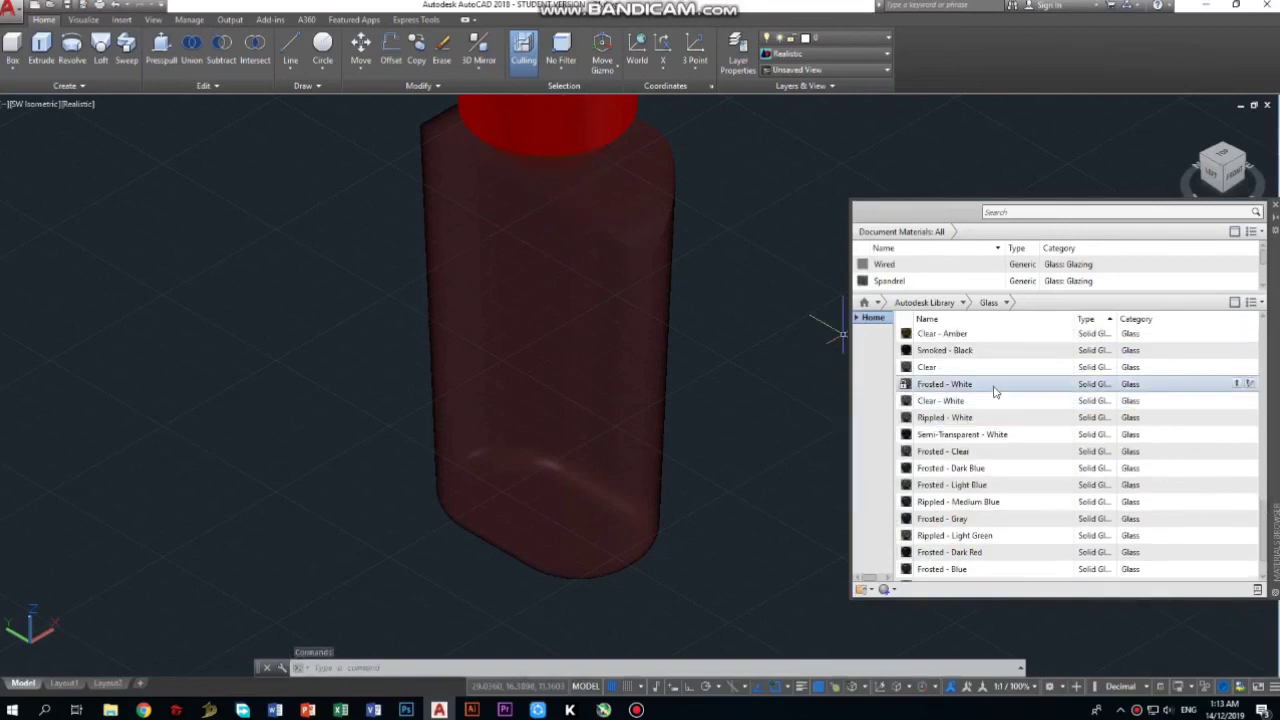
pyautogui.scroll(1, 1010, 395)
pyautogui.scroll(1, 1000, 390)
pyautogui.scroll(2, 995, 385)
pyautogui.scroll(3, 995, 385)
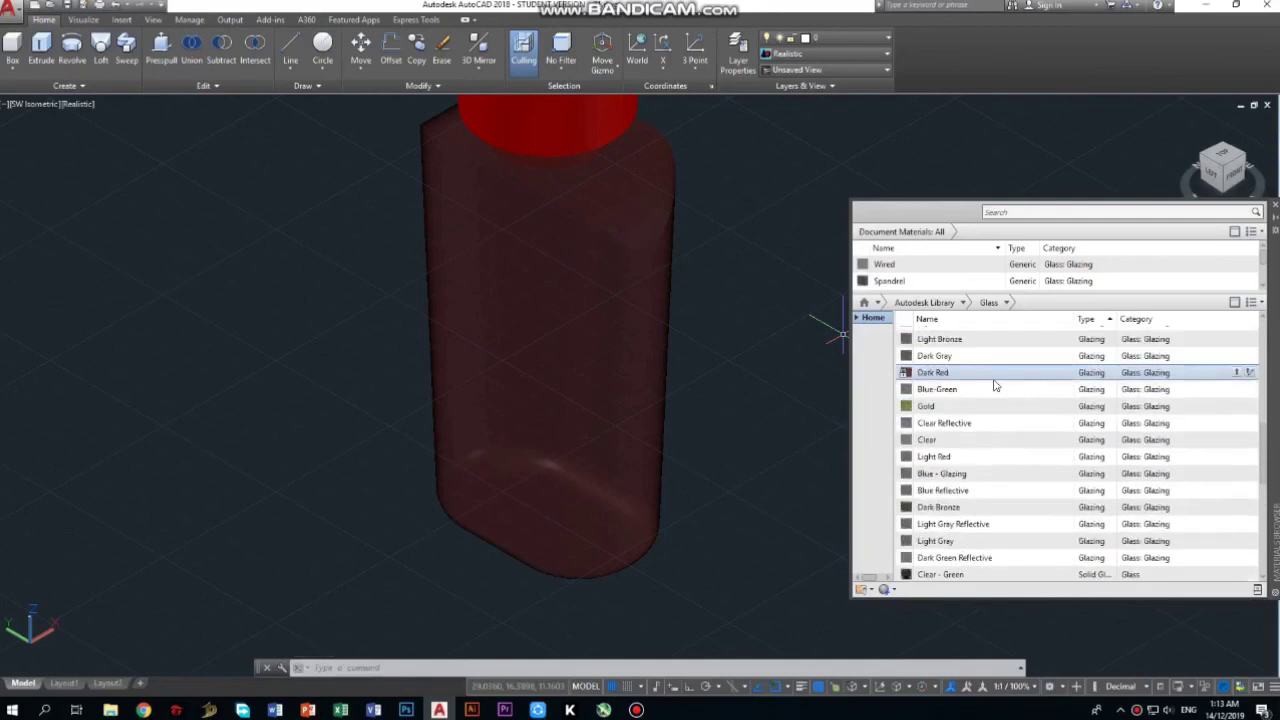
pyautogui.scroll(1, 993, 381)
pyautogui.scroll(2, 993, 383)
pyautogui.scroll(2, 993, 383)
pyautogui.scroll(2, 993, 385)
pyautogui.scroll(1, 991, 383)
pyautogui.scroll(1, 989, 380)
pyautogui.scroll(-5, 657, 194)
pyautogui.scroll(2, 621, 151)
pyautogui.scroll(4, 621, 151)
# Step: Draw a circle of diameter 0.1 centred just left of the cap
pyautogui.scroll(1, 621, 151)
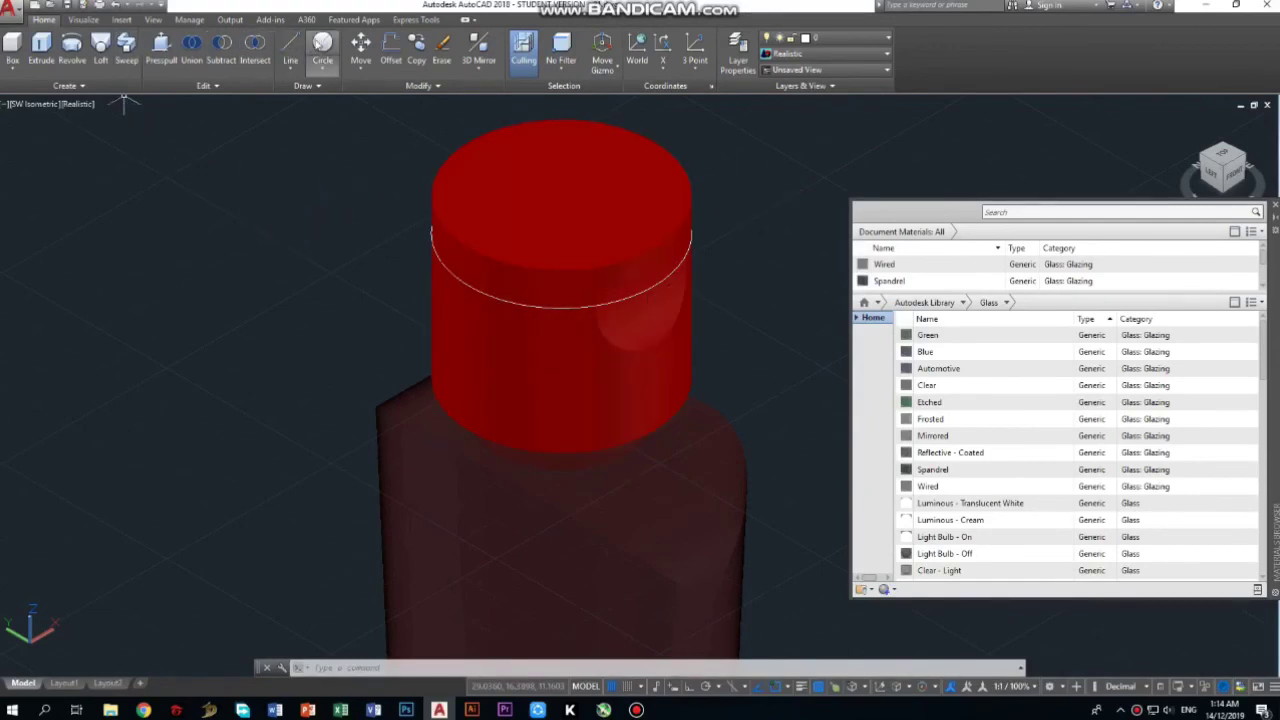
pyautogui.click(322, 45)
pyautogui.click(163, 286)
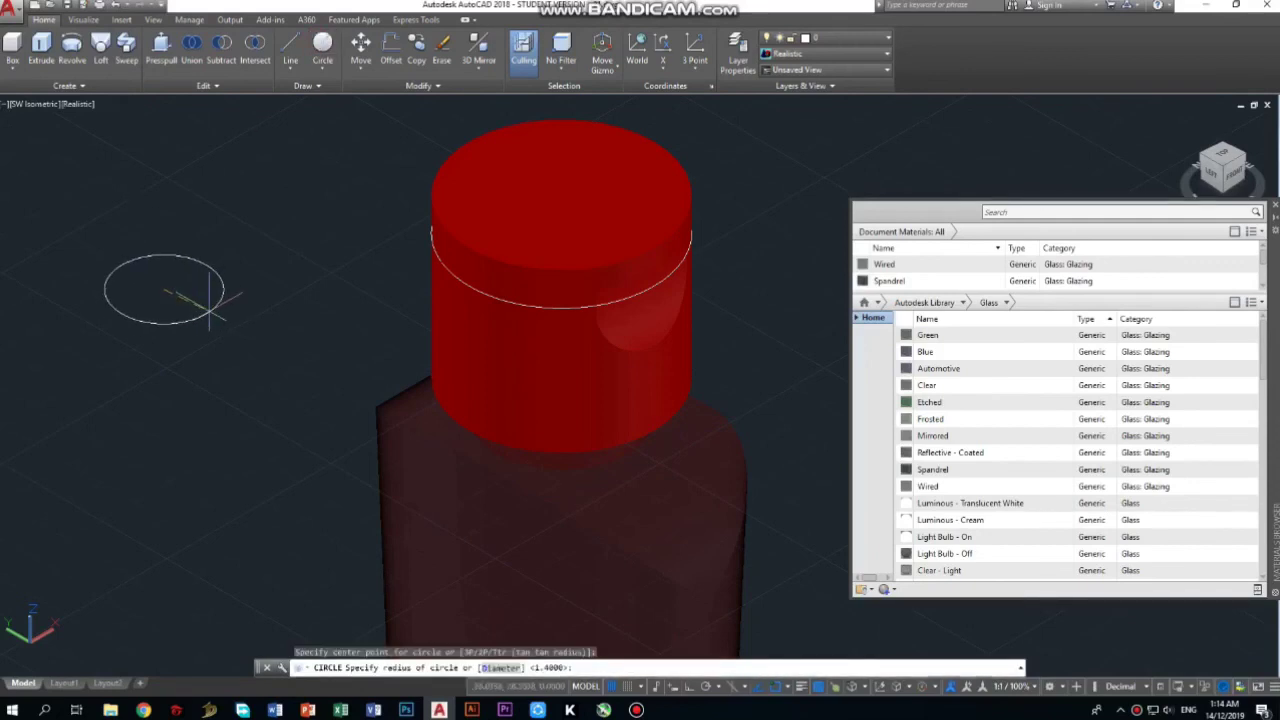
pyautogui.write('d')
pyautogui.press('Return')
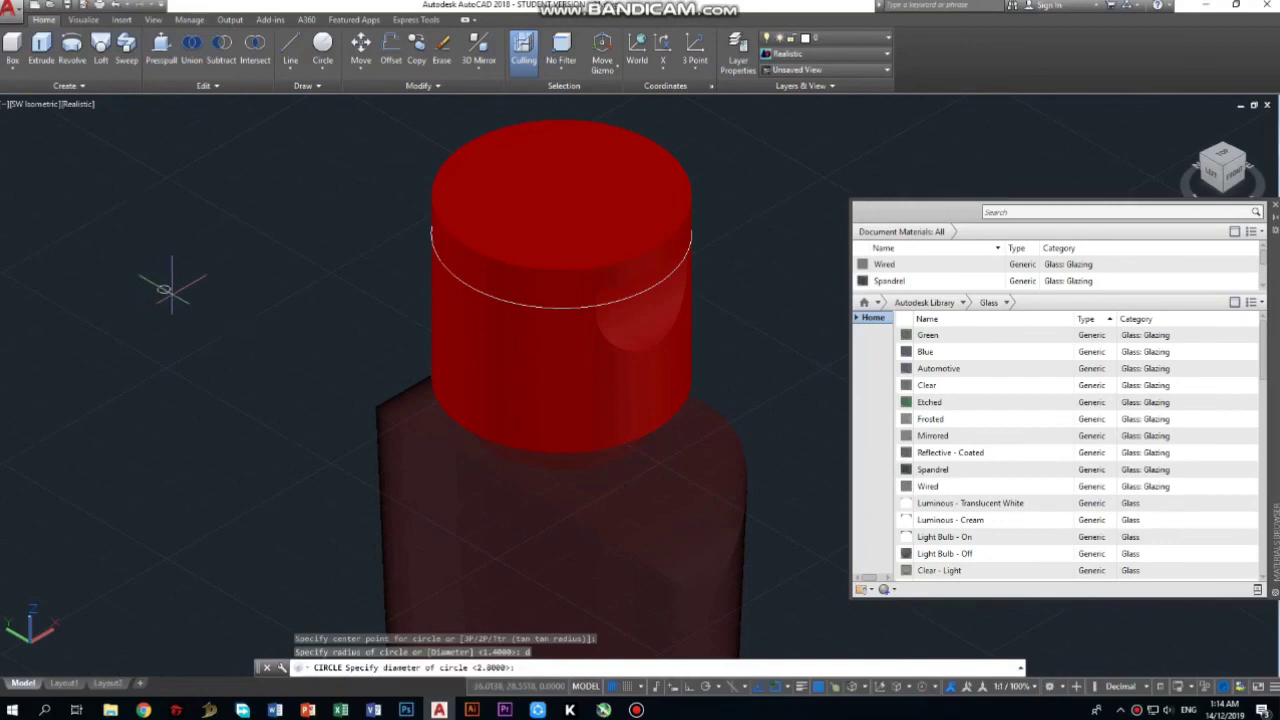
pyautogui.press('Return')
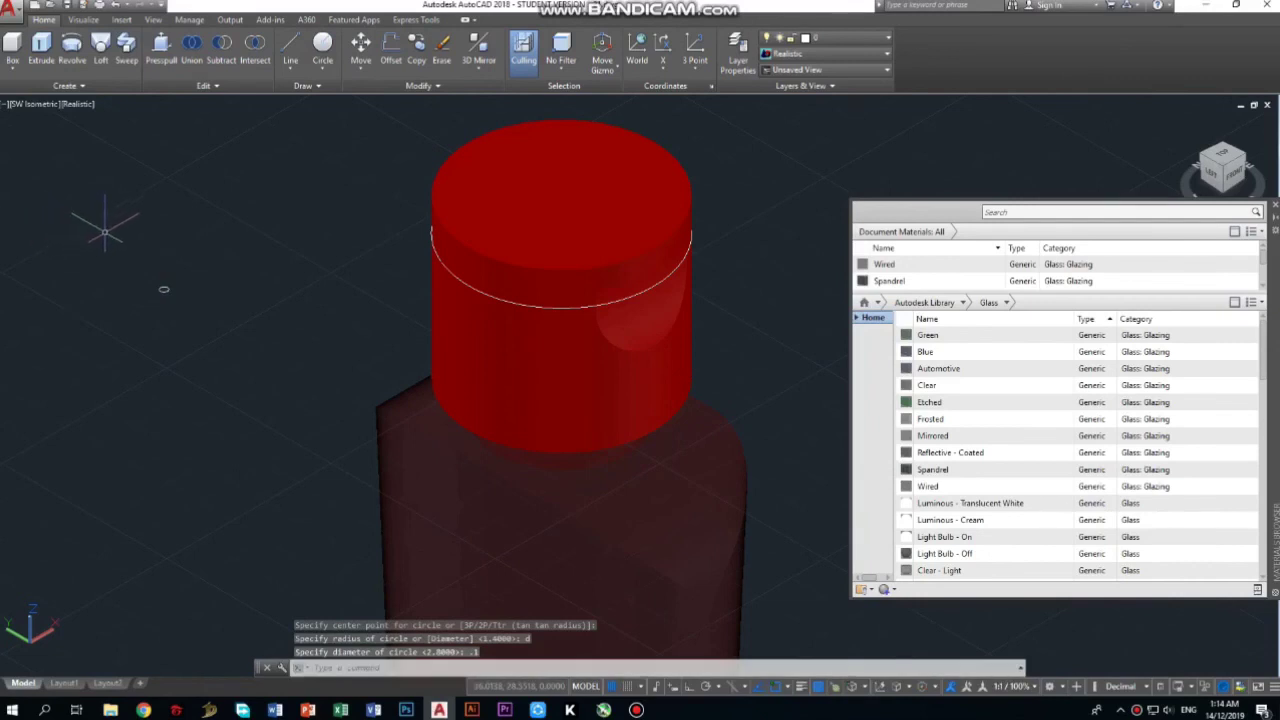
# Step: Sweep the tiny circle along the ring circle around the cap
pyautogui.click(127, 55)
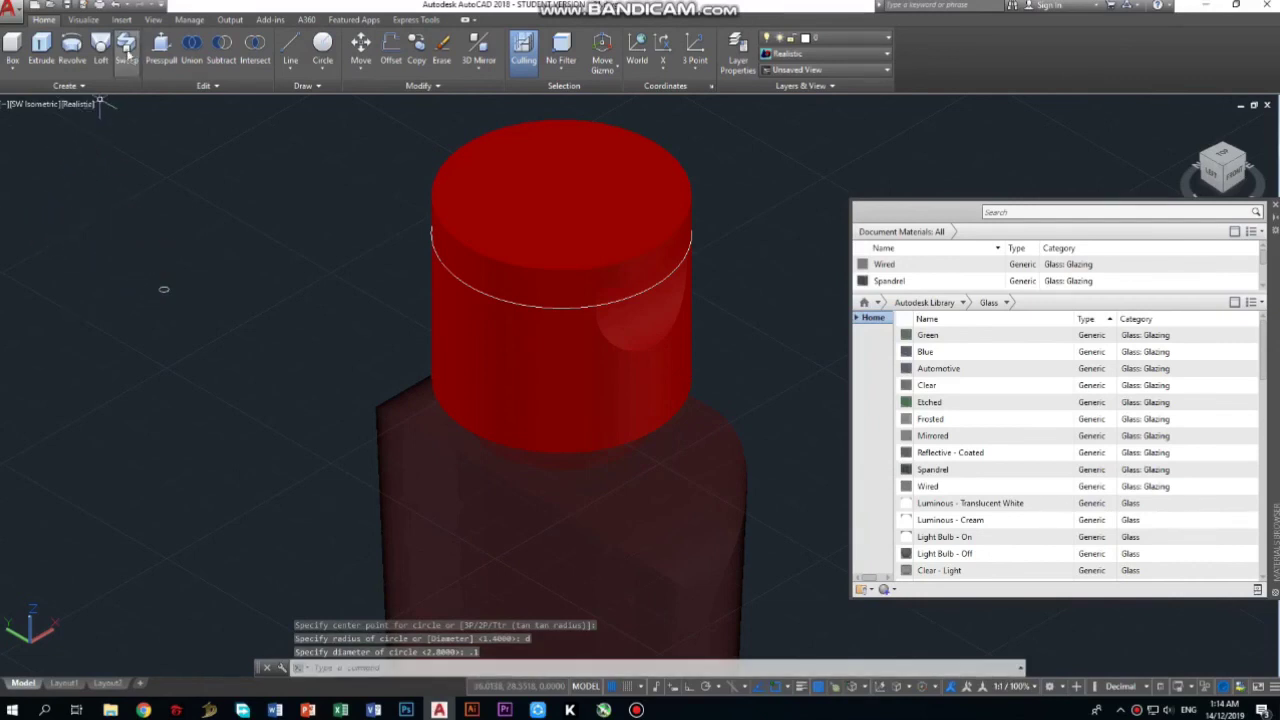
pyautogui.click(163, 290)
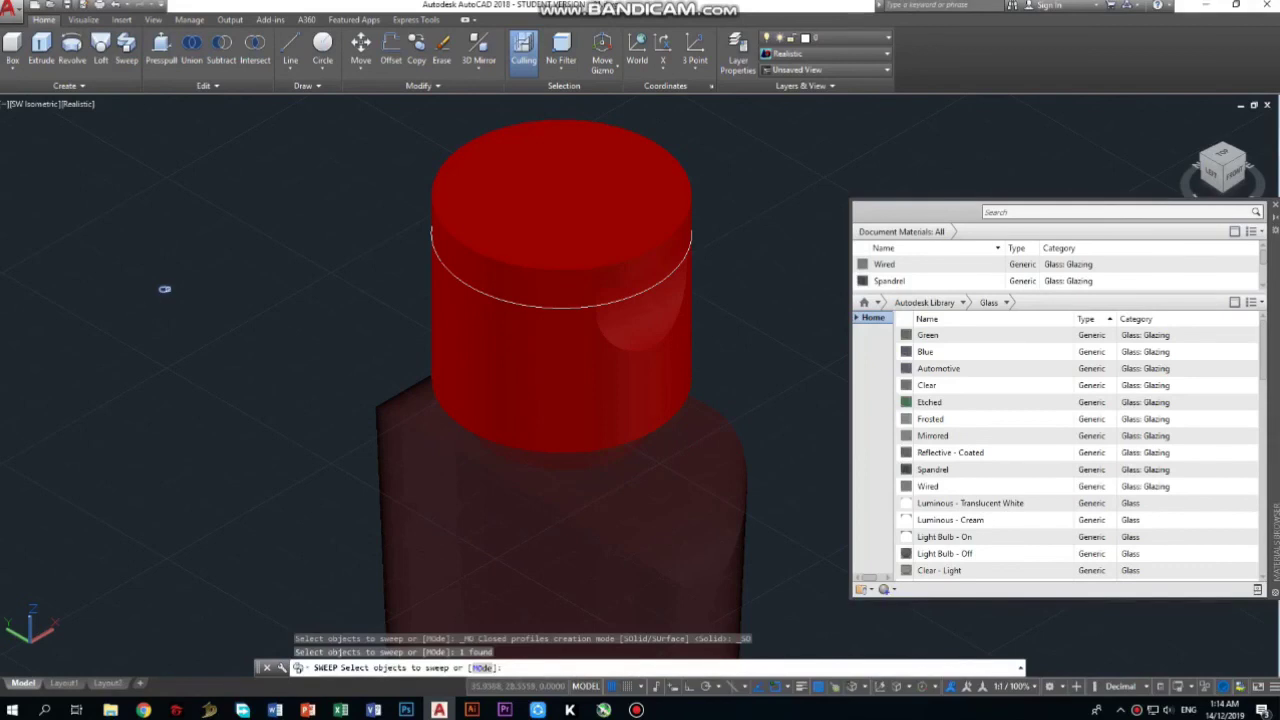
pyautogui.press('Return')
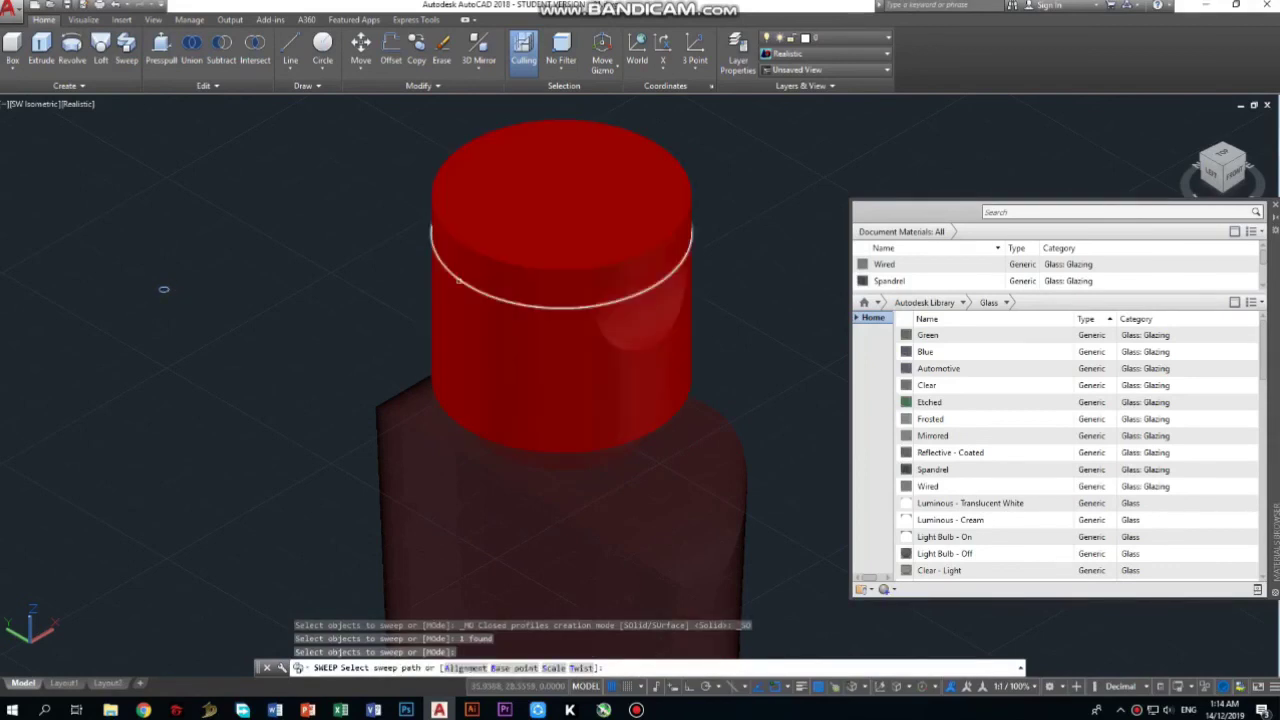
pyautogui.click(458, 278)
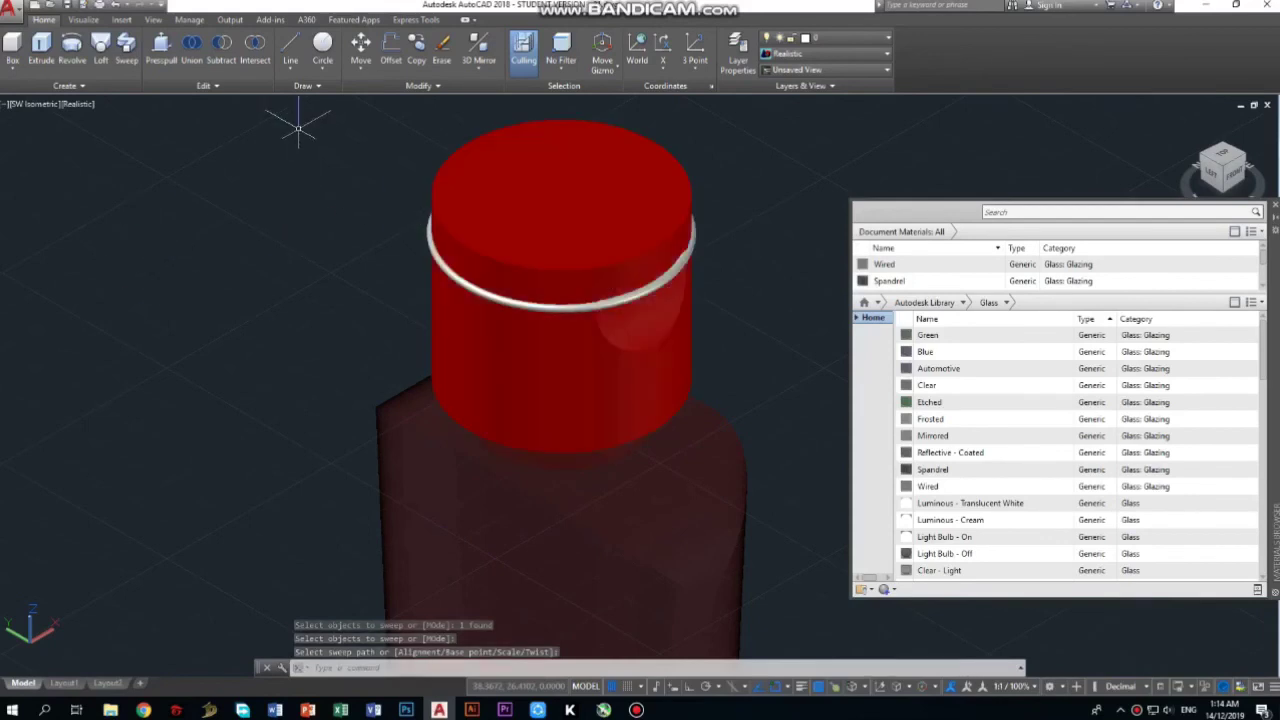
# Step: Subtract the swept ring from the red cap and delete the leftover object
pyautogui.click(221, 45)
pyautogui.click(438, 283)
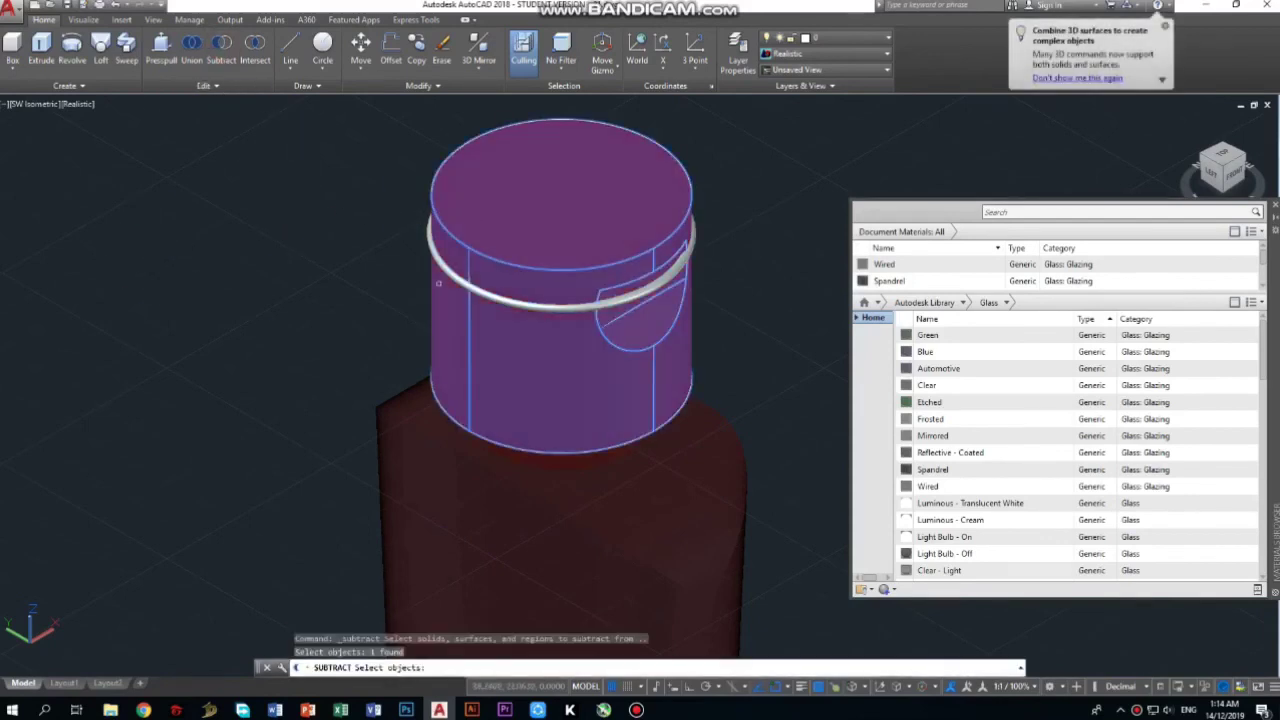
pyautogui.press('Return')
pyautogui.click(451, 277)
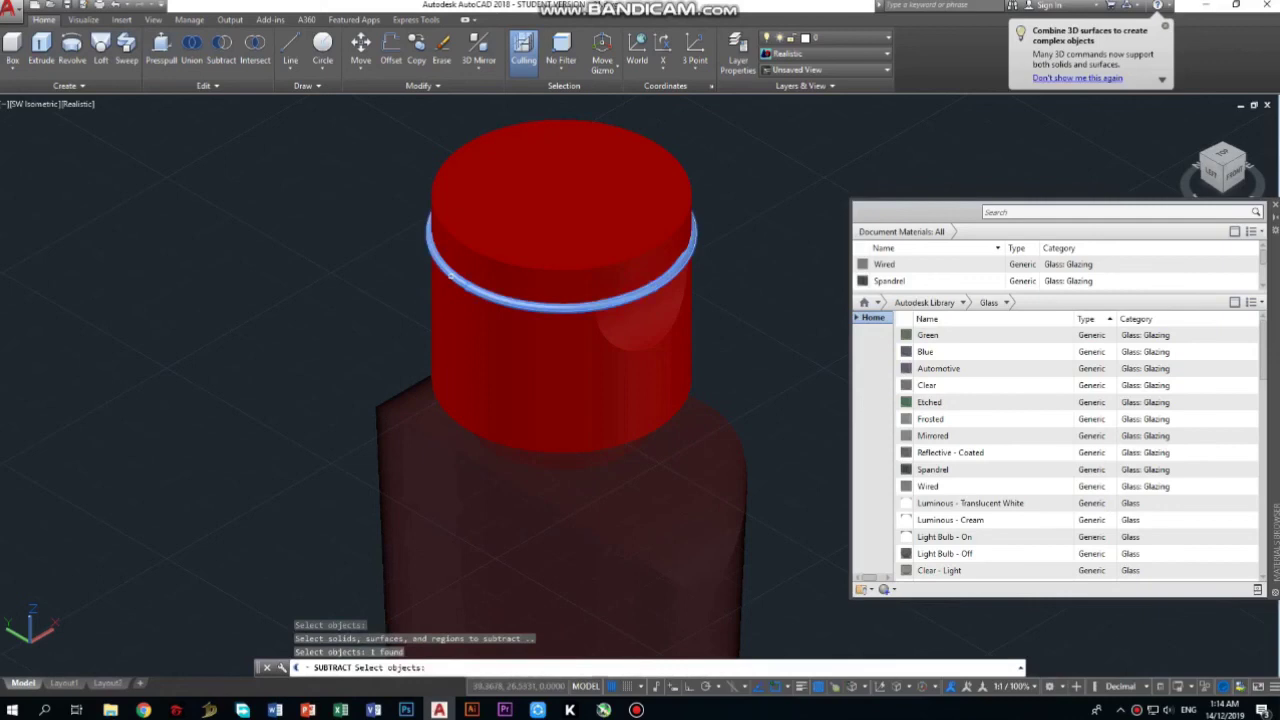
pyautogui.press('Return')
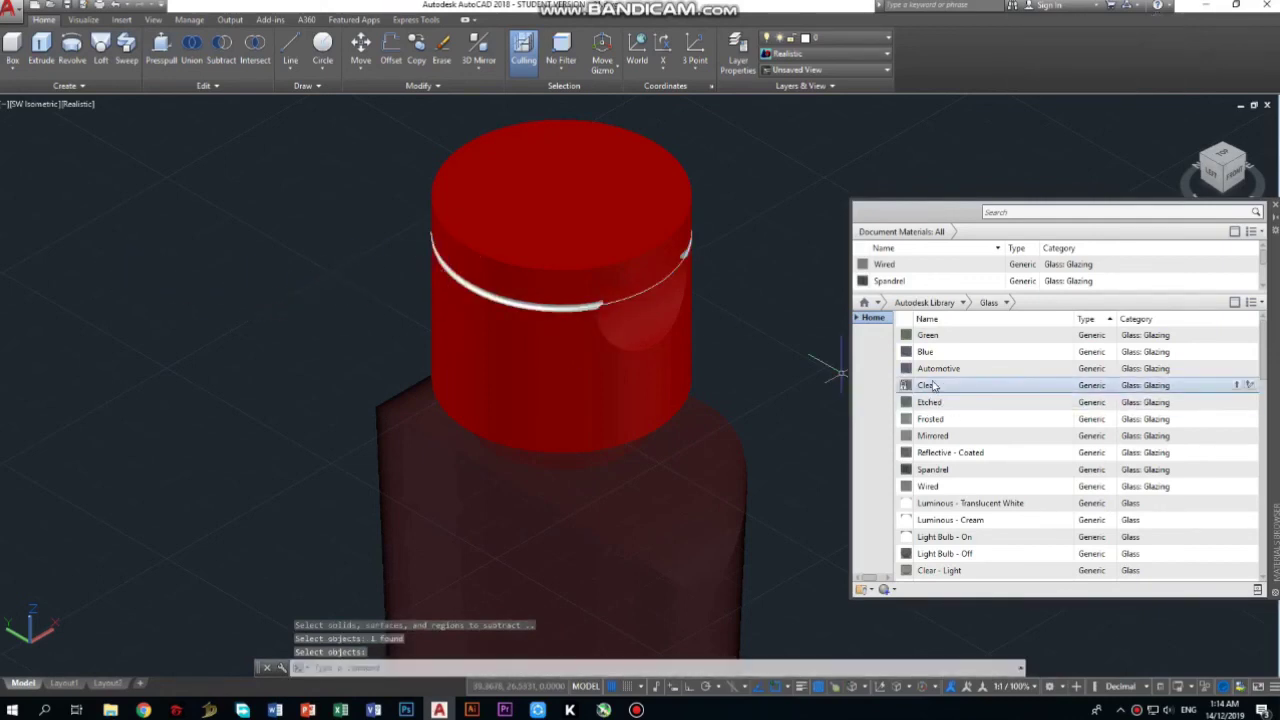
pyautogui.click(661, 281)
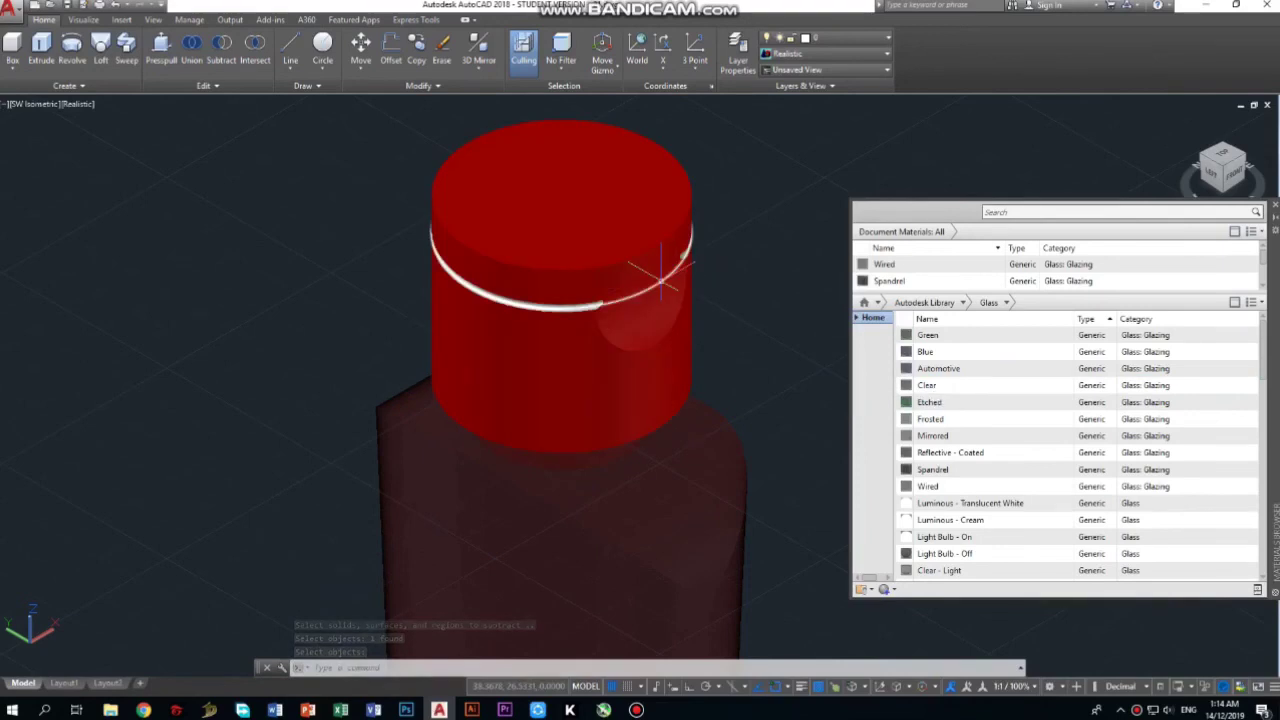
pyautogui.press('Delete')
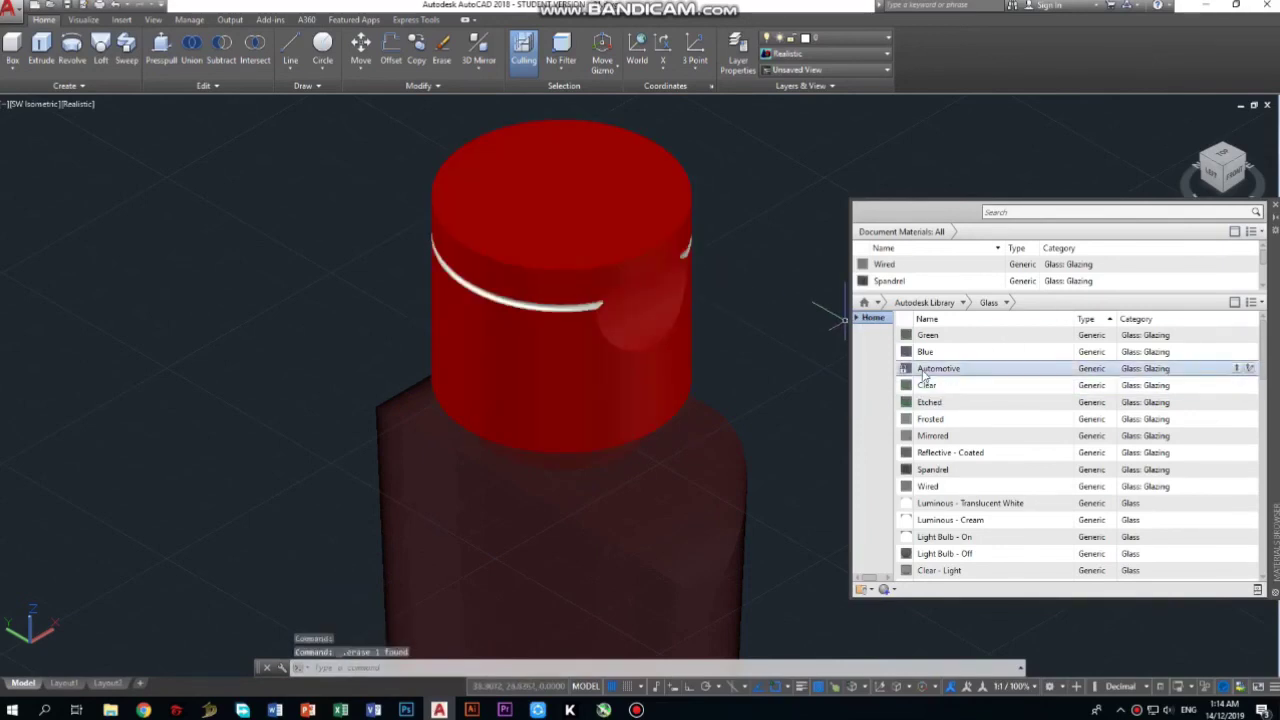
# Step: Try the Automotive material on the cap, then apply Pink from the Paint category
pyautogui.moveTo(925, 370); pyautogui.dragTo(537, 306)
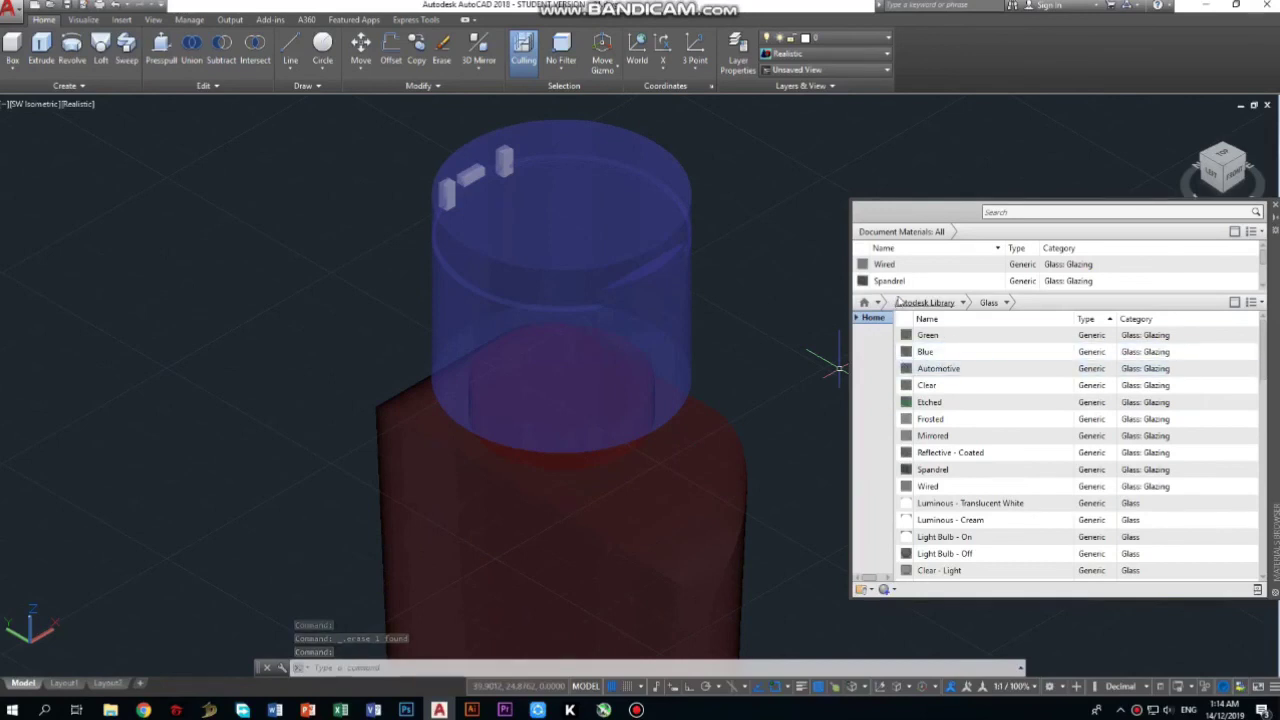
pyautogui.click(965, 303)
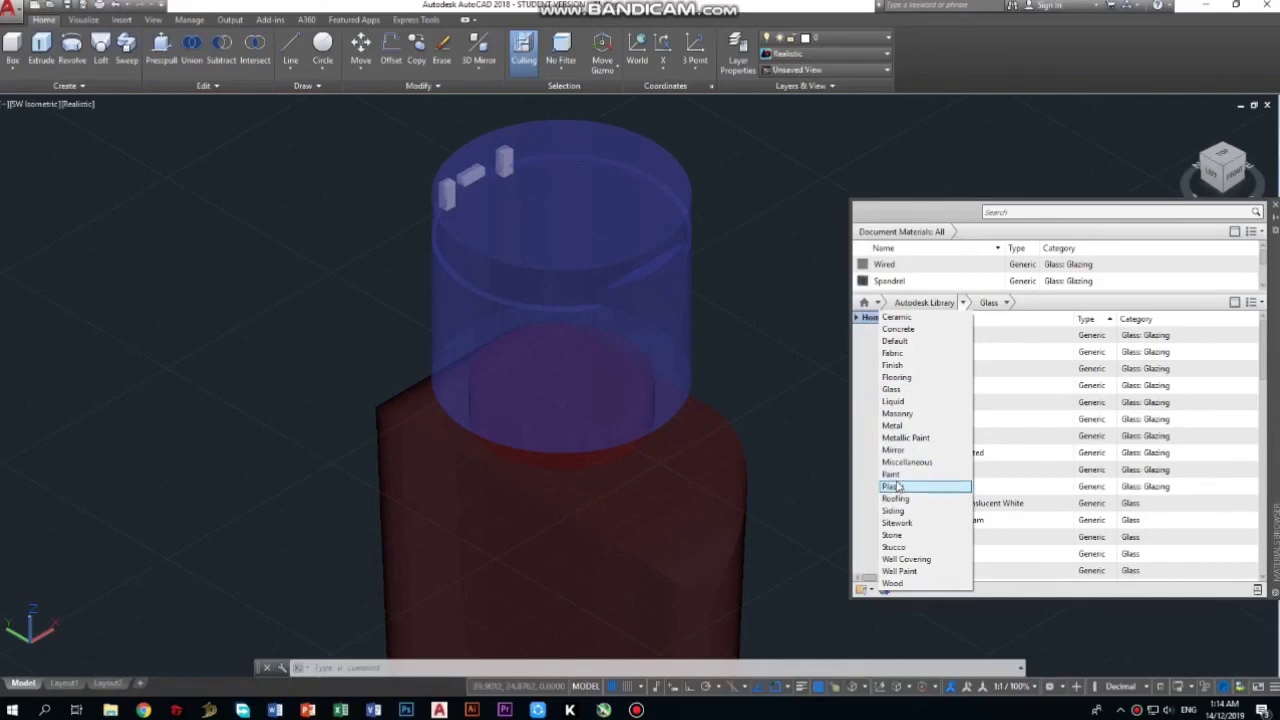
pyautogui.click(890, 474)
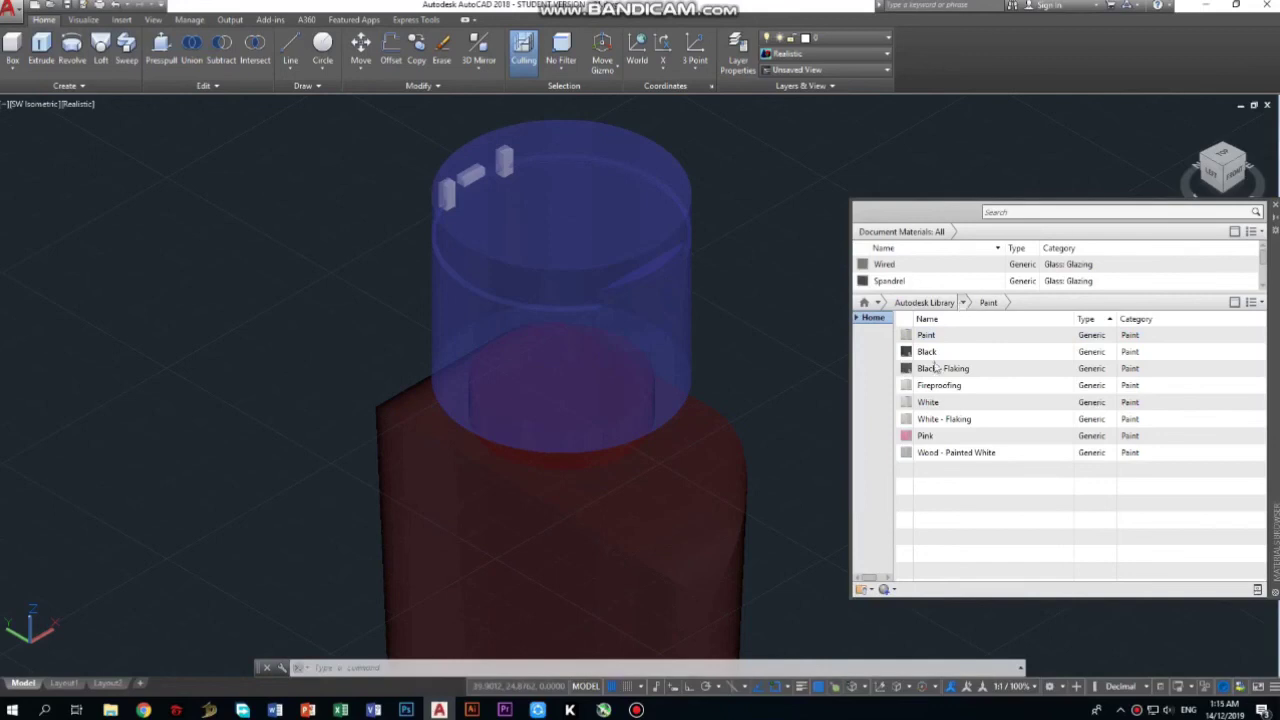
pyautogui.moveTo(925, 436); pyautogui.dragTo(623, 316)
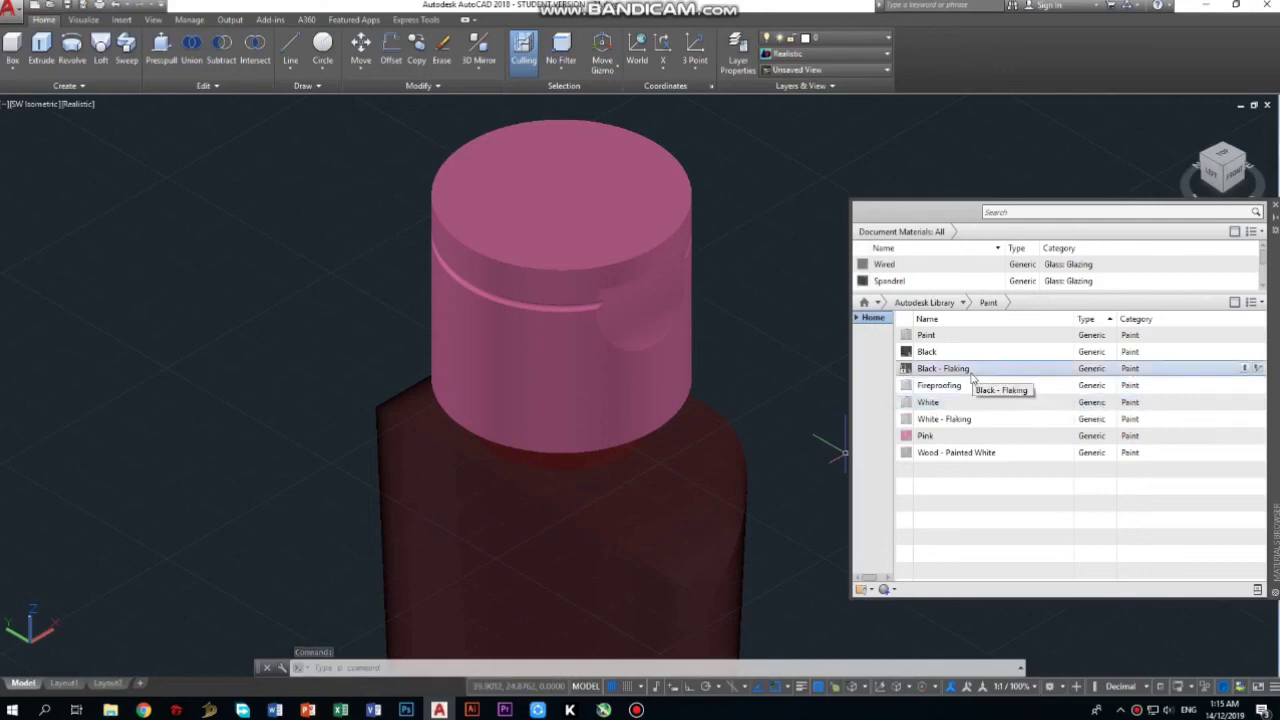
# Step: In NW Isometric view, apply Pink paint to each of the three small boxes
pyautogui.click(1203, 157)
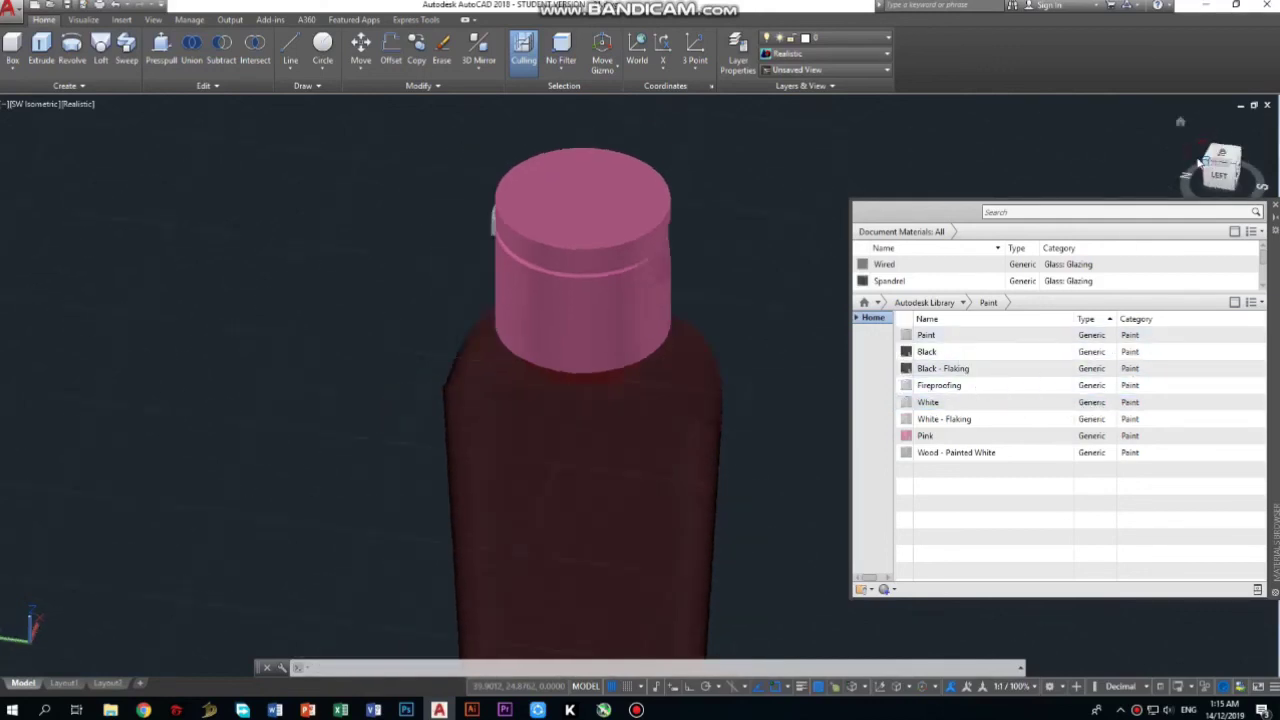
pyautogui.click(543, 257)
pyautogui.scroll(5, 509, 243)
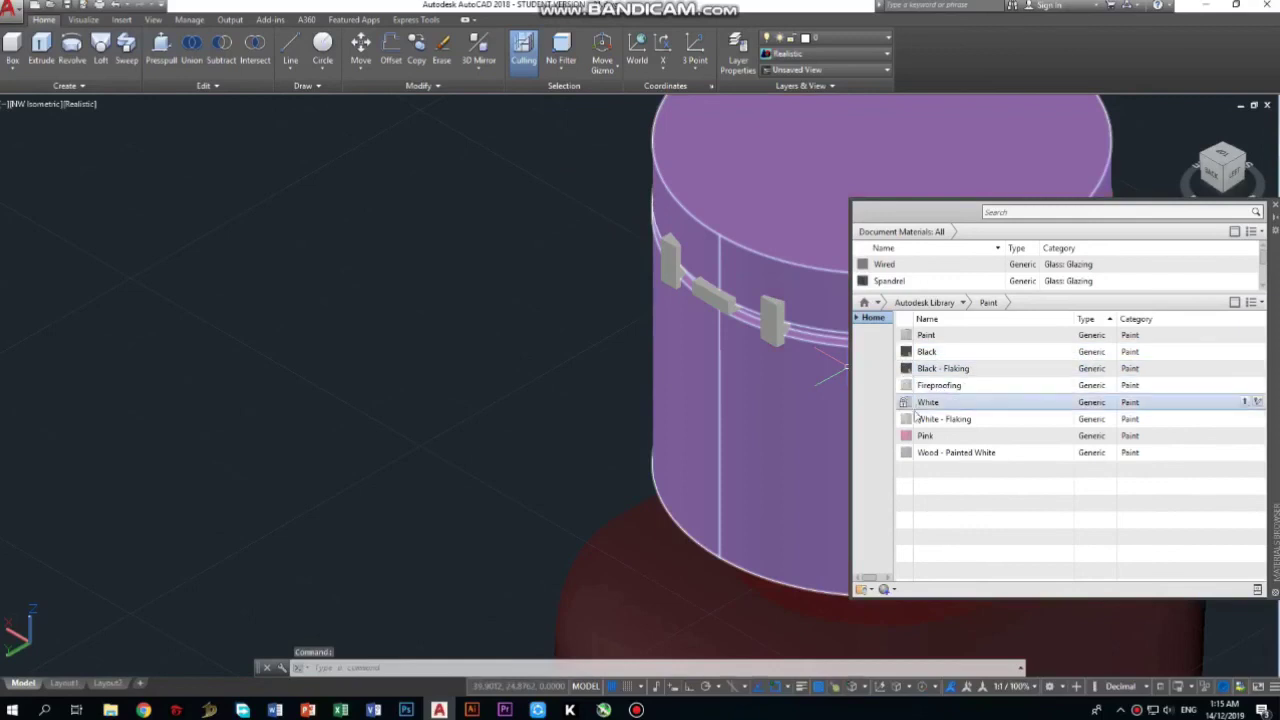
pyautogui.moveTo(925, 436); pyautogui.dragTo(771, 336)
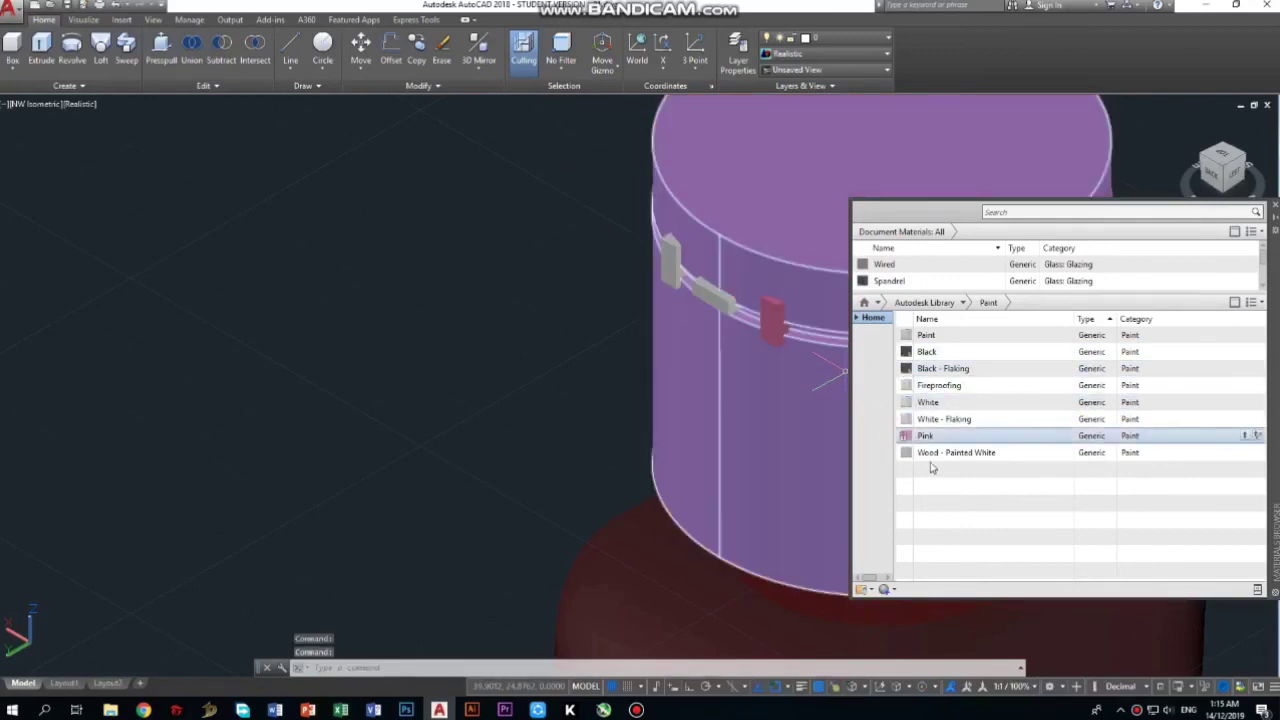
pyautogui.moveTo(925, 436); pyautogui.dragTo(710, 302)
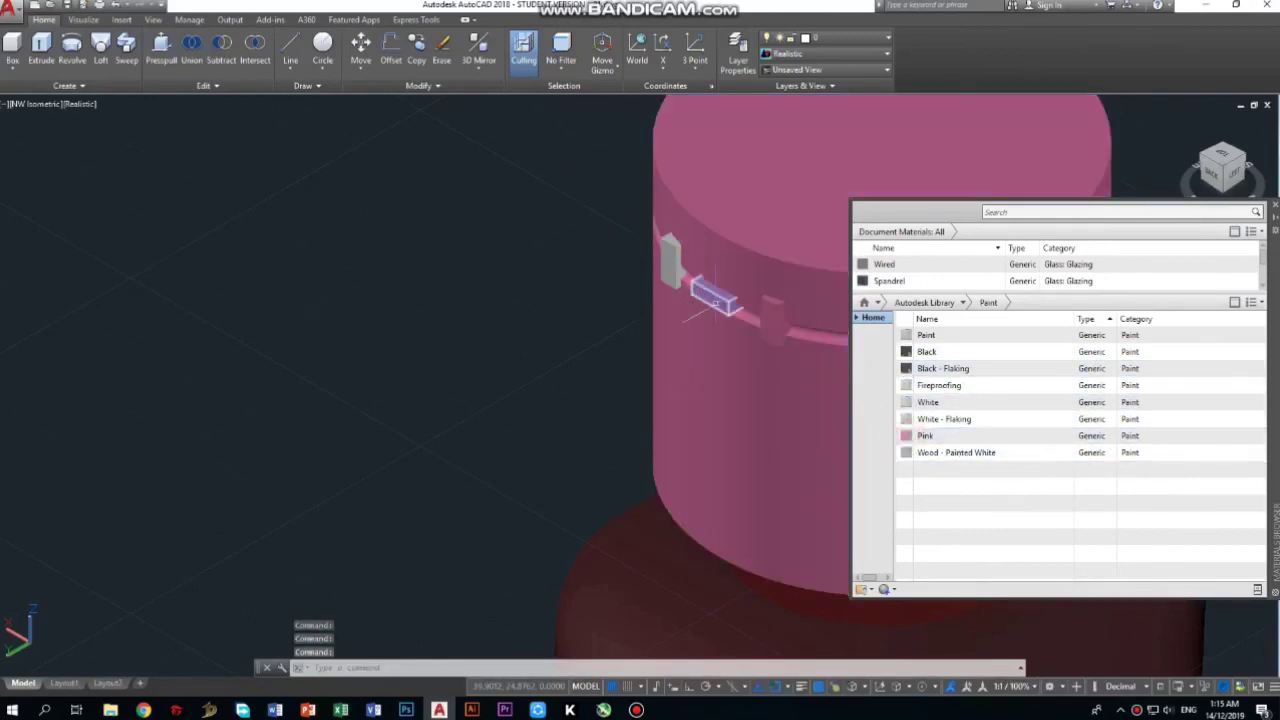
pyautogui.moveTo(925, 436); pyautogui.dragTo(770, 430)
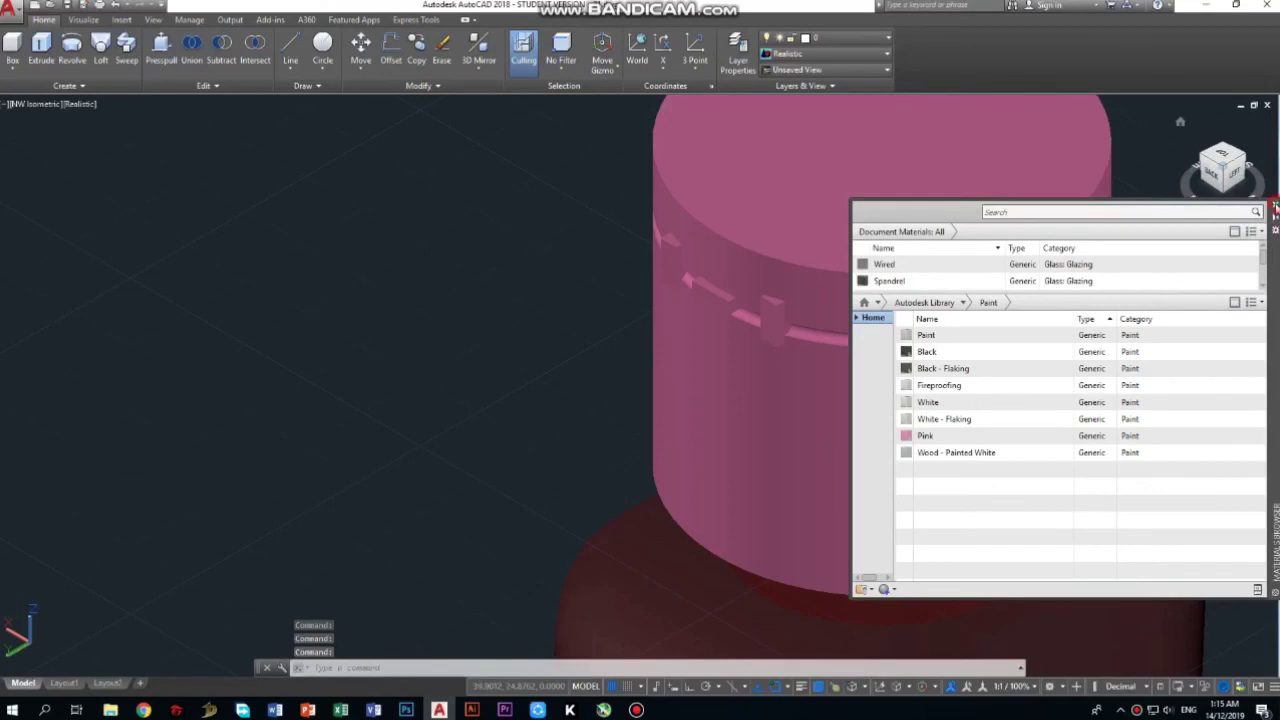
# Step: Close the Materials Browser palette
pyautogui.click(1274, 207)
pyautogui.scroll(-3, 1123, 277)
pyautogui.scroll(-3, 1165, 330)
pyautogui.scroll(1, 1145, 345)
pyautogui.scroll(3, 1050, 340)
pyautogui.scroll(3, 930, 290)
# Step: Window-select and delete the three stray objects, then view the bottle from SW Isometric
pyautogui.click(805, 210)
pyautogui.click(948, 306)
pyautogui.press('Delete')
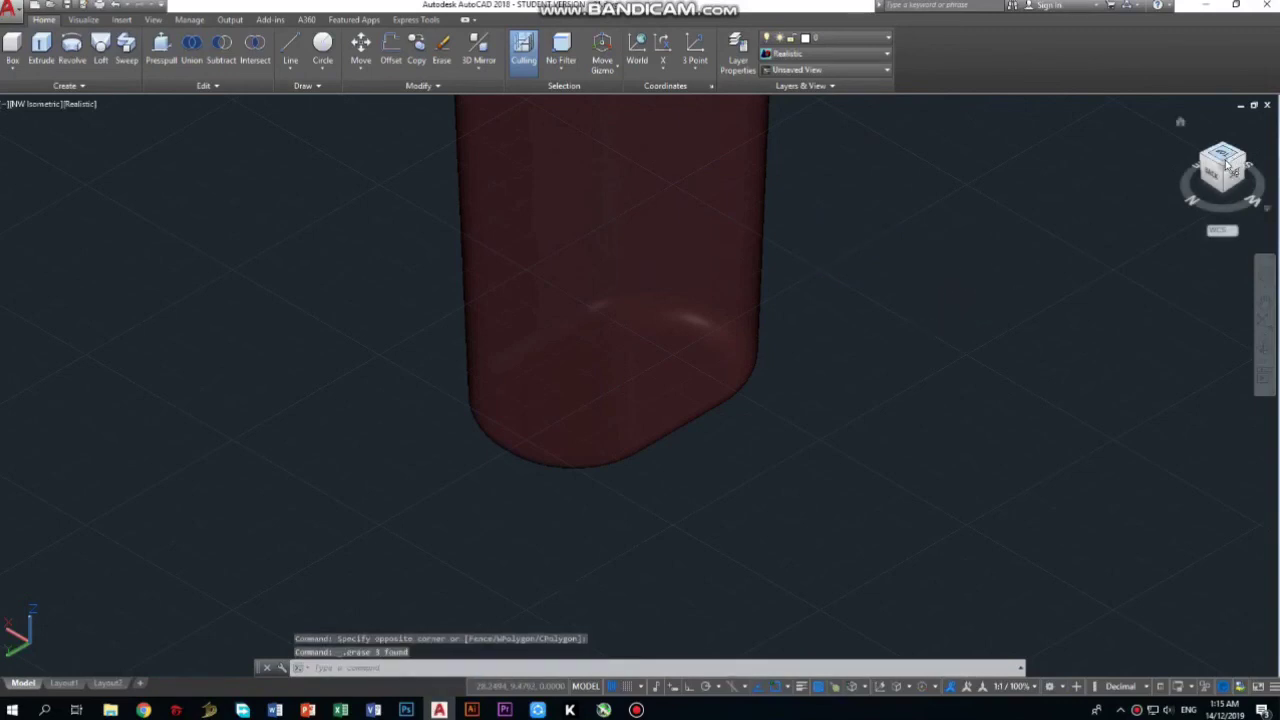
pyautogui.click(1245, 155)
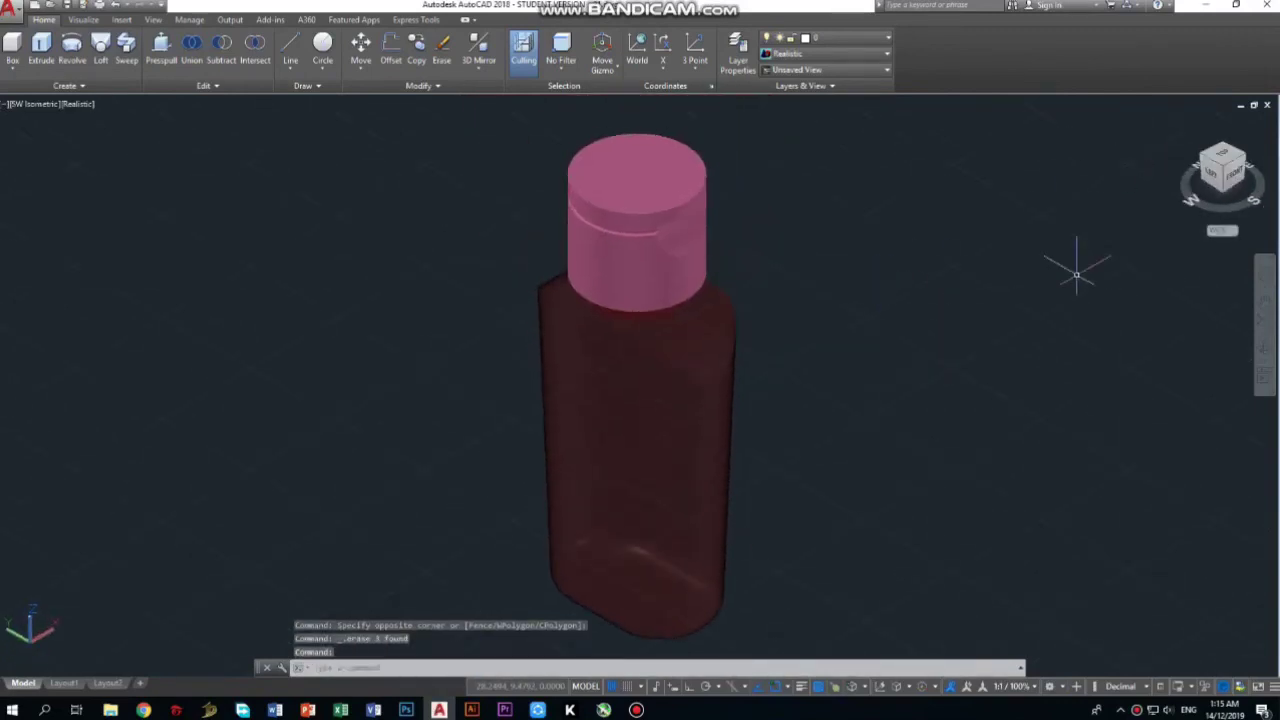
pyautogui.moveTo(1222, 165)
pyautogui.keyDown('shift'); pyautogui.mouseDown(button='middle')
pyautogui.moveTo(705, 112)
pyautogui.moveTo(711, 672)
pyautogui.mouseUp(button='middle'); pyautogui.keyUp('shift')
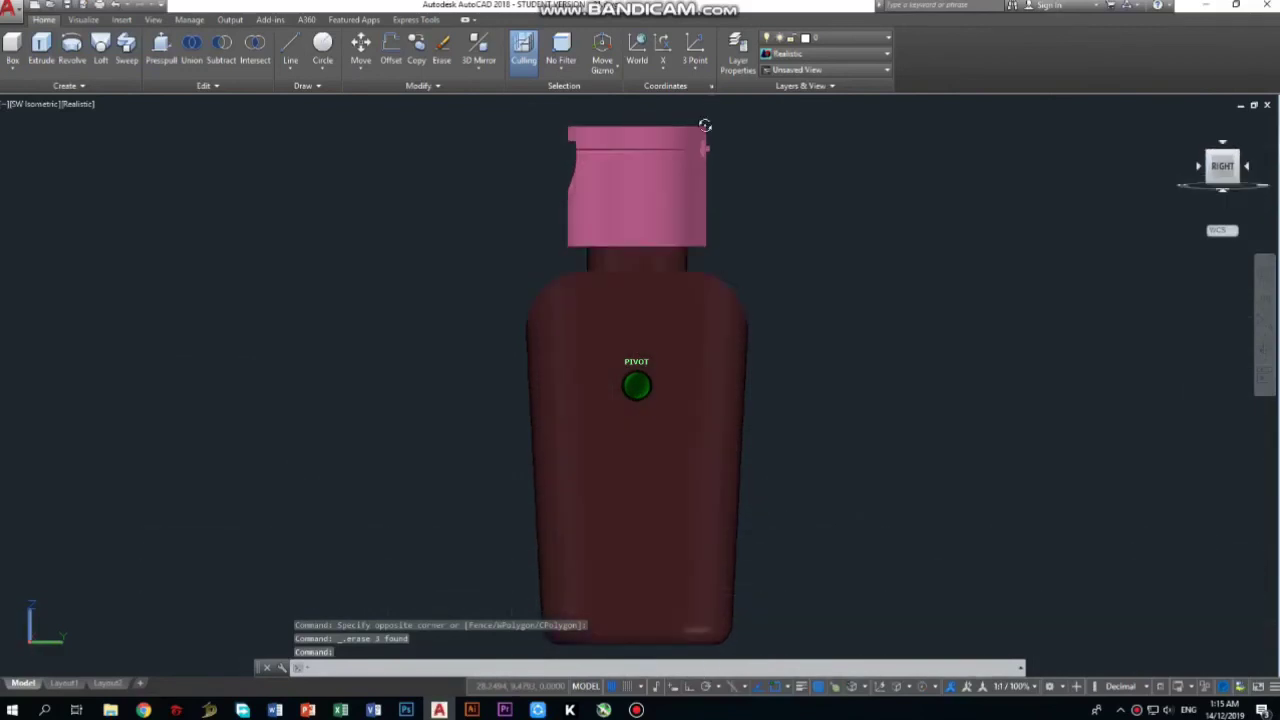